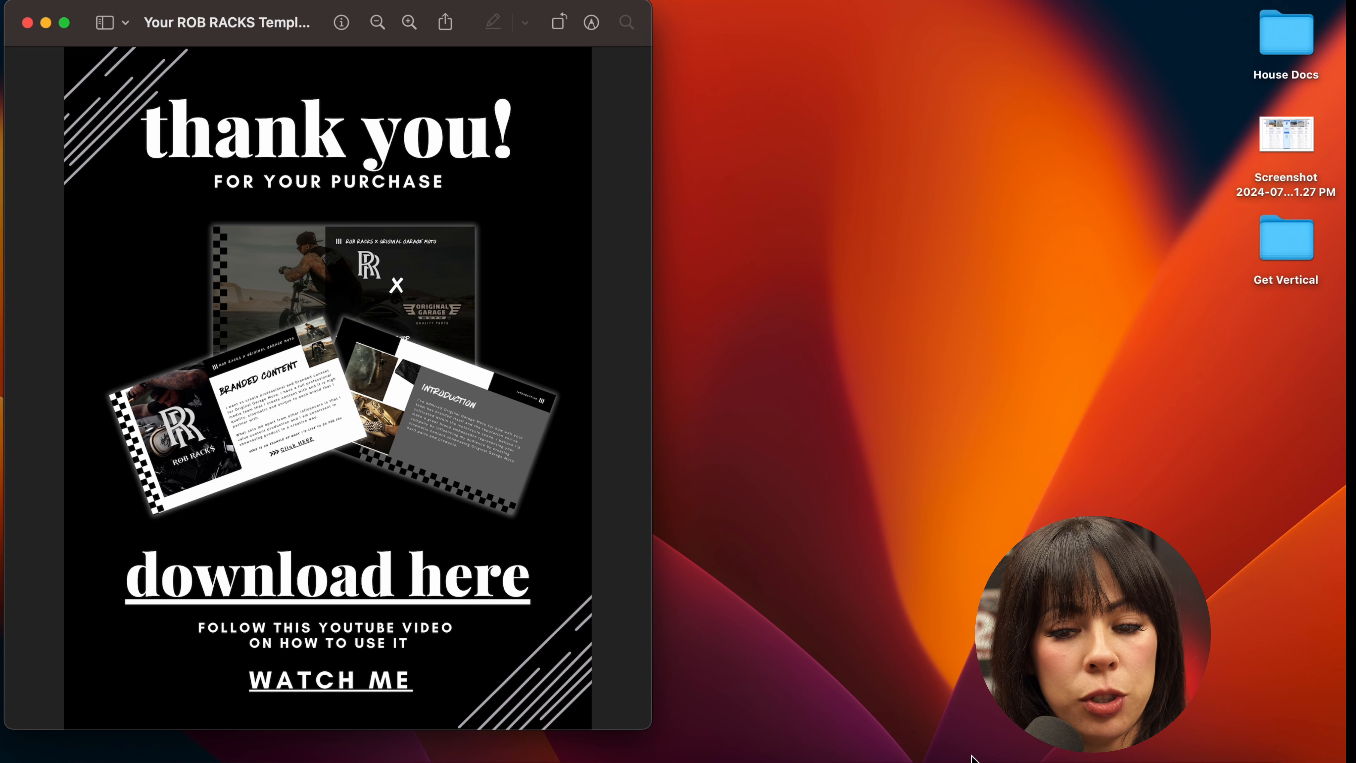
# Step: Switch to the Canva marketing template and replace the RIDER NAME heading on slide 1 with DREA STUNT
pyautogui.click(939, 757)
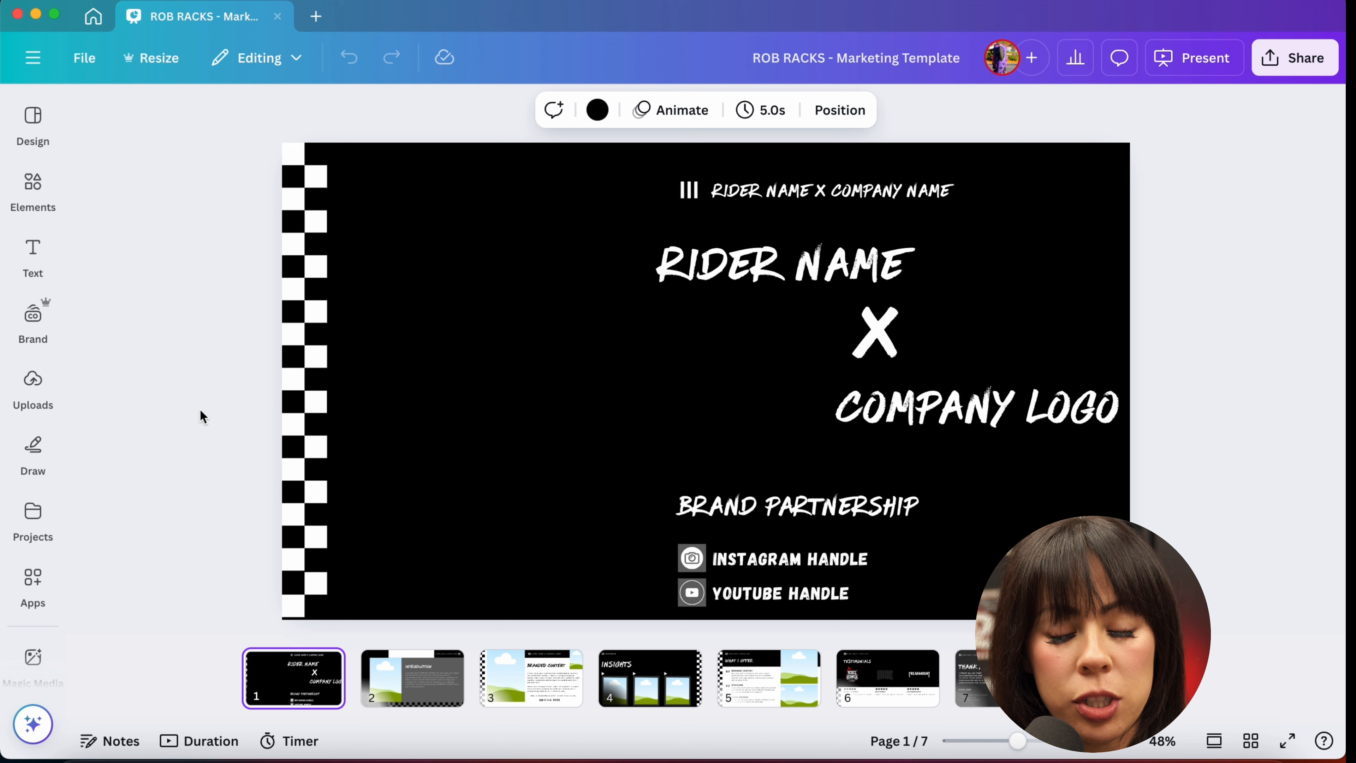
pyautogui.click(800, 287)
pyautogui.tripleClick(799, 287)
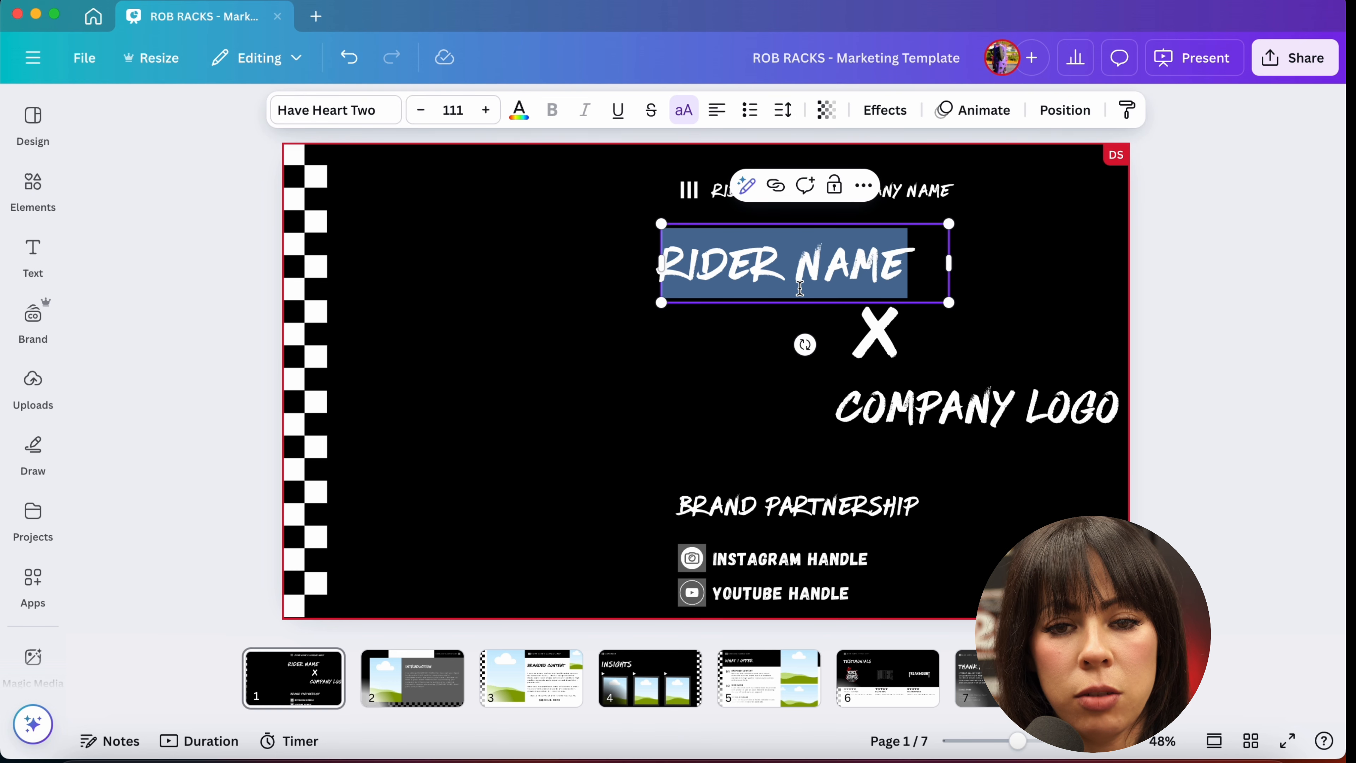
pyautogui.write('DREA STUNT')
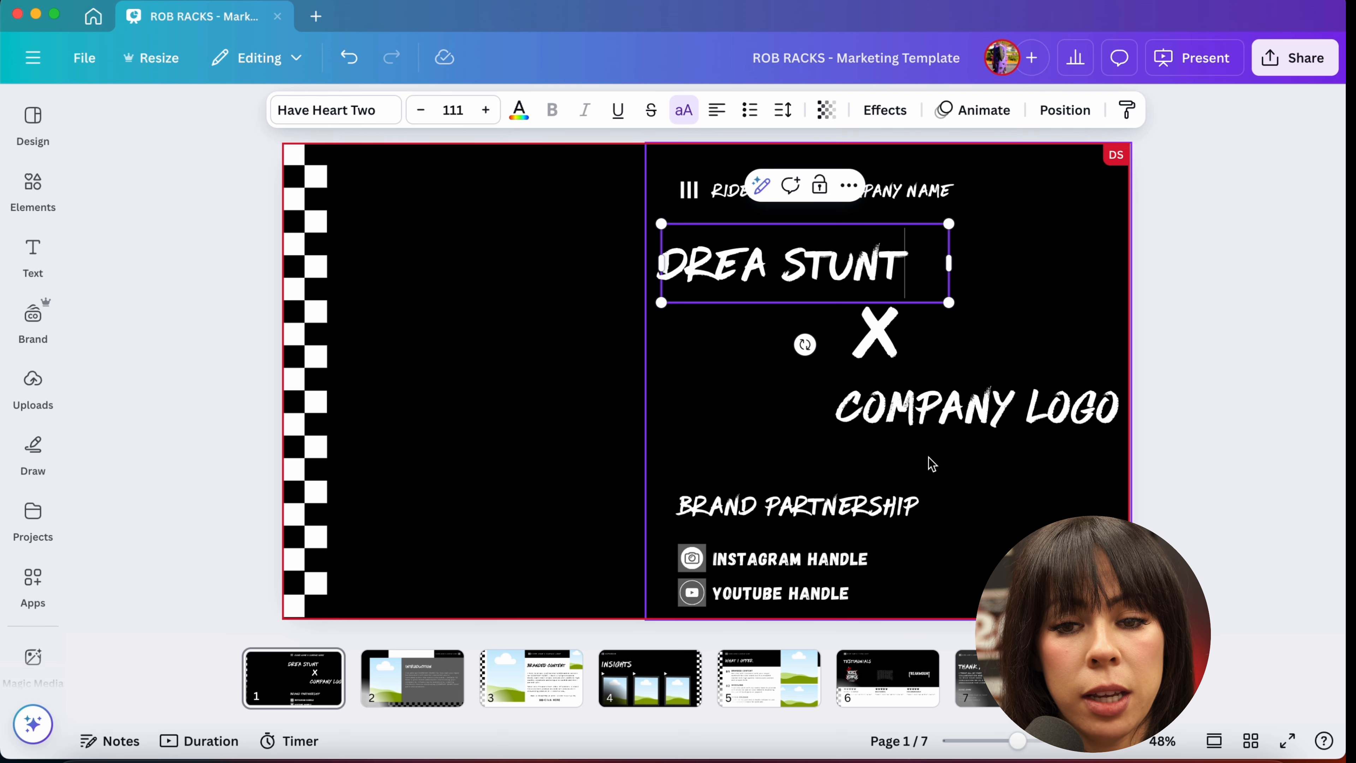
# Step: Replace the COMPANY LOGO text with GET VERTICAL
pyautogui.click(921, 404)
pyautogui.click(921, 404)
pyautogui.doubleClick(919, 402)
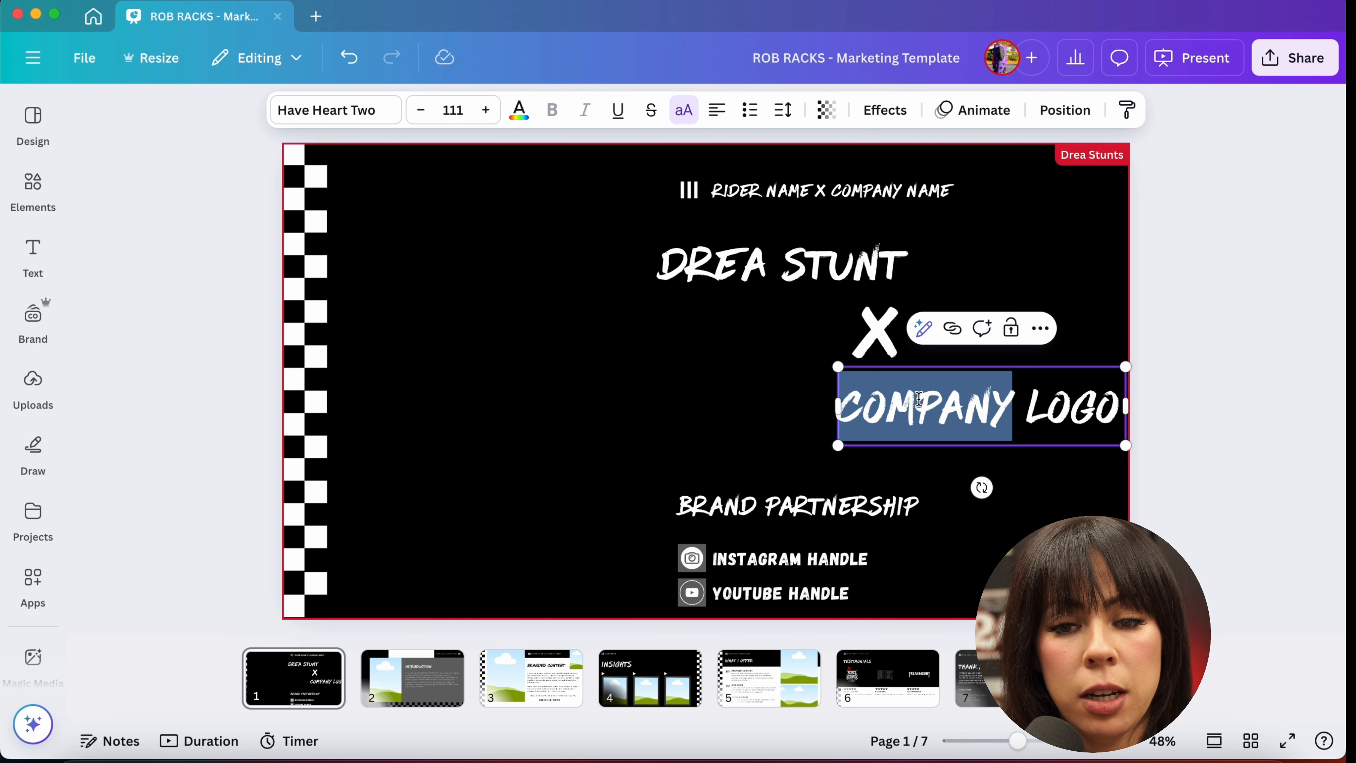
pyautogui.tripleClick(919, 398)
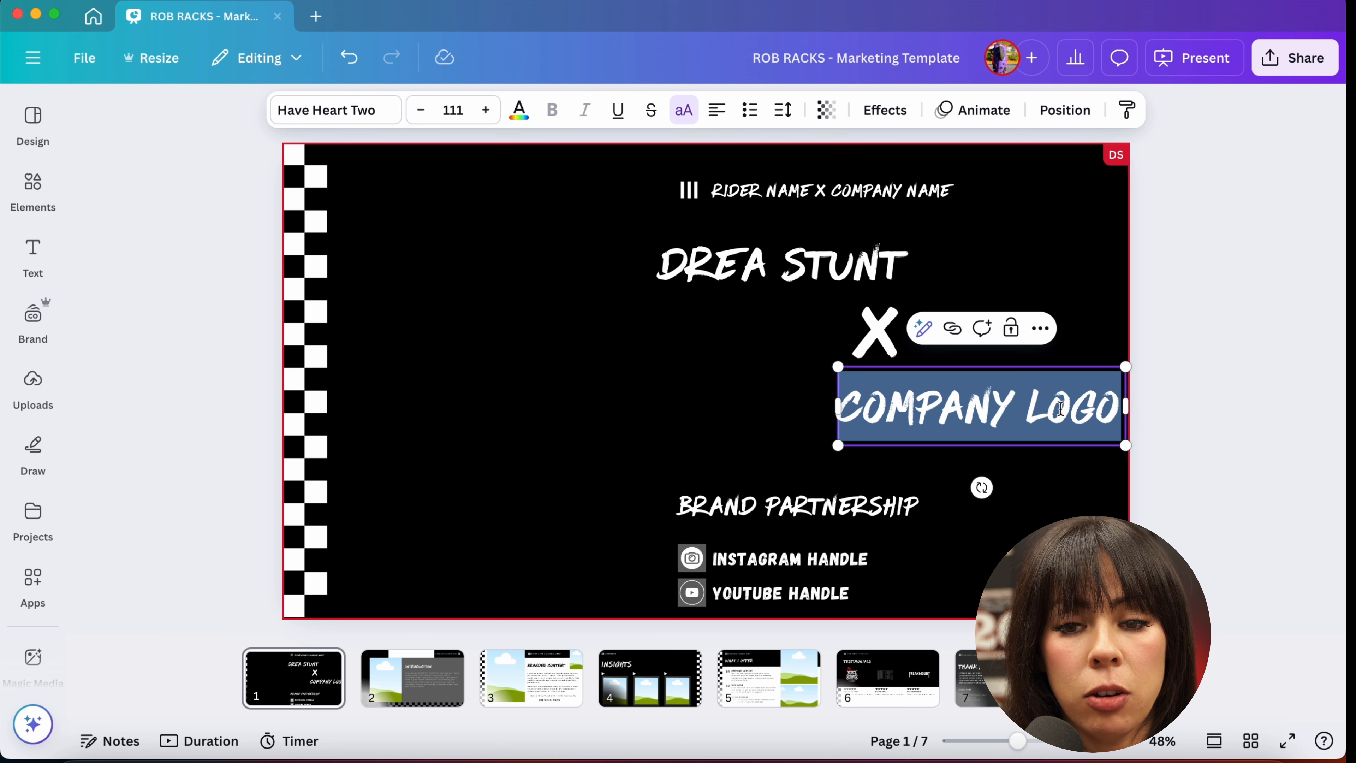
pyautogui.write('GET')
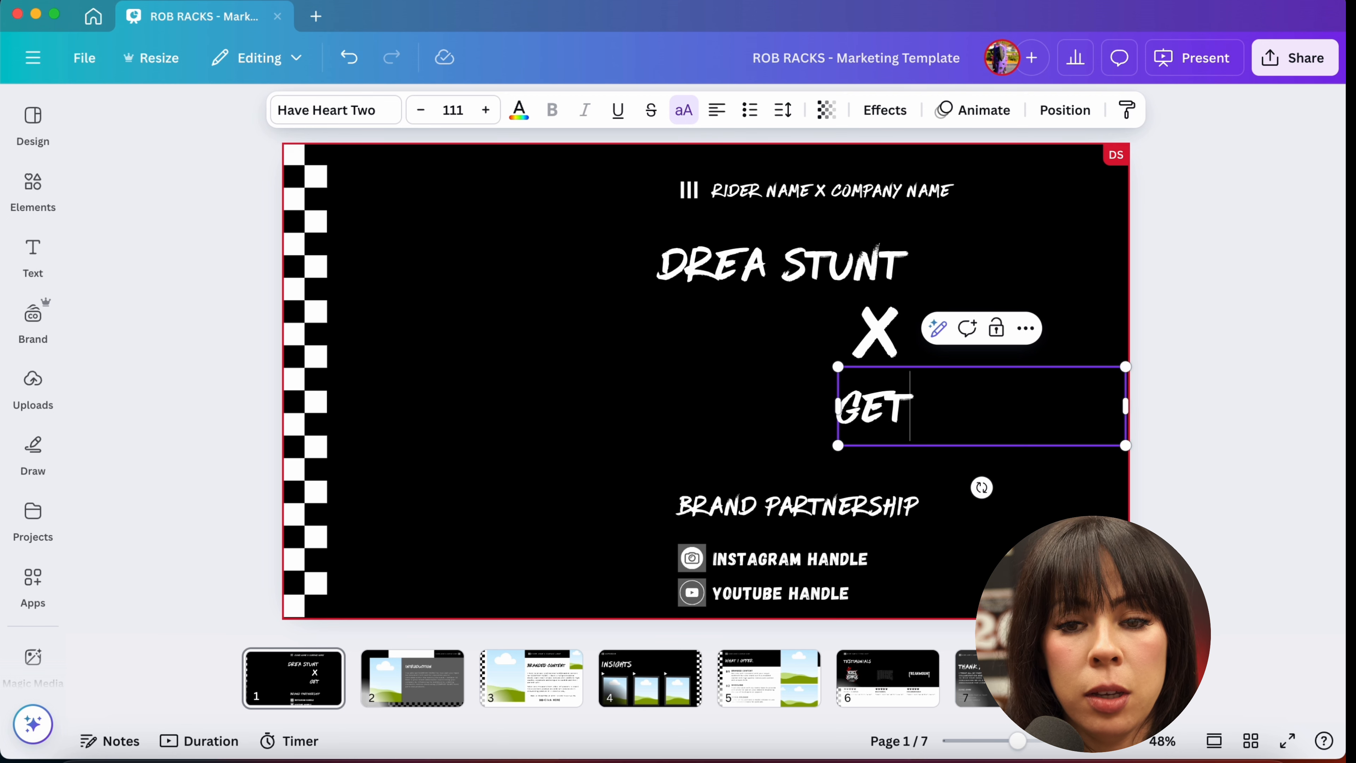
pyautogui.write(' VERTICAL')
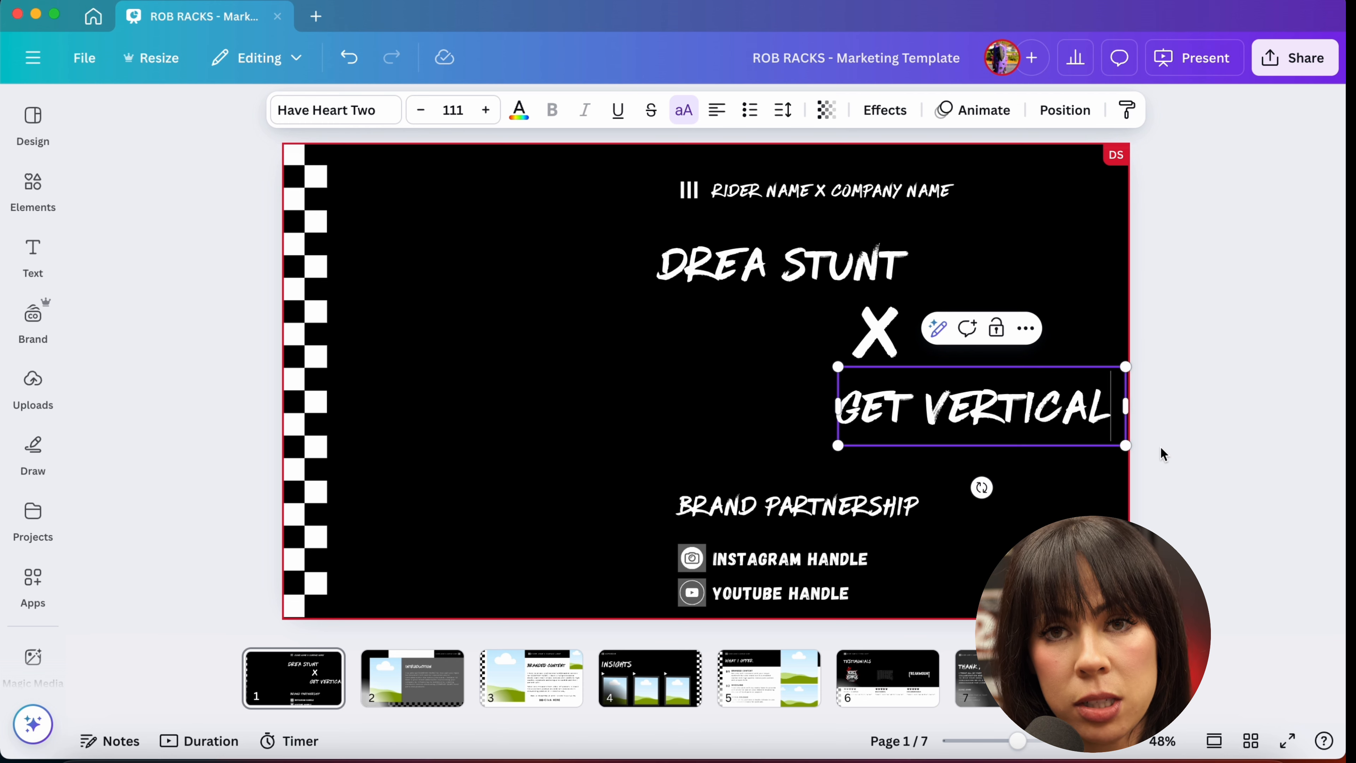
# Step: Erase the company text back to just GET
pyautogui.press('BackSpace')
pyautogui.press('BackSpace')
pyautogui.press('BackSpace')
pyautogui.press('BackSpace')
pyautogui.press('BackSpace')
pyautogui.press('BackSpace')
pyautogui.press('BackSpace')
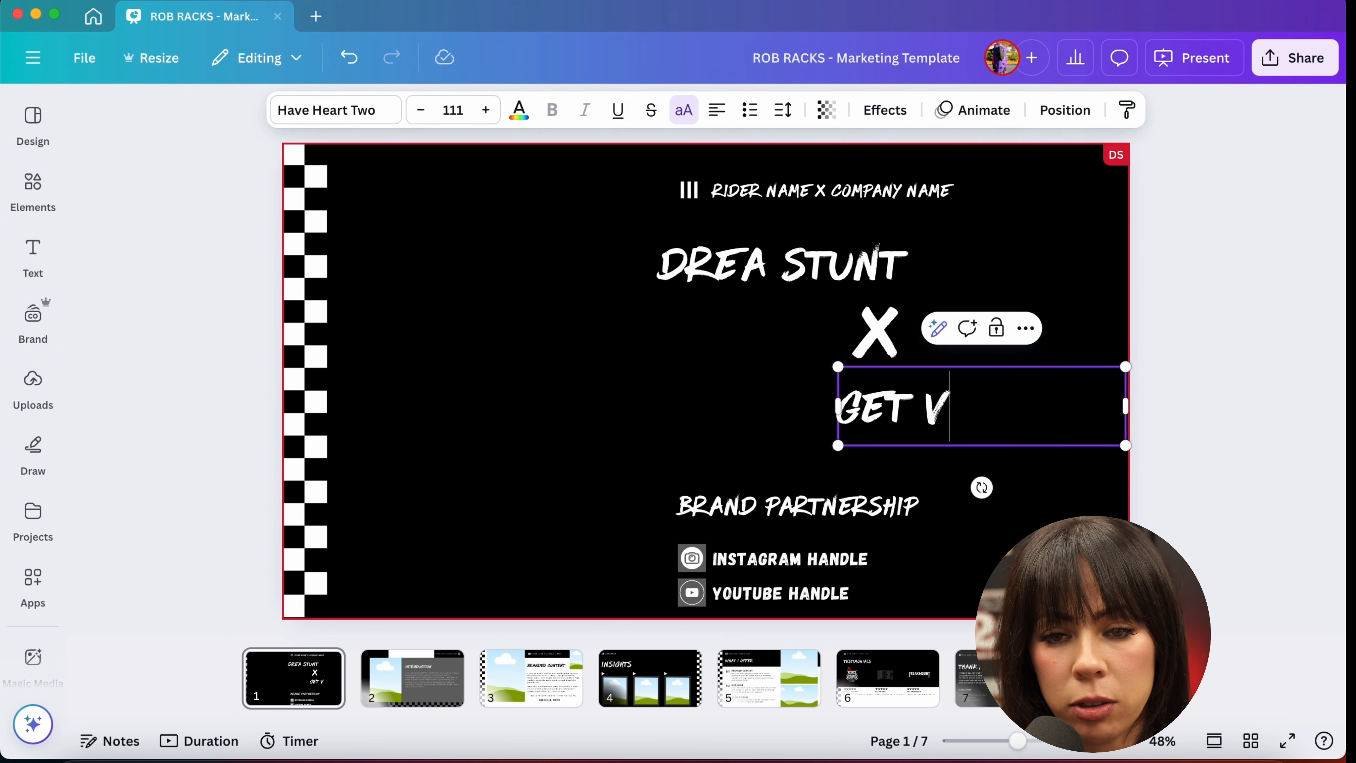
pyautogui.press('BackSpace')
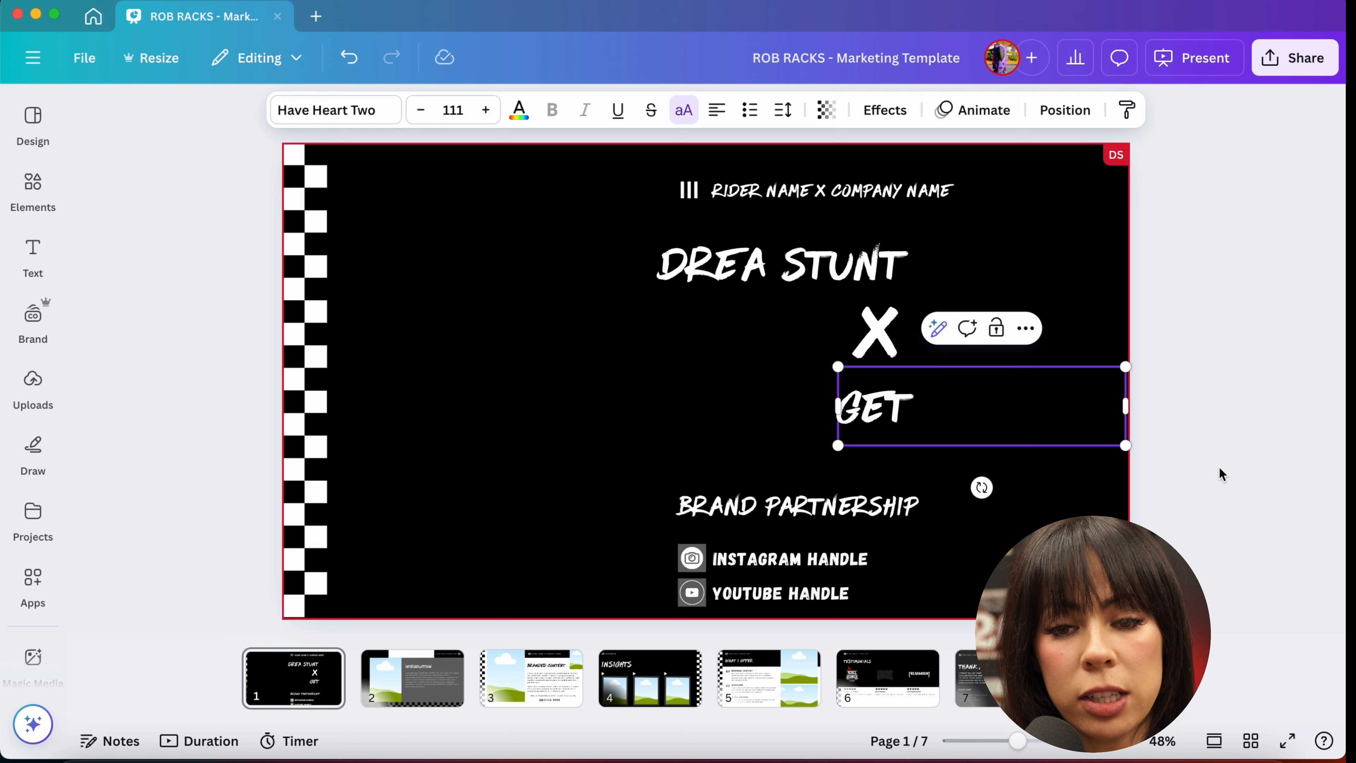
# Step: Delete the company name text box below the X
pyautogui.click(1003, 461)
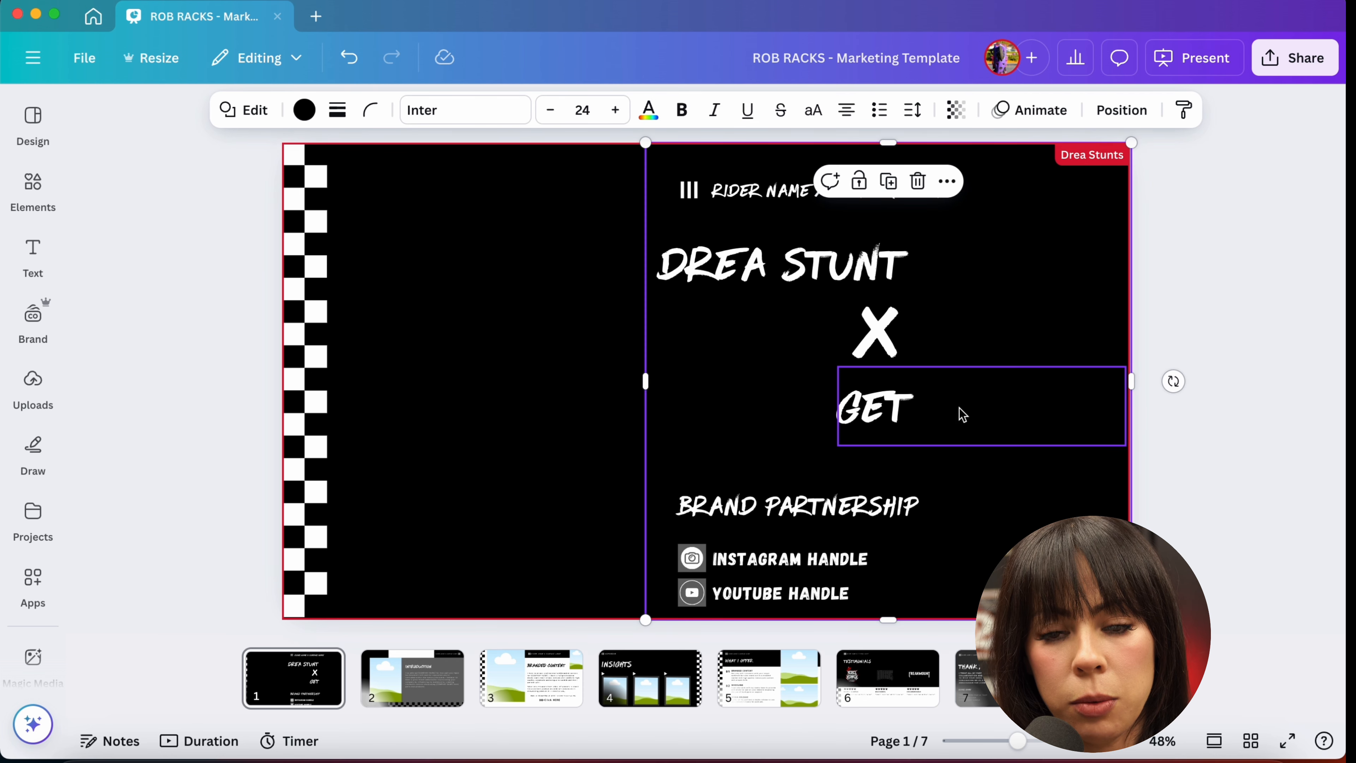
pyautogui.click(957, 408)
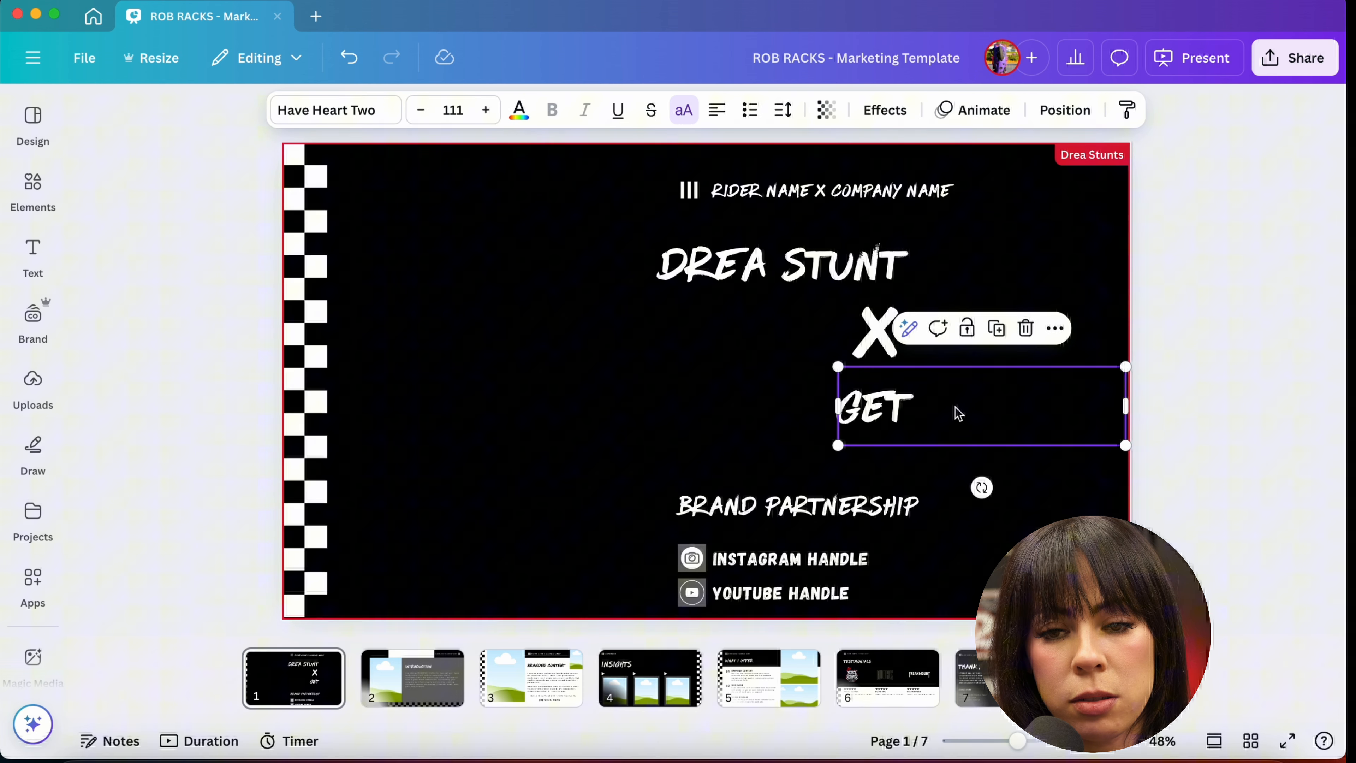
pyautogui.click(1025, 332)
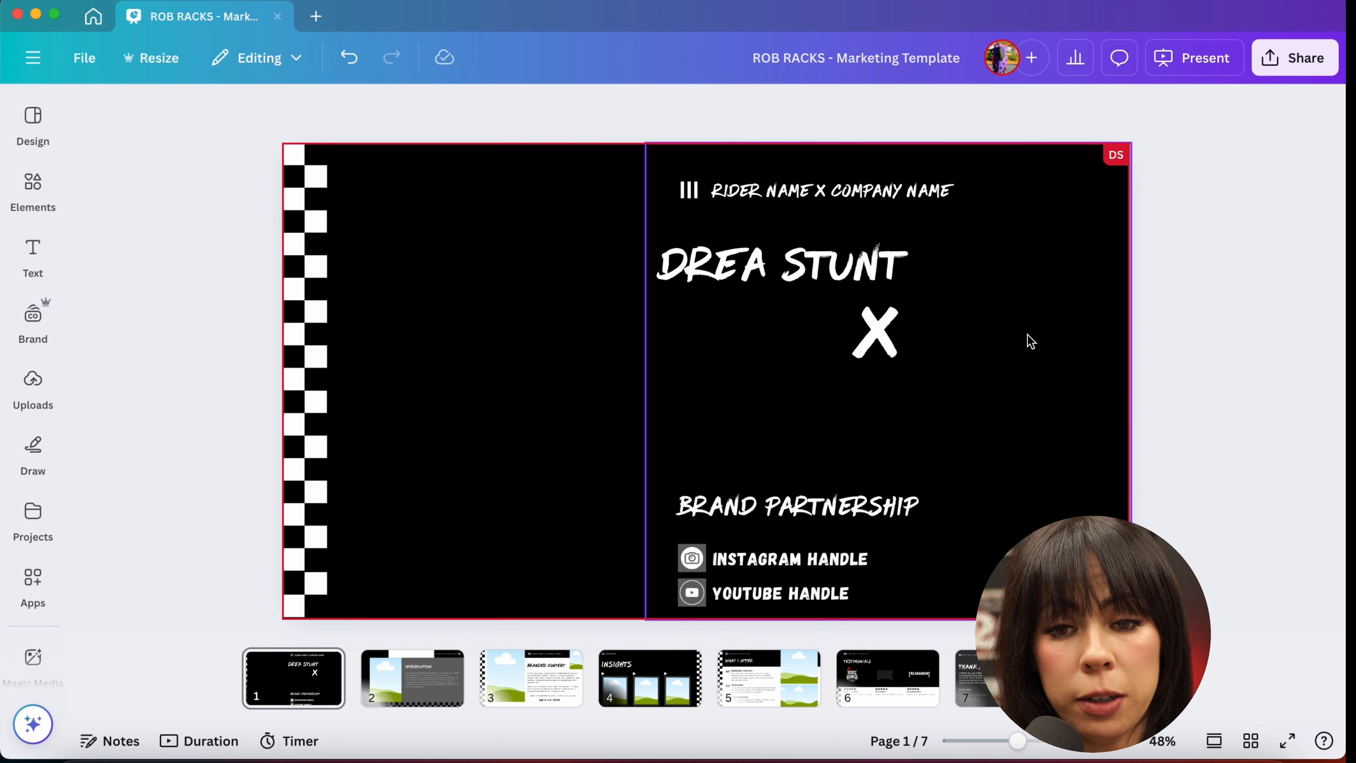
# Step: Add the uploaded FREAKMOUNT logo image to the slide
pyautogui.click(22, 346)
pyautogui.click(33, 383)
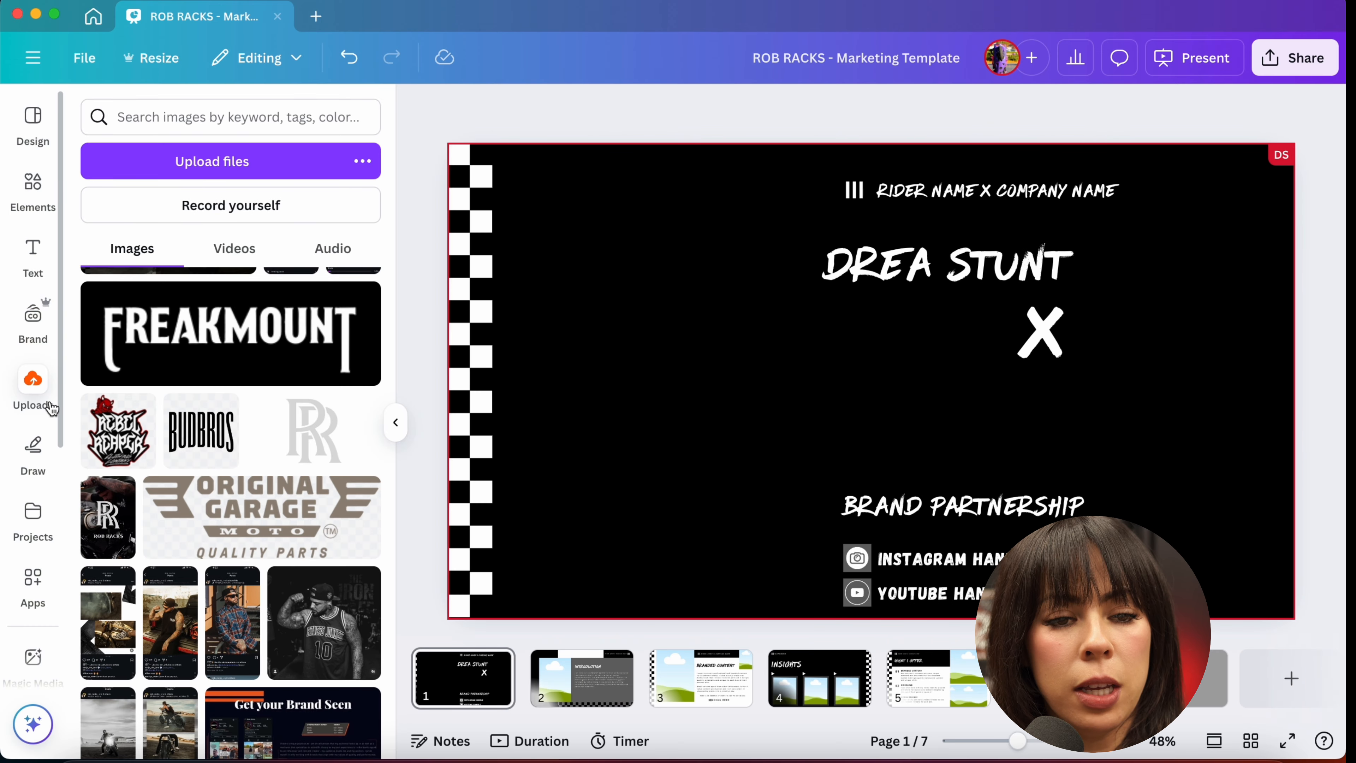
pyautogui.click(204, 161)
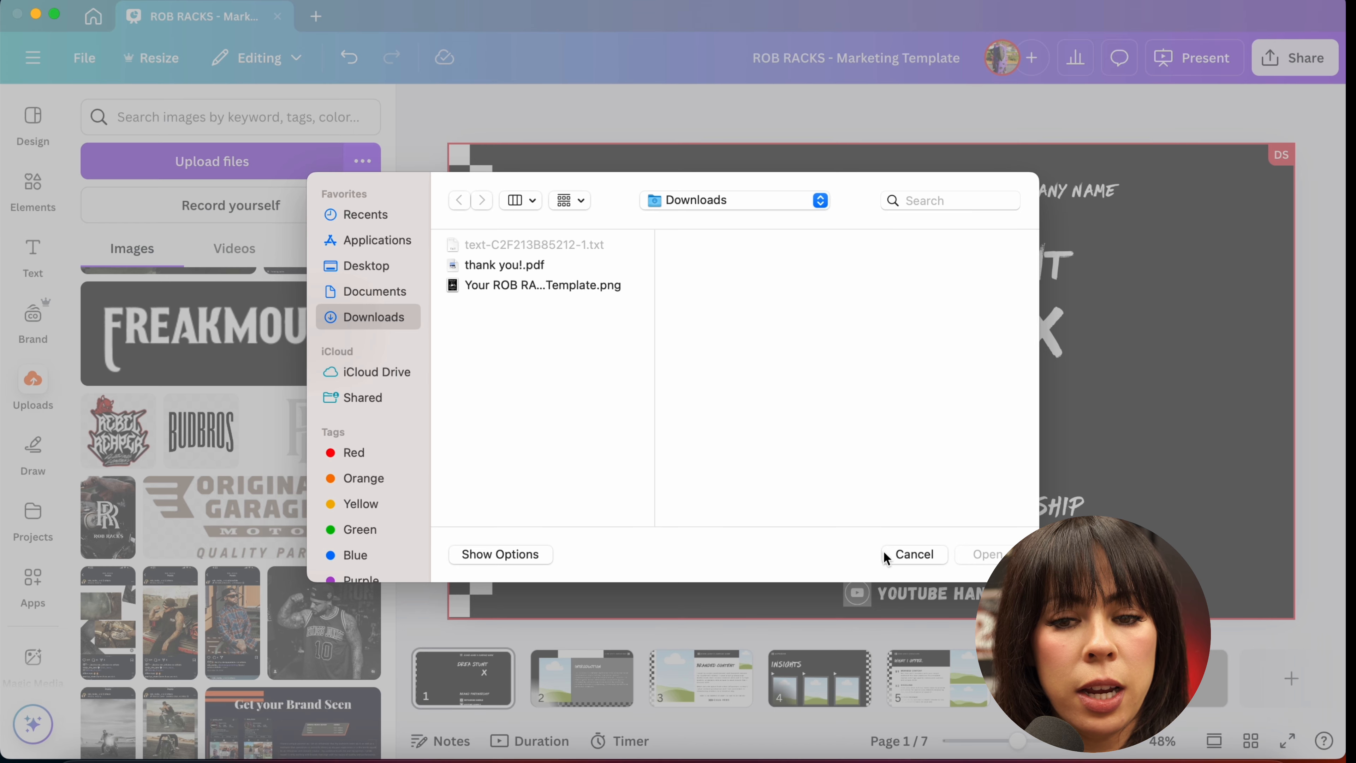
pyautogui.click(912, 555)
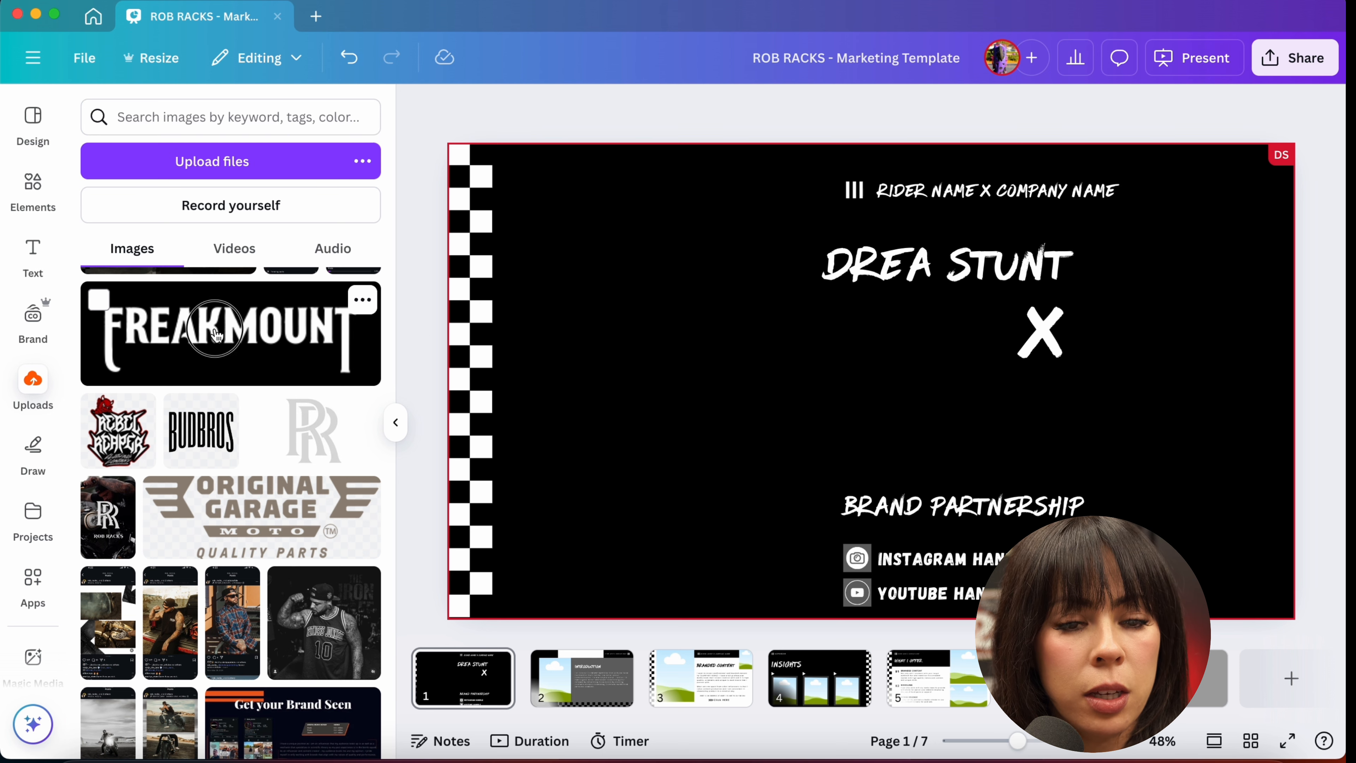
pyautogui.click(216, 335)
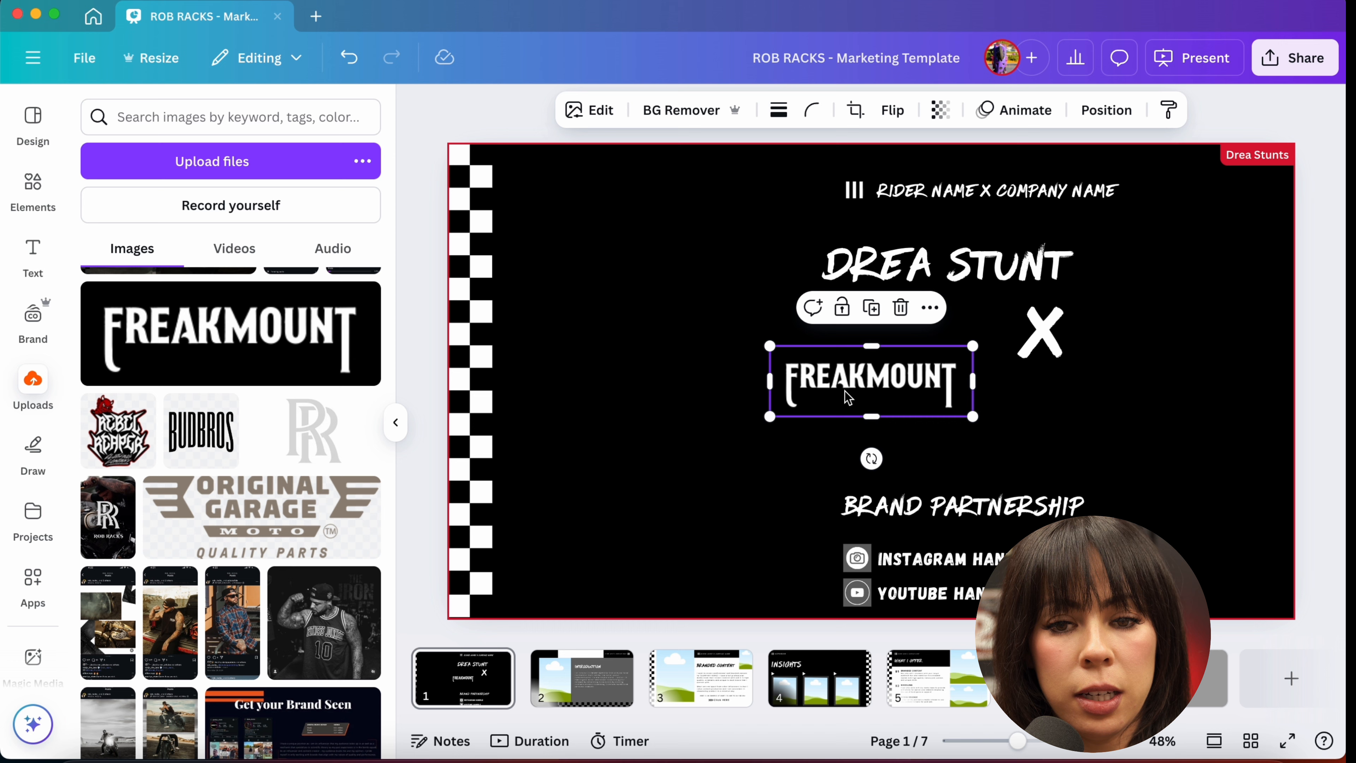
# Step: Move the FREAKMOUNT logo below the X where the company text was and enlarge it slightly
pyautogui.click(1313, 377)
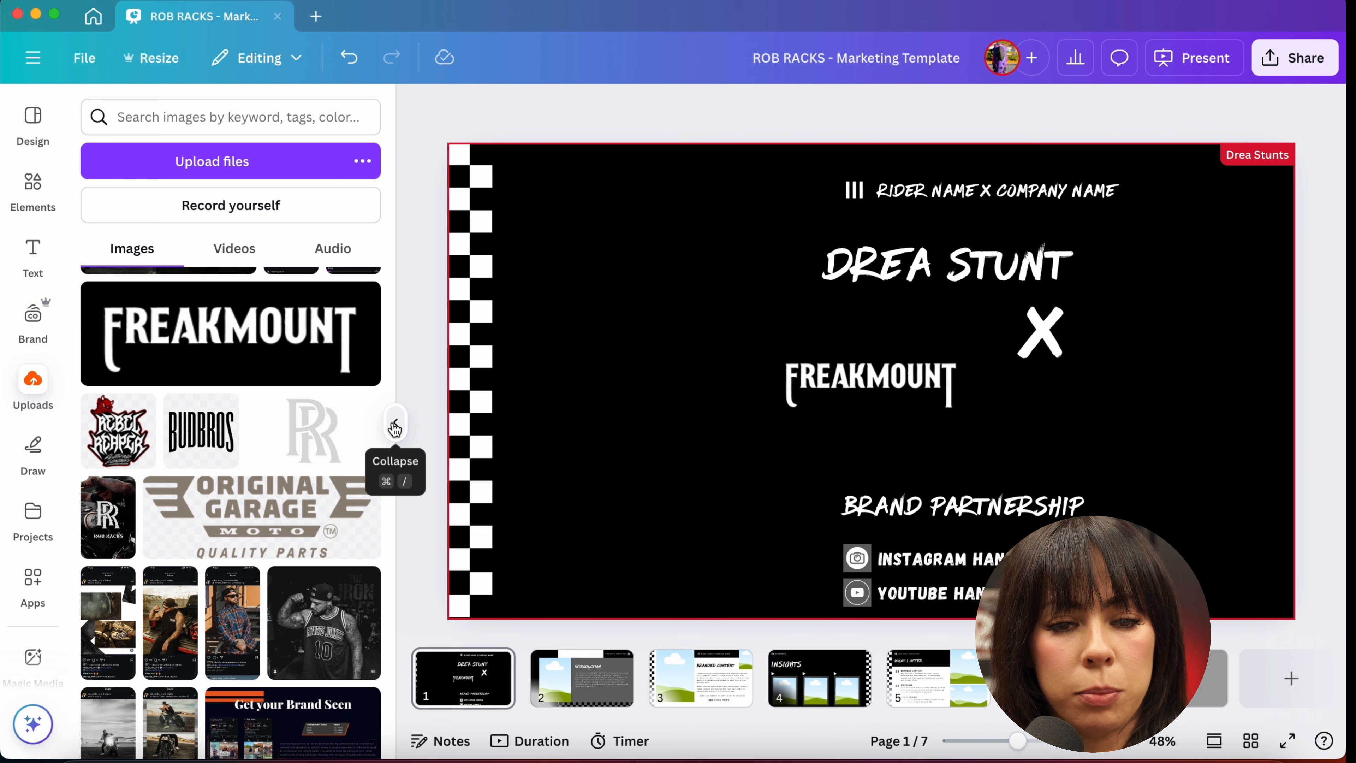
pyautogui.click(395, 427)
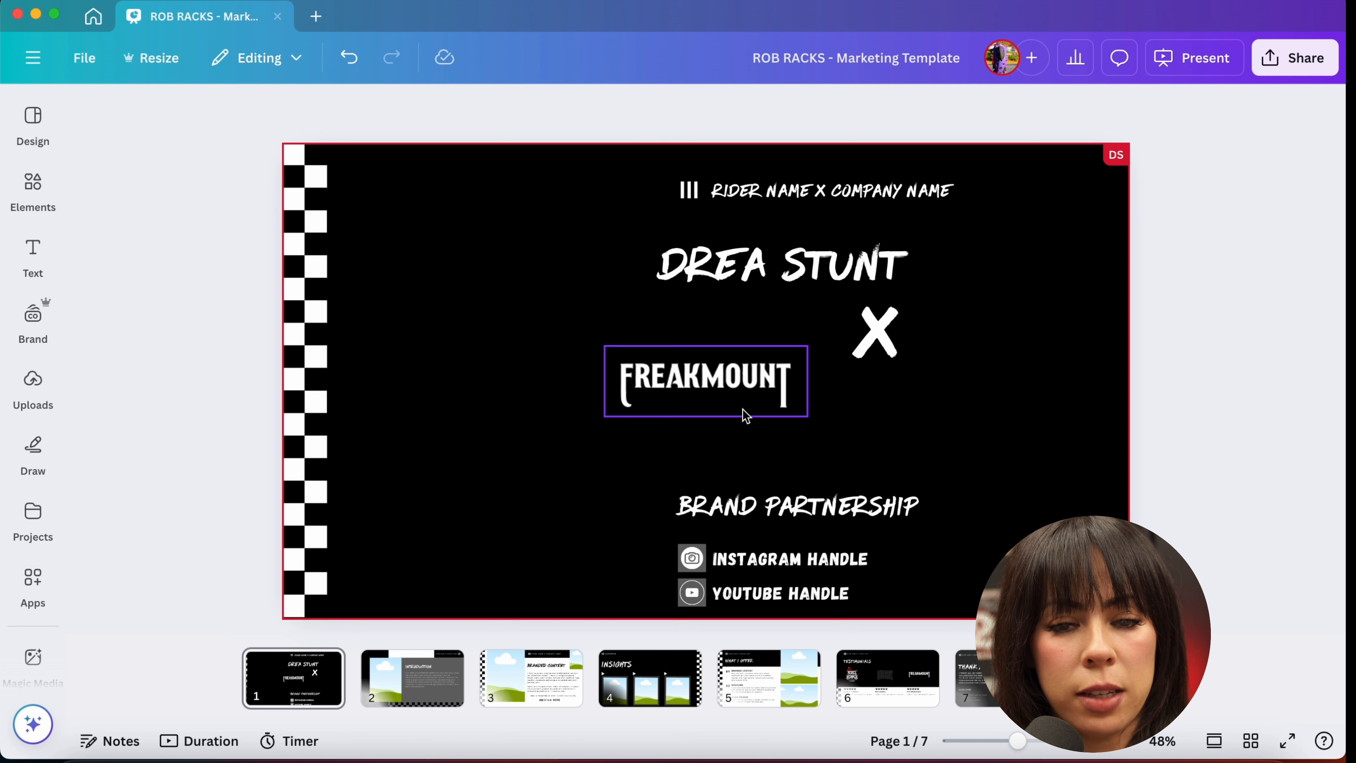
pyautogui.moveTo(723, 383); pyautogui.dragTo(1009, 400)
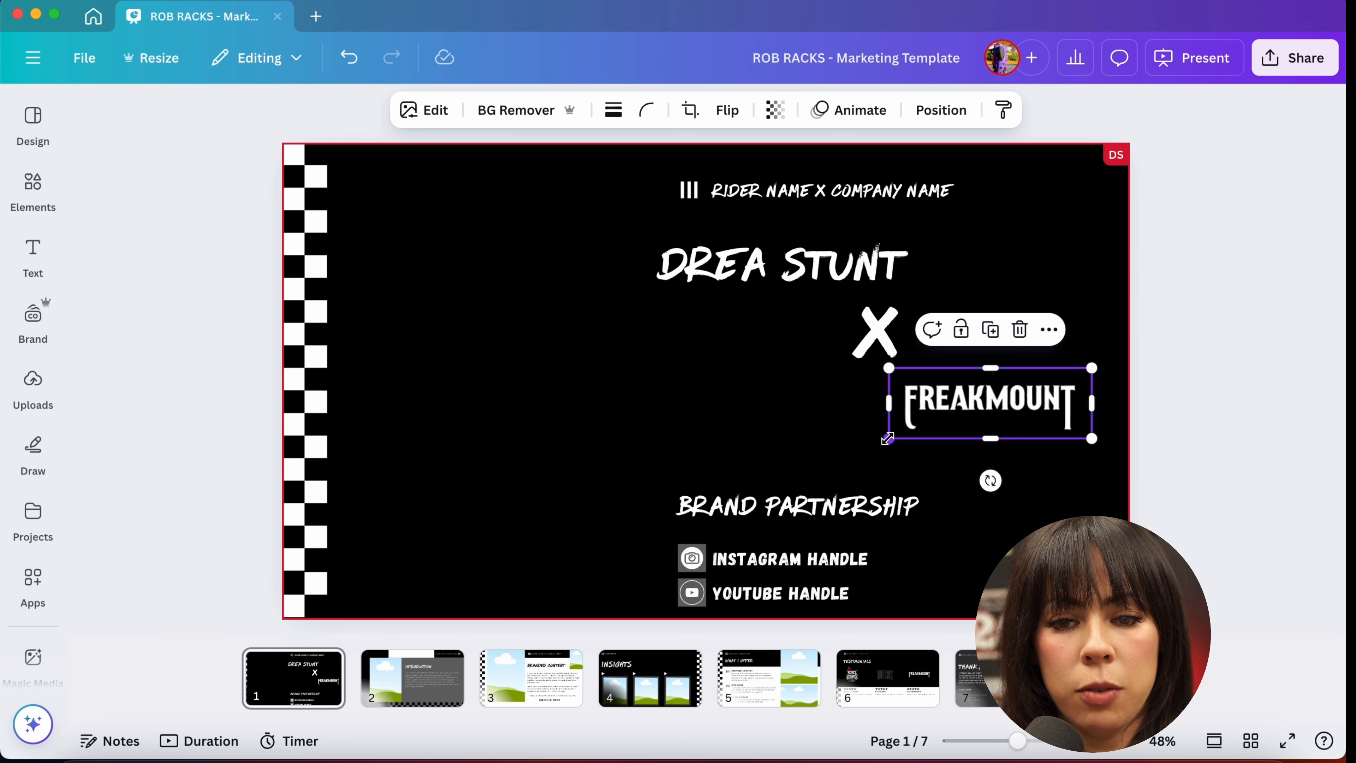
pyautogui.moveTo(888, 438); pyautogui.dragTo(869, 468)
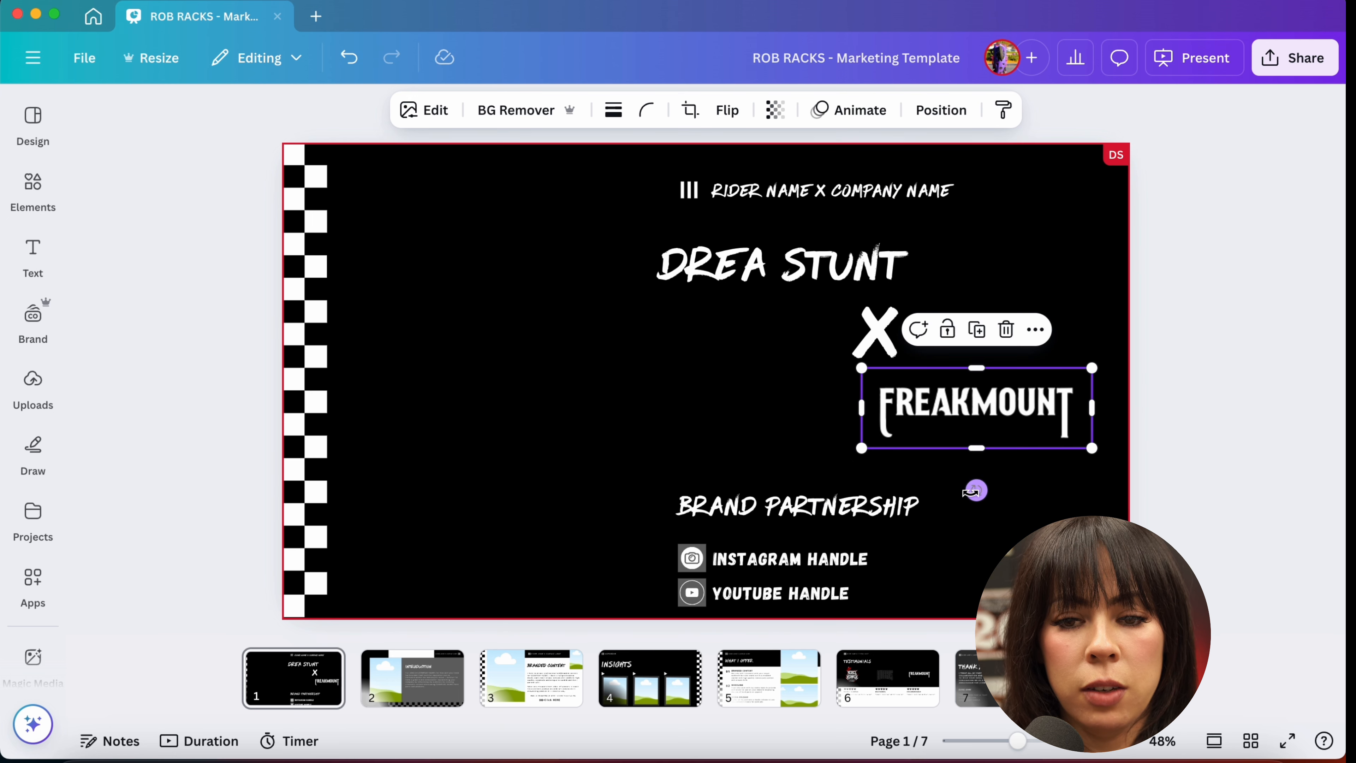
pyautogui.moveTo(975, 491); pyautogui.dragTo(985, 531)
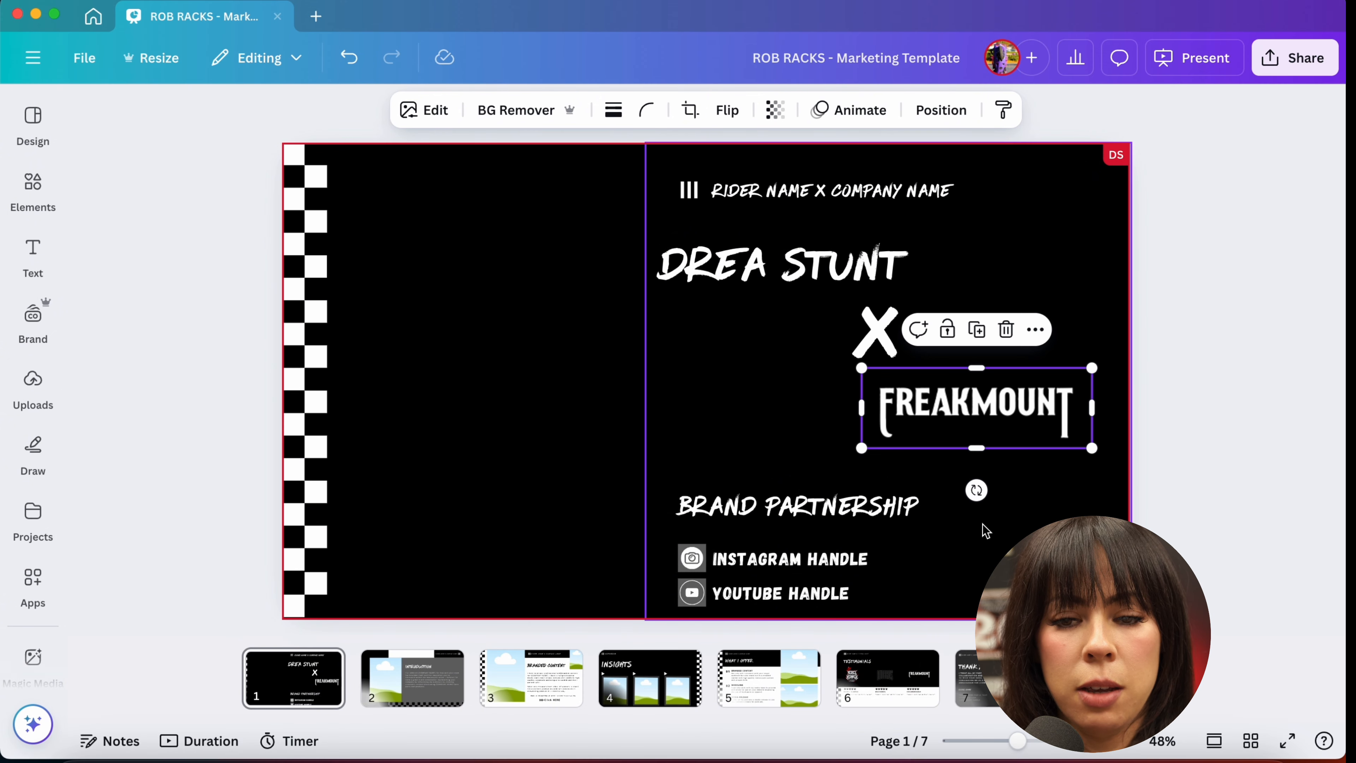
pyautogui.moveTo(975, 424); pyautogui.dragTo(988, 431)
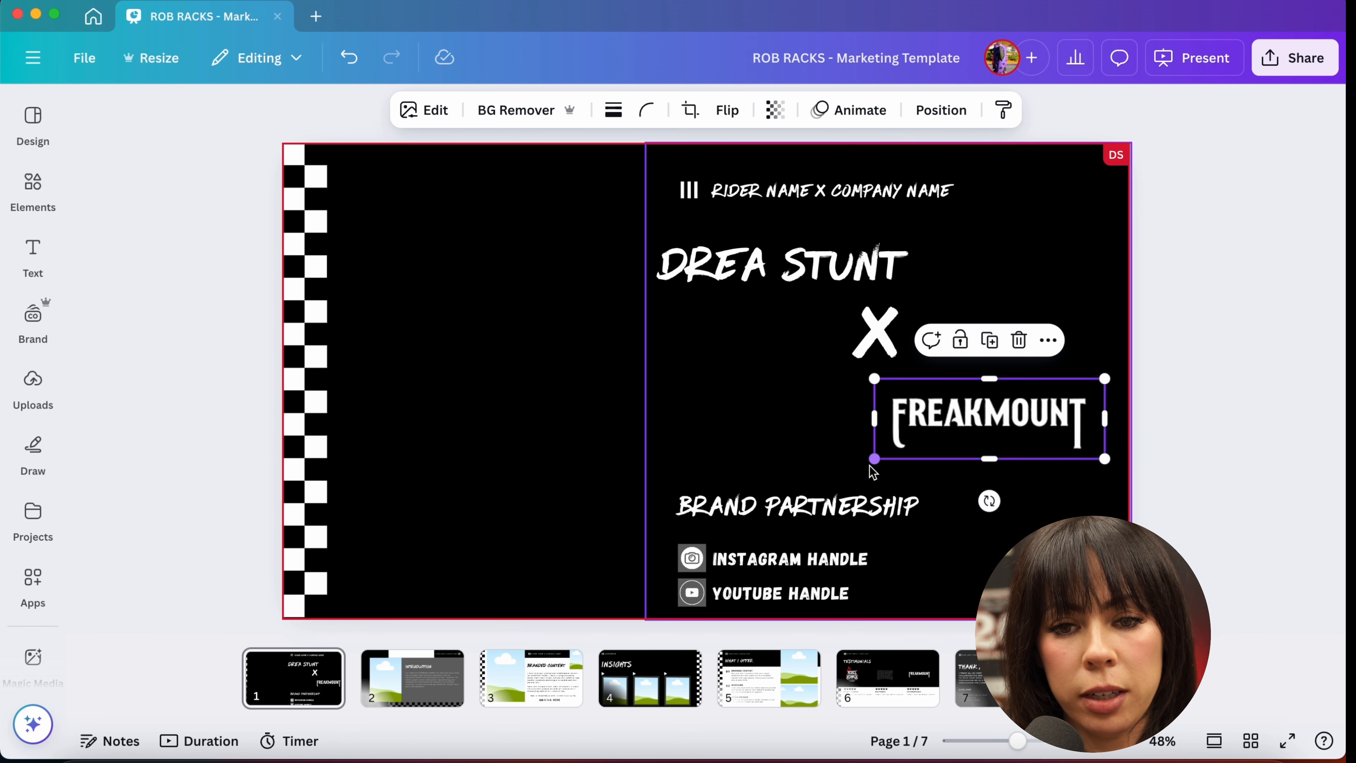
pyautogui.moveTo(874, 461); pyautogui.dragTo(837, 470)
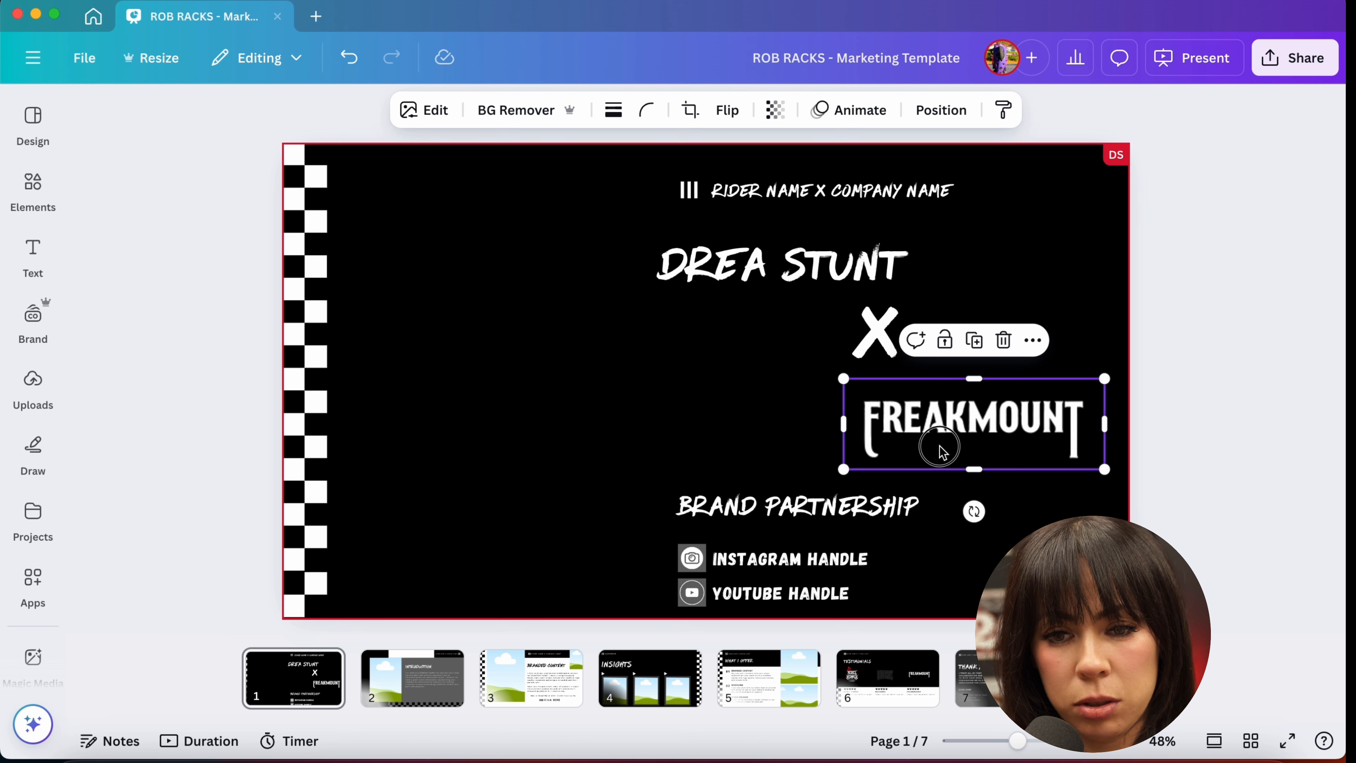
pyautogui.moveTo(941, 445); pyautogui.dragTo(947, 444)
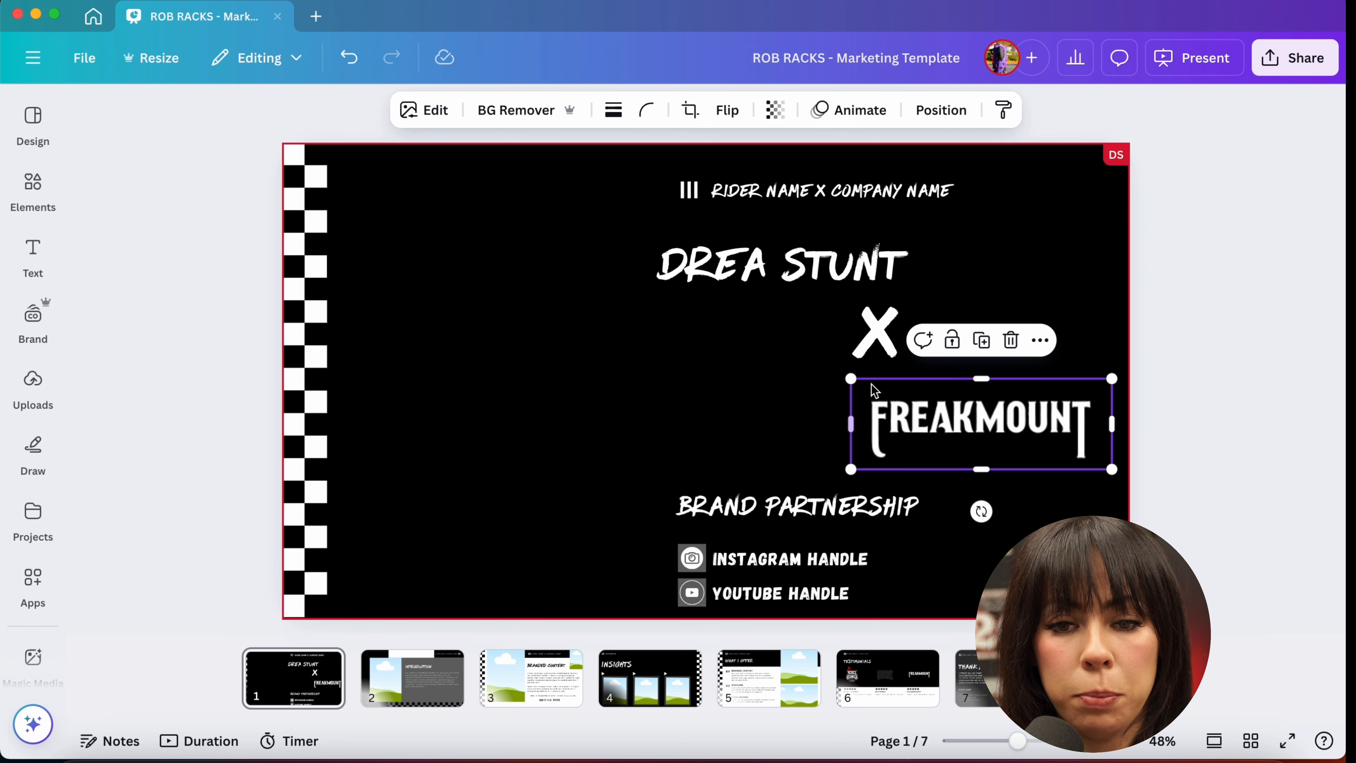
# Step: Apply a Glow shadow with color #FFFFFF to the FREAKMOUNT logo
pyautogui.click(436, 112)
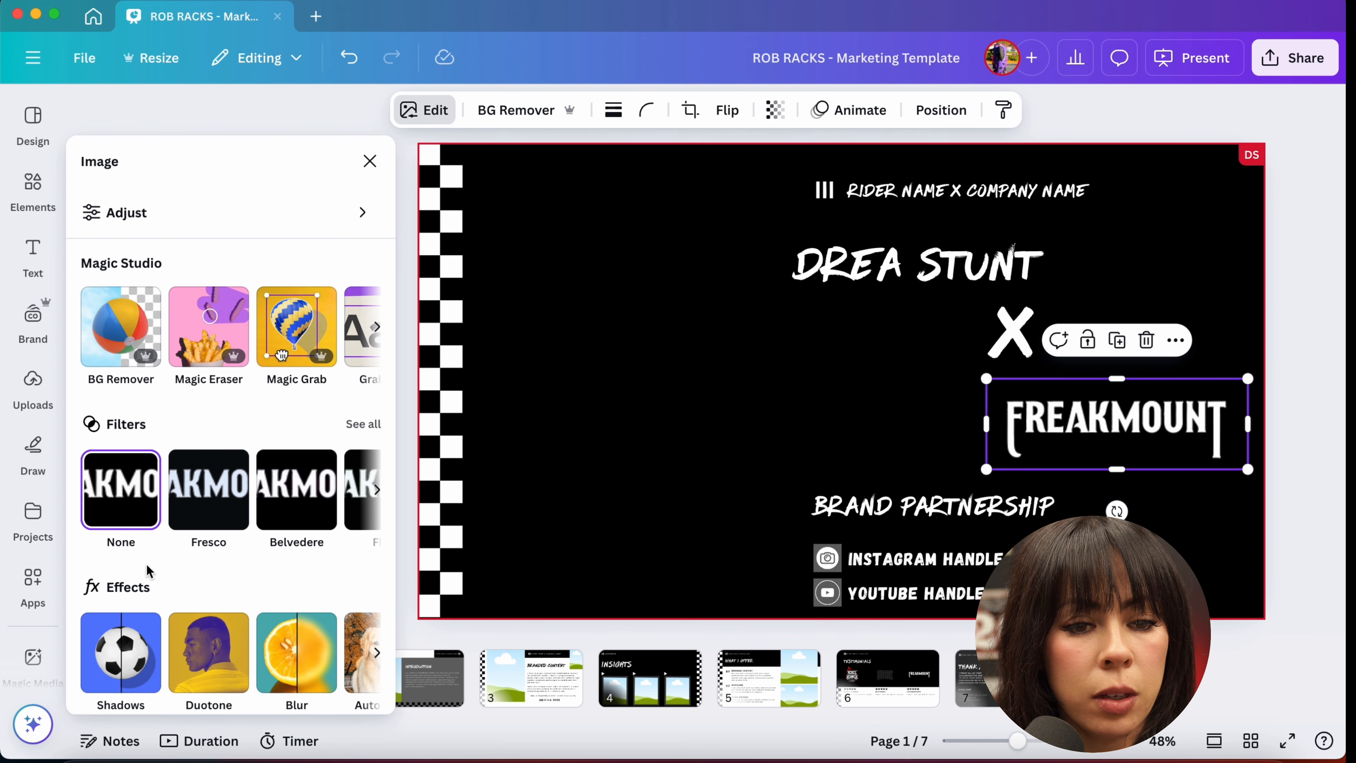
pyautogui.scroll(-3, 114, 582)
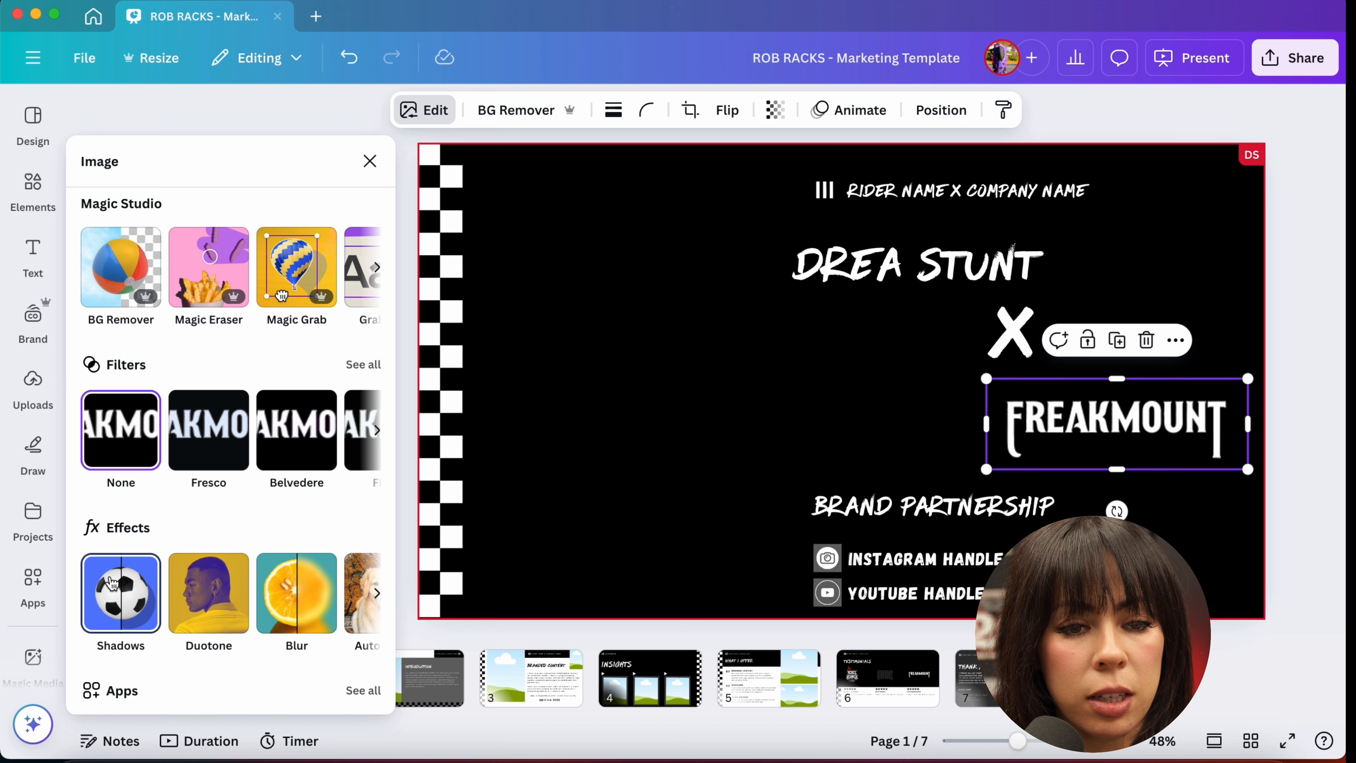
pyautogui.click(111, 582)
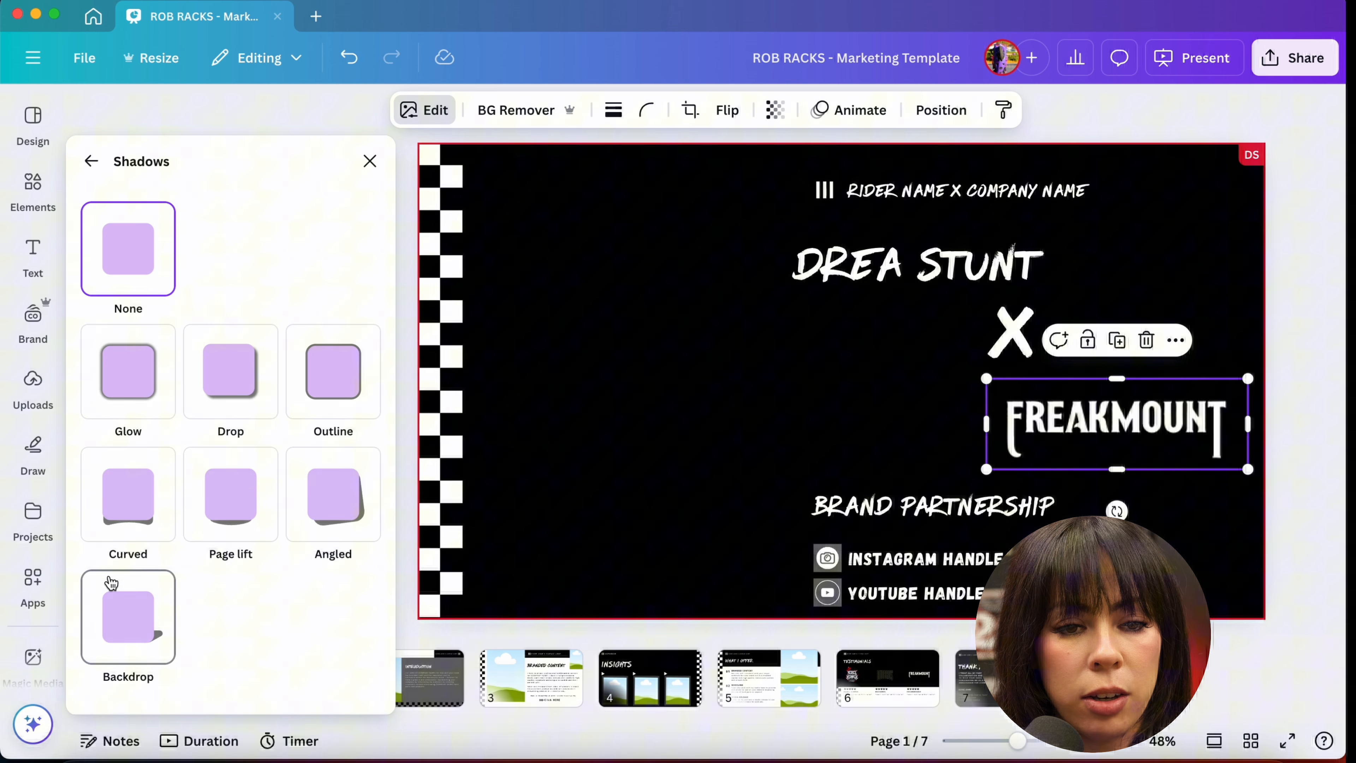
pyautogui.click(123, 407)
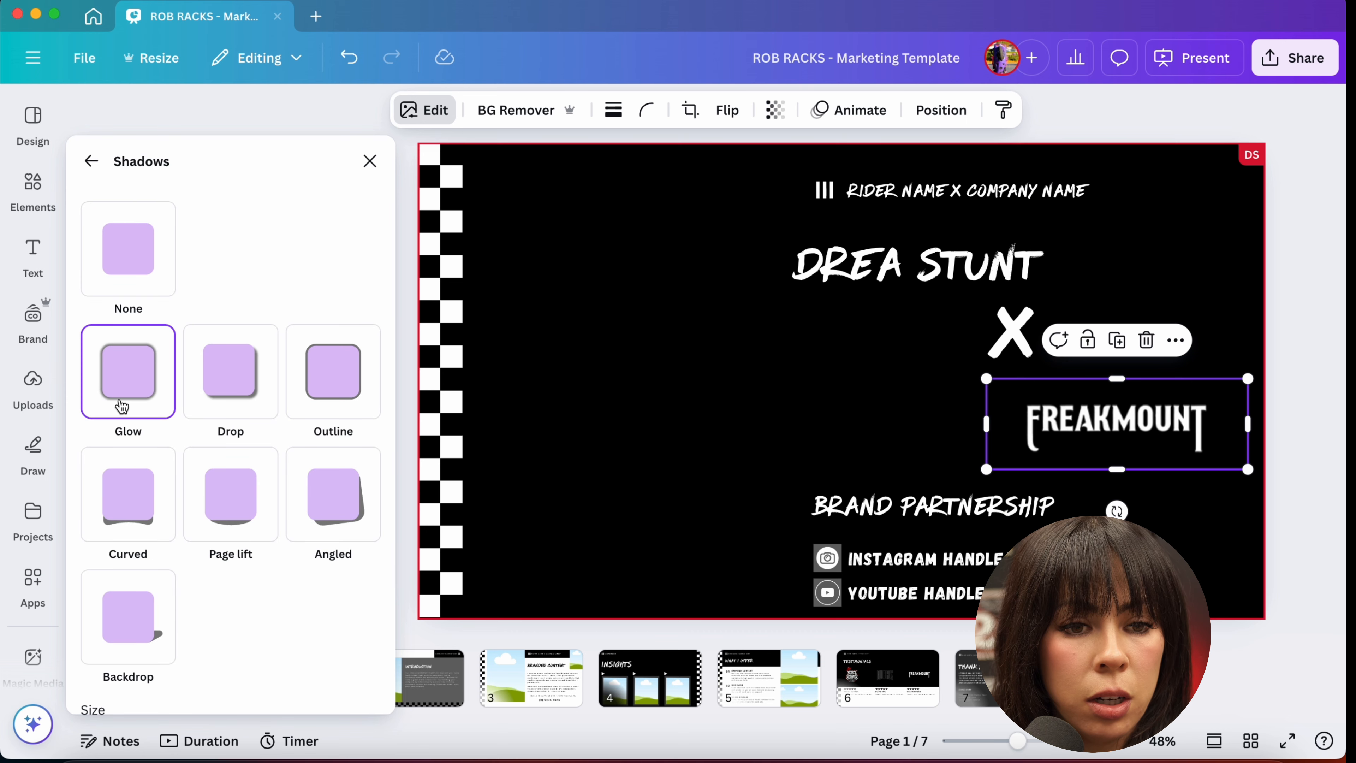
pyautogui.scroll(-5, 122, 407)
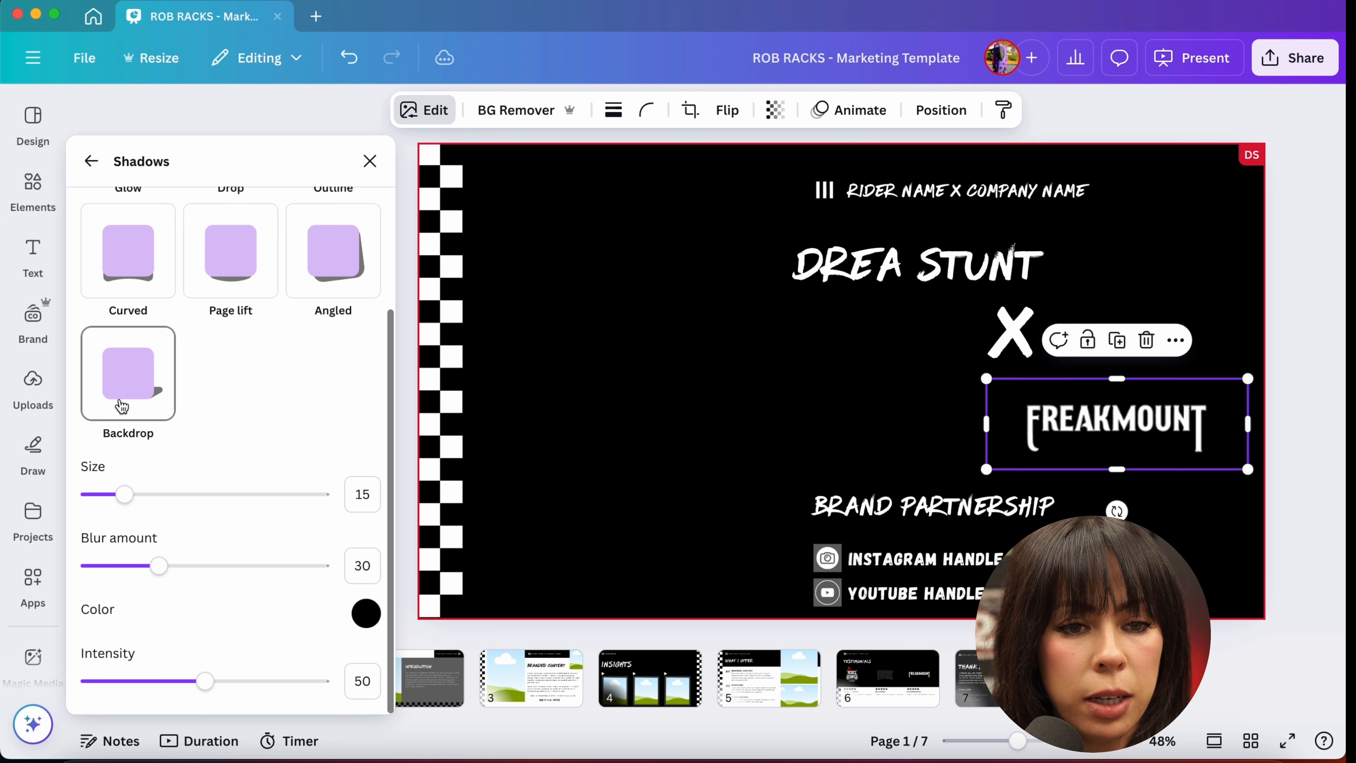
pyautogui.click(366, 613)
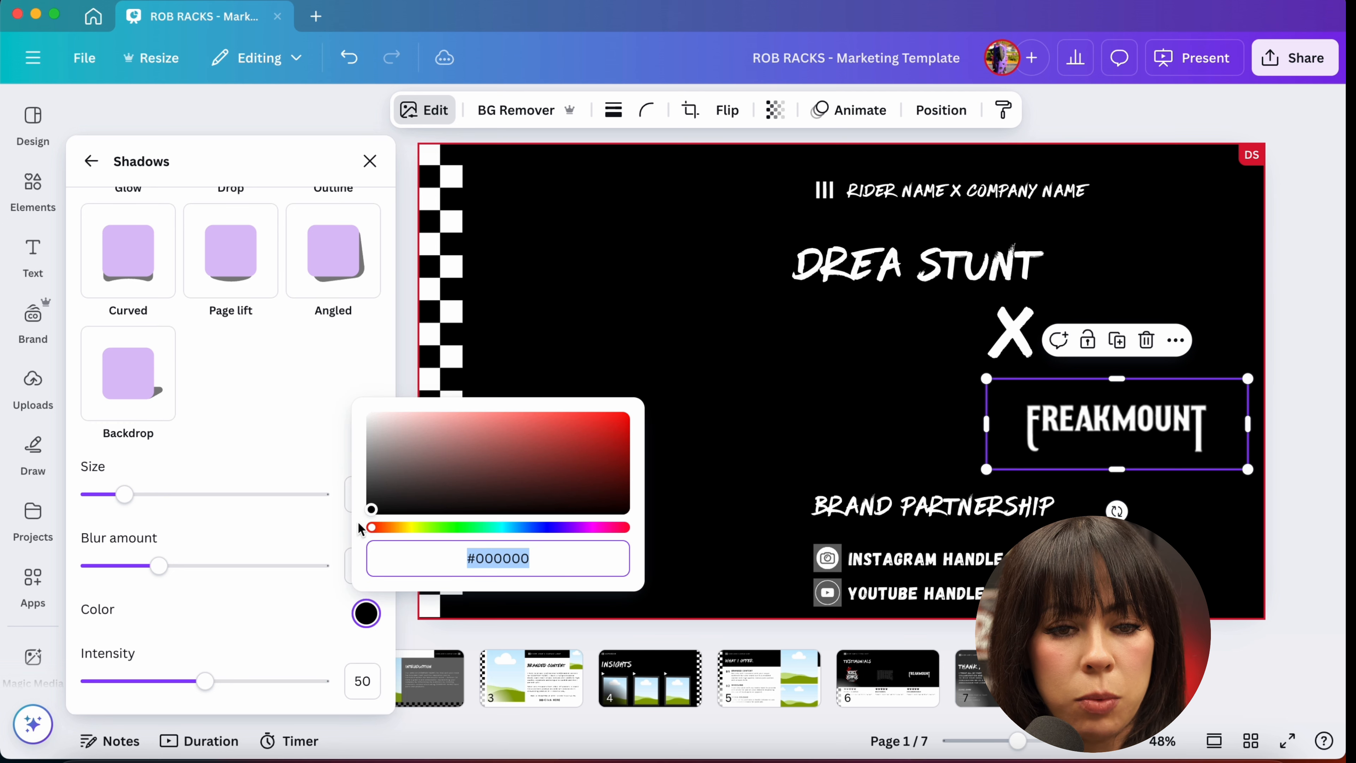
pyautogui.moveTo(372, 509); pyautogui.dragTo(356, 320)
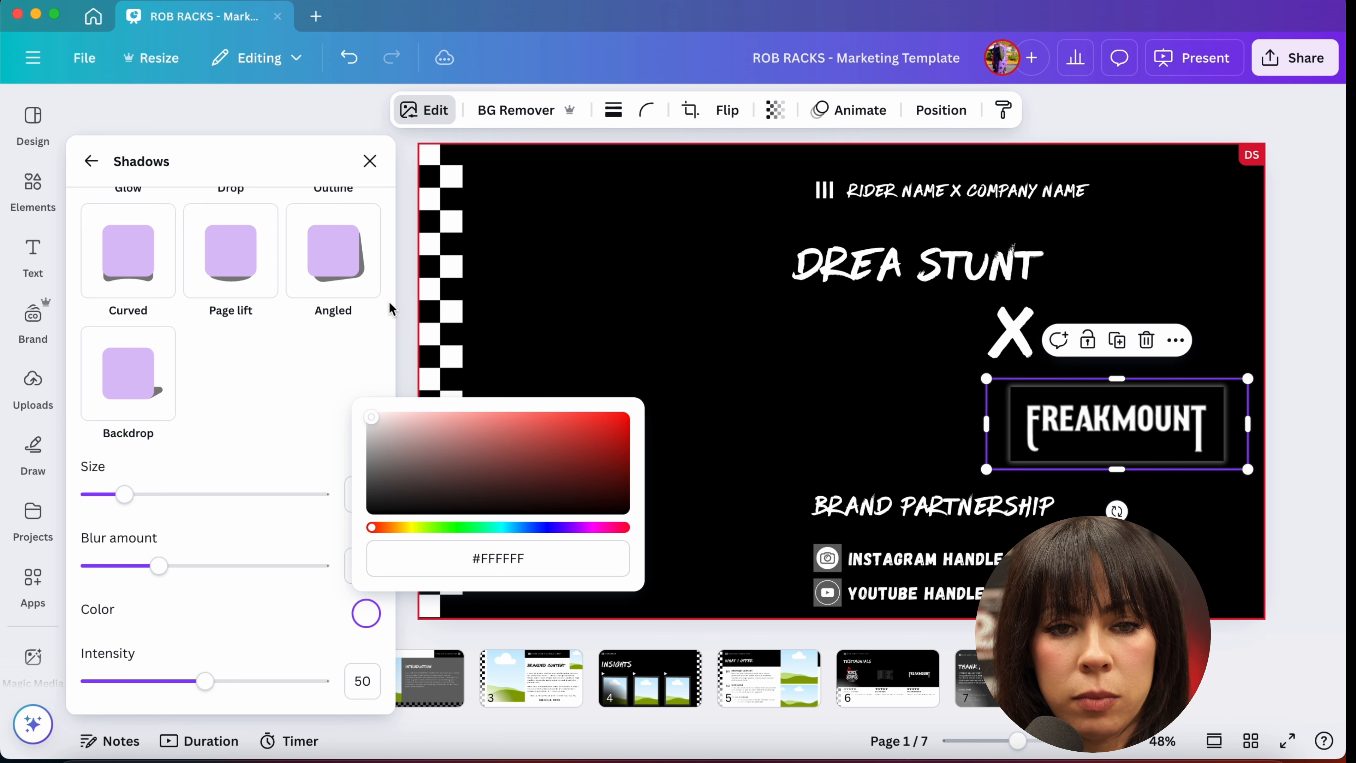
pyautogui.click(407, 310)
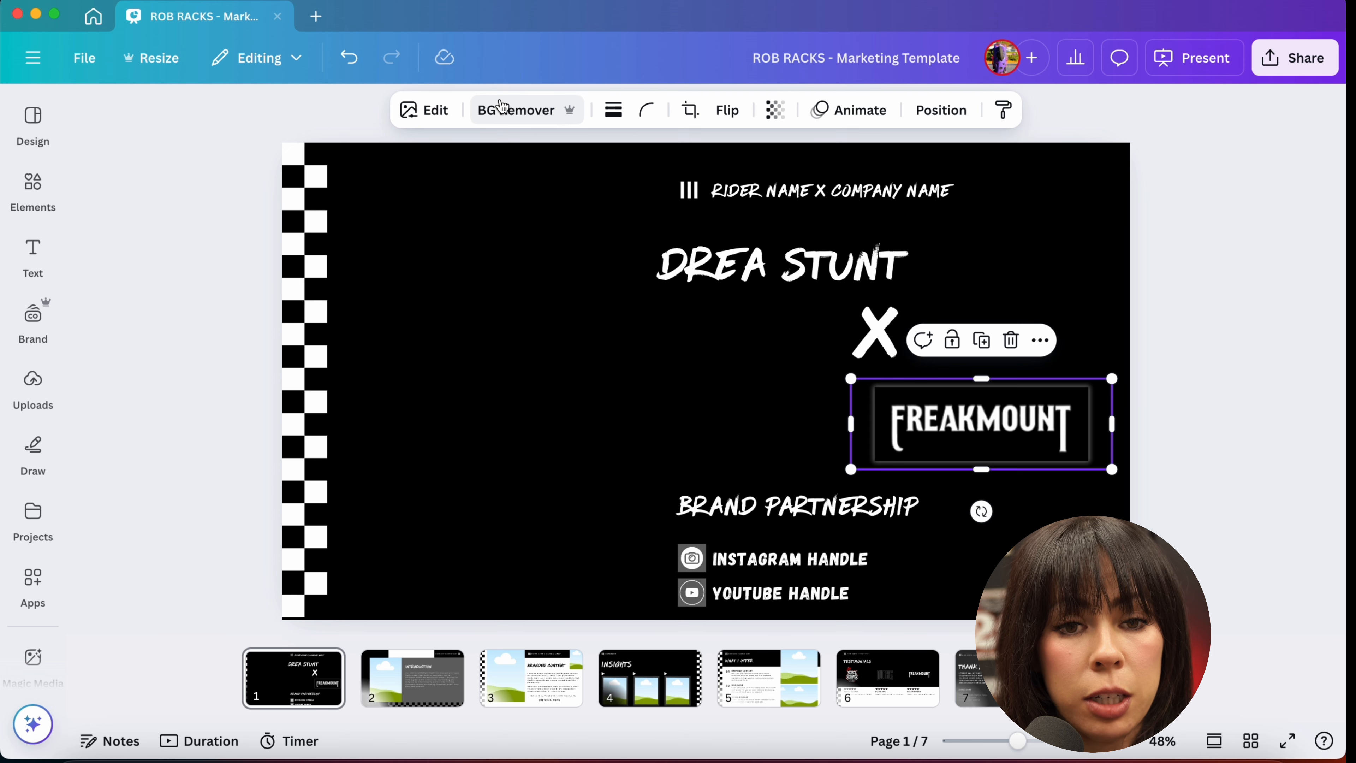
# Step: Remove the FREAKMOUNT logo's black background with BG Remover
pyautogui.click(492, 121)
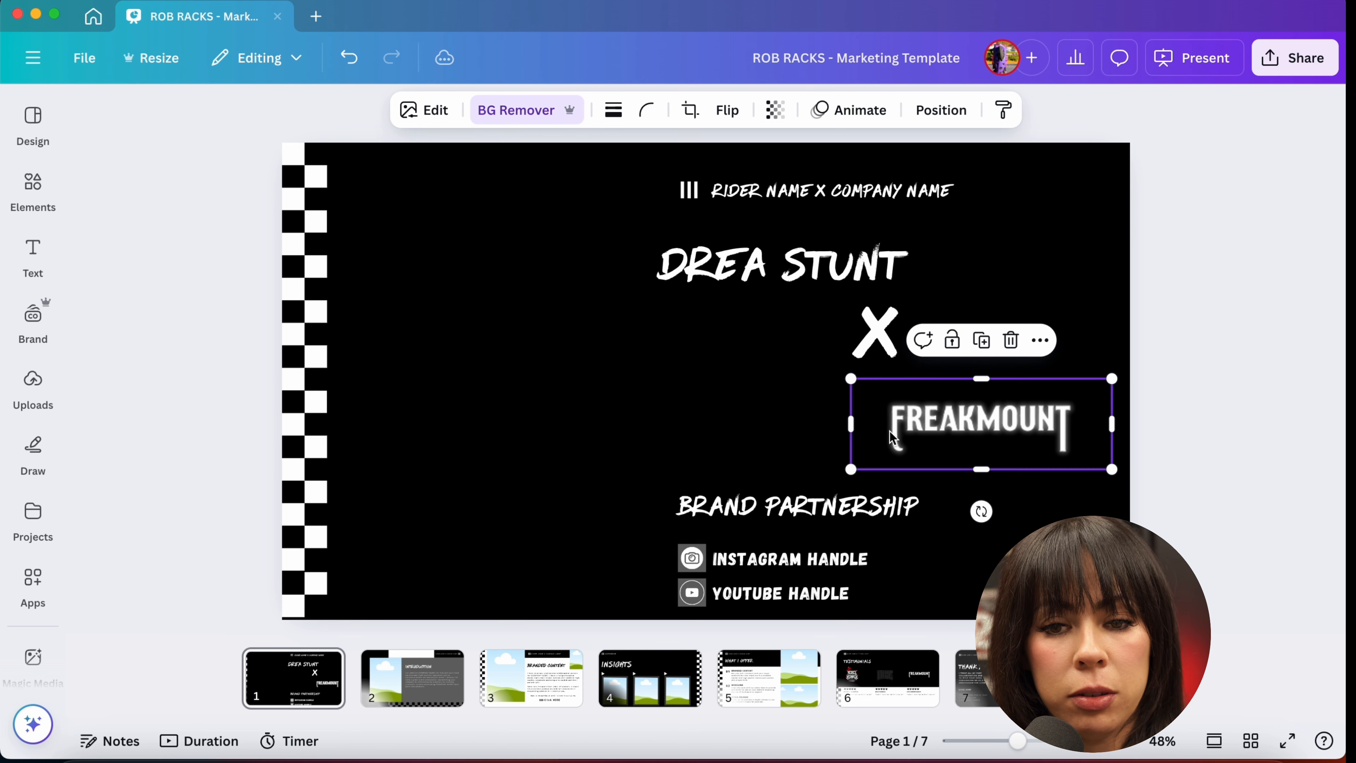
pyautogui.click(1193, 406)
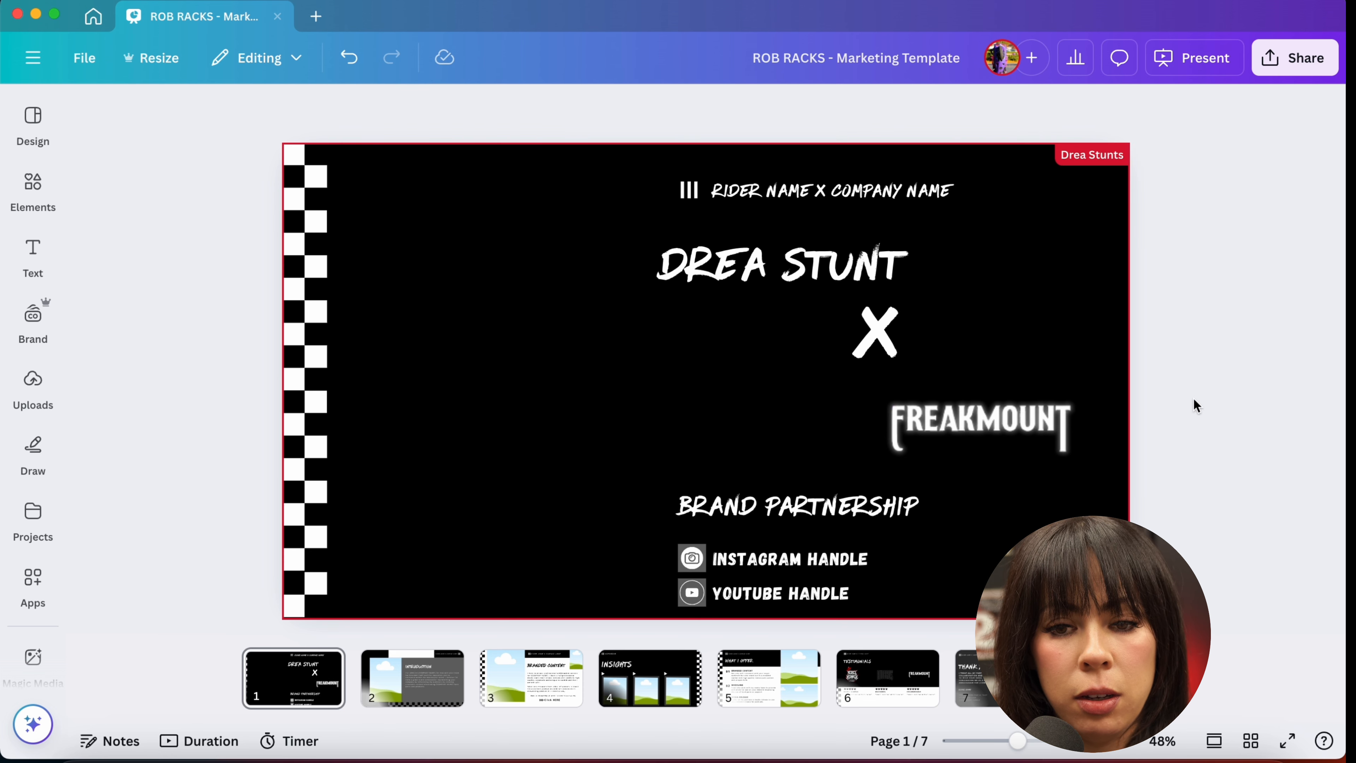
pyautogui.click(982, 449)
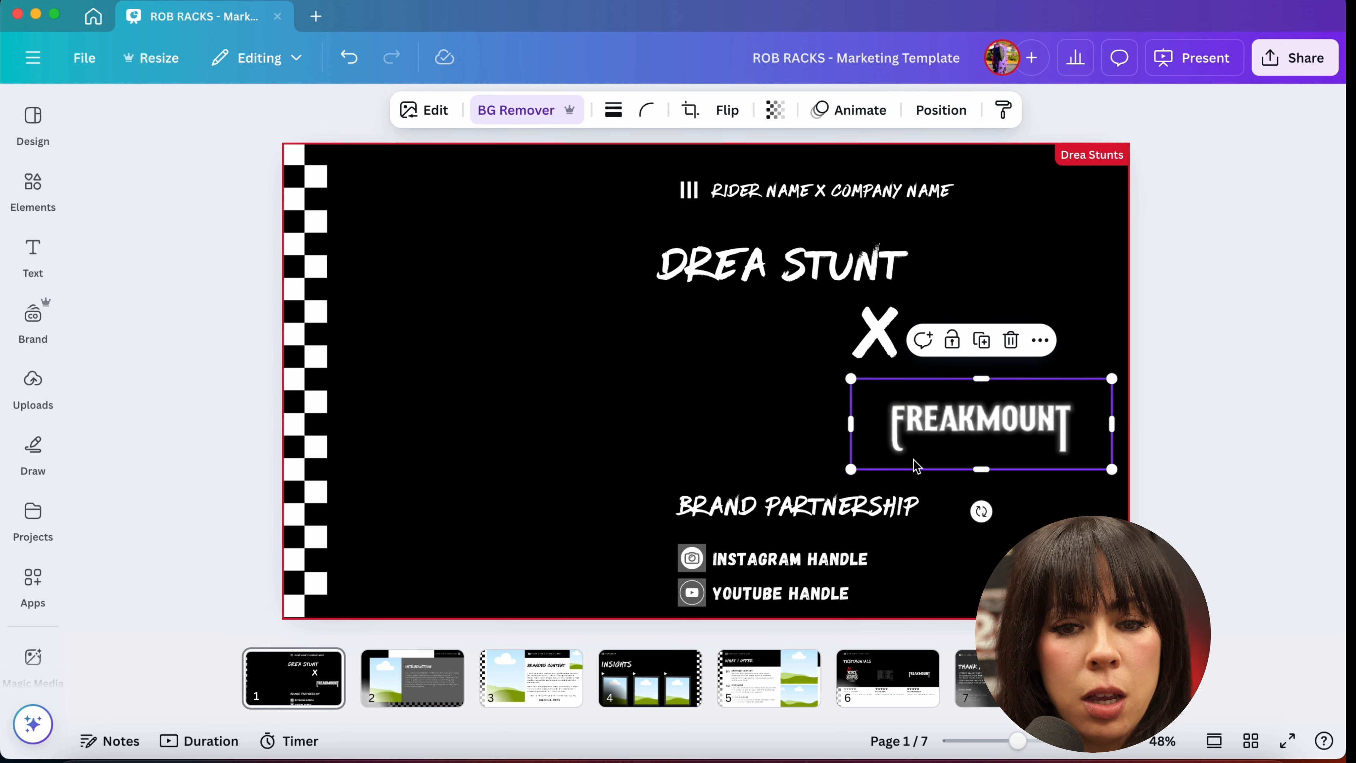
# Step: Start replacing the header's RIDER NAME placeholder with the letter D
pyautogui.click(746, 510)
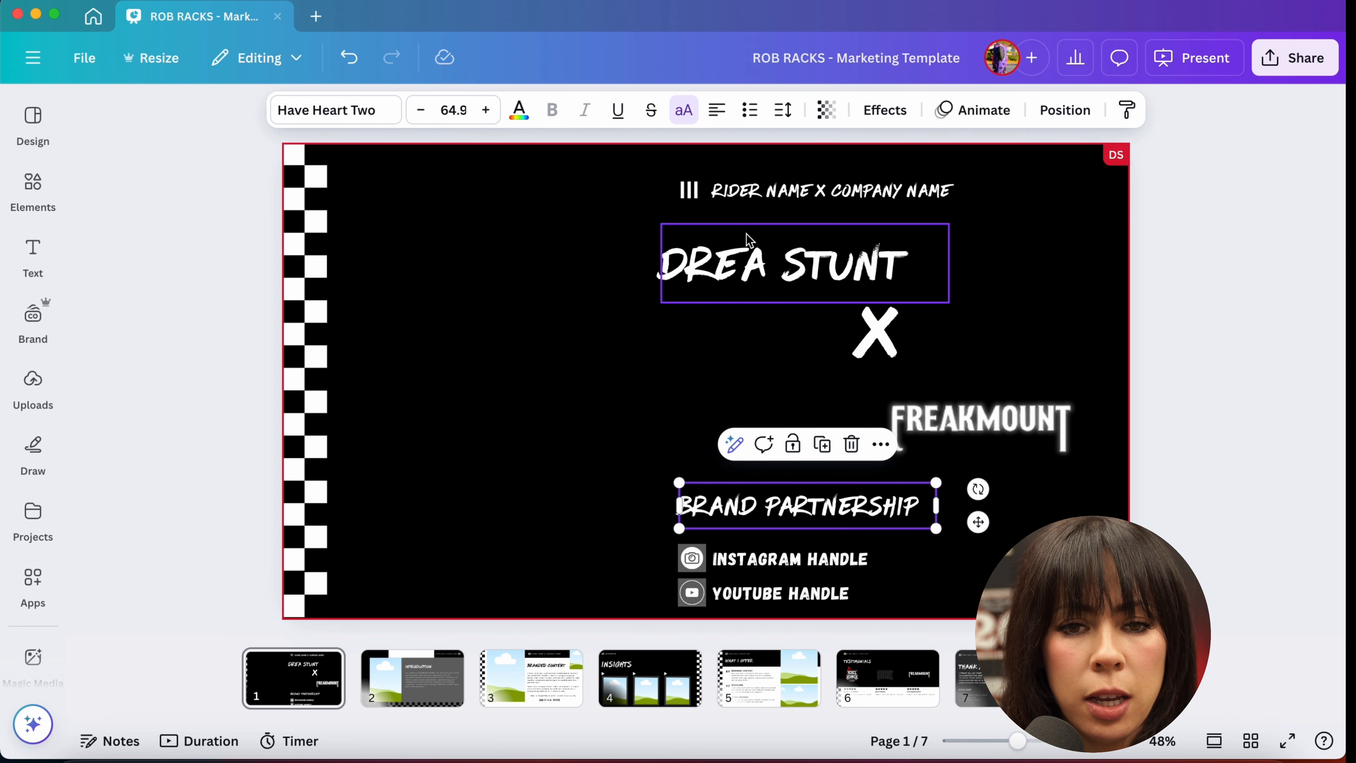
pyautogui.click(736, 187)
pyautogui.doubleClick(736, 187)
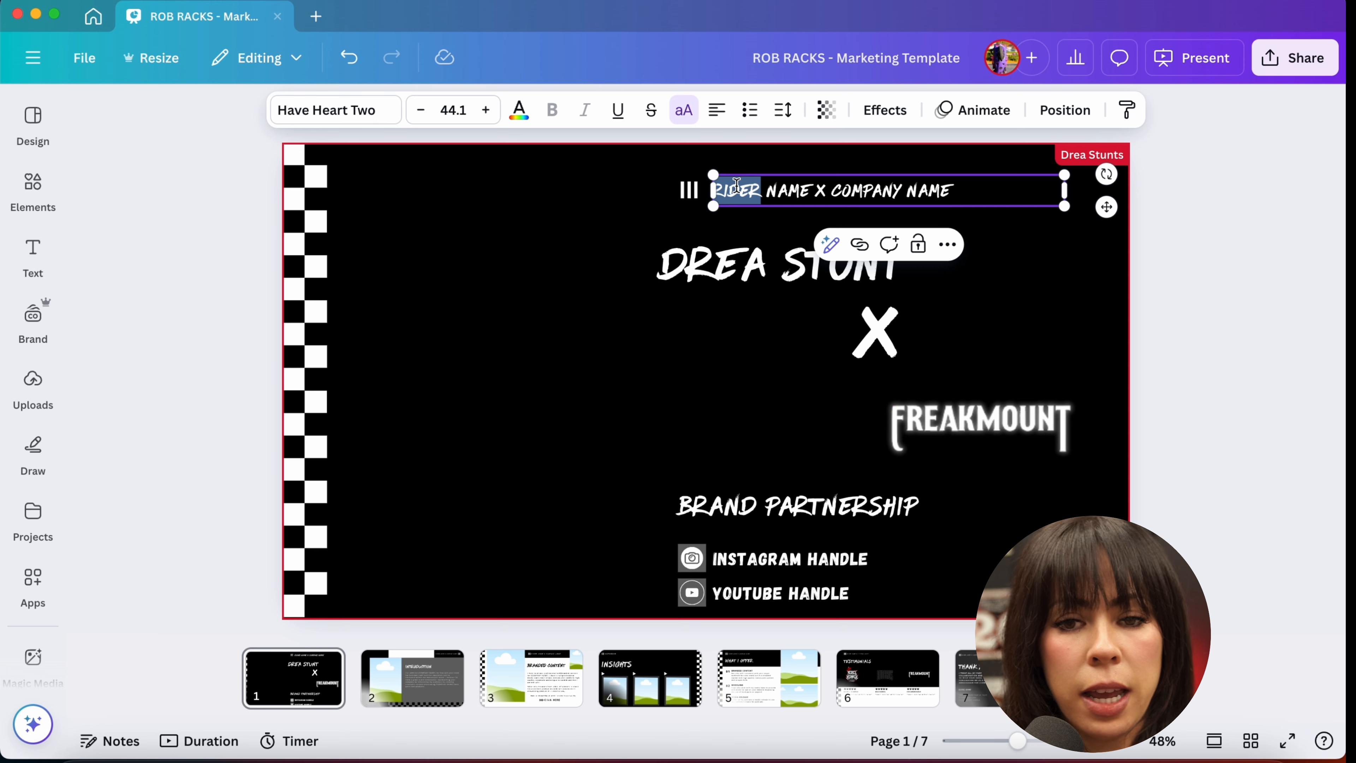
pyautogui.click(806, 190)
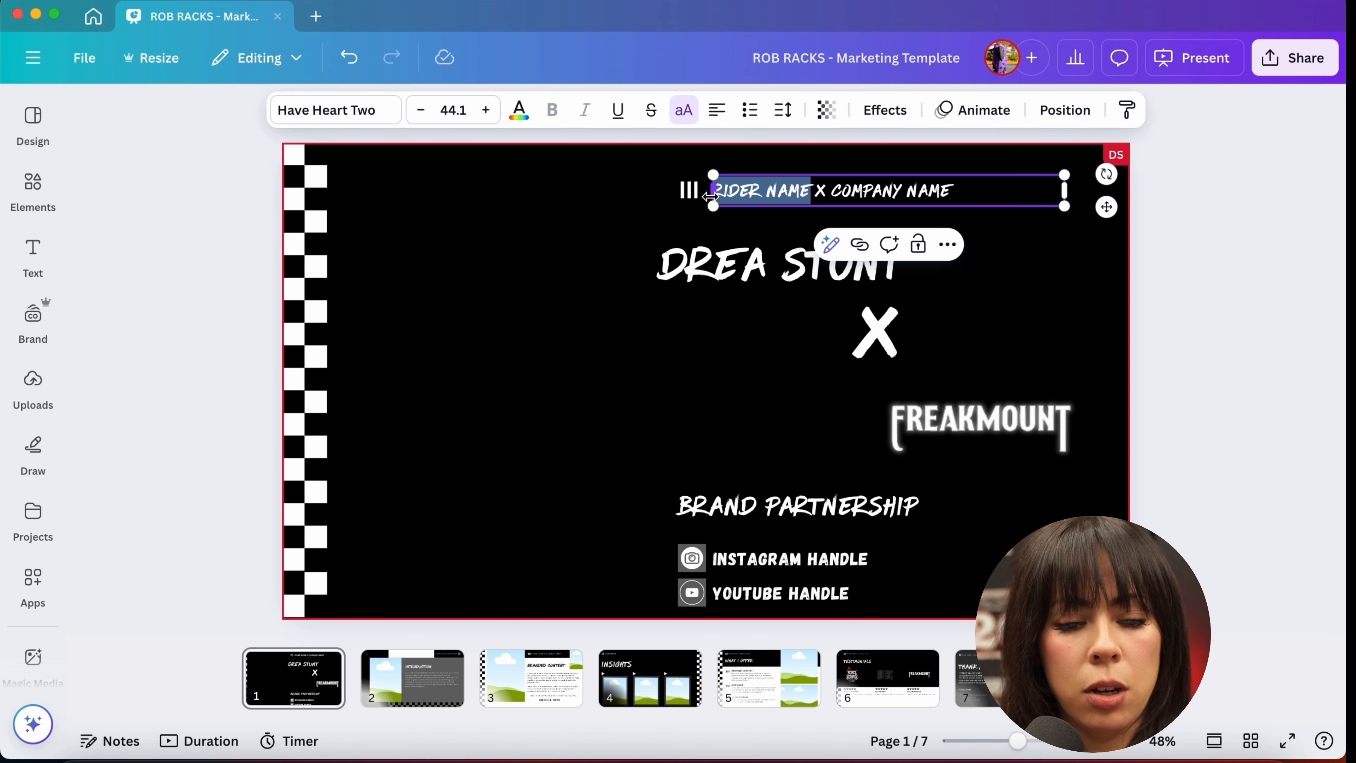
pyautogui.press('BackSpace')
pyautogui.write('D')
pyautogui.click(902, 164)
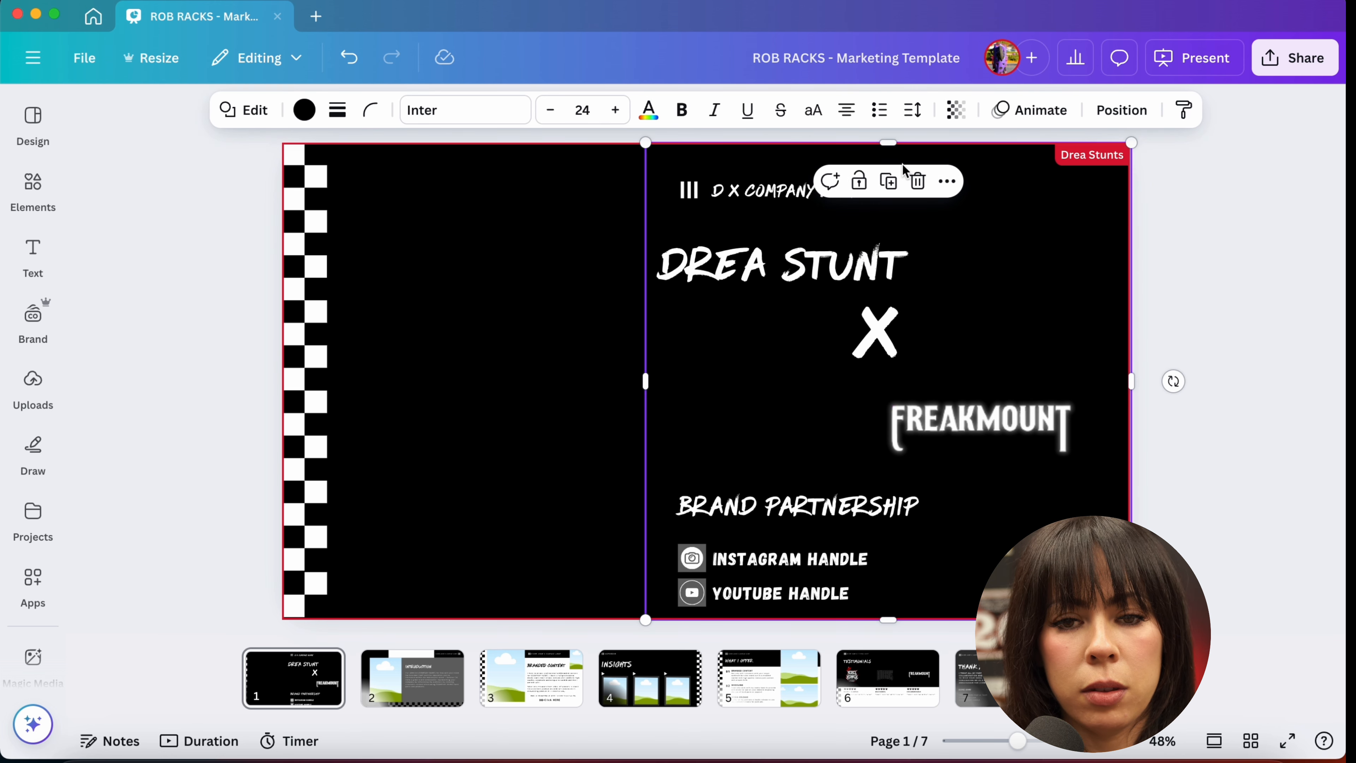
# Step: Rewrite the small header line as the rider's stunt name followed by X FREAKMOUNT, adding the missing S
pyautogui.click(743, 204)
pyautogui.click(743, 204)
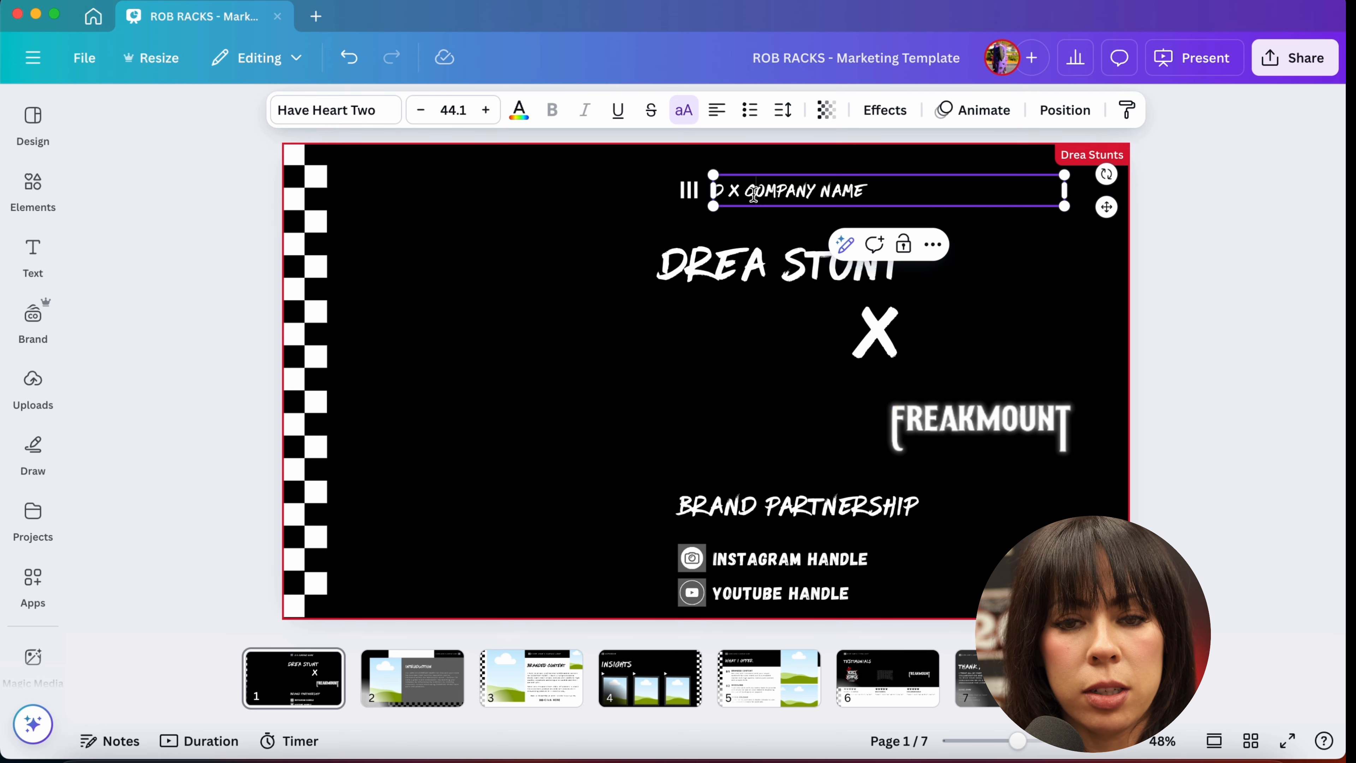
pyautogui.press('super+a')
pyautogui.write('DREA')
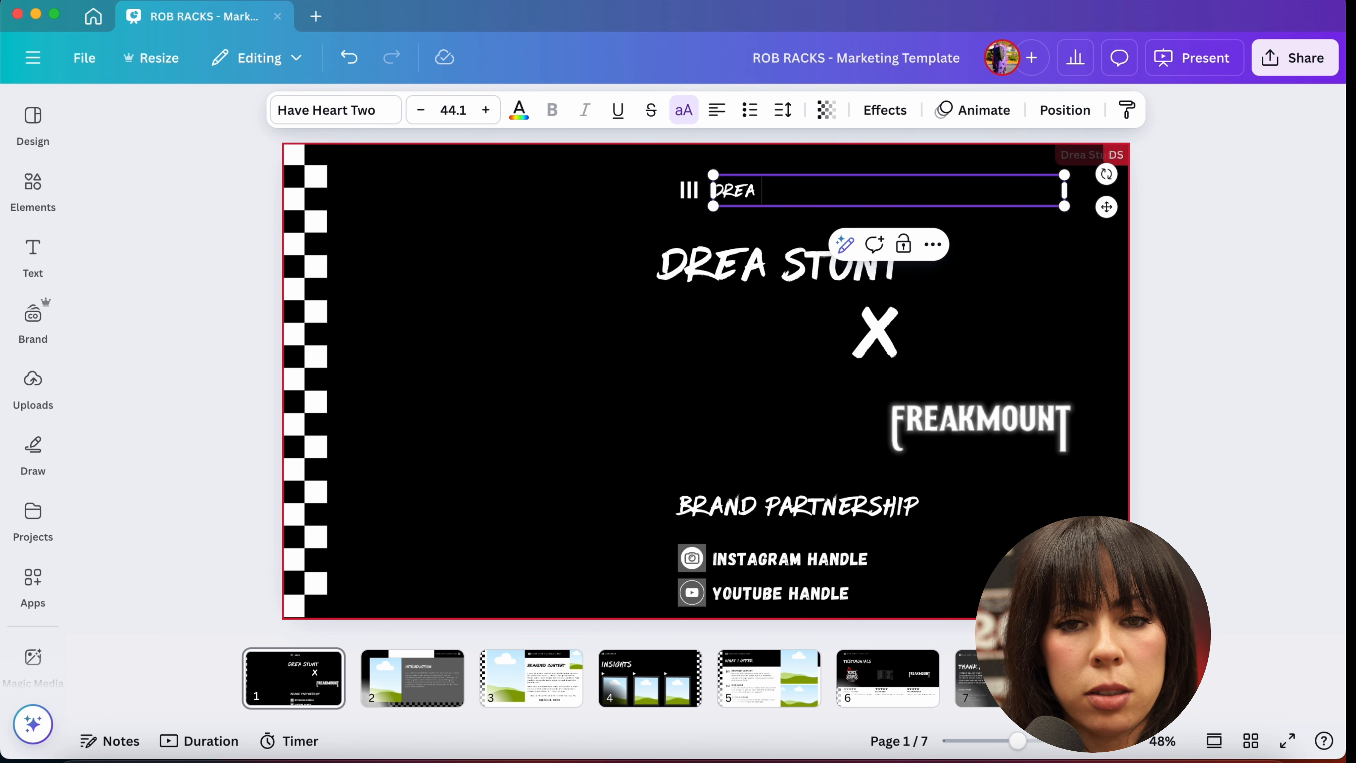
pyautogui.write(' STUNT X ')
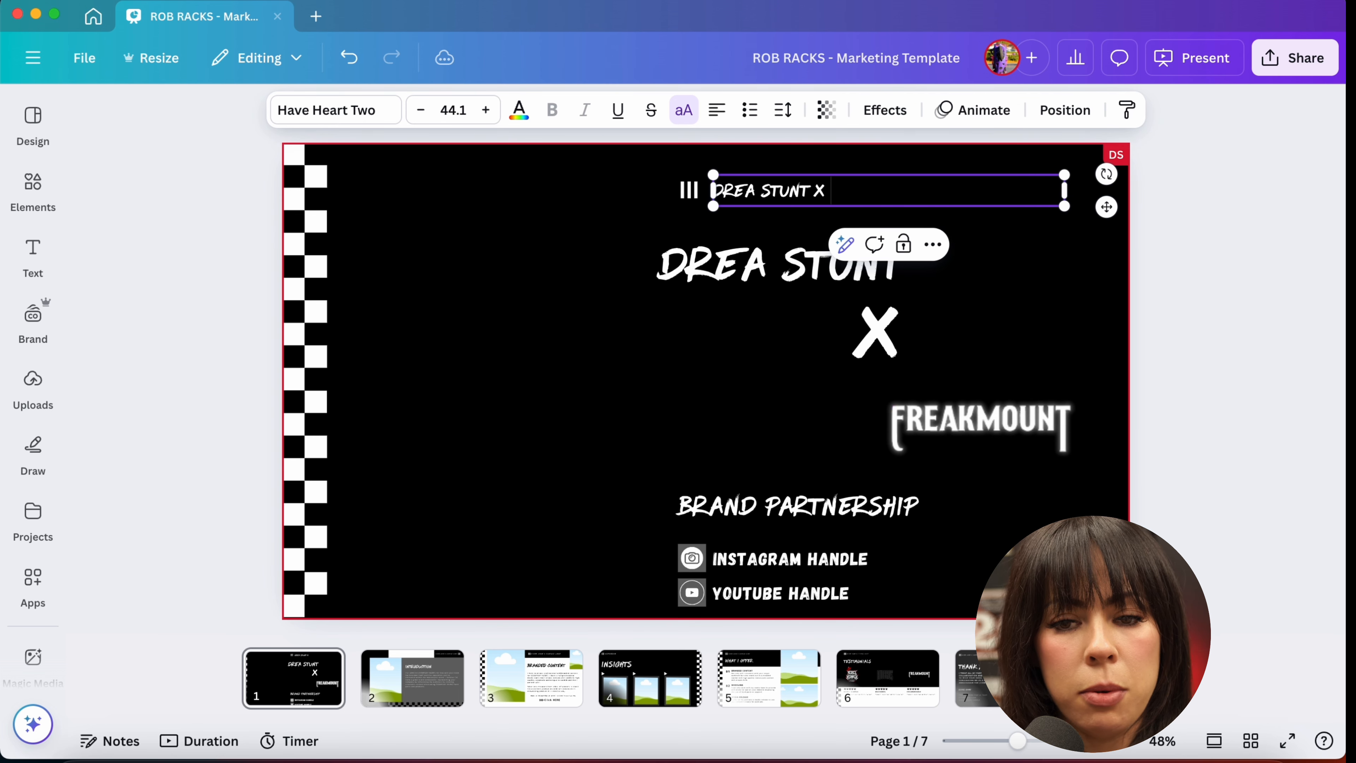
pyautogui.write('FREAKMOUNT')
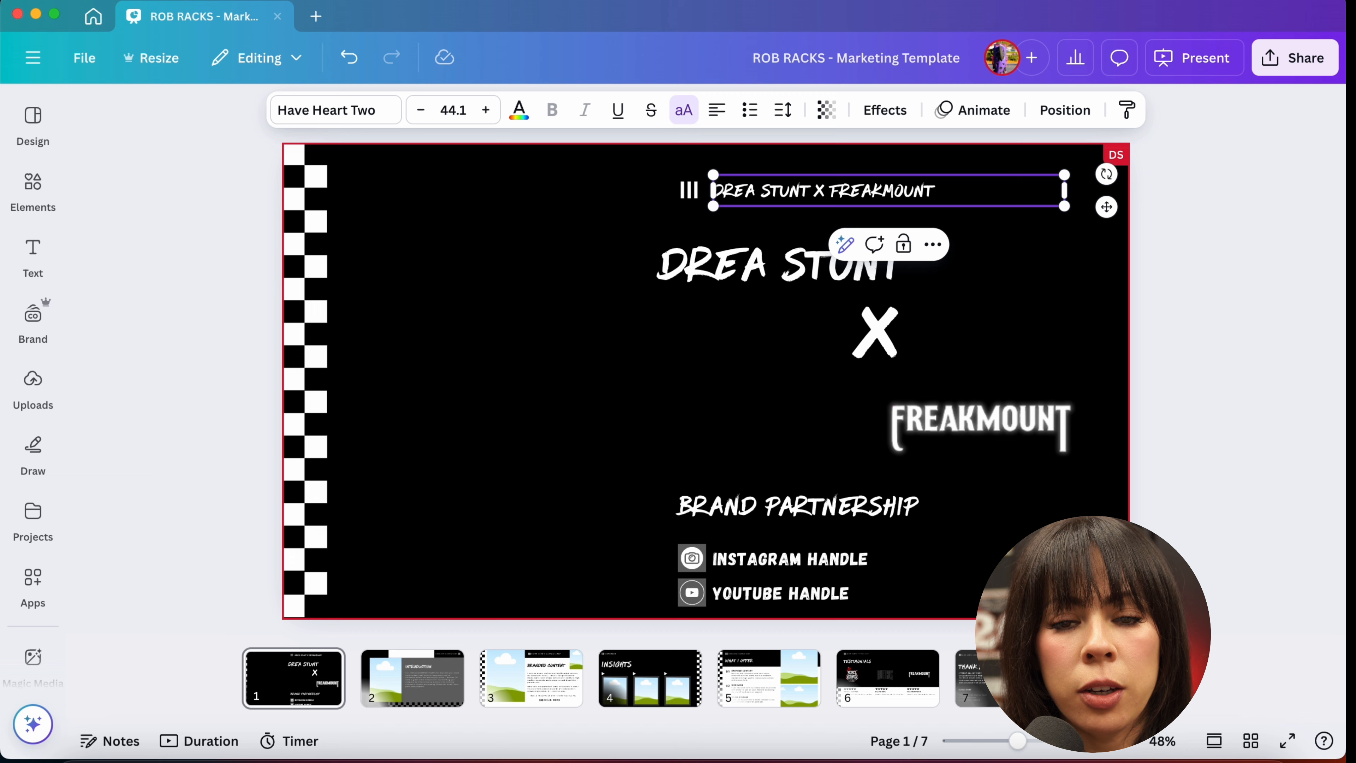
pyautogui.click(808, 196)
pyautogui.write('S')
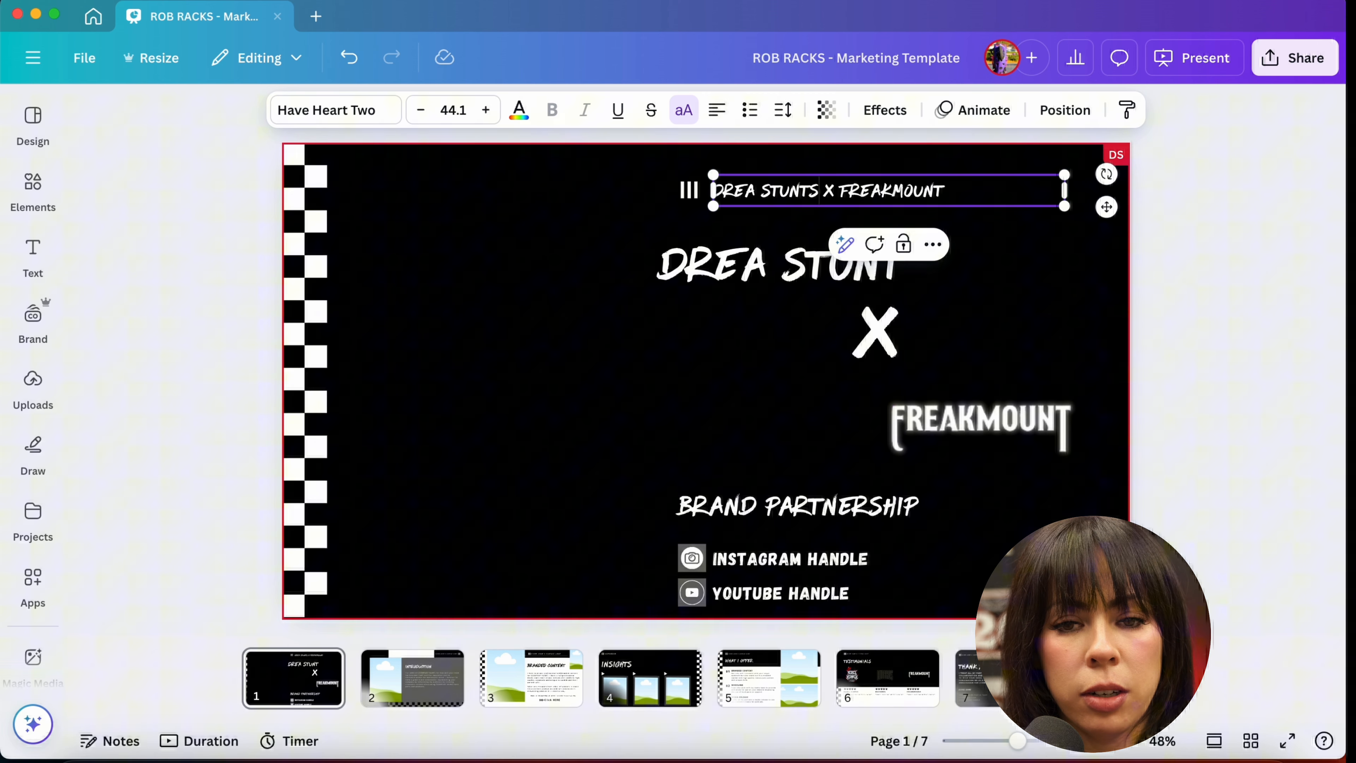
pyautogui.click(1195, 319)
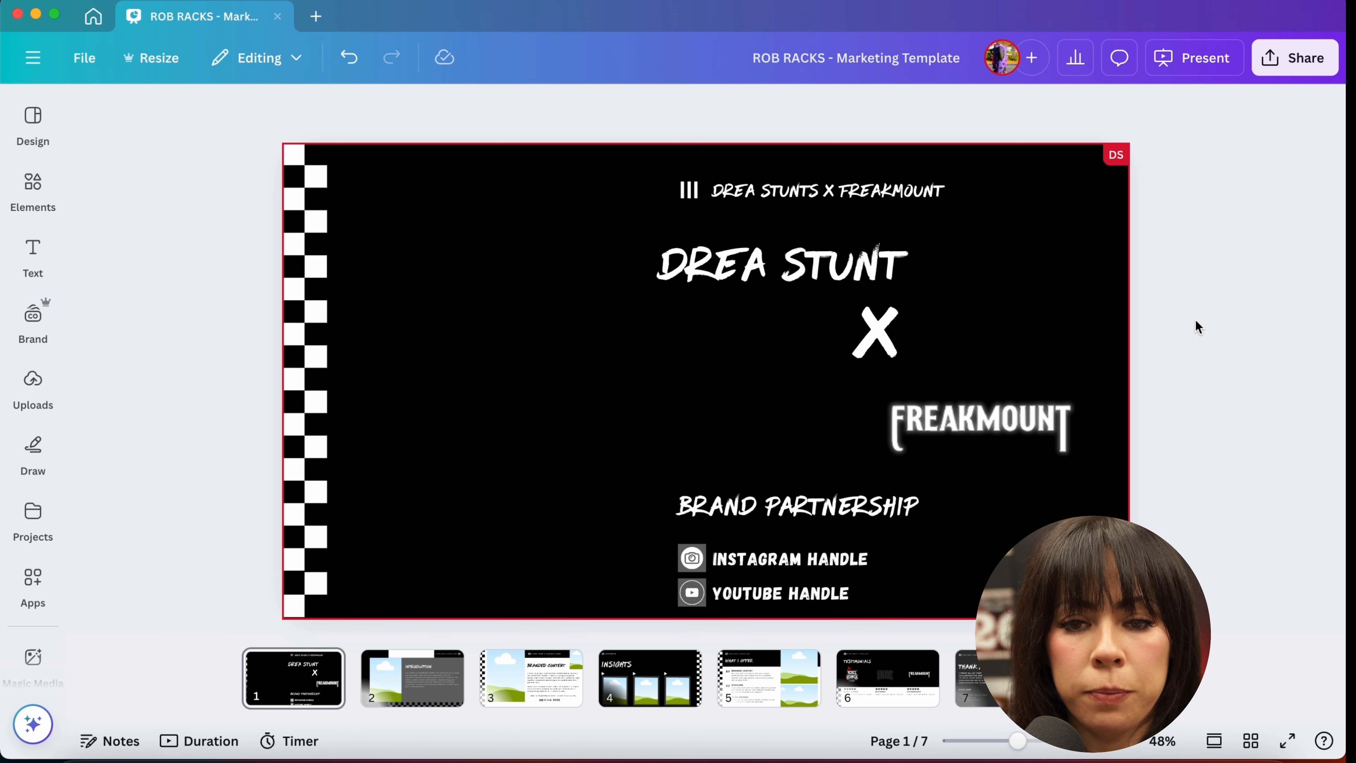
# Step: Replace the Instagram handle placeholder with the rider's Instagram handle, prefixed with @
pyautogui.click(779, 564)
pyautogui.click(780, 563)
pyautogui.press('super+a')
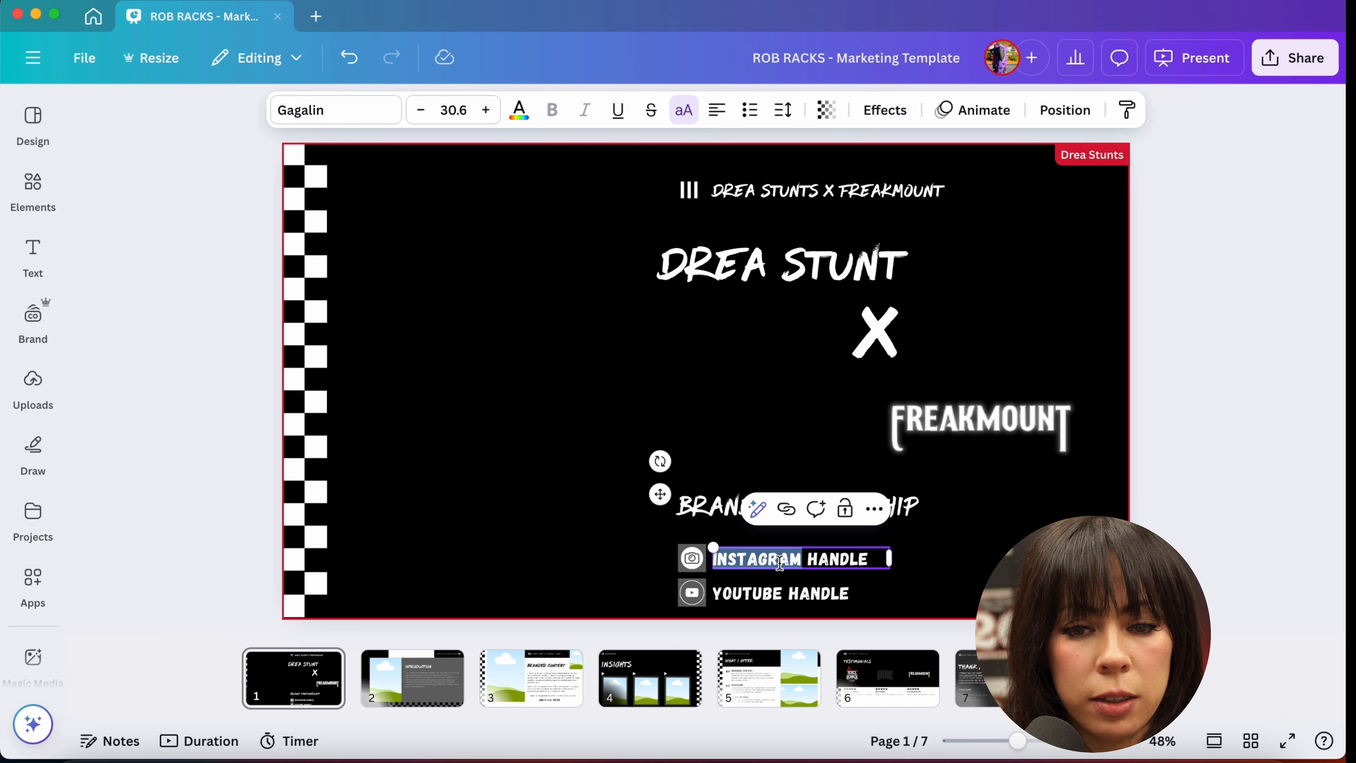
pyautogui.write('DREA253STUNTS')
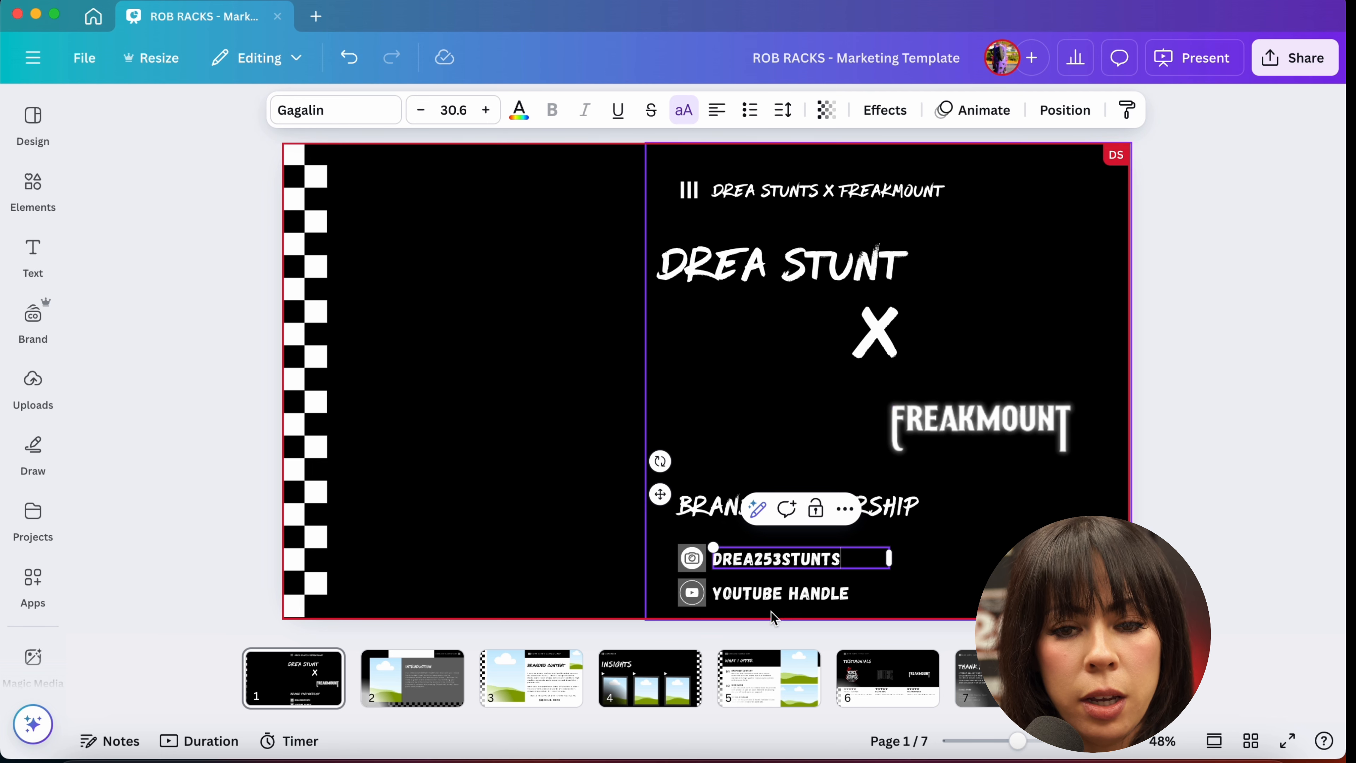
pyautogui.click(755, 598)
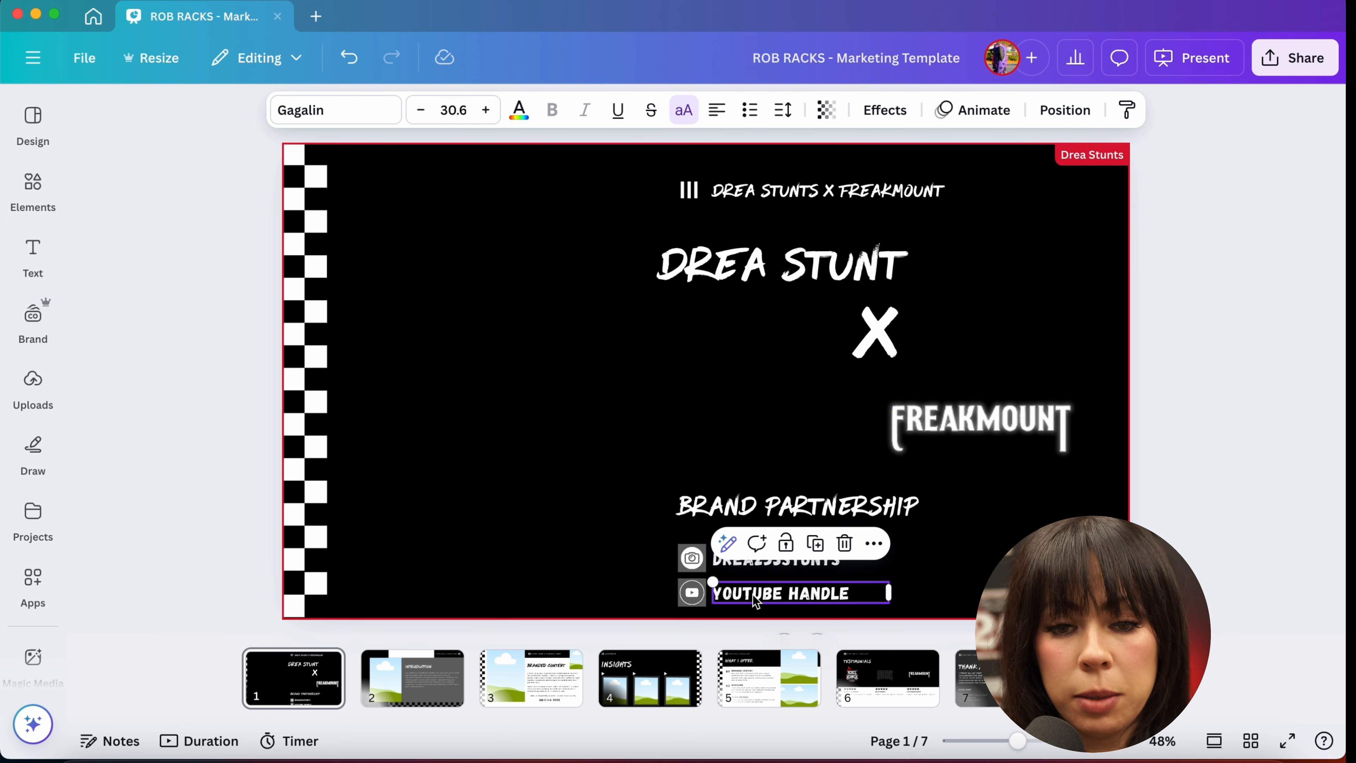
pyautogui.click(722, 564)
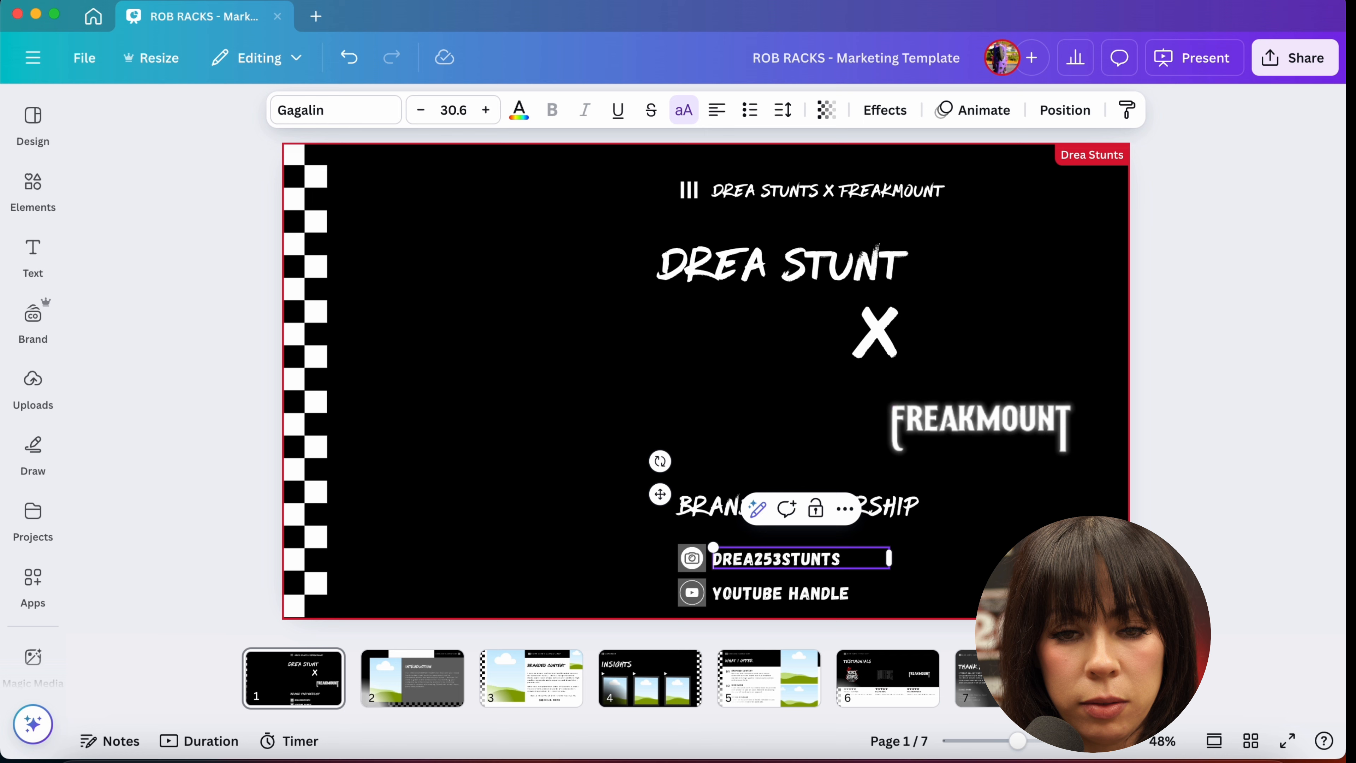
pyautogui.write('@')
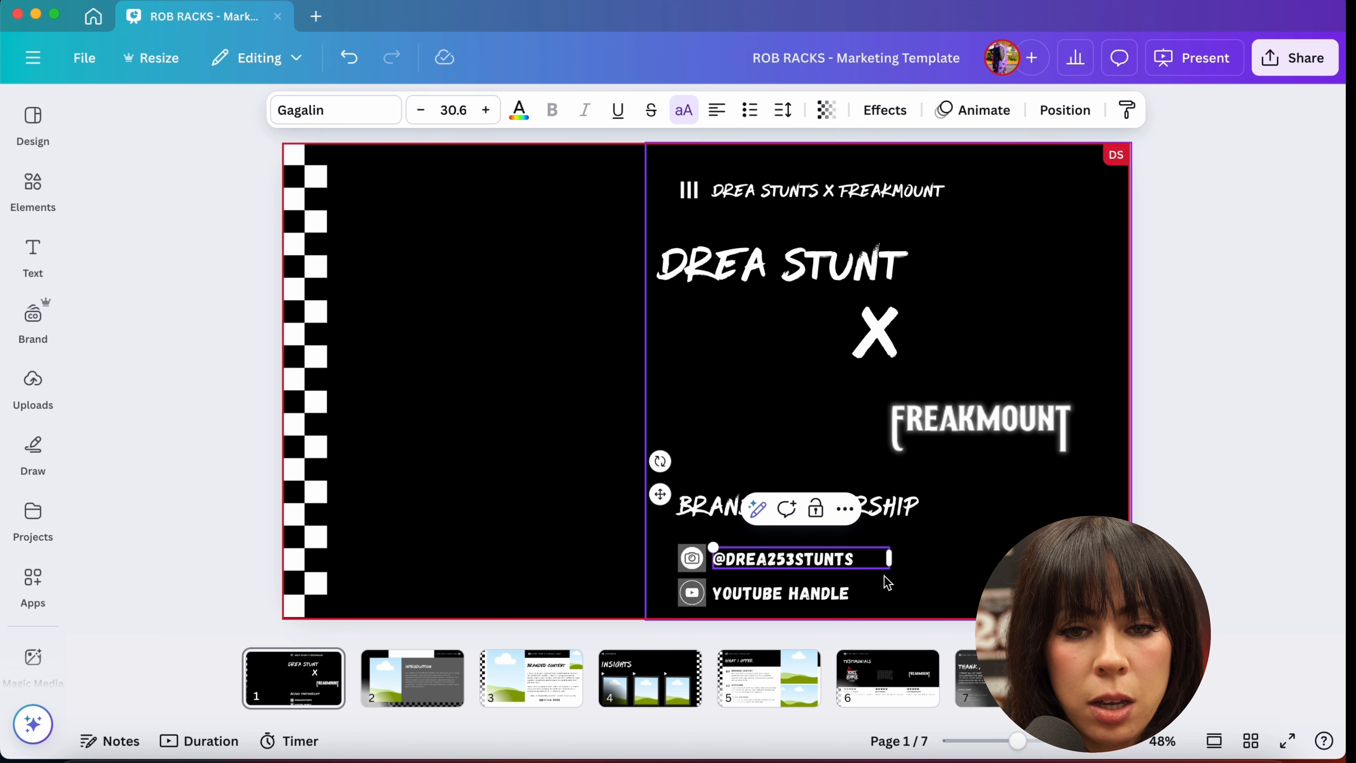
# Step: Delete the YOUTUBE HANDLE text line
pyautogui.click(769, 605)
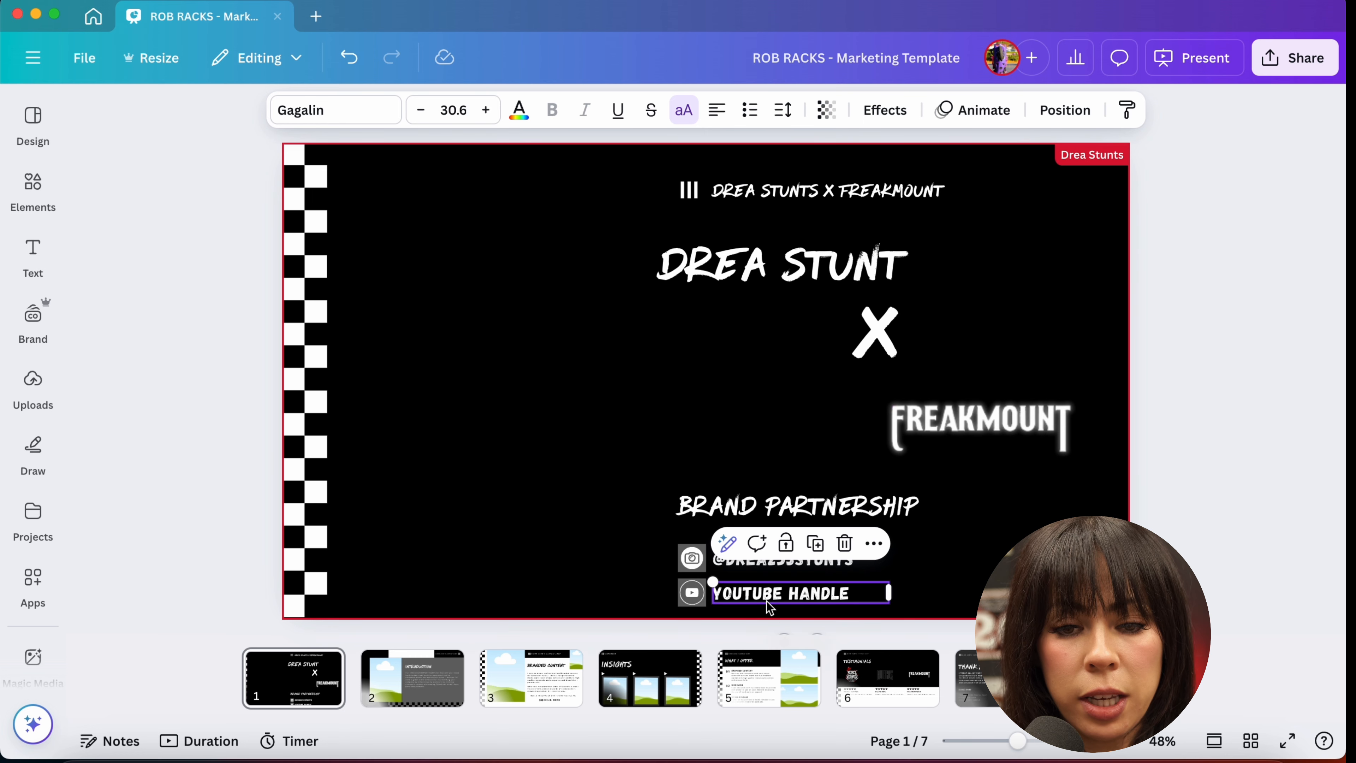
pyautogui.click(978, 586)
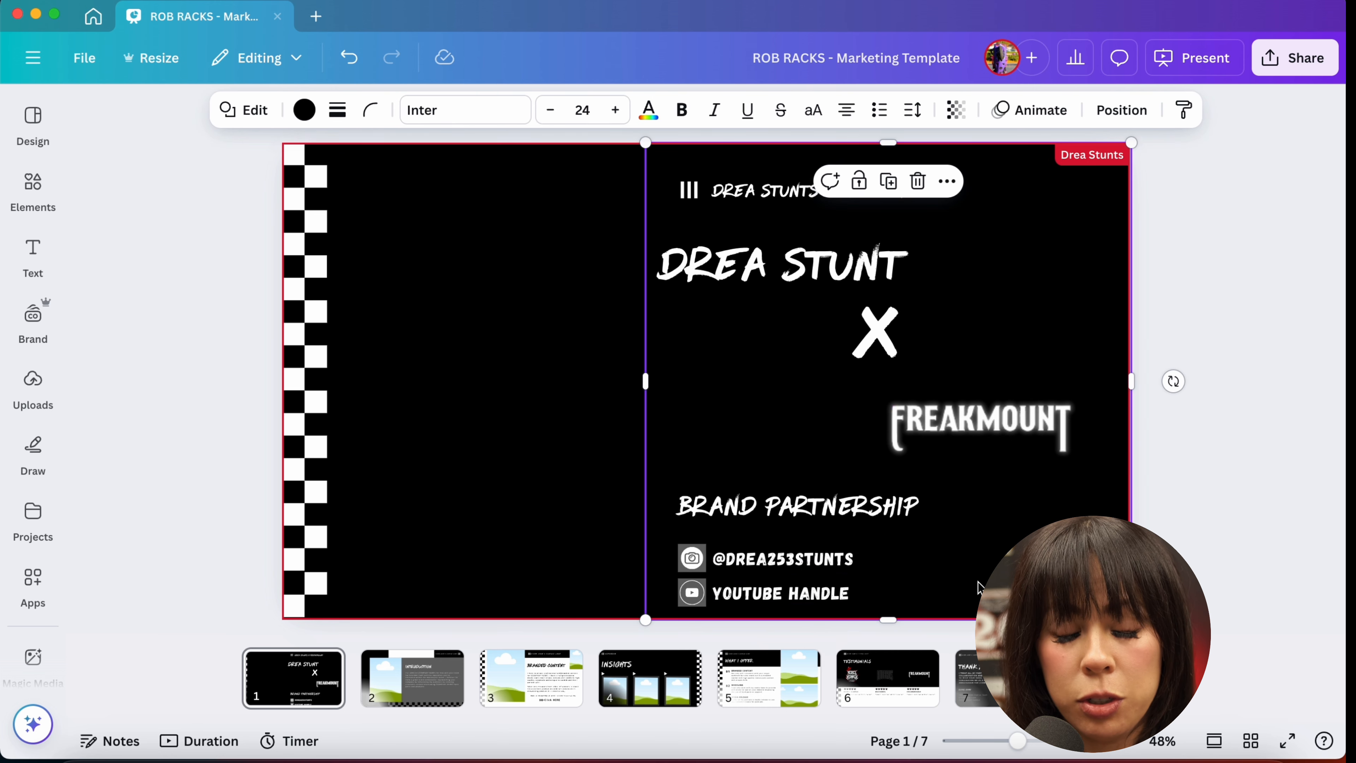
pyautogui.click(772, 598)
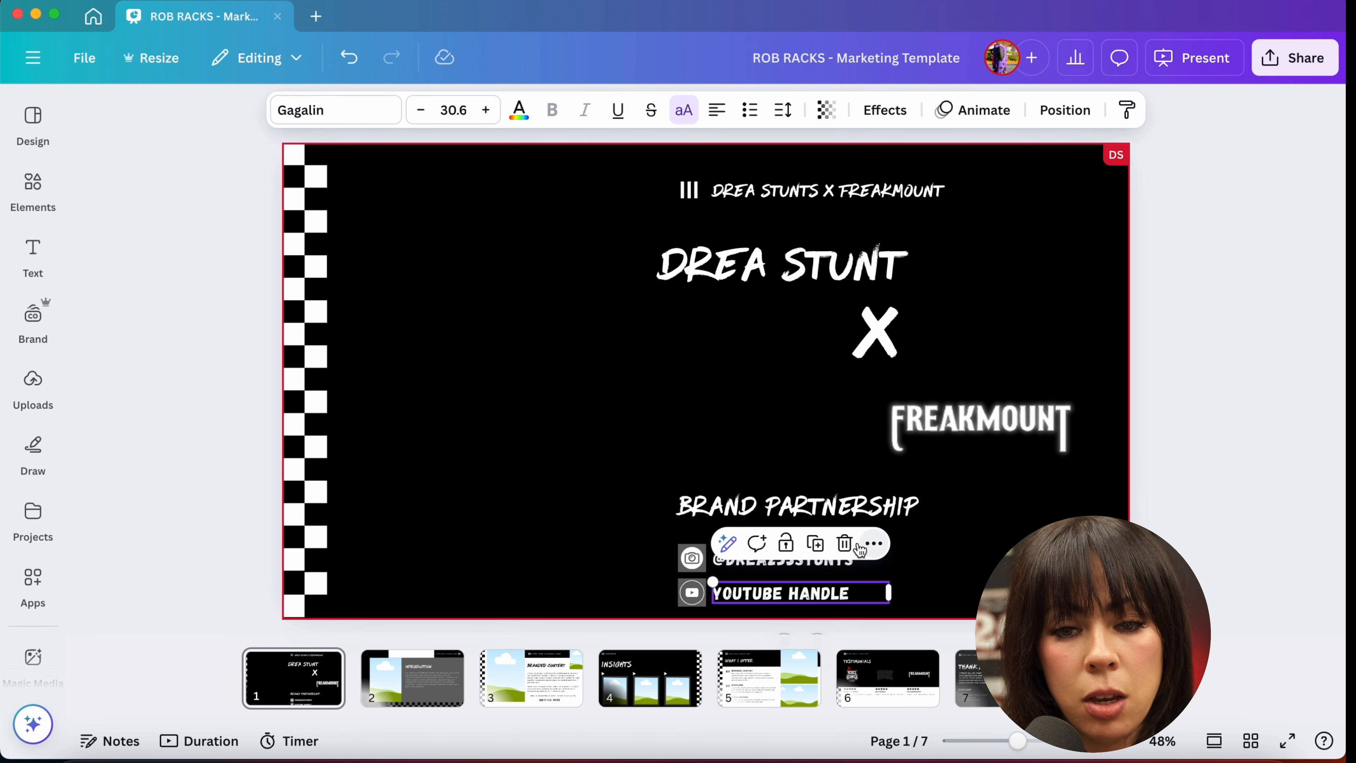
pyautogui.click(844, 543)
# Step: Delete the YouTube icon and its grey background square
pyautogui.click(693, 597)
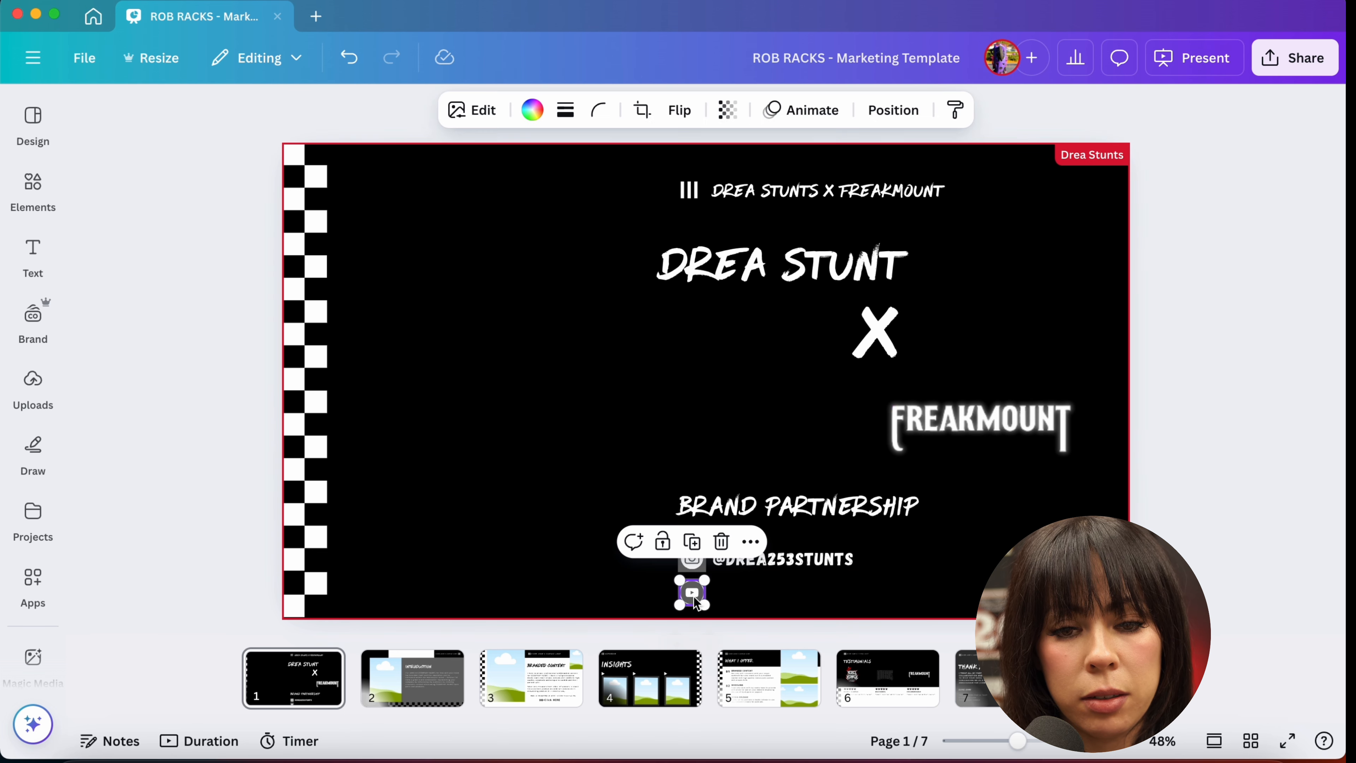
pyautogui.click(721, 541)
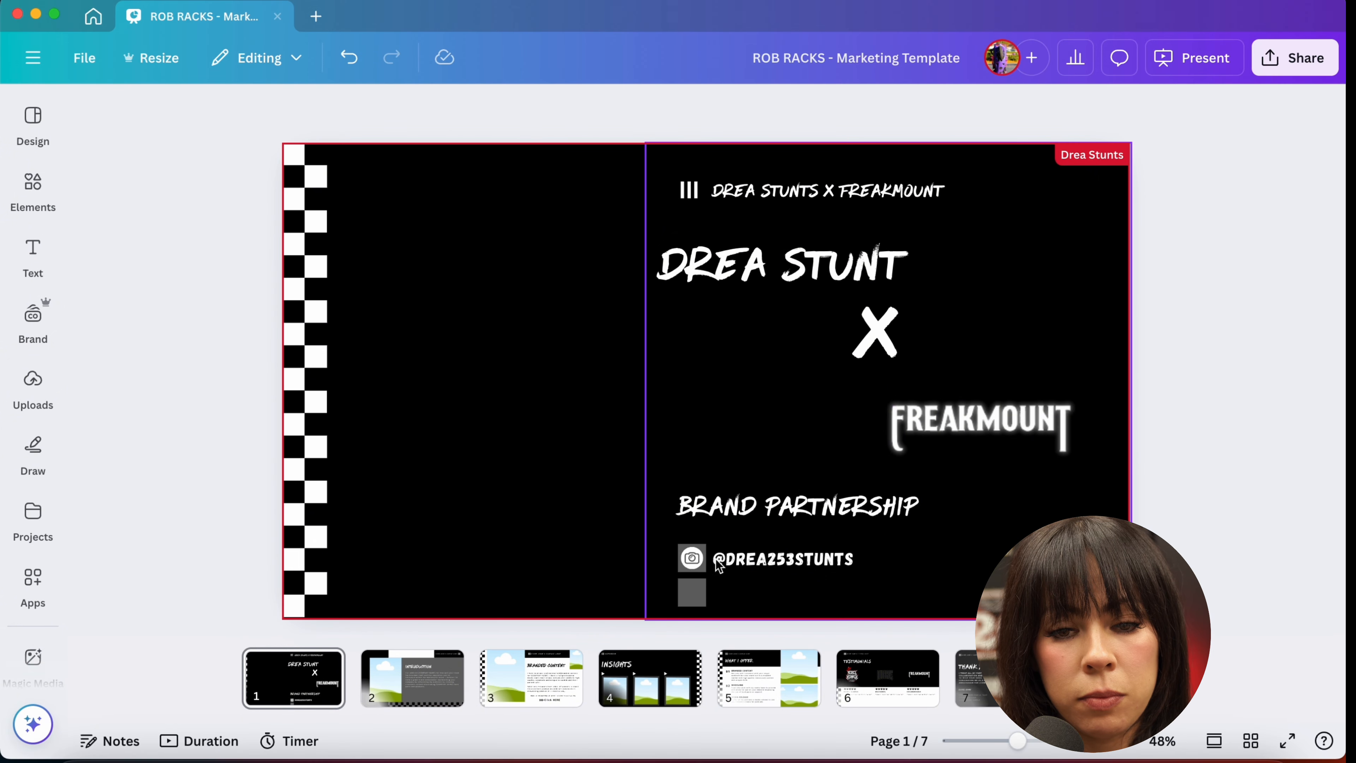
pyautogui.click(691, 593)
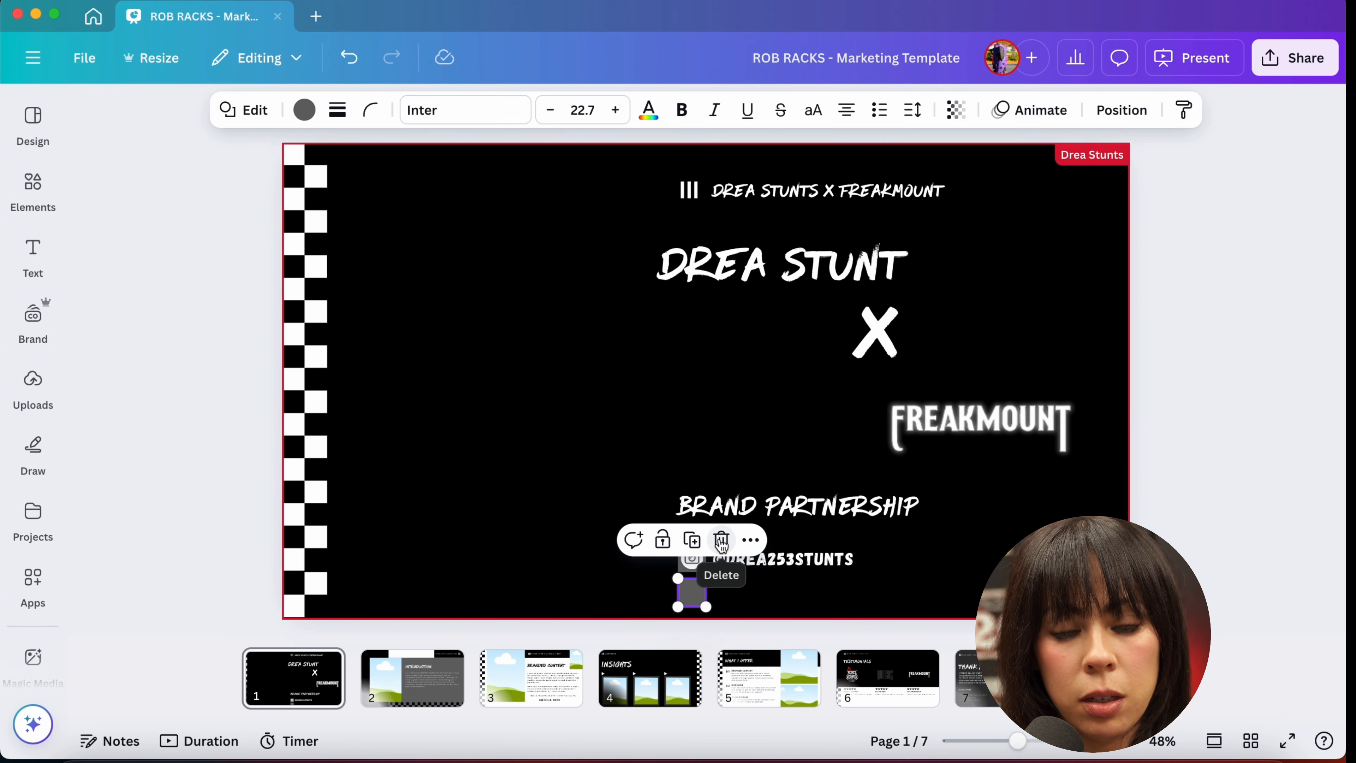
pyautogui.click(721, 541)
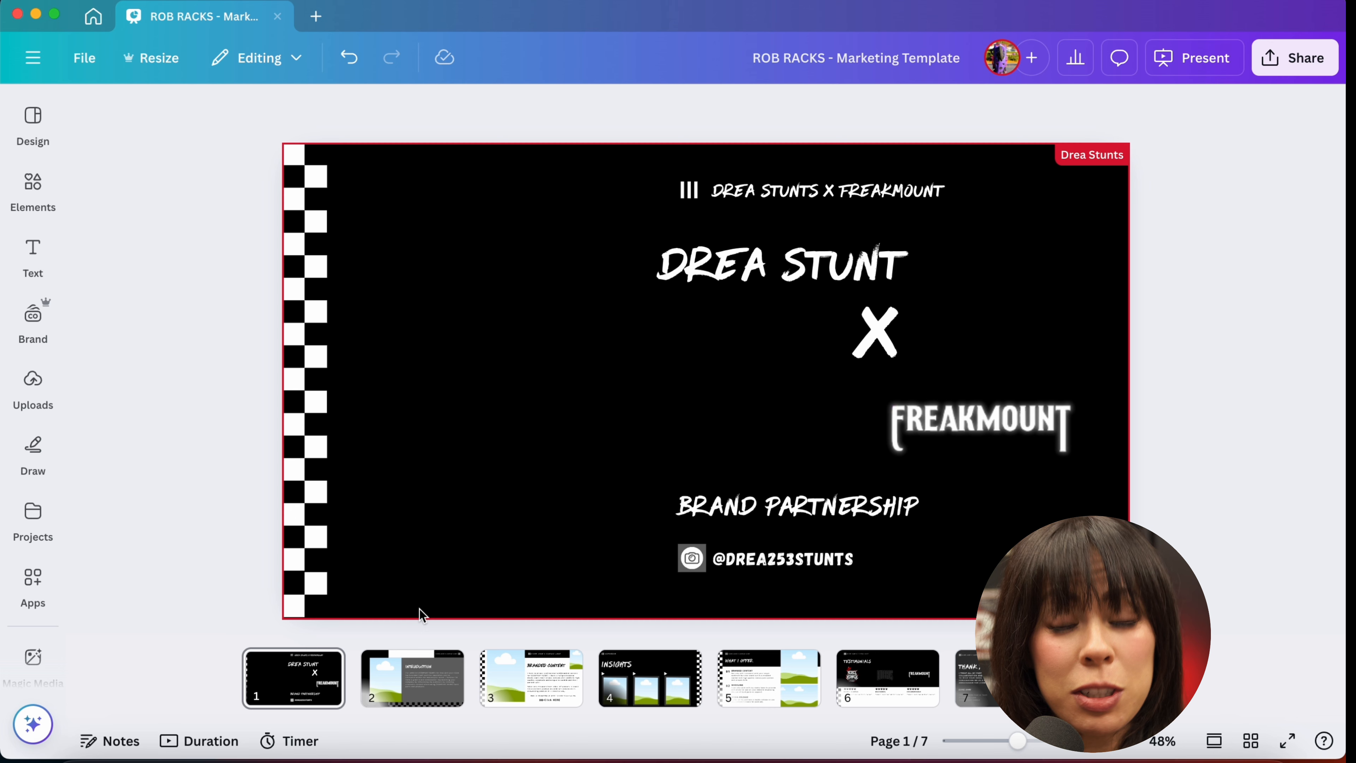
# Step: Add the uploaded Instagram post screenshot with motorcycle photos to the slide and move it left of the text
pyautogui.click(32, 380)
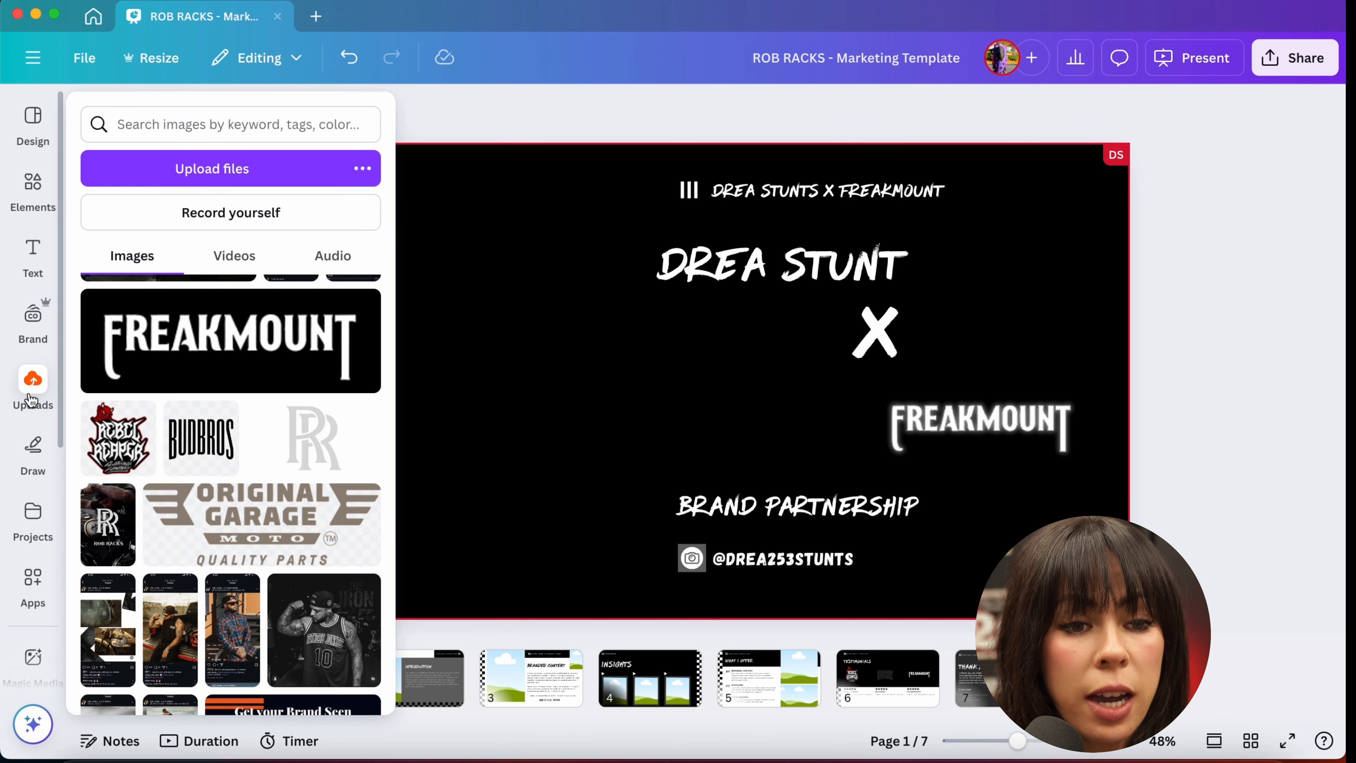
pyautogui.scroll(-2, 208, 502)
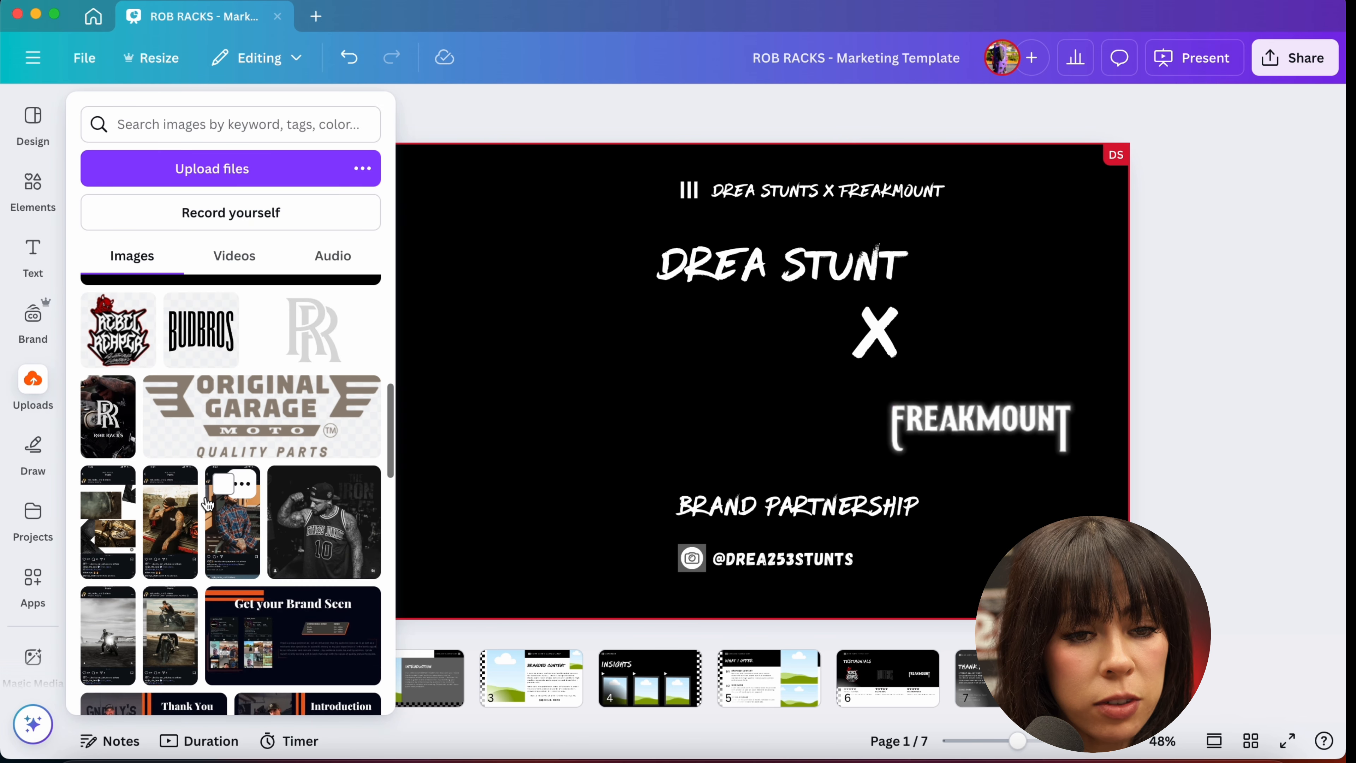
pyautogui.scroll(-2, 207, 502)
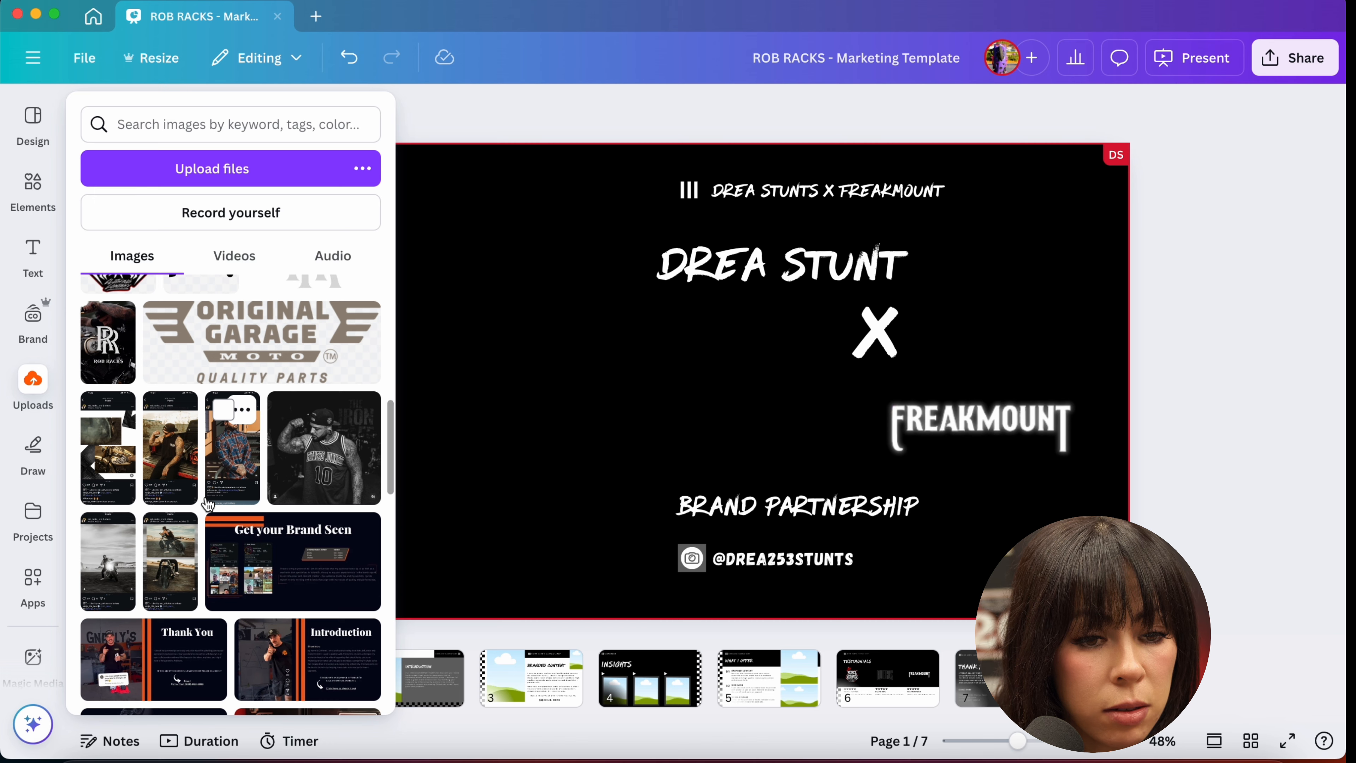
pyautogui.scroll(-4, 208, 503)
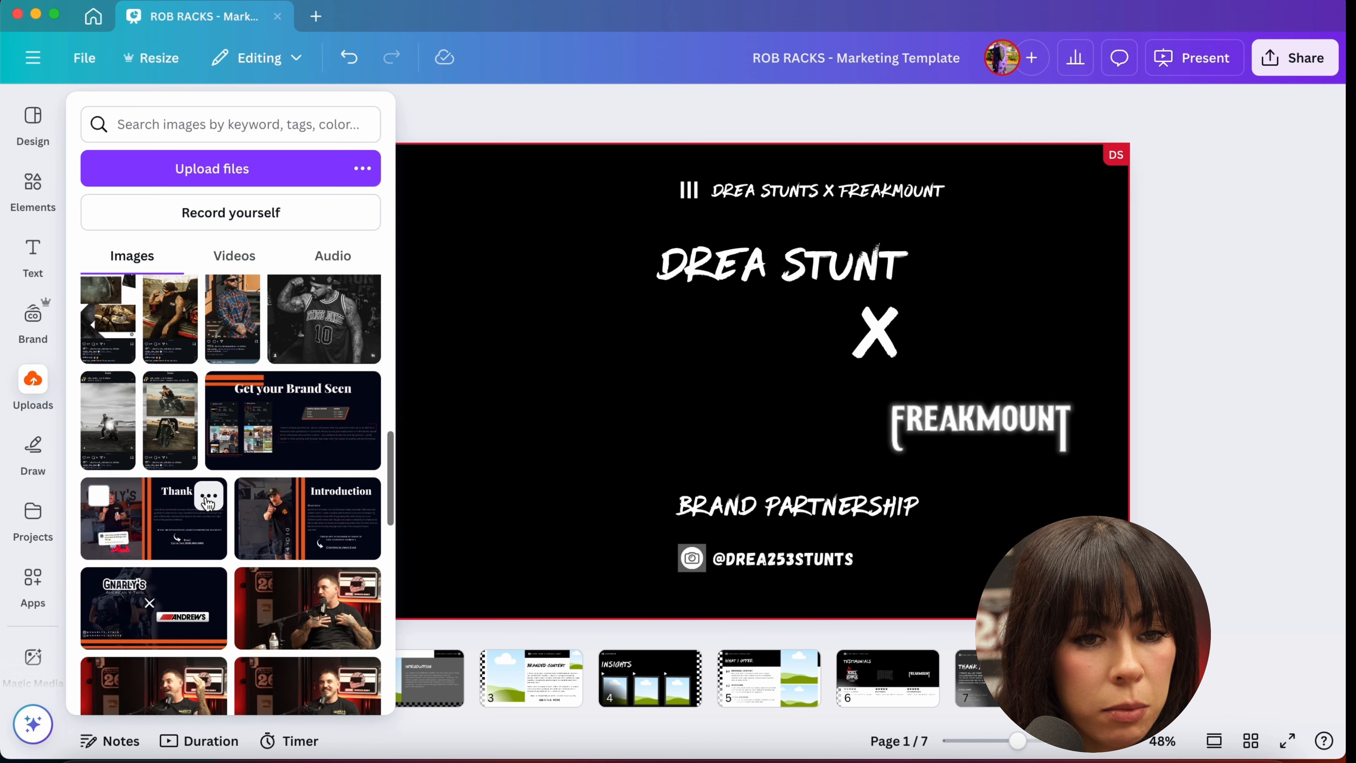
pyautogui.scroll(5, 208, 502)
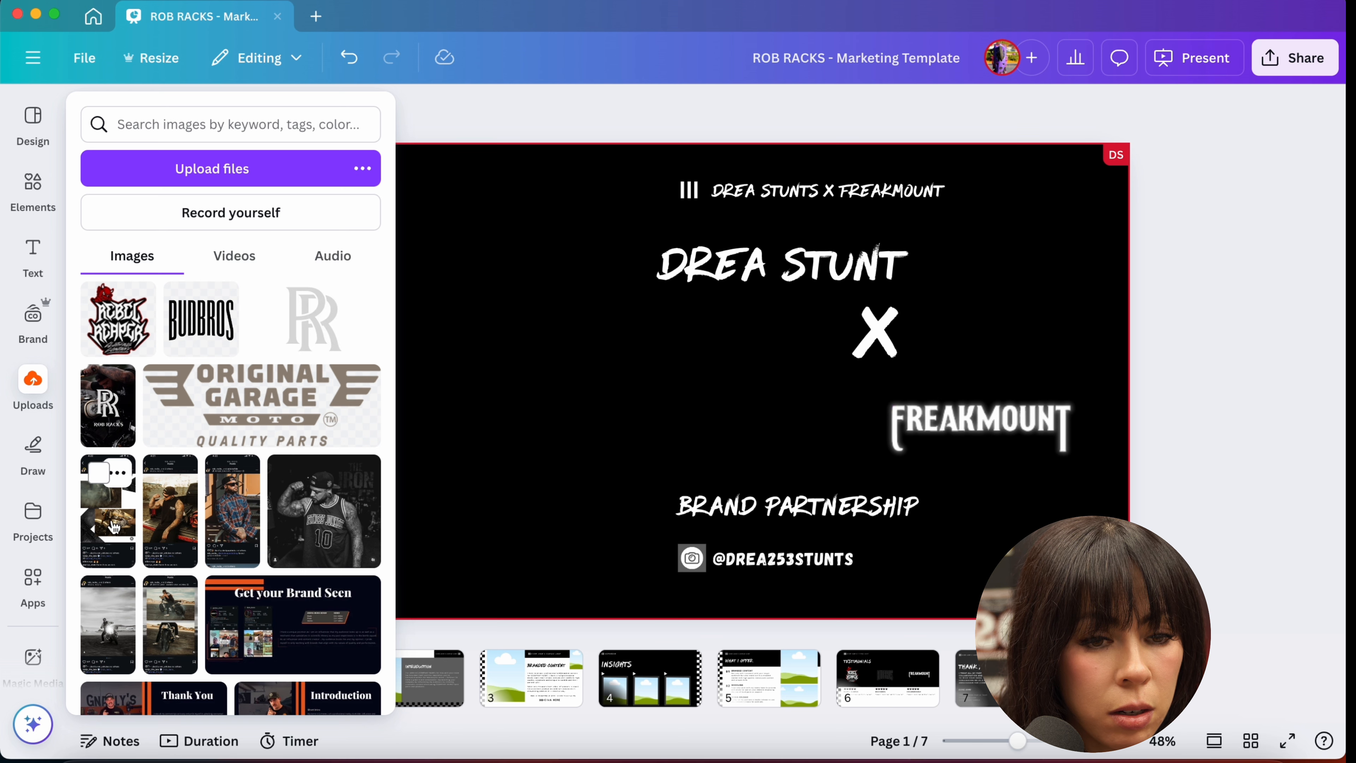
pyautogui.click(163, 636)
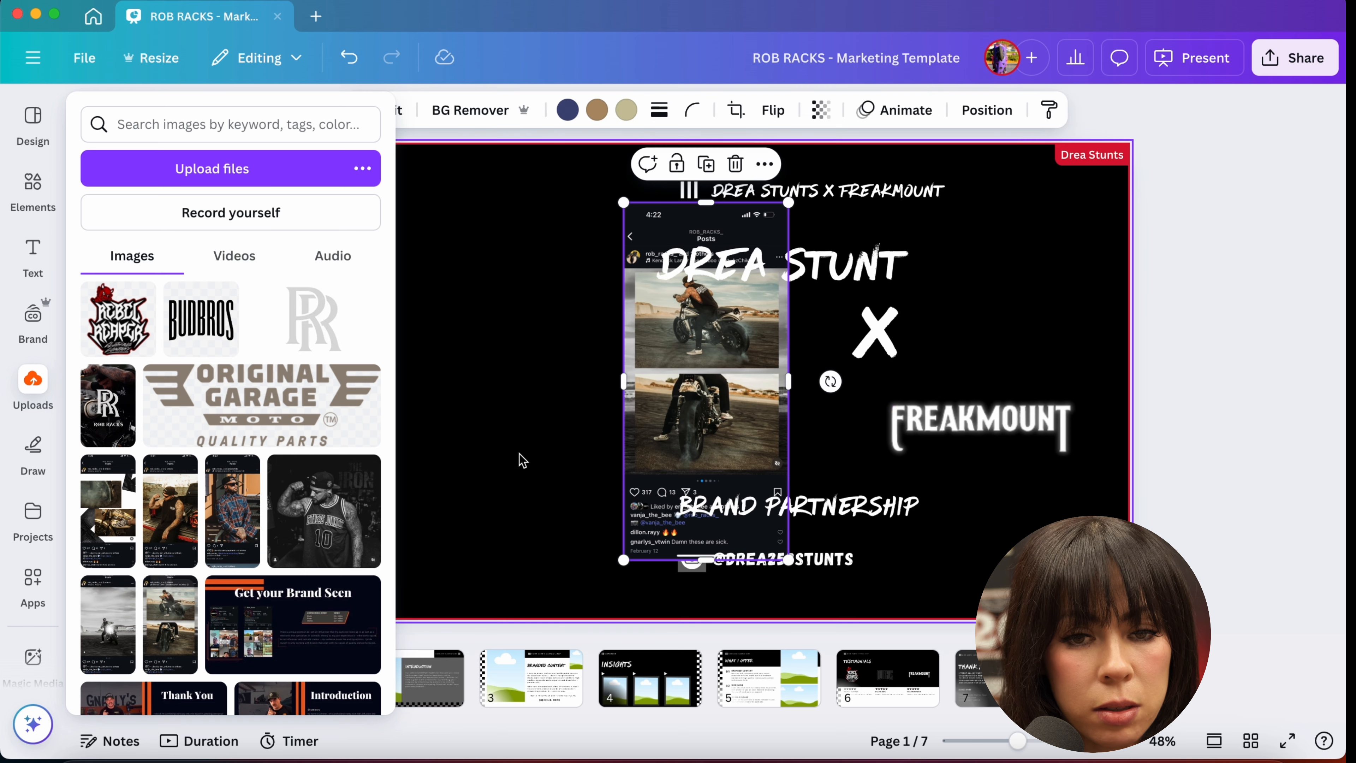
pyautogui.moveTo(655, 420); pyautogui.dragTo(462, 442)
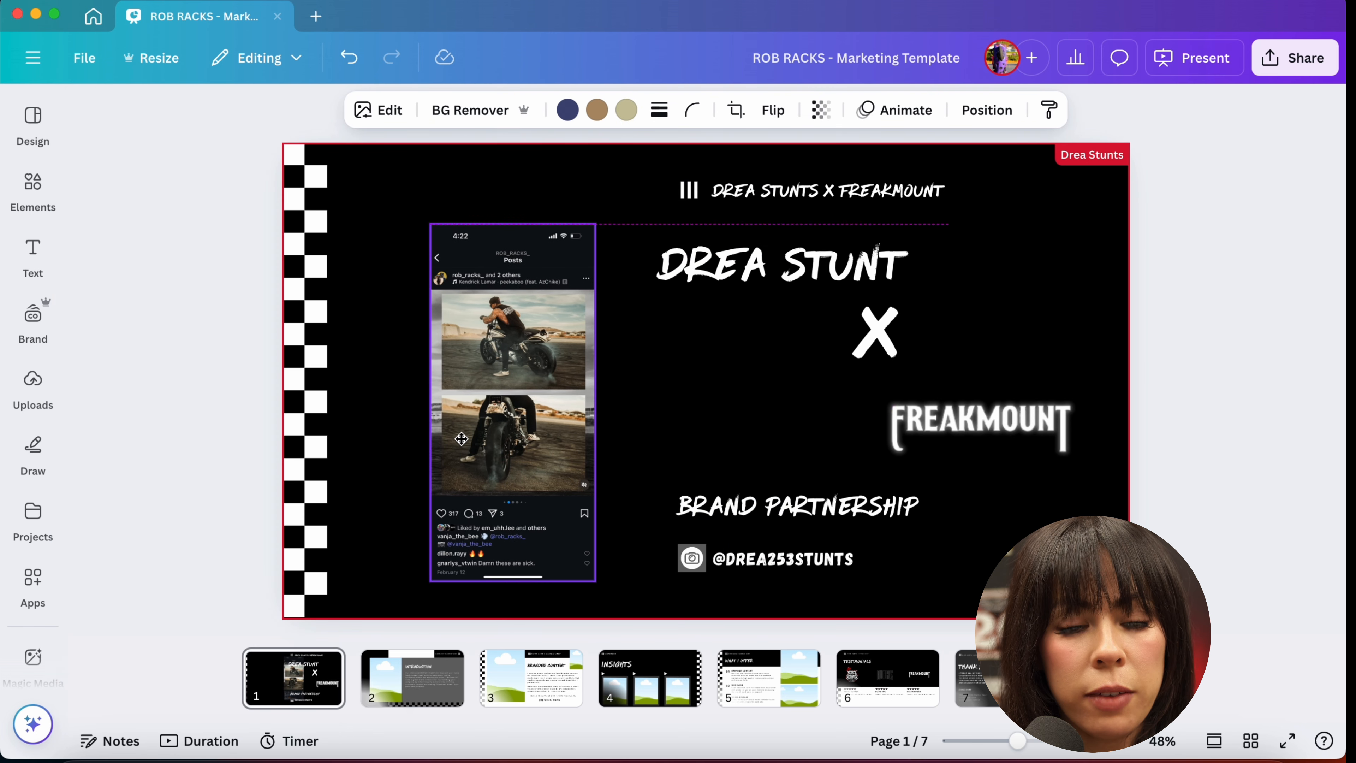
# Step: Crop the screenshot down to just the two motorcycle photos
pyautogui.moveTo(513, 585); pyautogui.dragTo(499, 483)
pyautogui.moveTo(506, 233); pyautogui.dragTo(505, 293)
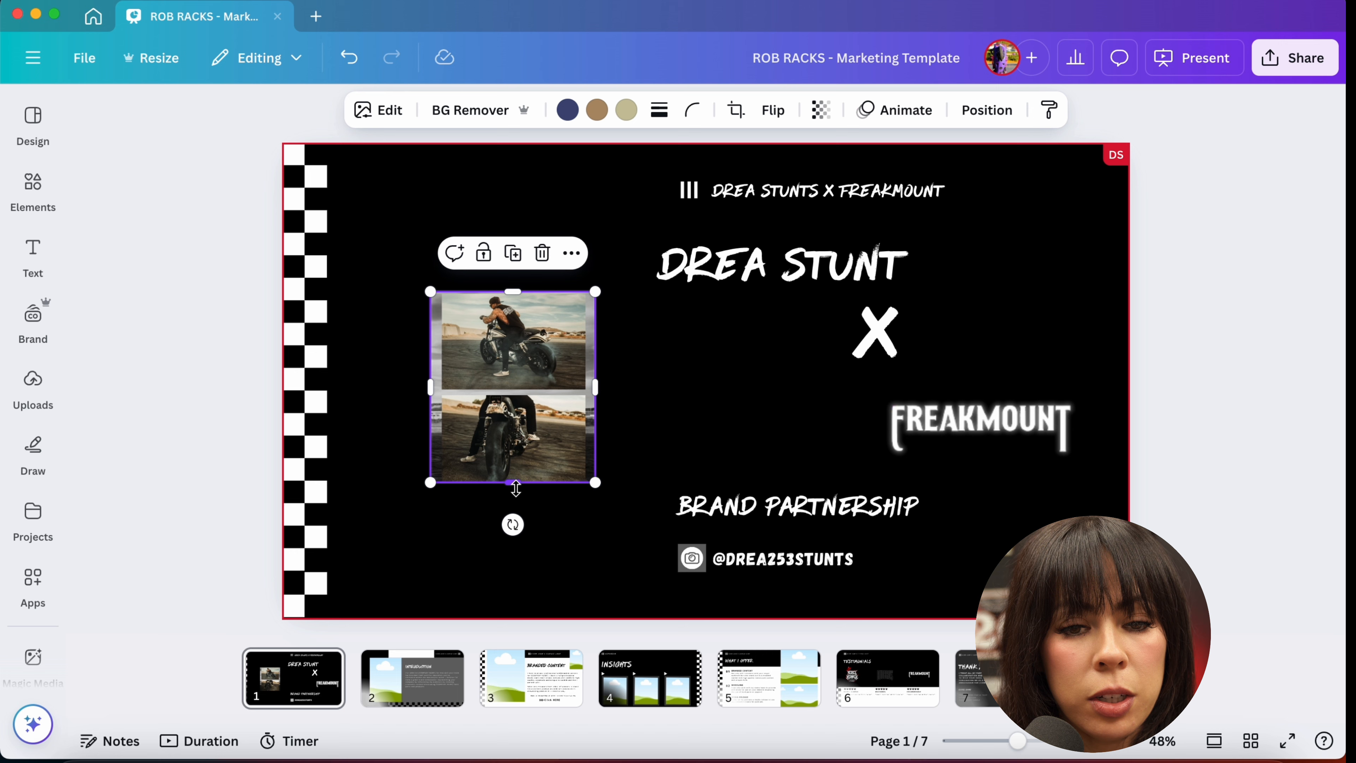
pyautogui.moveTo(514, 486)
pyautogui.mouseDown()
pyautogui.moveTo(512, 545)
pyautogui.moveTo(508, 501)
pyautogui.mouseUp()
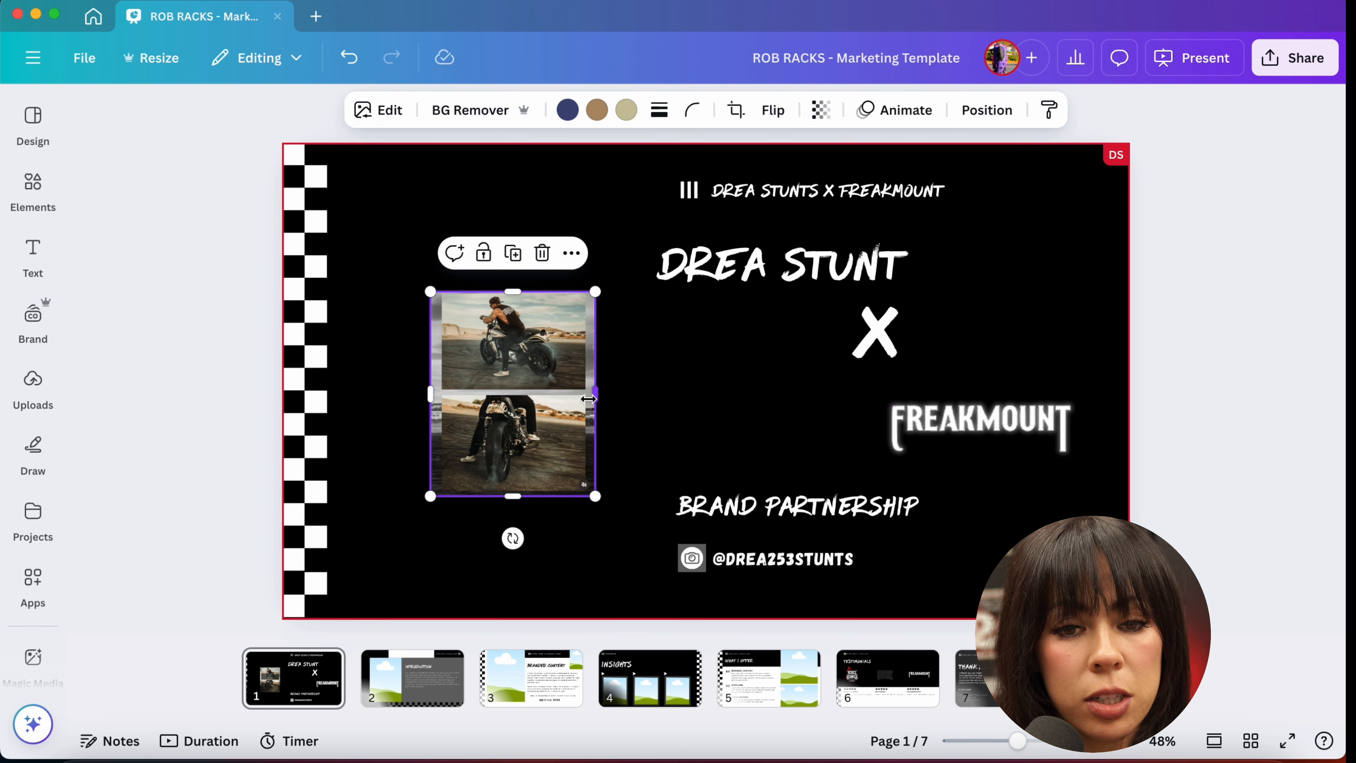
pyautogui.moveTo(595, 396); pyautogui.dragTo(593, 398)
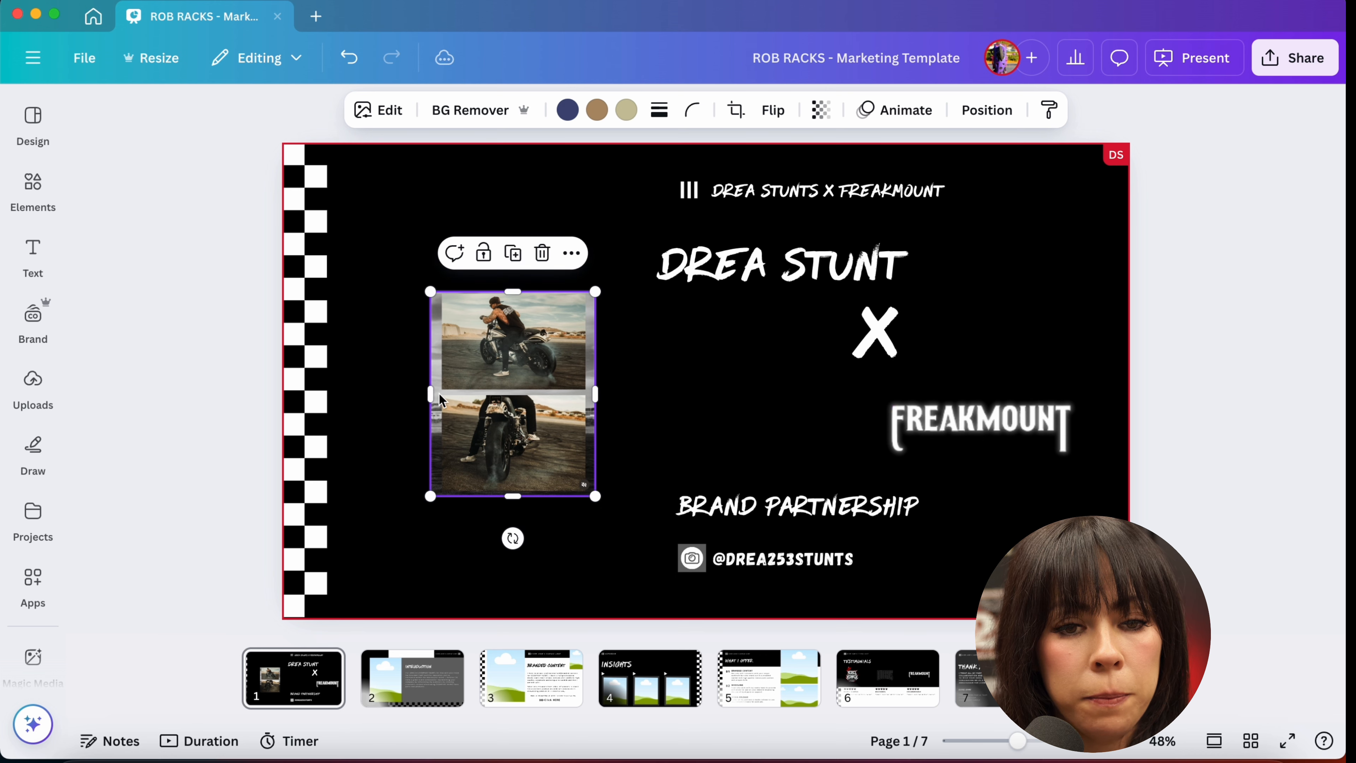
pyautogui.moveTo(431, 395); pyautogui.dragTo(441, 395)
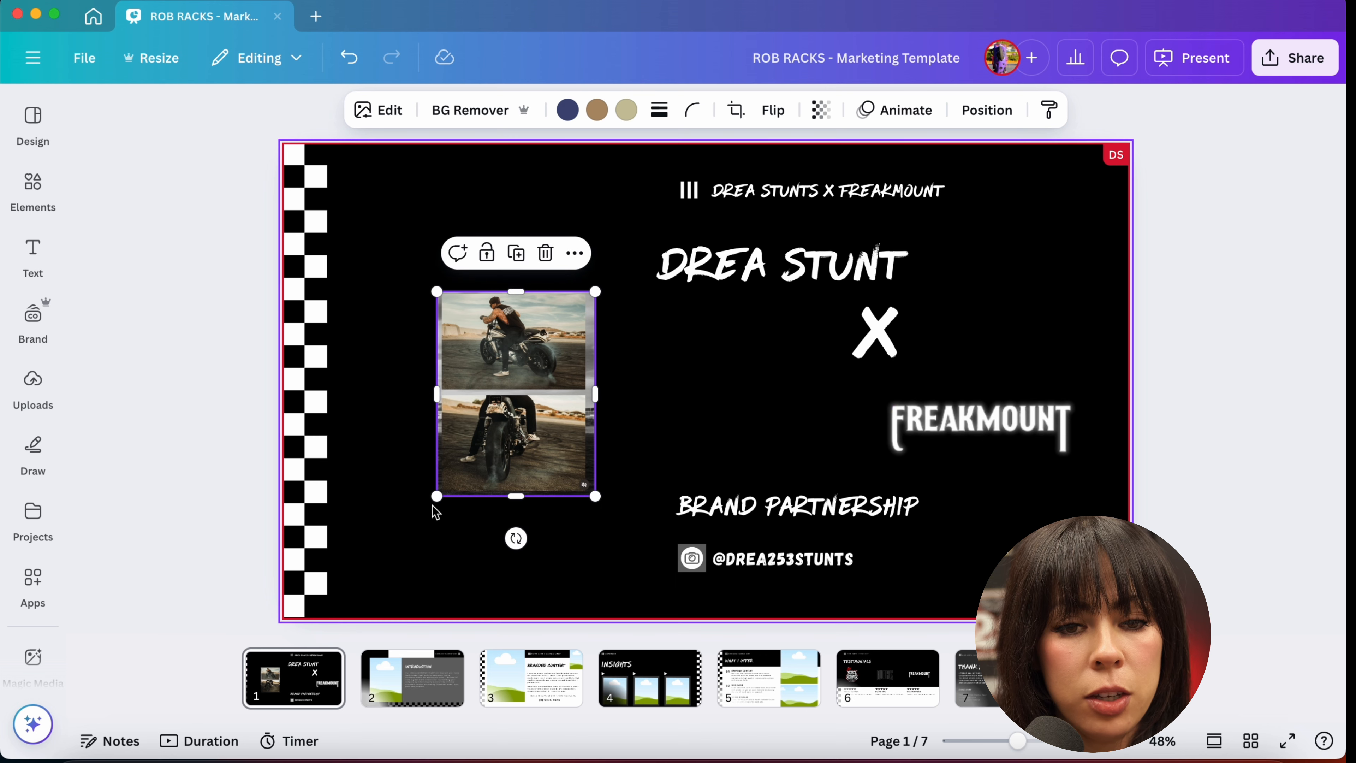
# Step: Enlarge the cropped motorcycle photos and position them over the slide's left half beside the checkered strip
pyautogui.moveTo(437, 496); pyautogui.dragTo(168, 744)
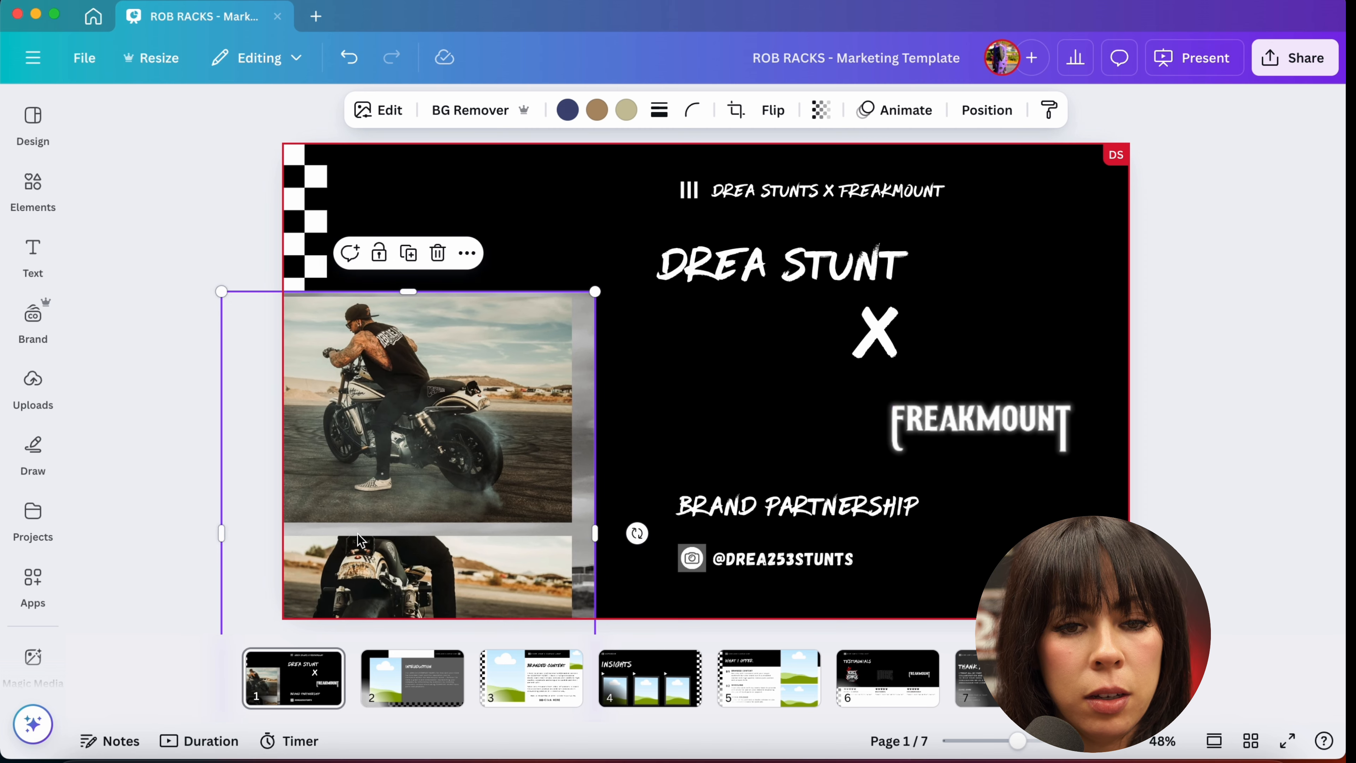
pyautogui.moveTo(356, 539); pyautogui.dragTo(454, 390)
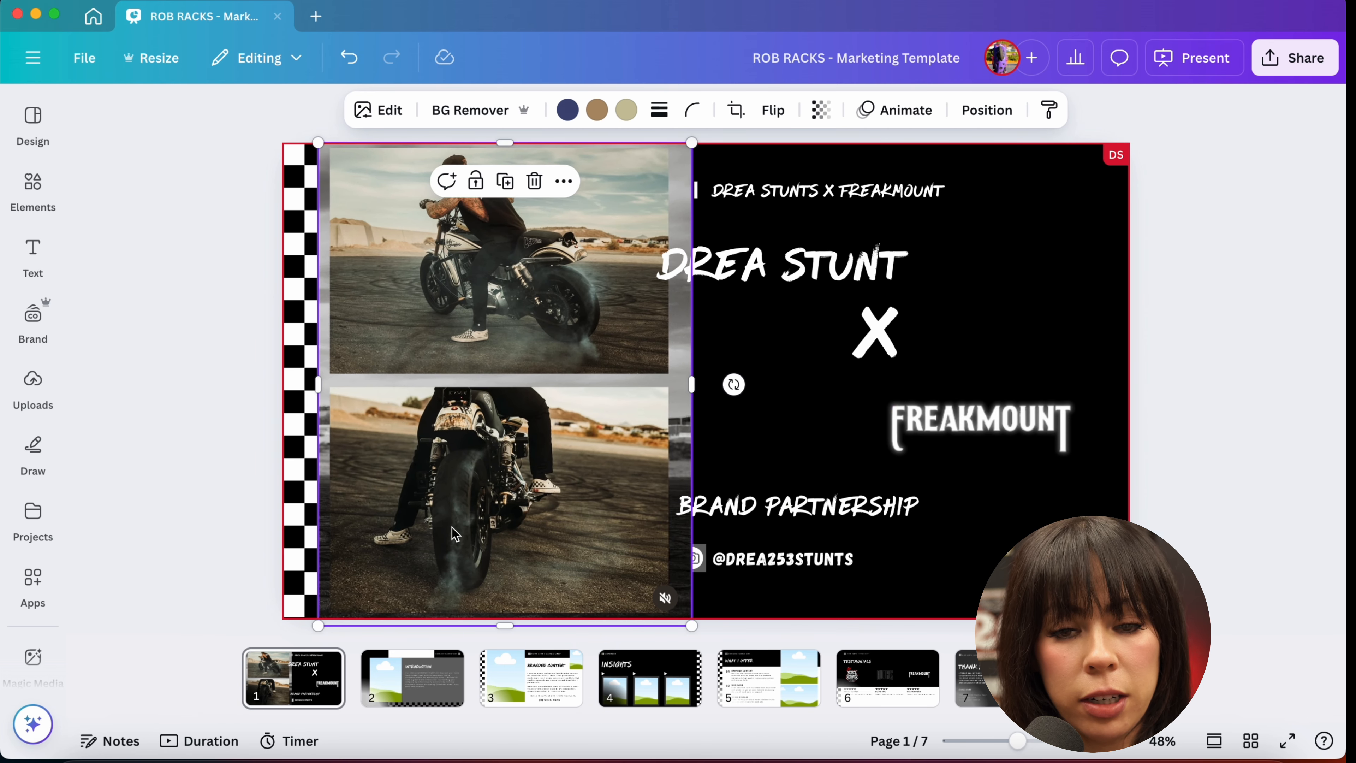
pyautogui.rightClick(584, 472)
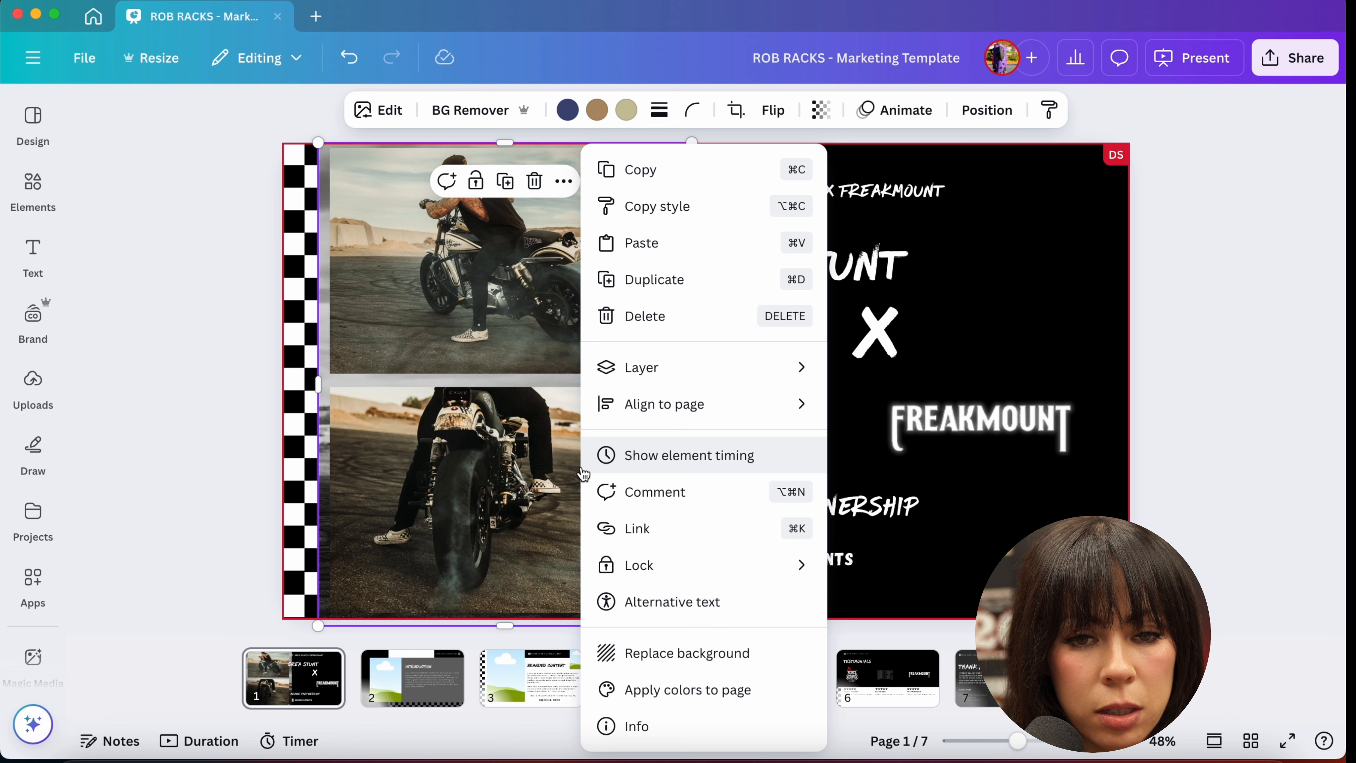
pyautogui.click(467, 400)
pyautogui.rightClick(466, 401)
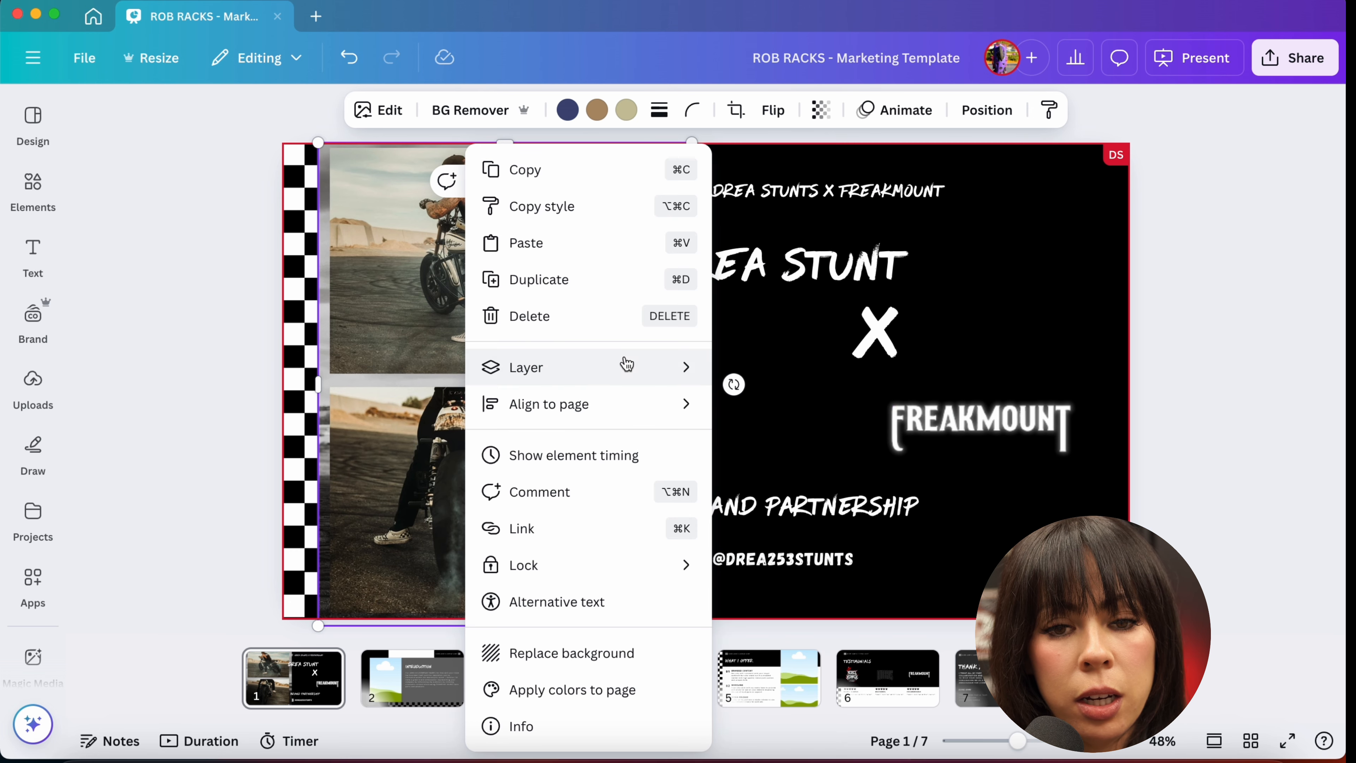
pyautogui.moveTo(640, 367)
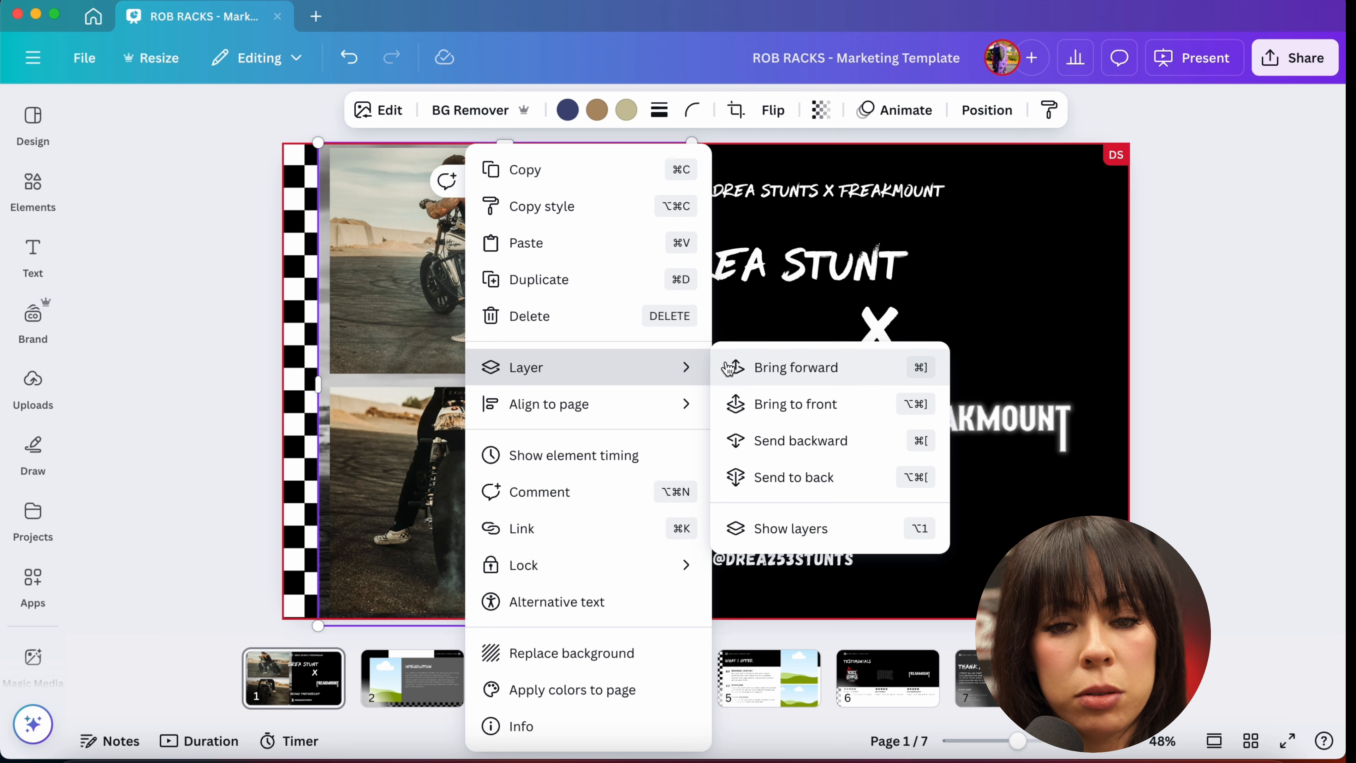
pyautogui.click(361, 380)
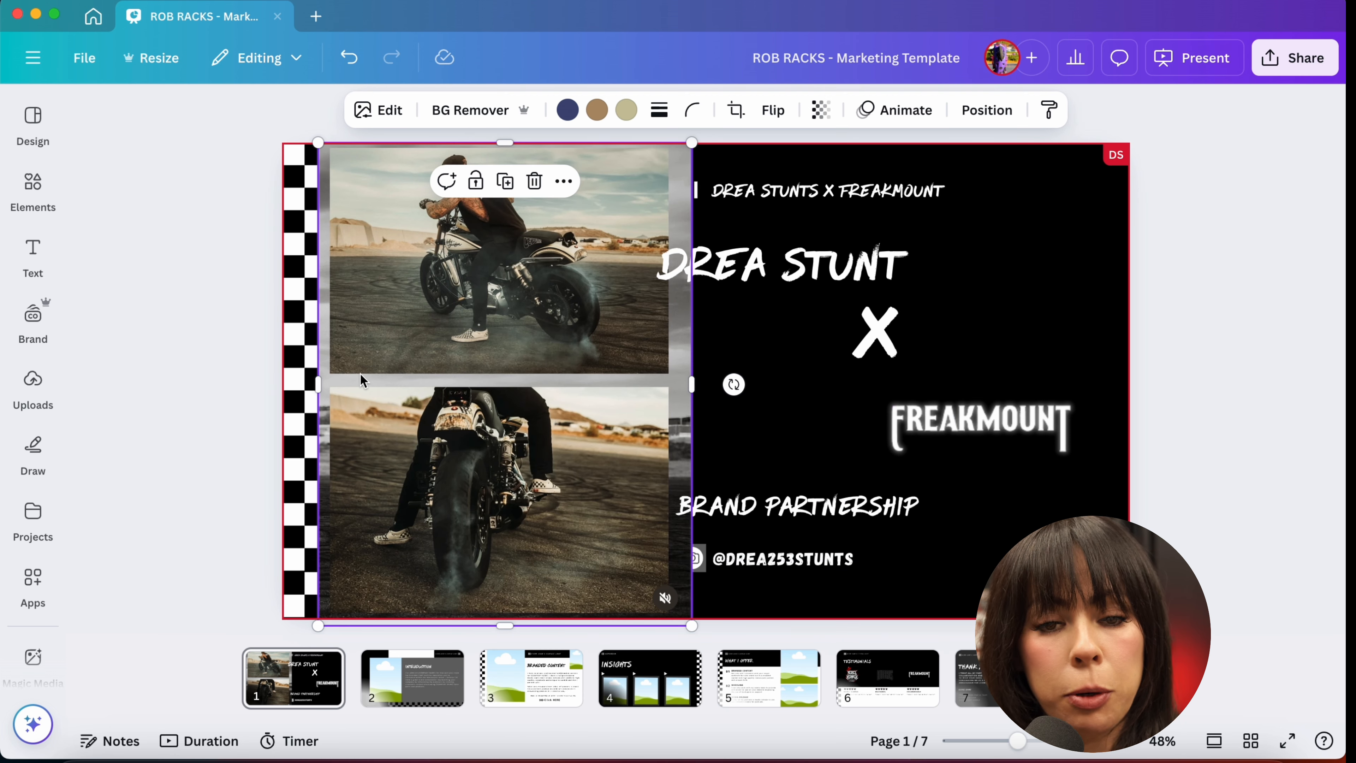
pyautogui.rightClick(360, 379)
pyautogui.moveTo(424, 368)
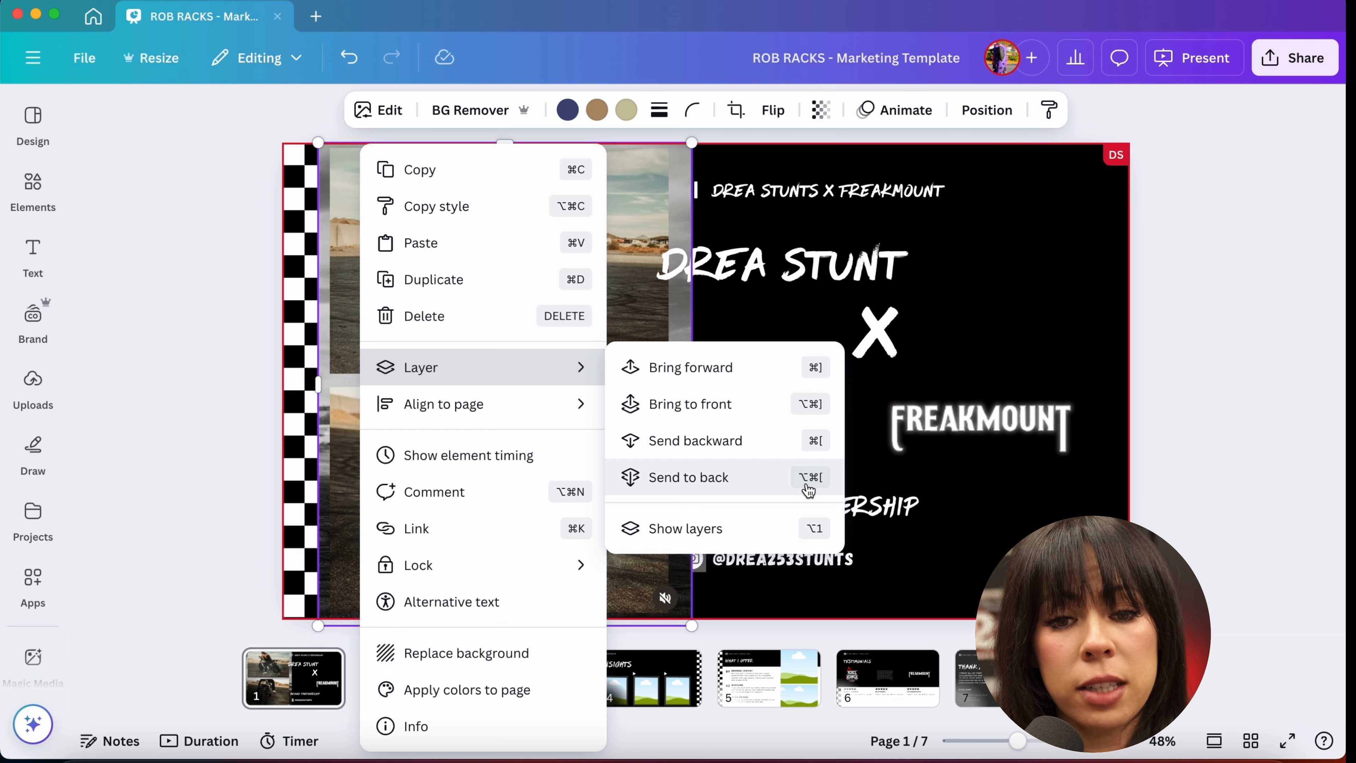
pyautogui.click(668, 306)
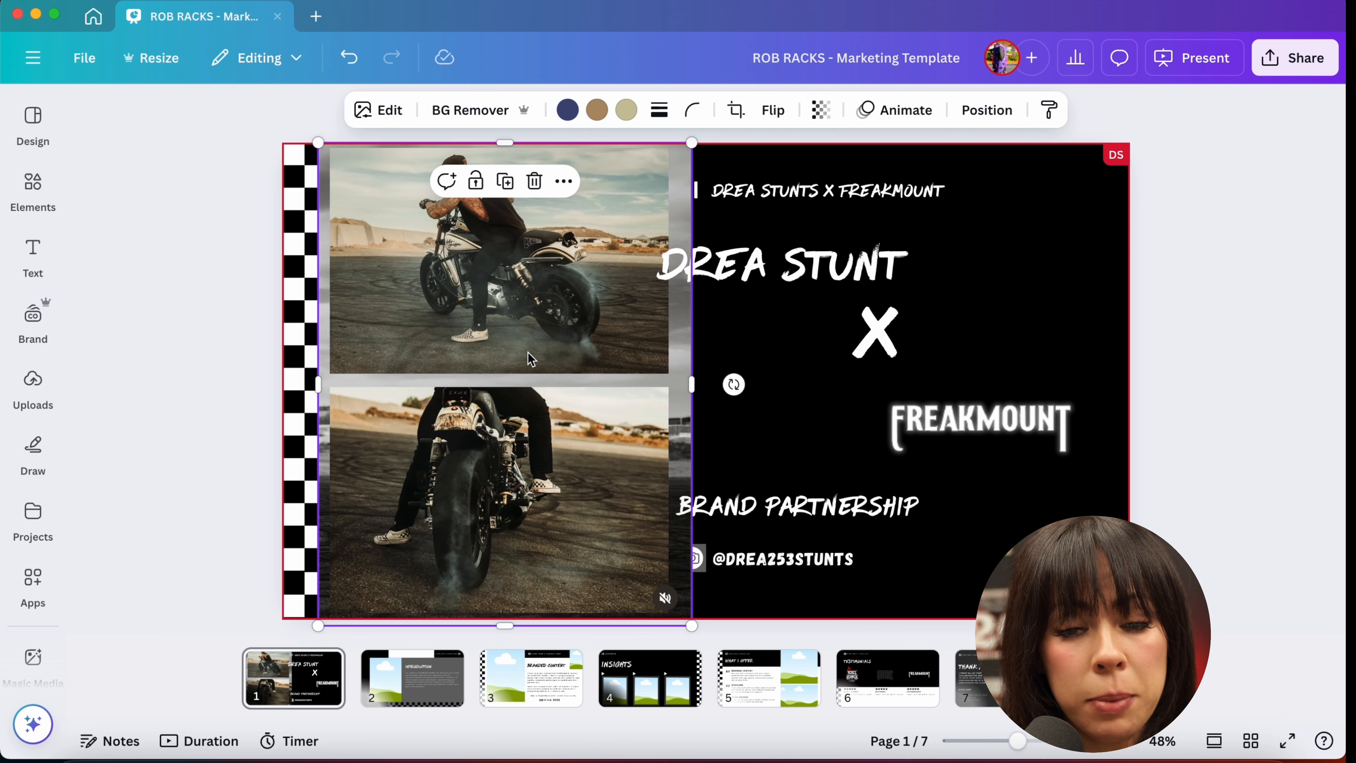
# Step: Nudge the motorcycle photos slightly right and send them one layer backward behind the Instagram icon
pyautogui.moveTo(530, 358)
pyautogui.mouseDown()
pyautogui.moveTo(941, 344)
pyautogui.moveTo(490, 315)
pyautogui.moveTo(500, 365)
pyautogui.moveTo(540, 367)
pyautogui.moveTo(475, 363)
pyautogui.moveTo(653, 369)
pyautogui.moveTo(502, 355)
pyautogui.moveTo(504, 336)
pyautogui.moveTo(549, 359)
pyautogui.mouseUp()
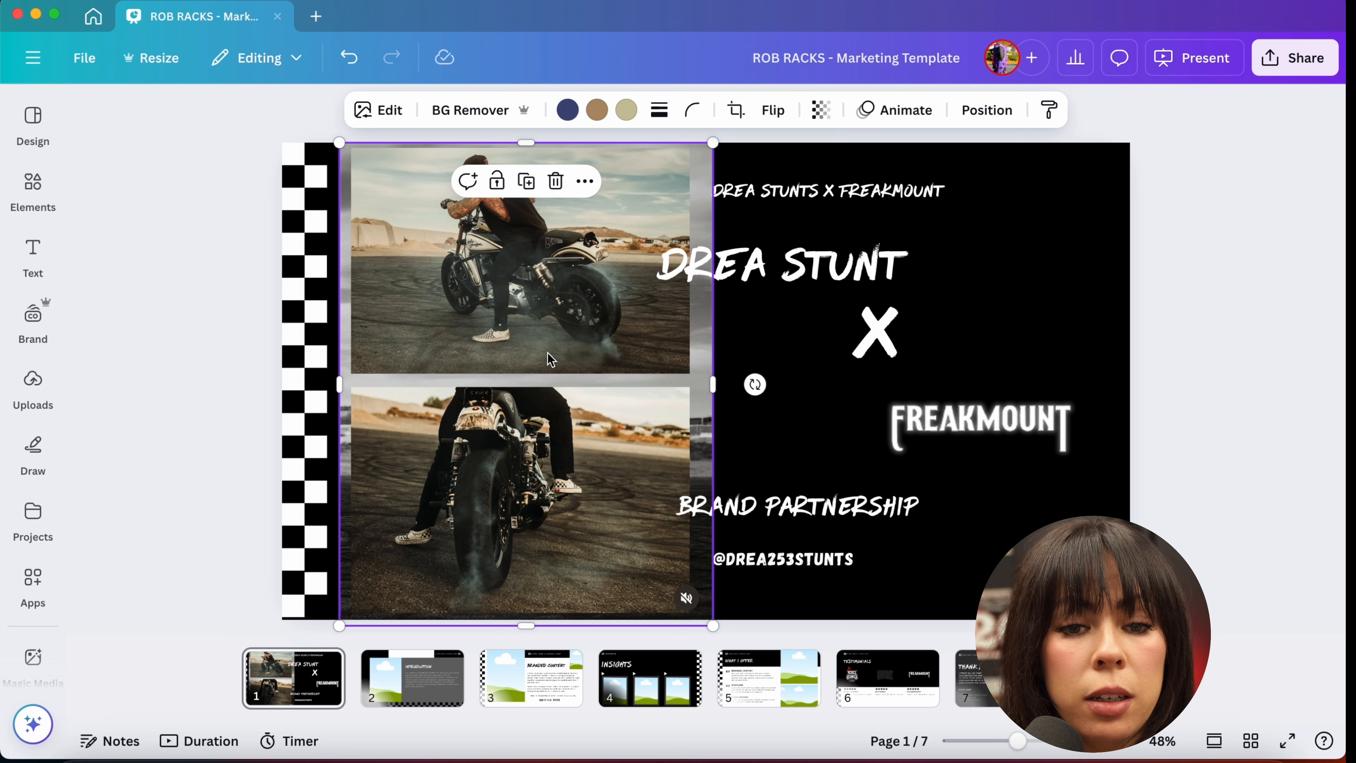
pyautogui.rightClick(485, 320)
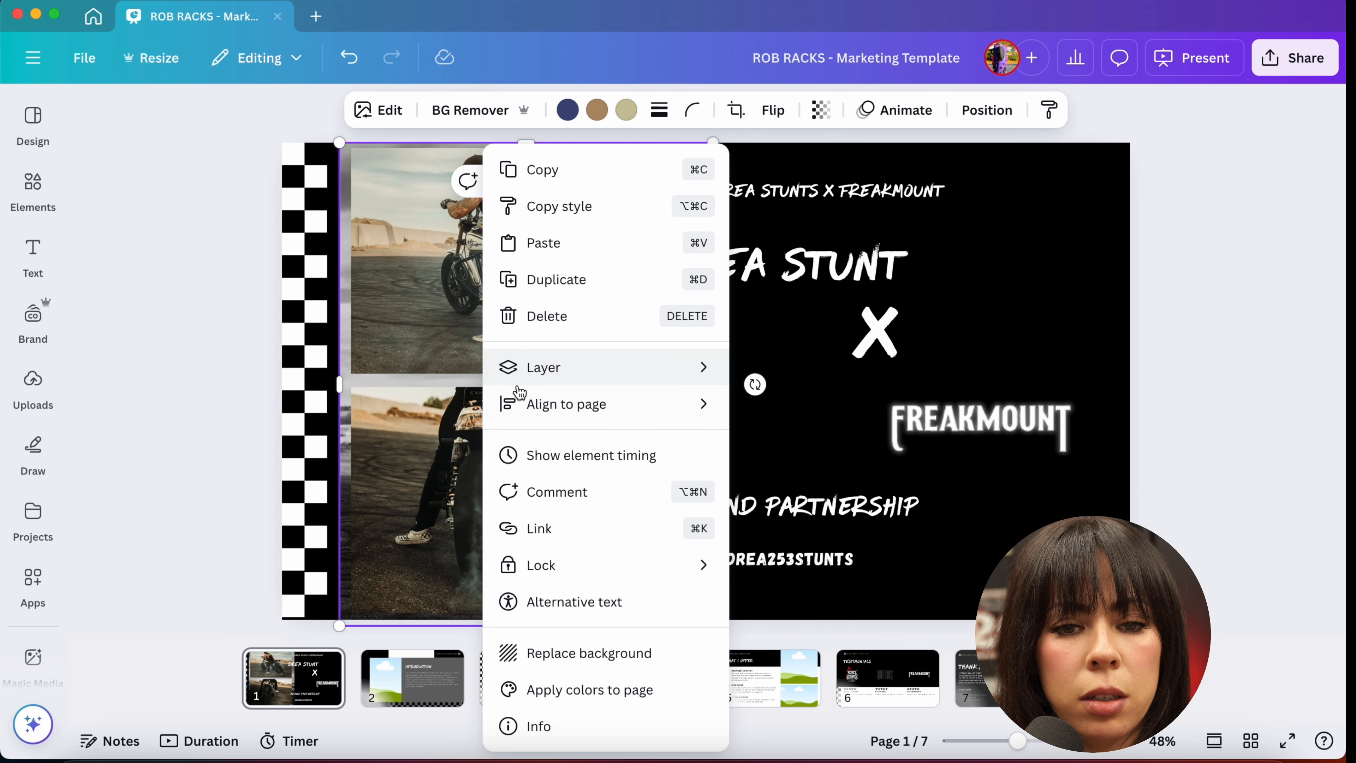
pyautogui.moveTo(553, 370)
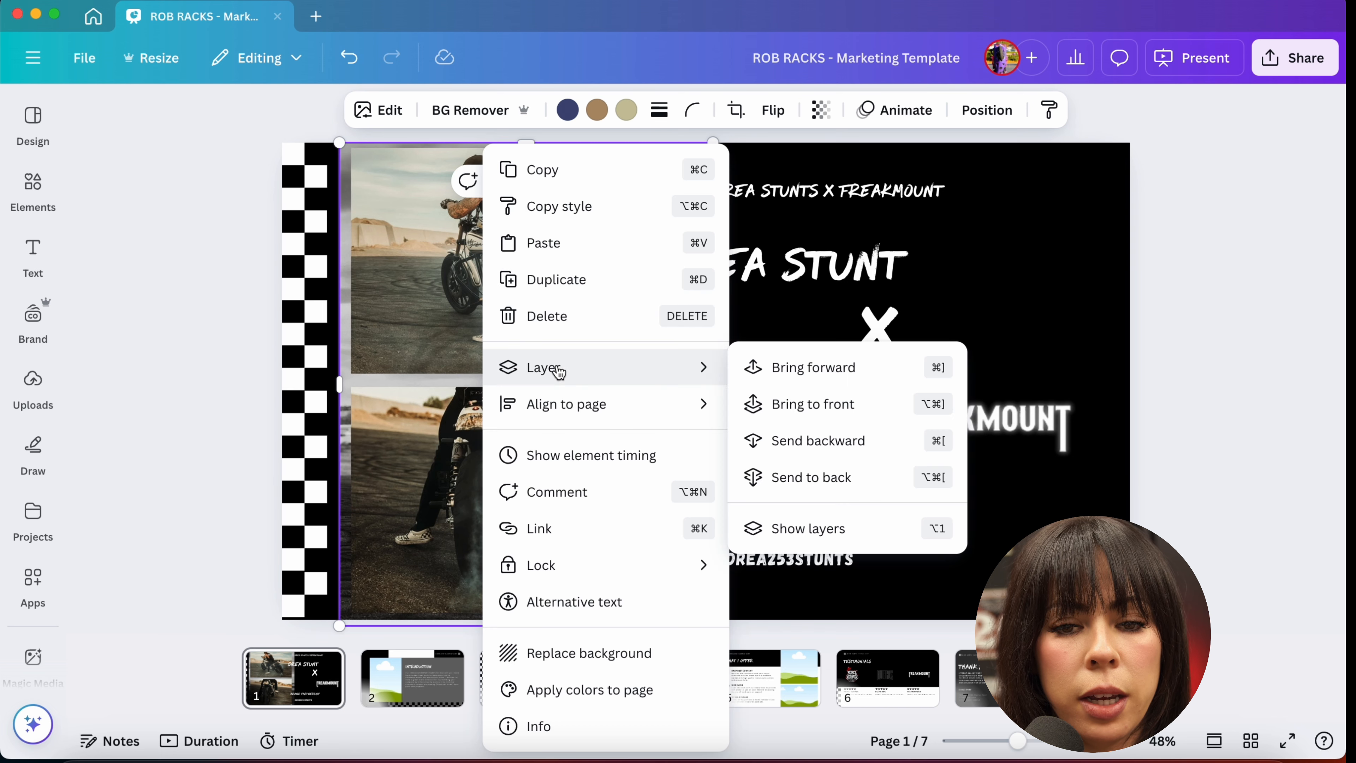
pyautogui.click(767, 448)
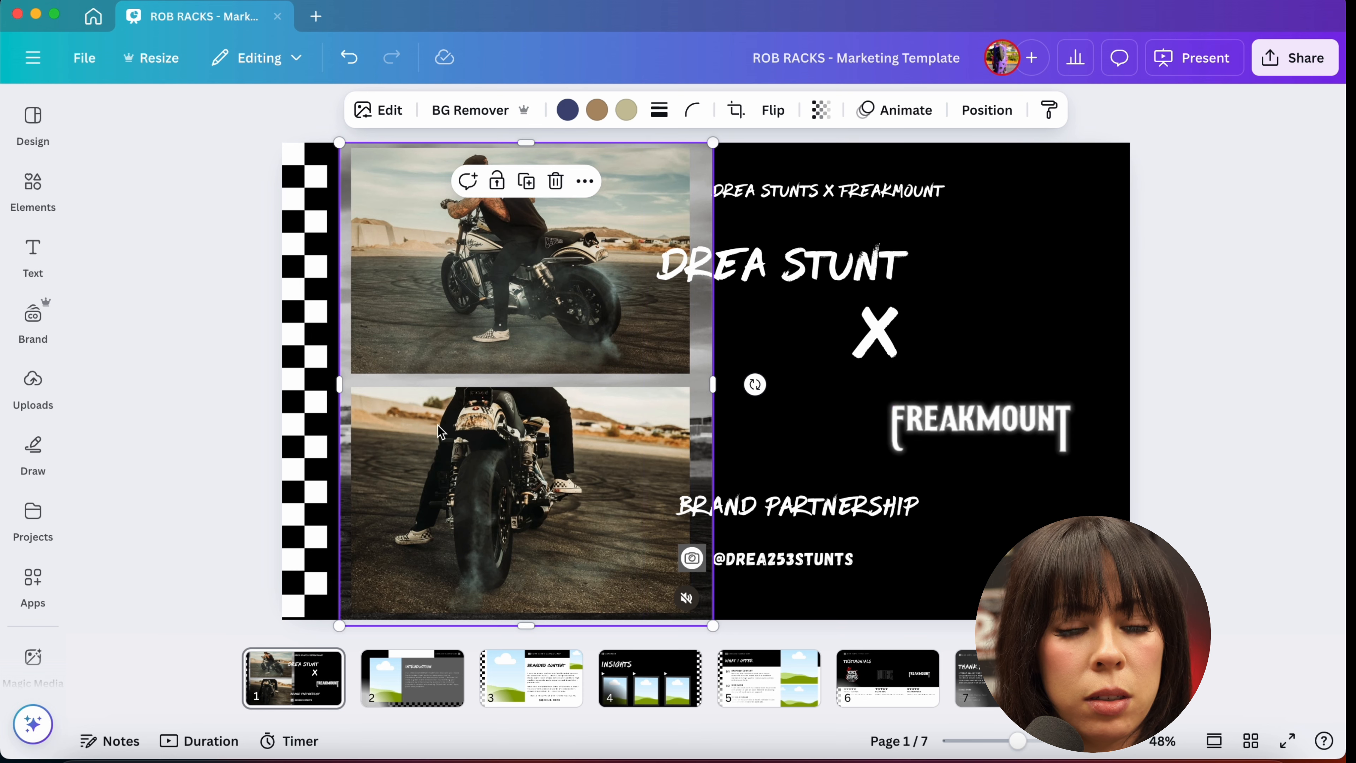
# Step: Move the motorcycle photos left over the checkered strip and send them to the back of the slide
pyautogui.moveTo(439, 430); pyautogui.dragTo(376, 426)
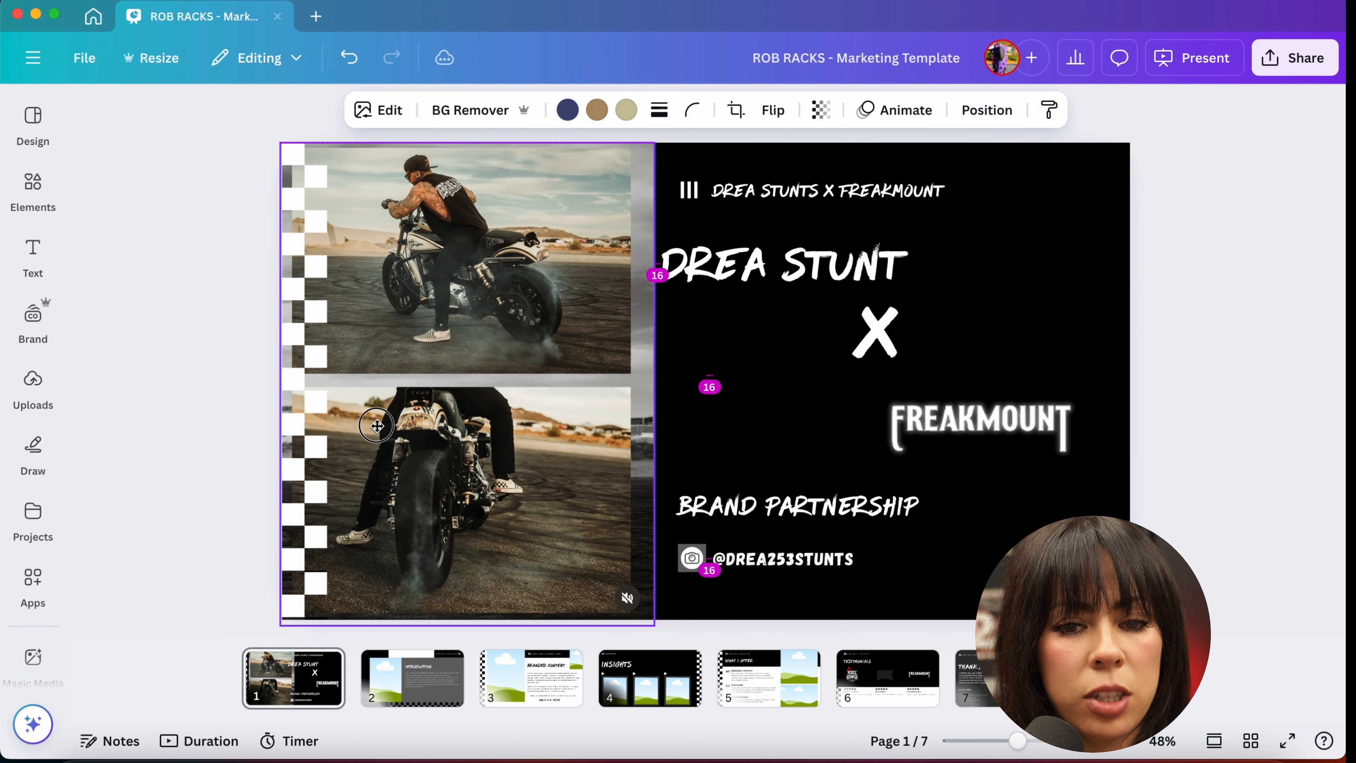
pyautogui.moveTo(584, 445)
pyautogui.mouseDown()
pyautogui.moveTo(729, 430)
pyautogui.moveTo(778, 454)
pyautogui.moveTo(583, 409)
pyautogui.moveTo(598, 432)
pyautogui.mouseUp()
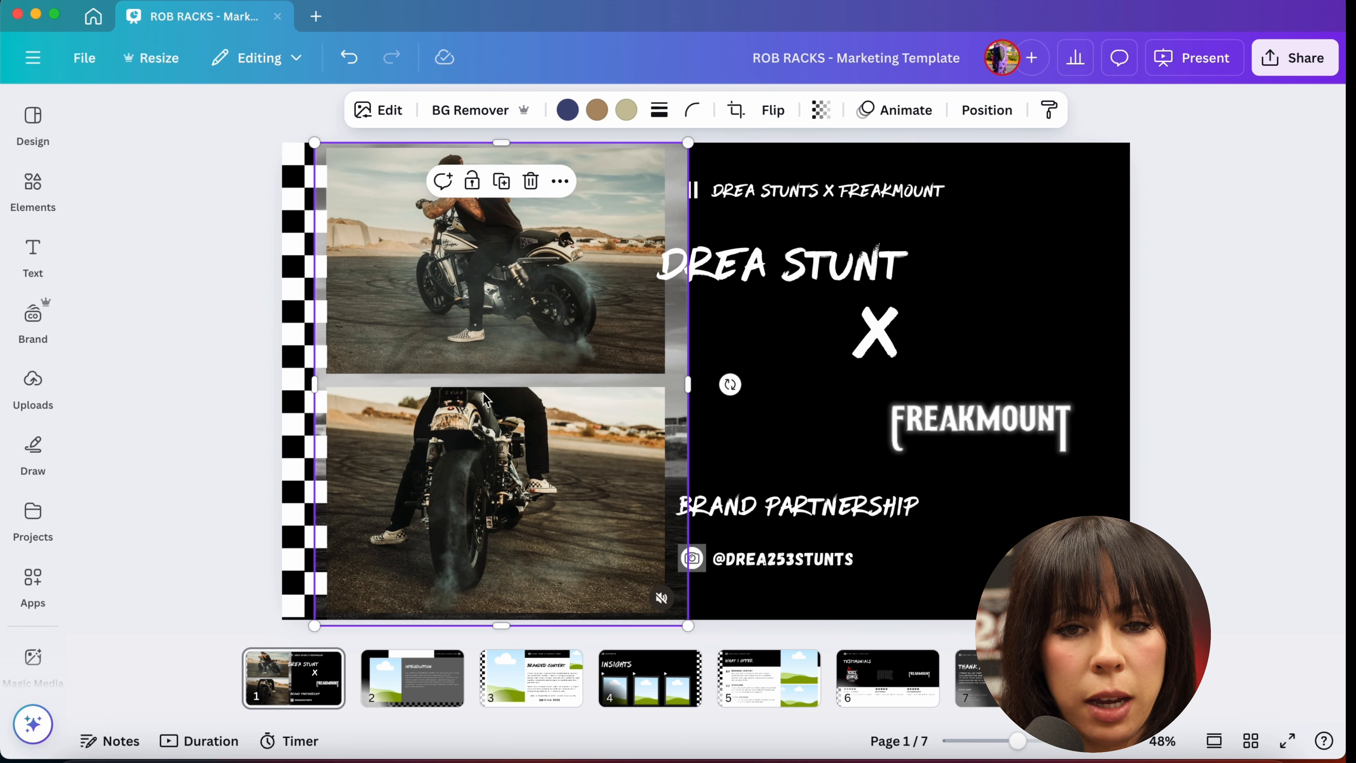
pyautogui.rightClick(505, 389)
pyautogui.moveTo(584, 382)
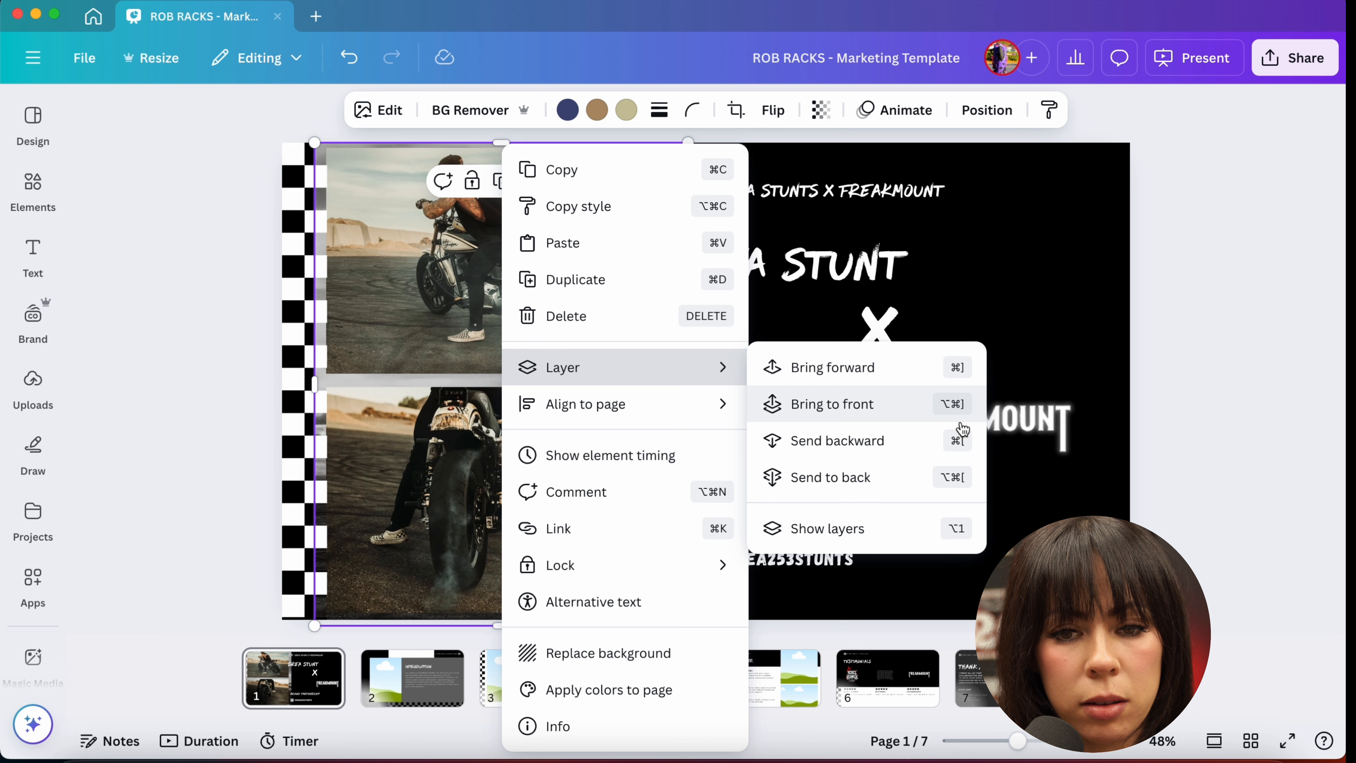
pyautogui.click(838, 478)
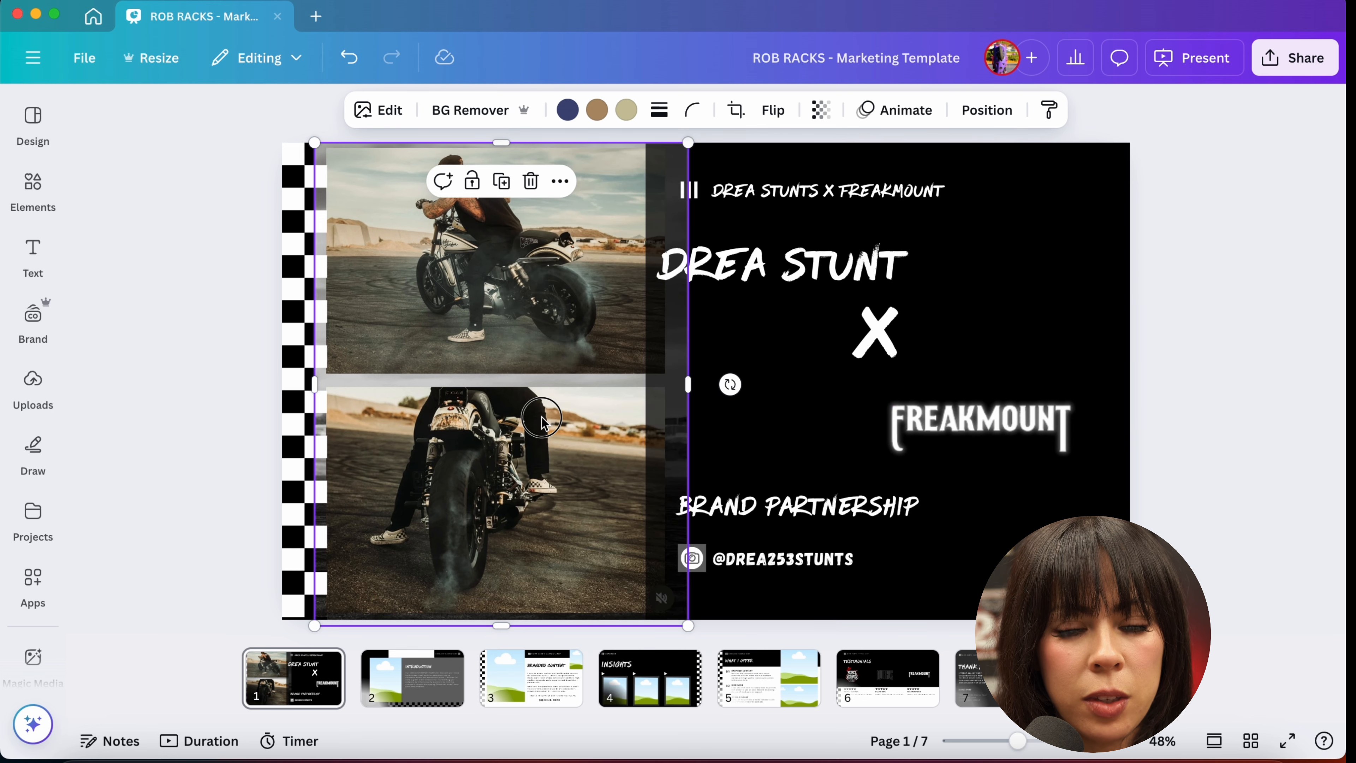
pyautogui.moveTo(543, 419); pyautogui.dragTo(505, 422)
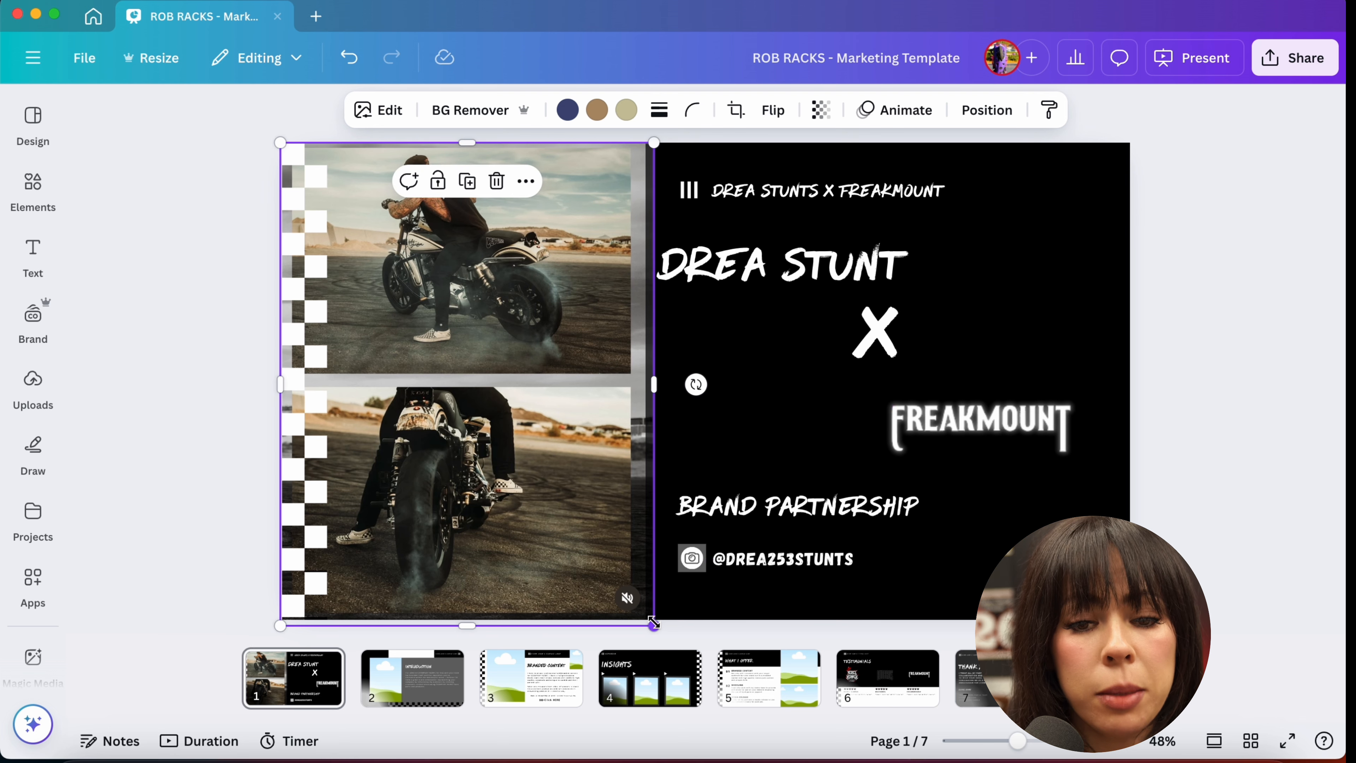
# Step: Enlarge the motorcycle photo so it fills the whole slide behind the text panel, then deselect it
pyautogui.moveTo(653, 623); pyautogui.dragTo(1216, 743)
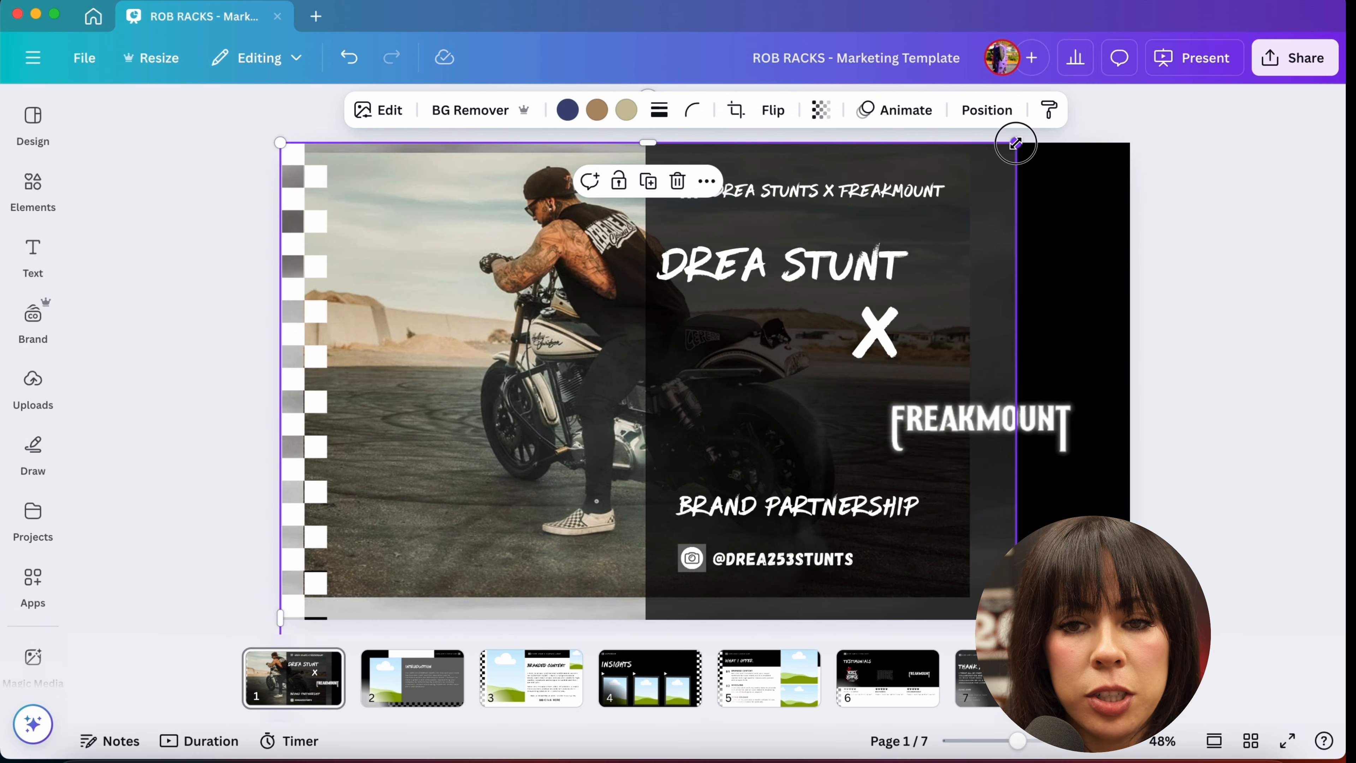
pyautogui.moveTo(1016, 142); pyautogui.dragTo(1292, 128)
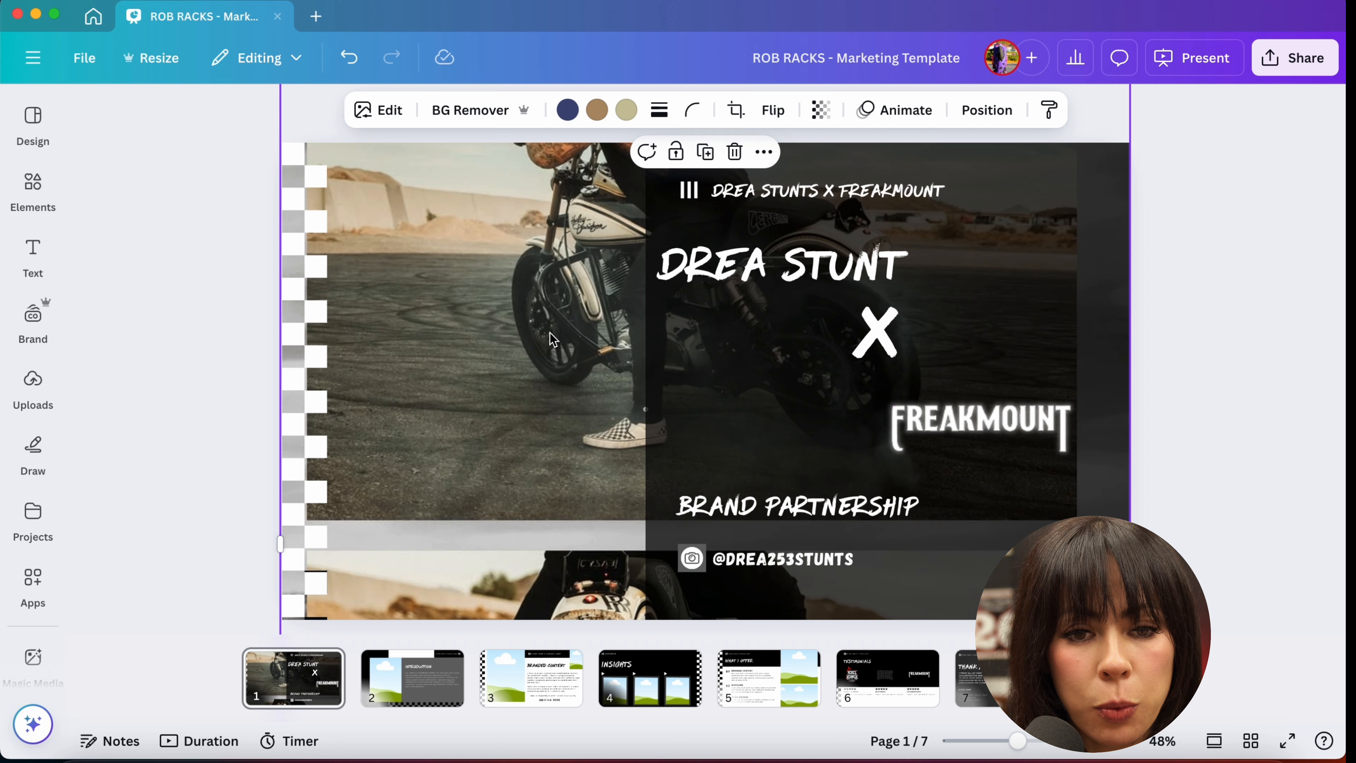
pyautogui.moveTo(476, 330); pyautogui.dragTo(480, 453)
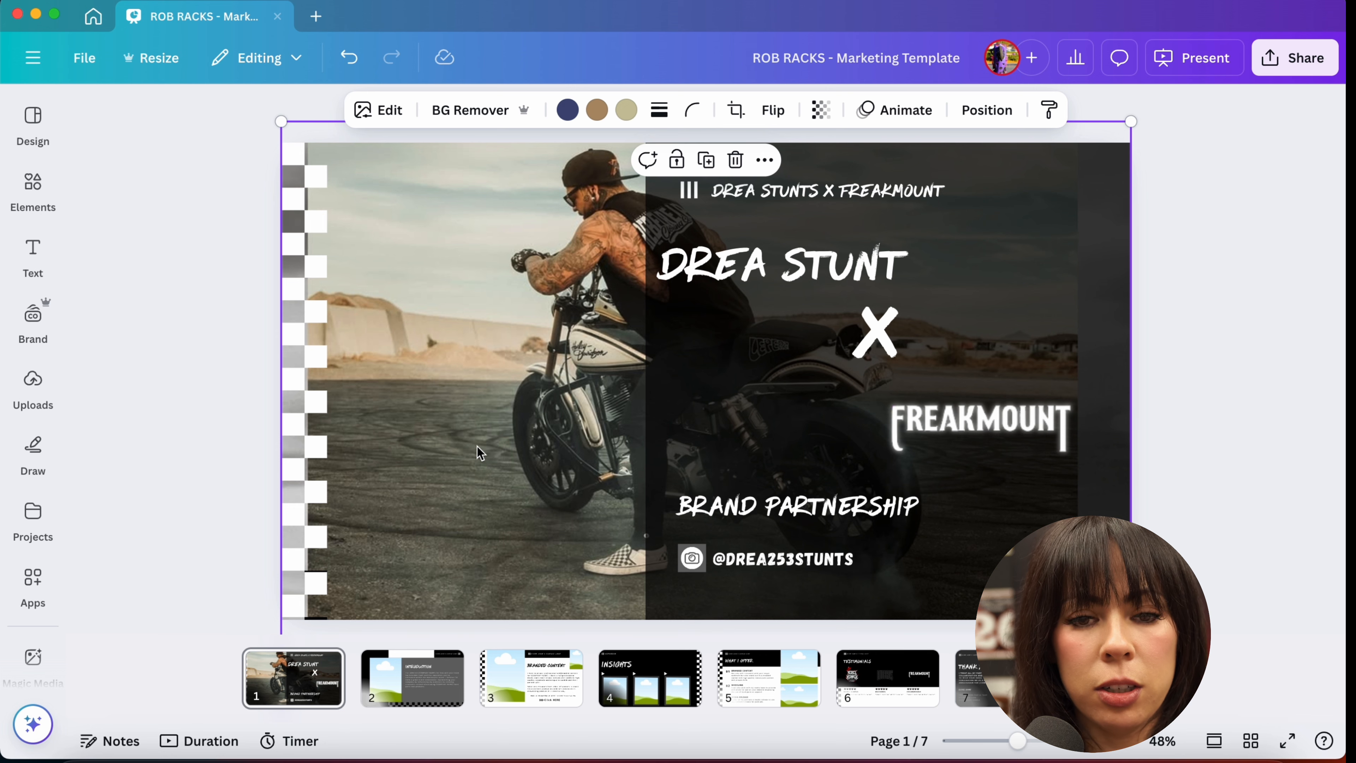
pyautogui.press('super+minus')
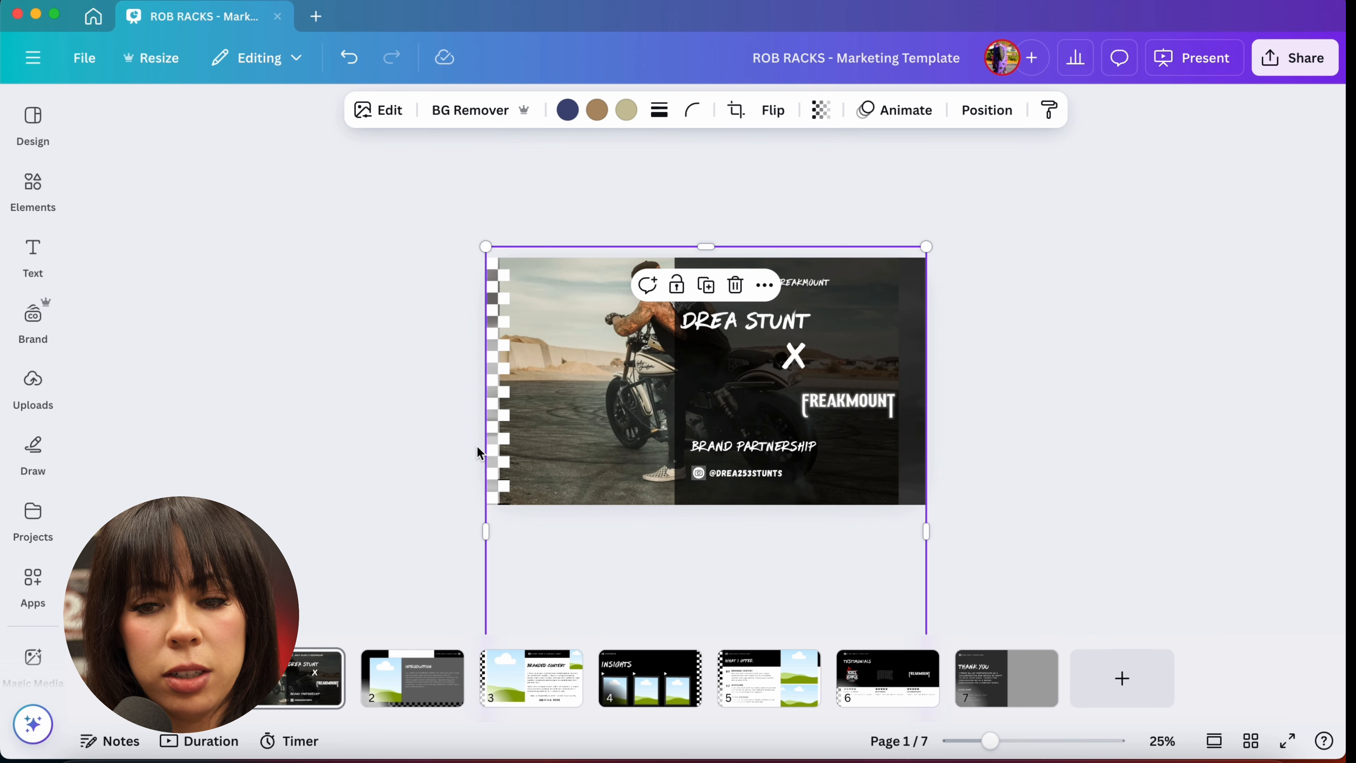
pyautogui.press('super+plus')
pyautogui.moveTo(1015, 741); pyautogui.dragTo(979, 742)
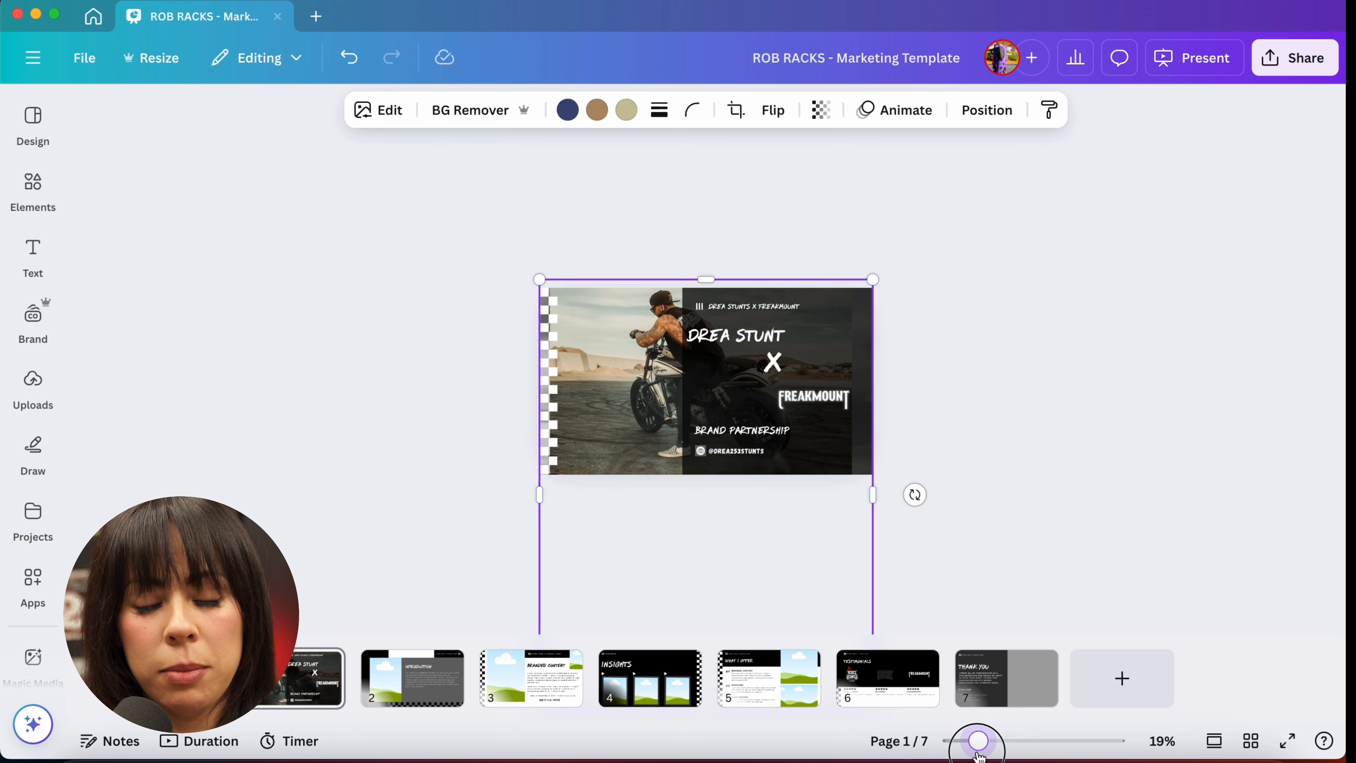
pyautogui.moveTo(873, 279); pyautogui.dragTo(914, 233)
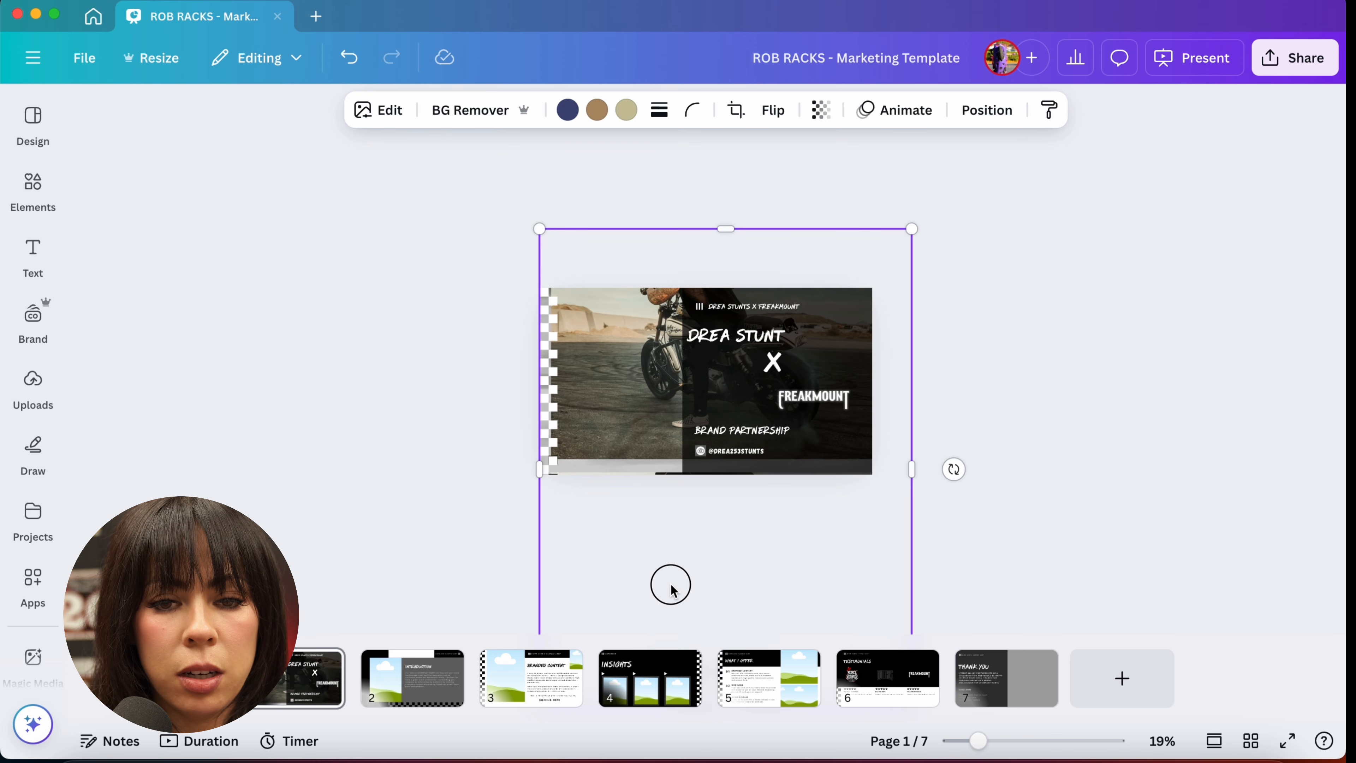
pyautogui.moveTo(979, 741); pyautogui.dragTo(1016, 741)
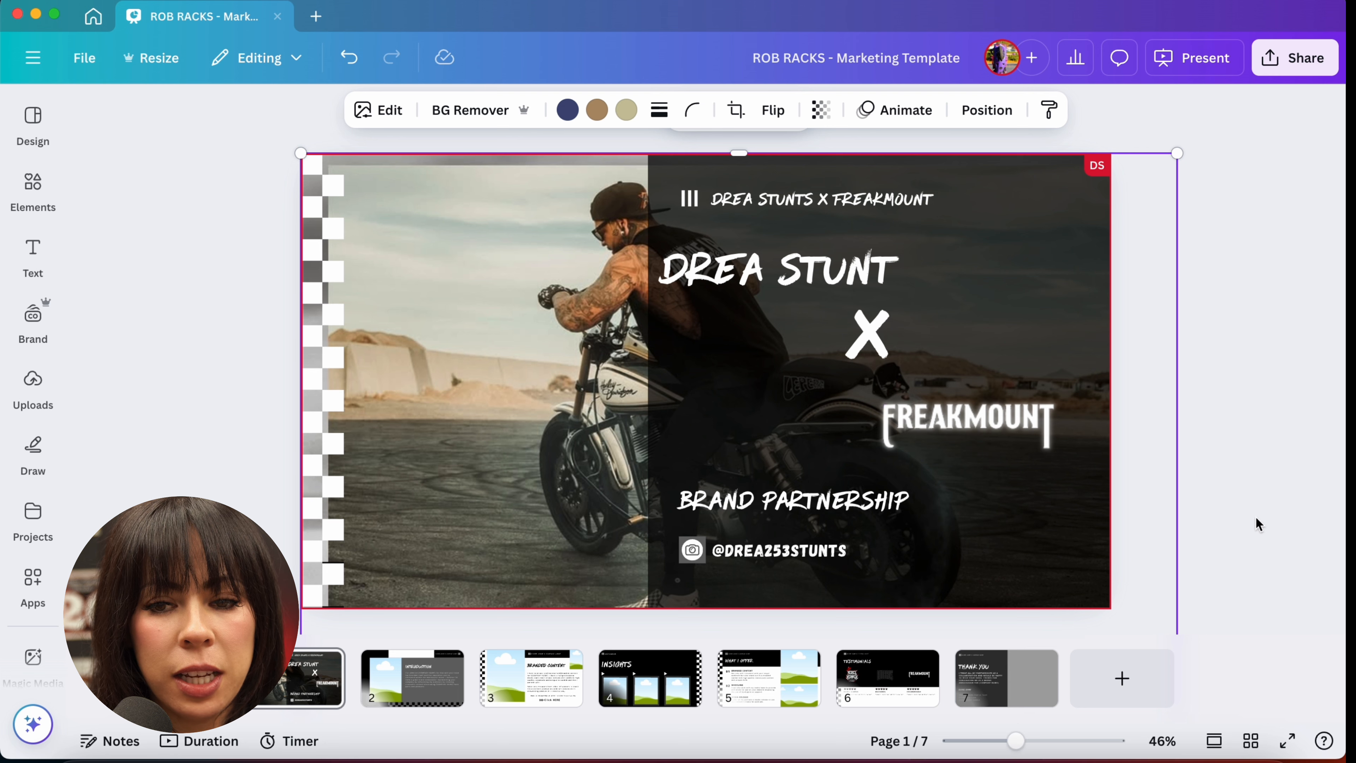
pyautogui.moveTo(1022, 745); pyautogui.dragTo(1021, 749)
pyautogui.click(93, 473)
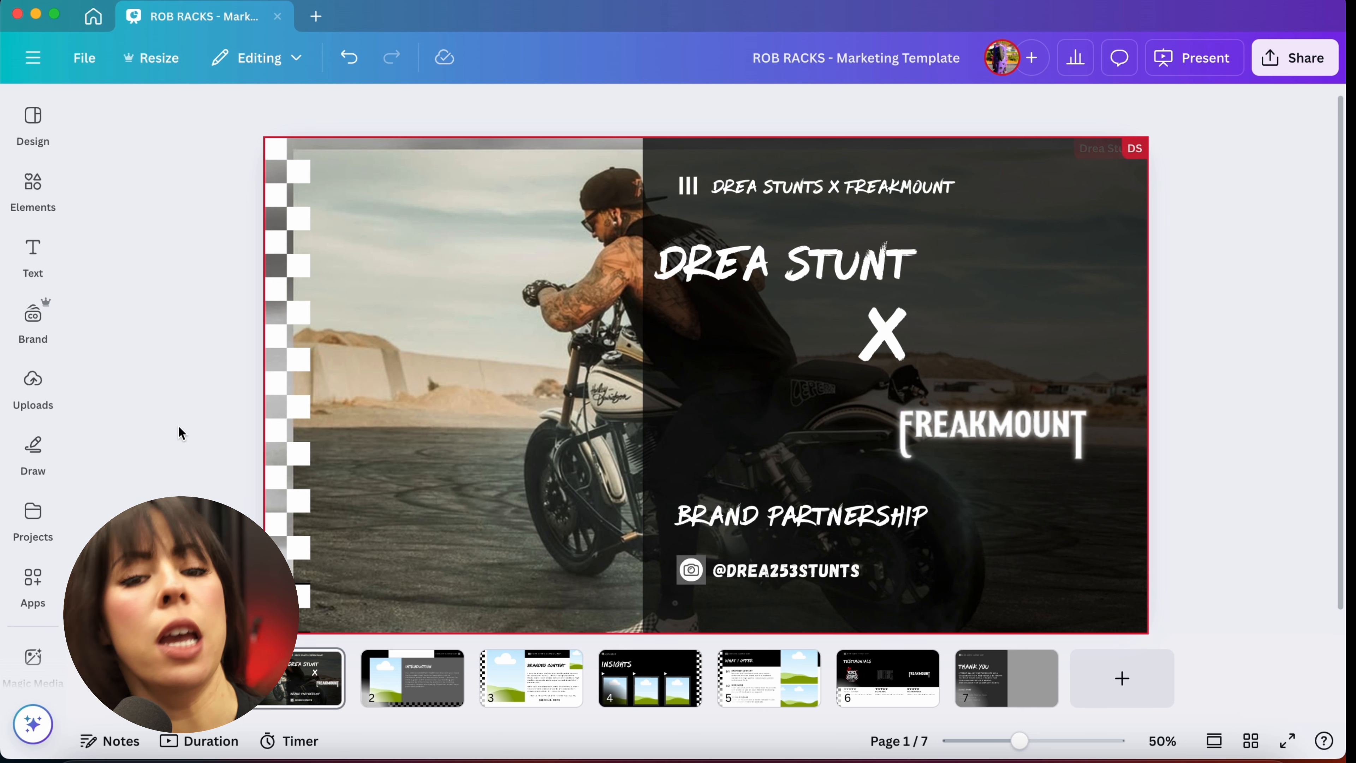
# Step: Set the background photo's transparency to 44 and shift it slightly left
pyautogui.click(462, 408)
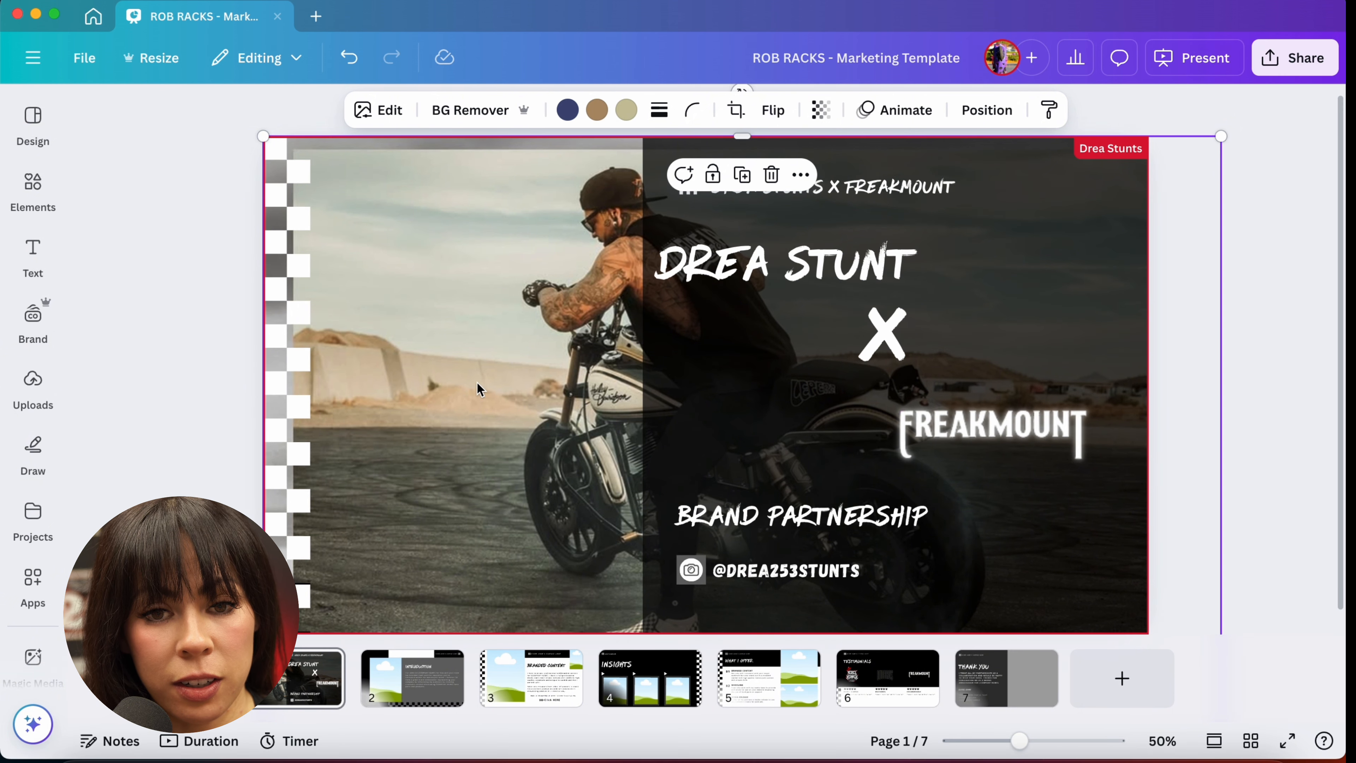
pyautogui.click(825, 118)
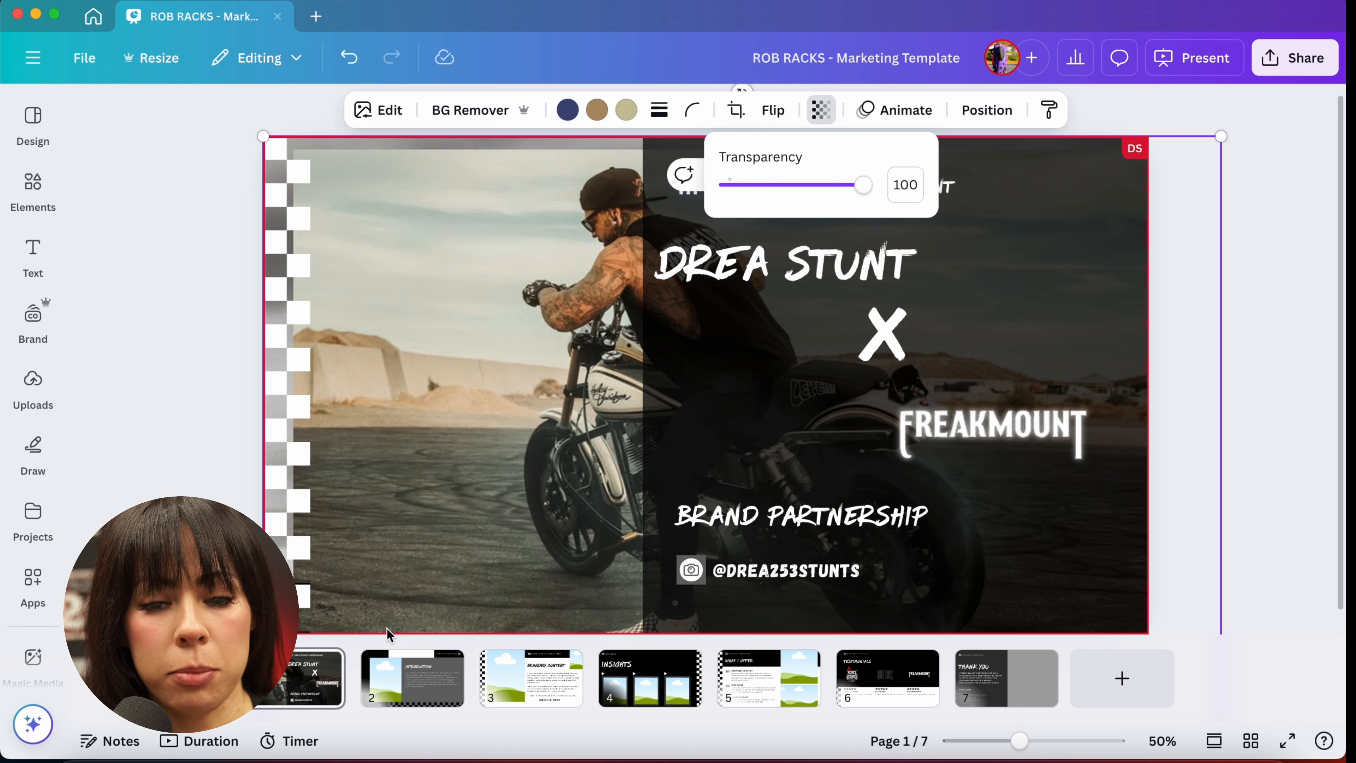
pyautogui.moveTo(862, 185); pyautogui.dragTo(790, 197)
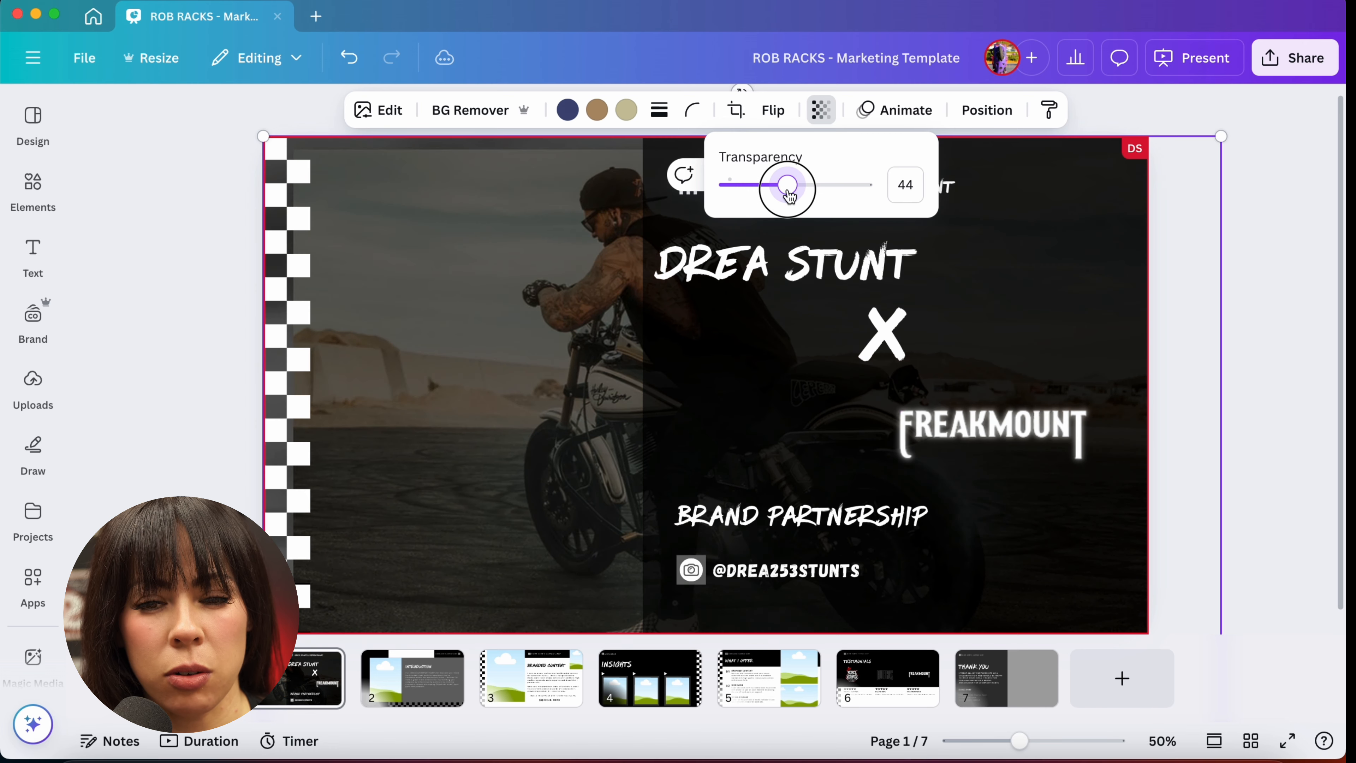
pyautogui.moveTo(556, 389); pyautogui.dragTo(497, 391)
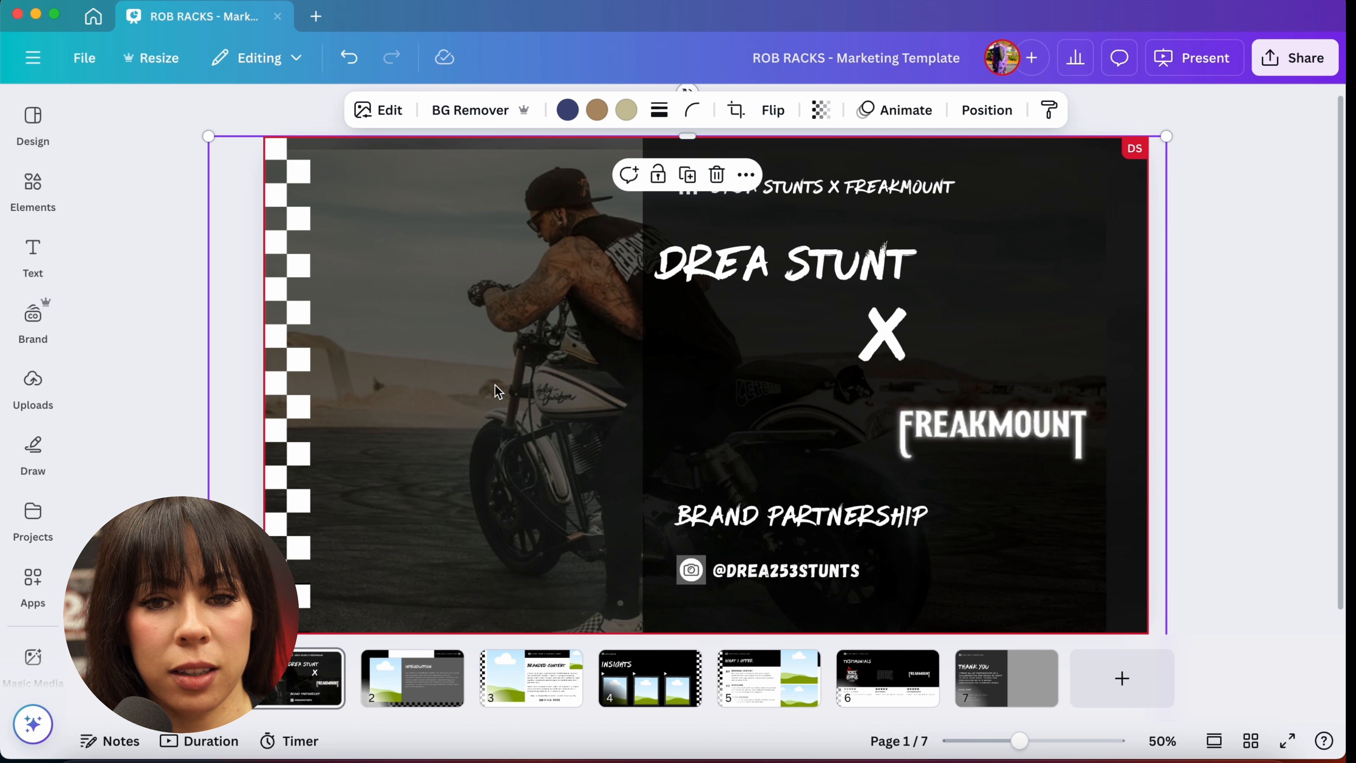
pyautogui.click(1234, 331)
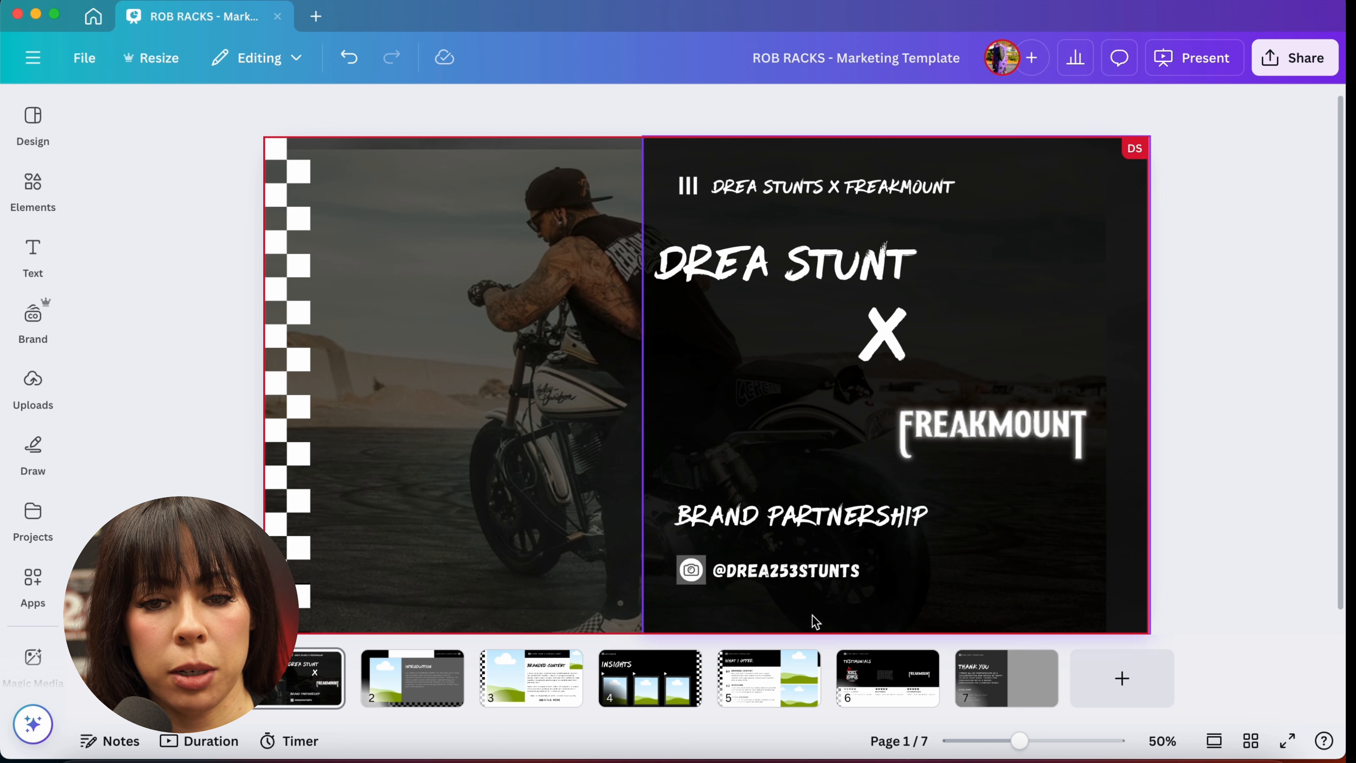
# Step: Select one white square inside the checkered strip group and recolor it black
pyautogui.click(283, 593)
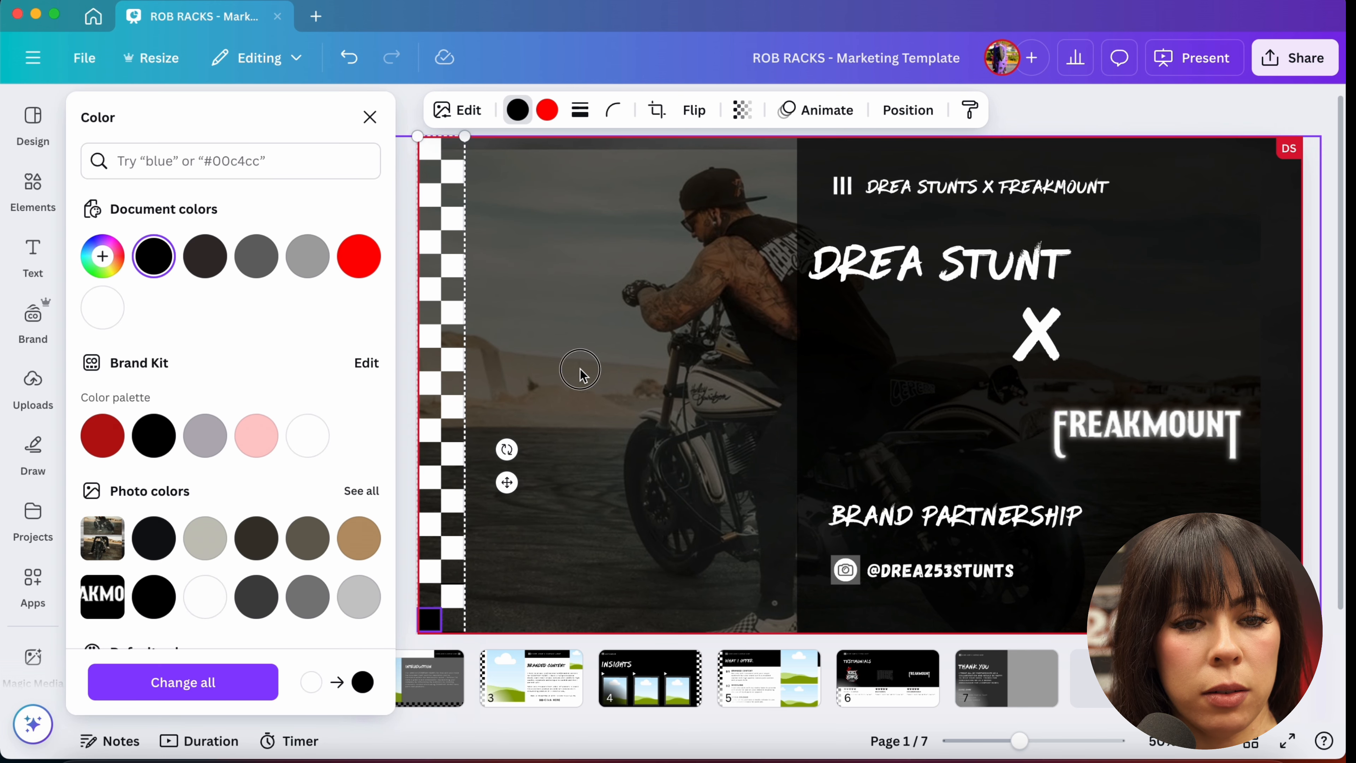
pyautogui.click(580, 374)
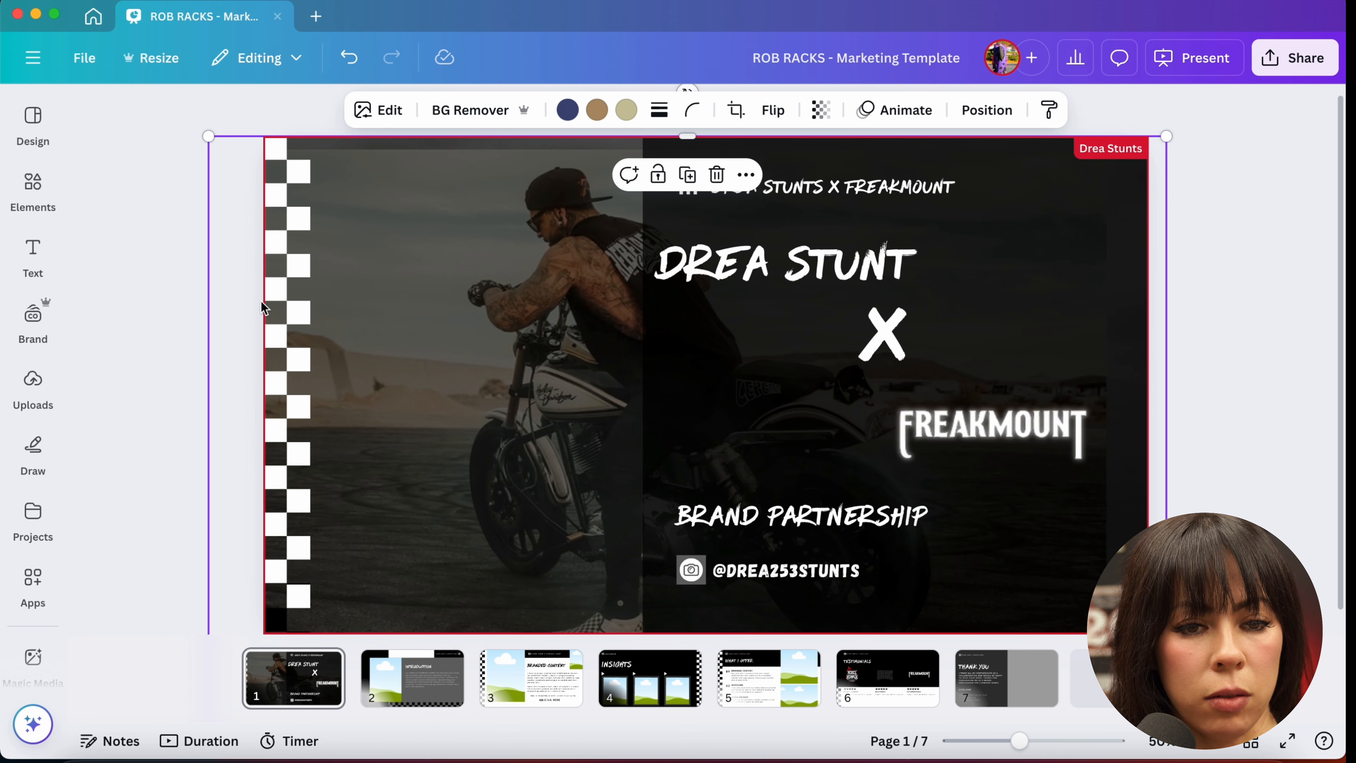
pyautogui.click(281, 295)
pyautogui.click(298, 312)
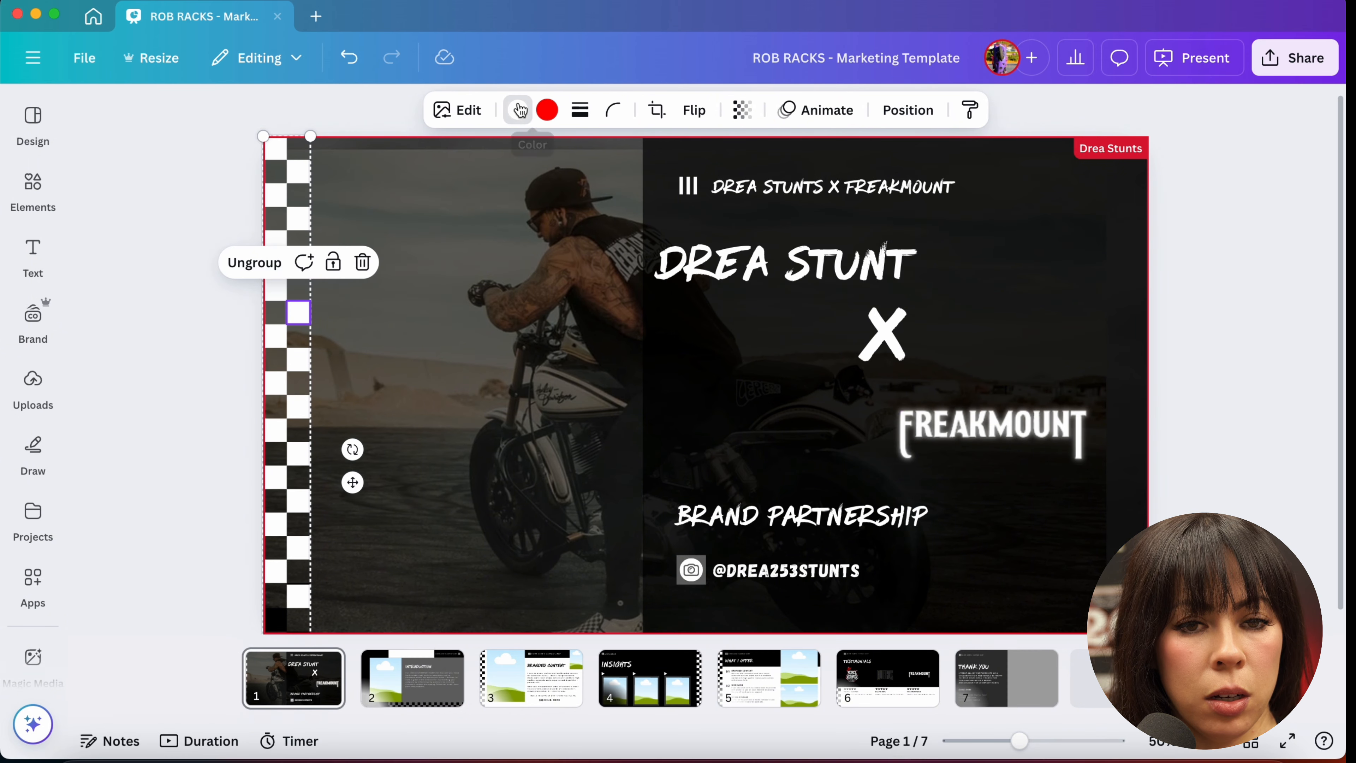
pyautogui.click(517, 110)
pyautogui.click(153, 255)
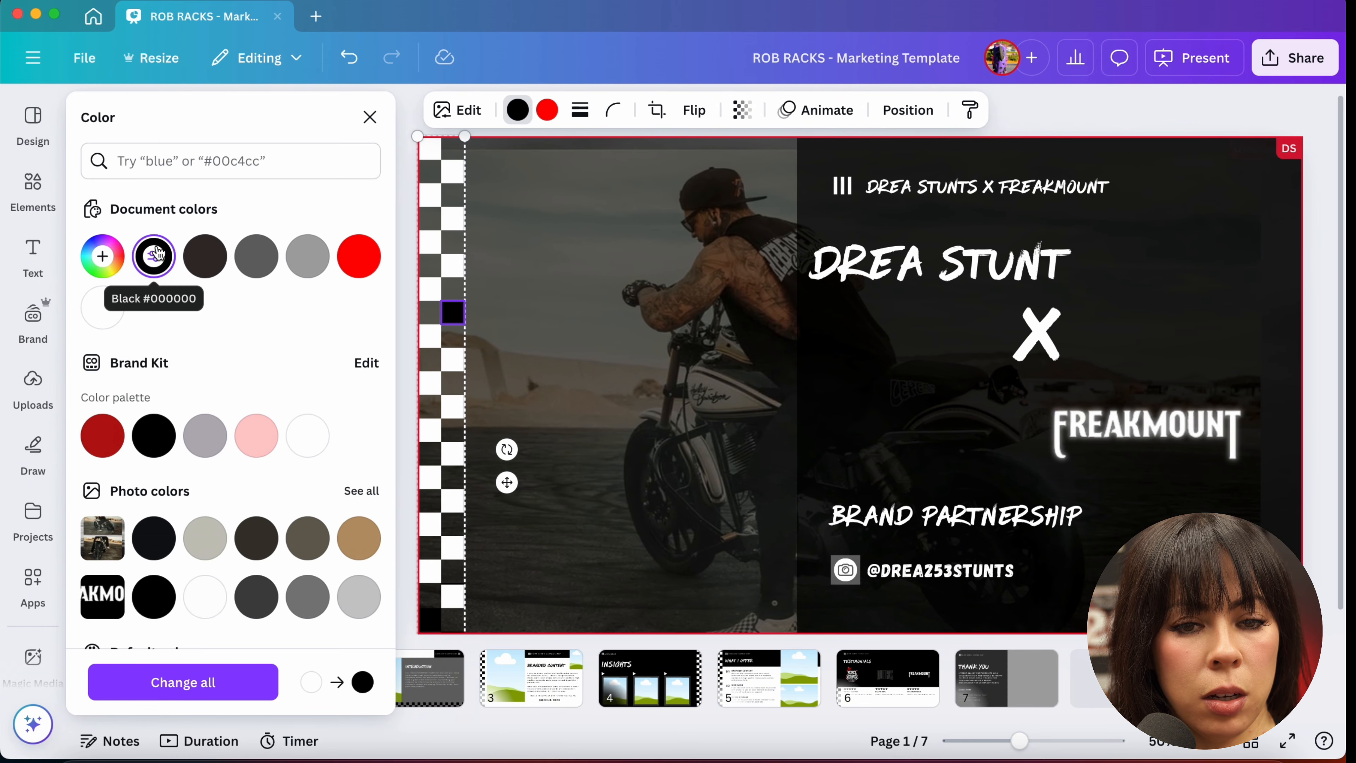
# Step: Recolor the white squares in the middle and lower part of the checkered strip black, one at a time
pyautogui.click(426, 338)
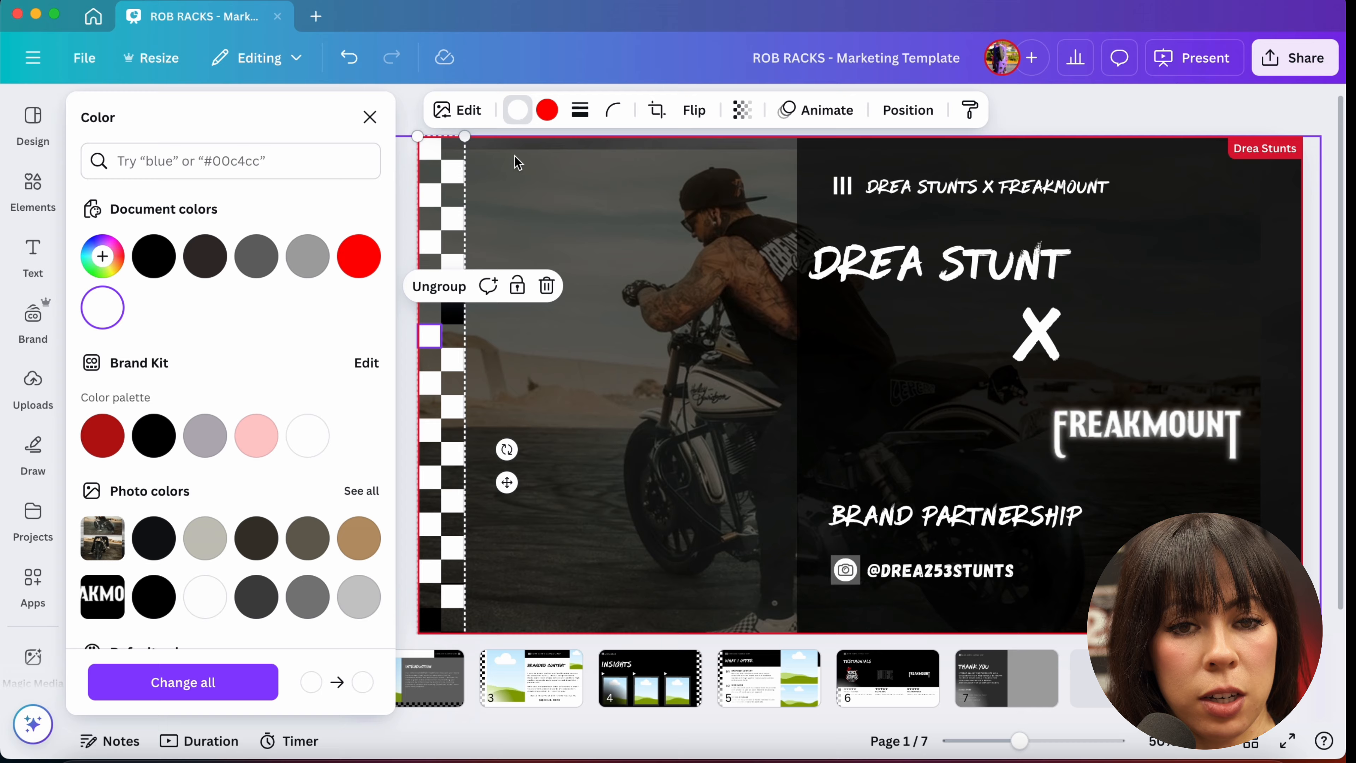
pyautogui.click(521, 111)
pyautogui.click(522, 110)
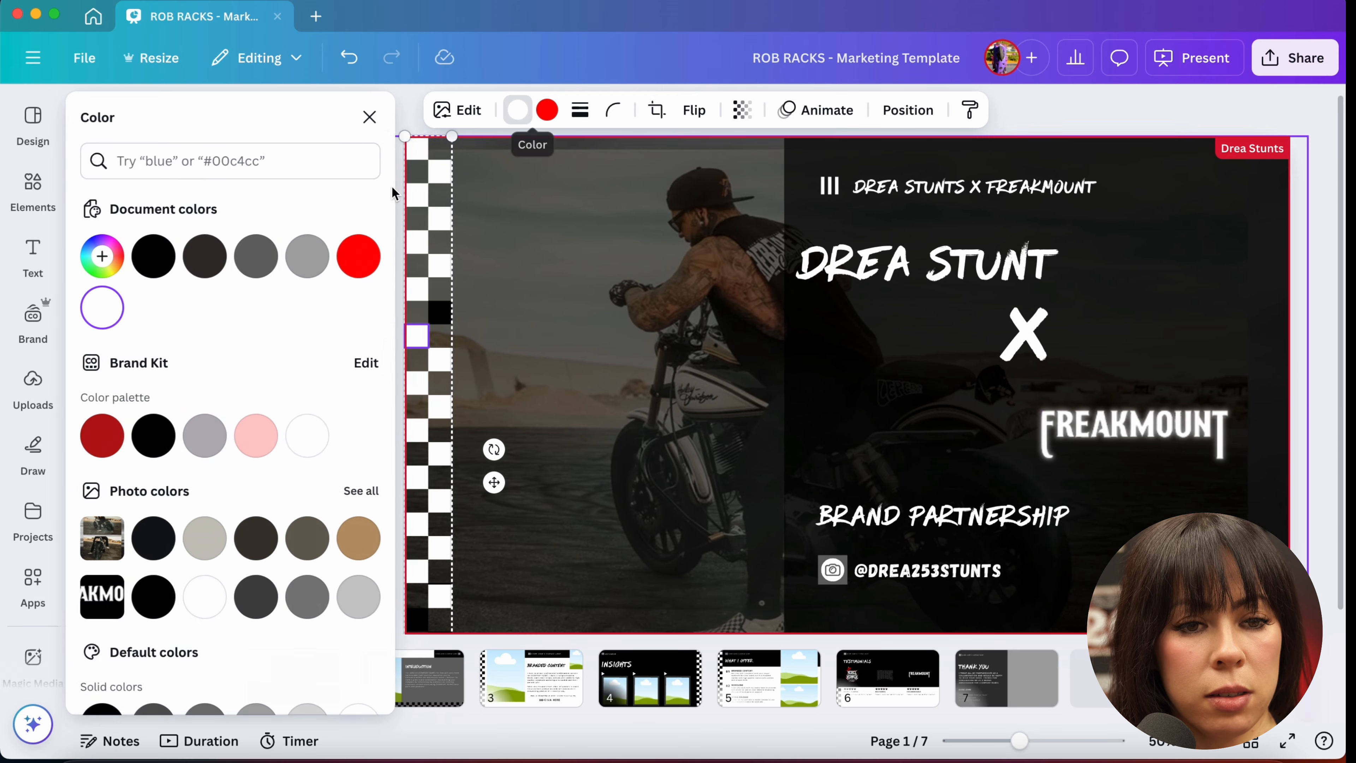
pyautogui.click(153, 255)
pyautogui.click(454, 364)
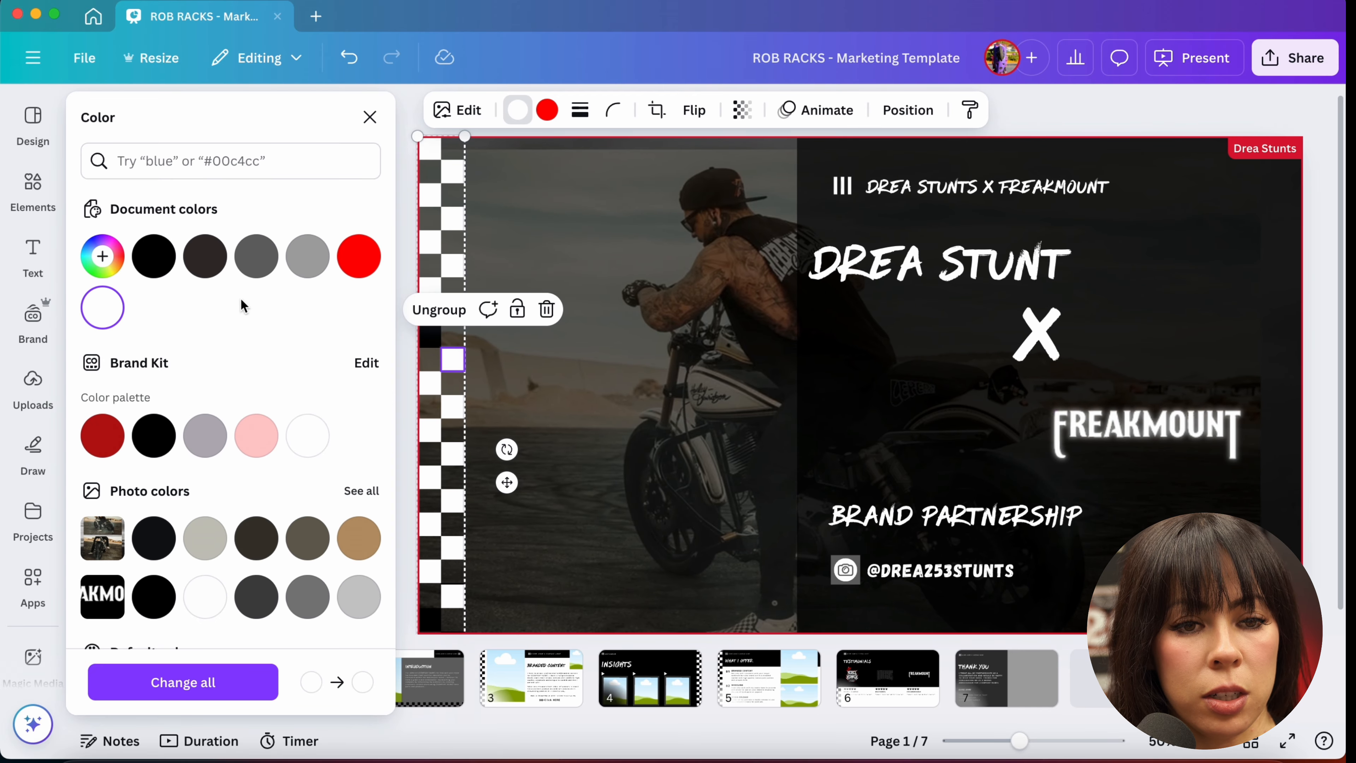
pyautogui.click(153, 255)
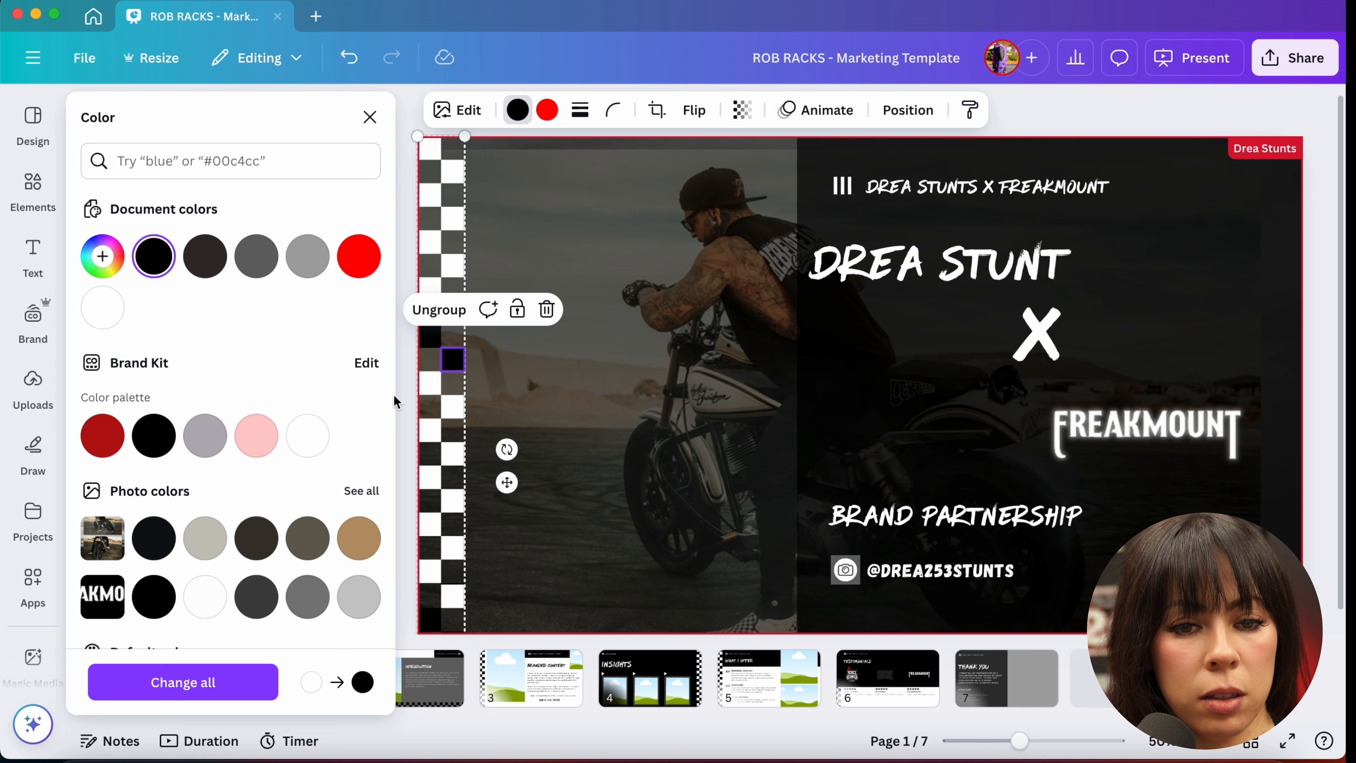
pyautogui.click(430, 382)
pyautogui.click(154, 256)
pyautogui.click(457, 414)
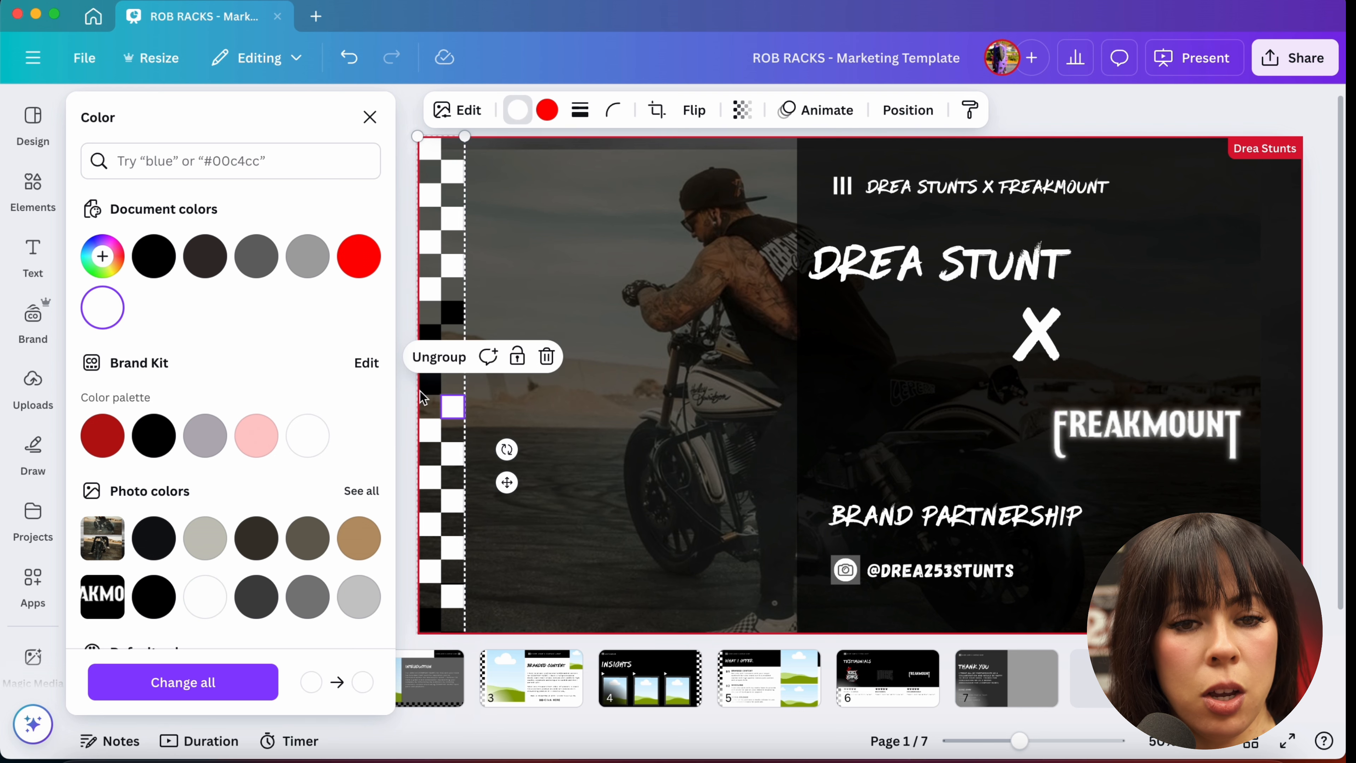
pyautogui.click(154, 256)
pyautogui.click(429, 430)
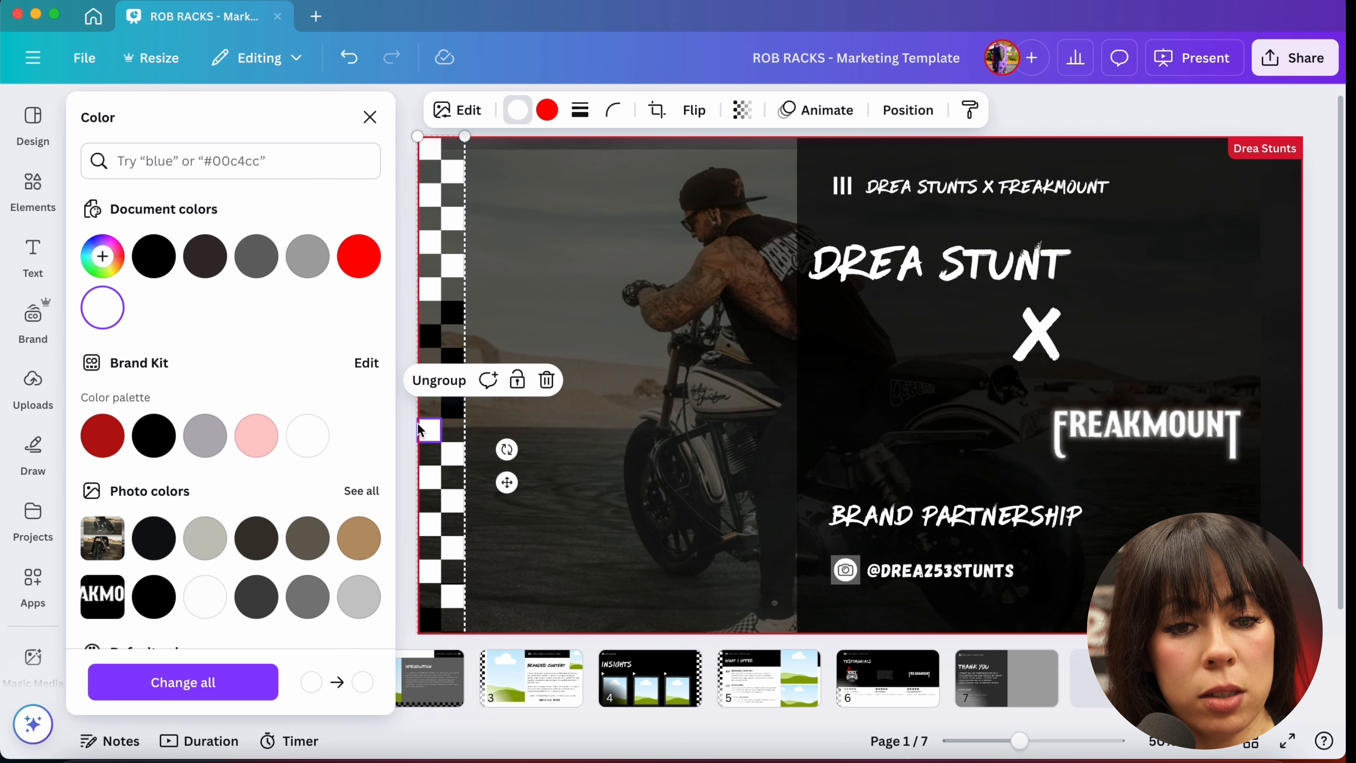
pyautogui.click(154, 256)
pyautogui.click(451, 462)
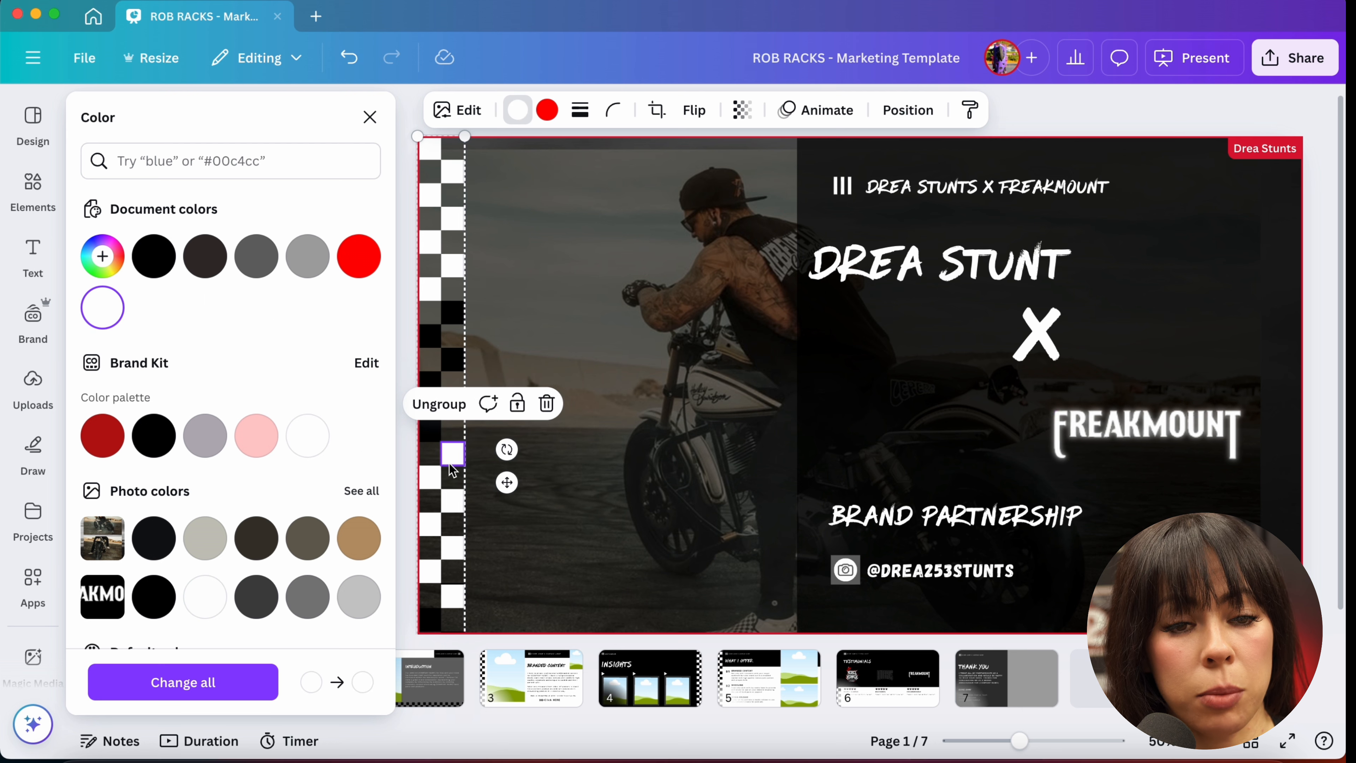
pyautogui.click(153, 257)
pyautogui.click(428, 483)
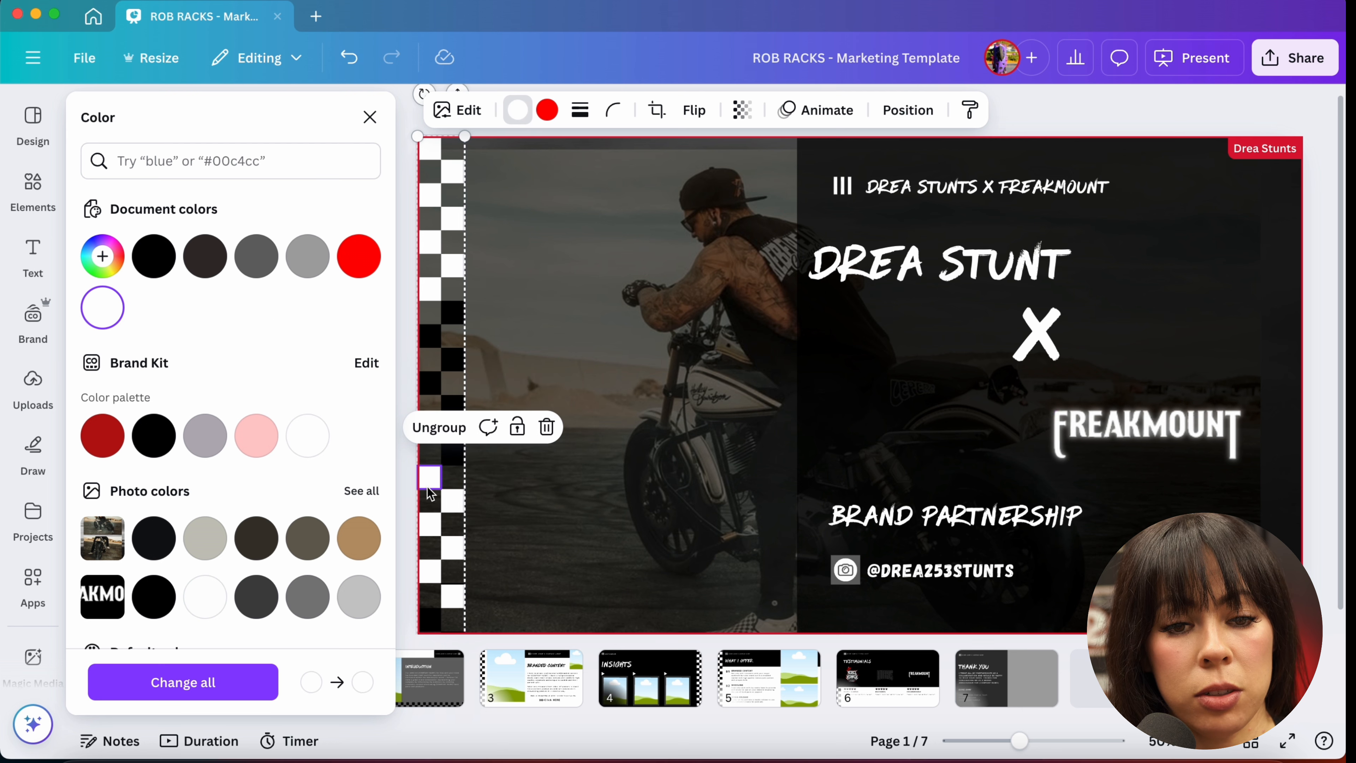
pyautogui.click(154, 260)
pyautogui.click(451, 505)
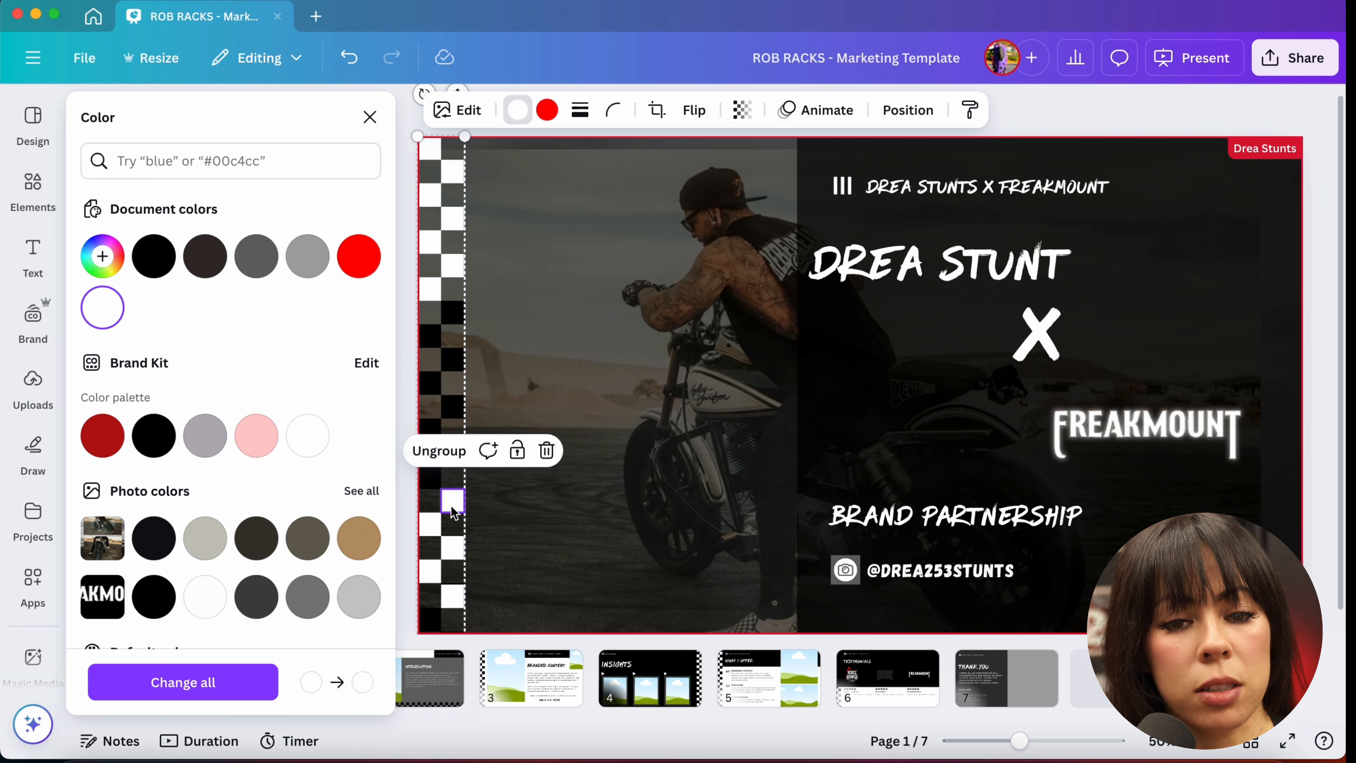
pyautogui.click(171, 264)
pyautogui.click(430, 524)
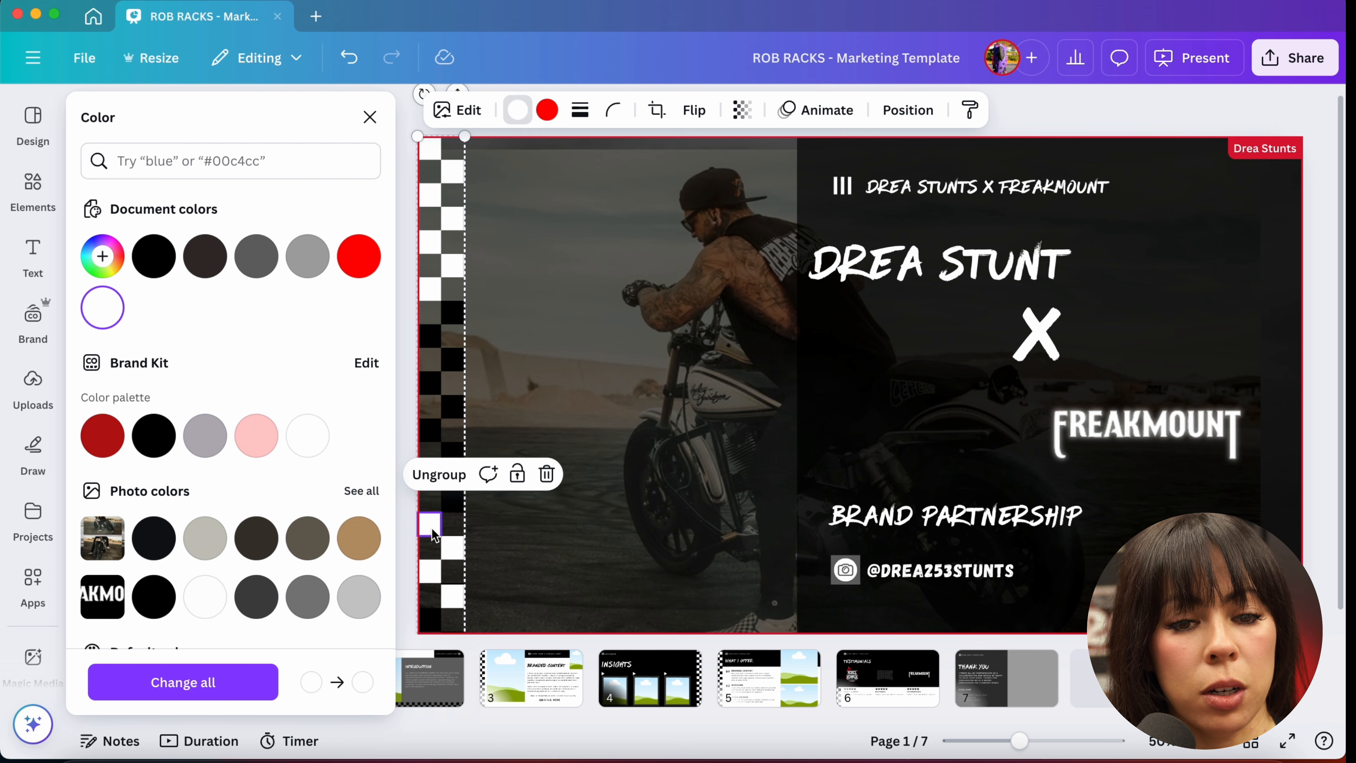
pyautogui.click(154, 261)
pyautogui.click(453, 547)
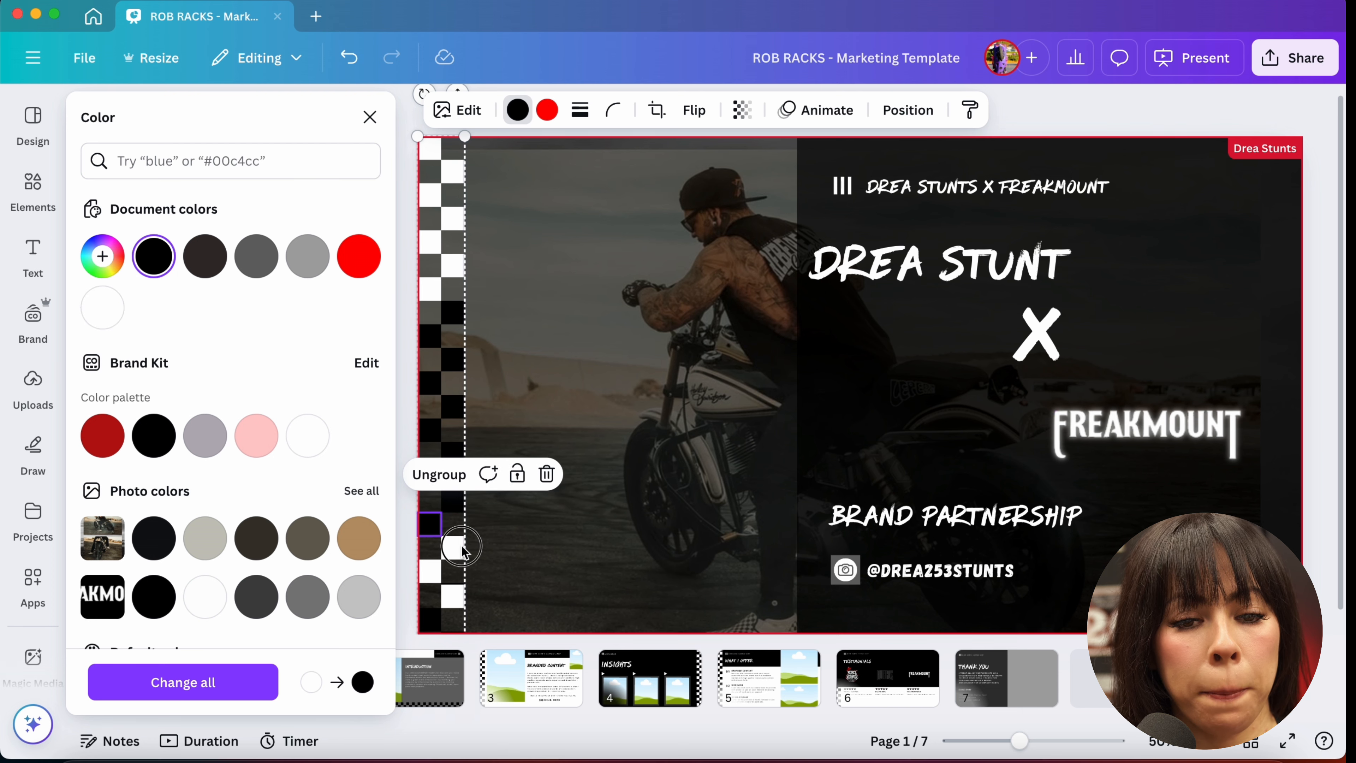
pyautogui.click(154, 260)
pyautogui.click(429, 571)
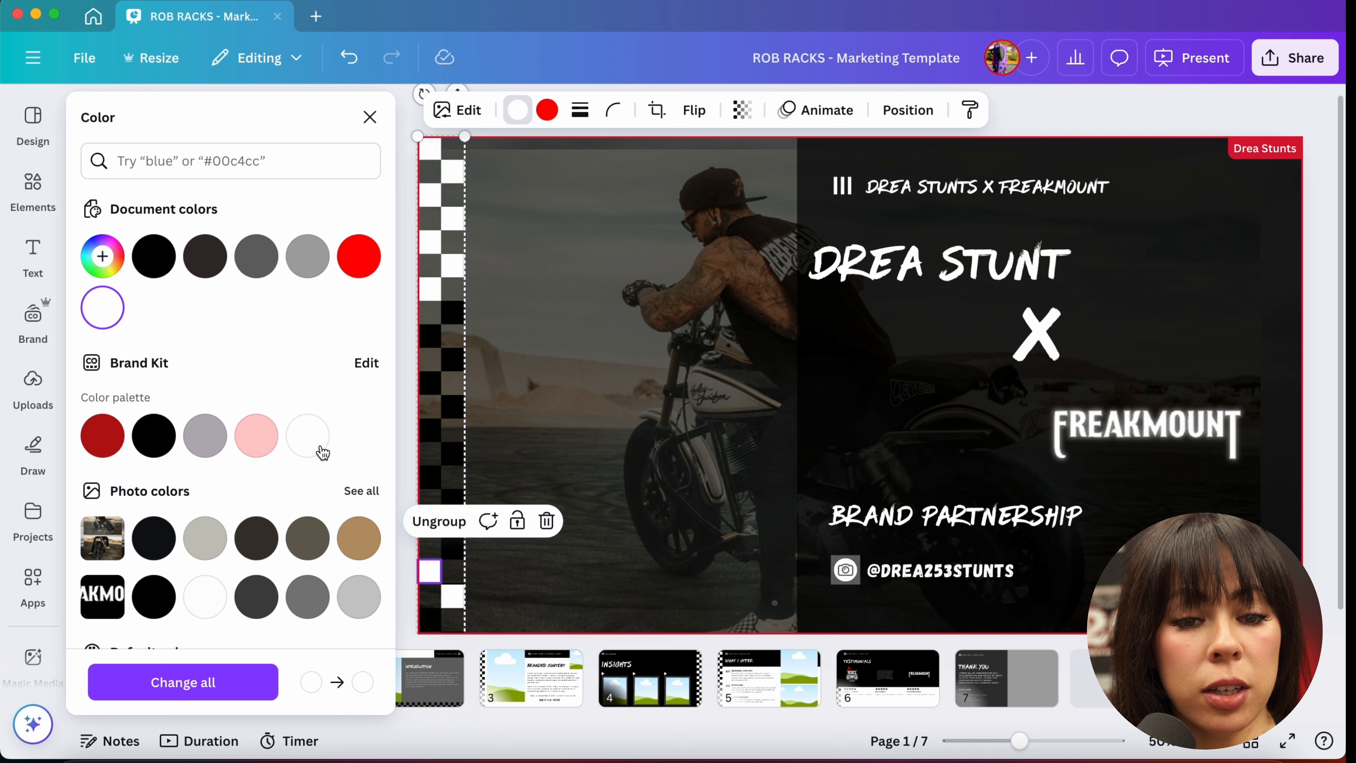
pyautogui.click(156, 257)
pyautogui.click(453, 595)
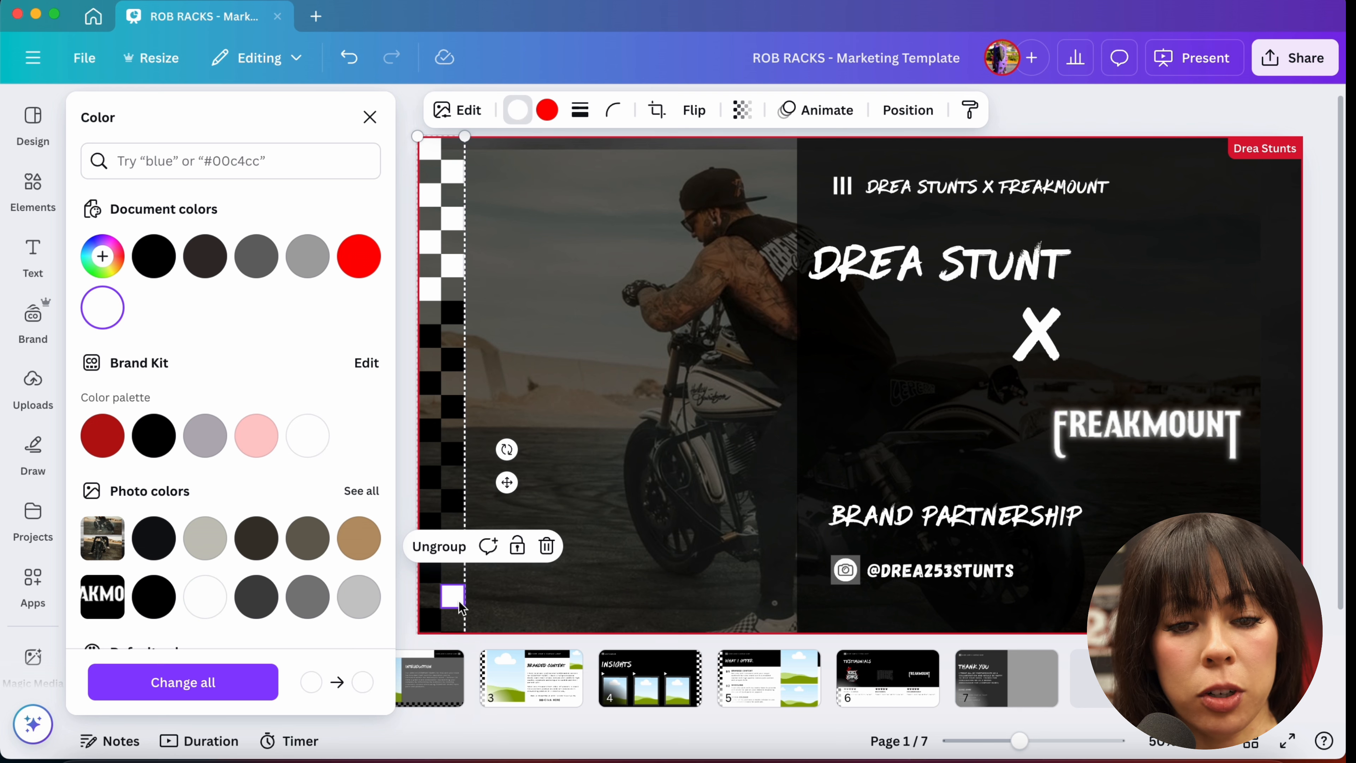
pyautogui.click(153, 258)
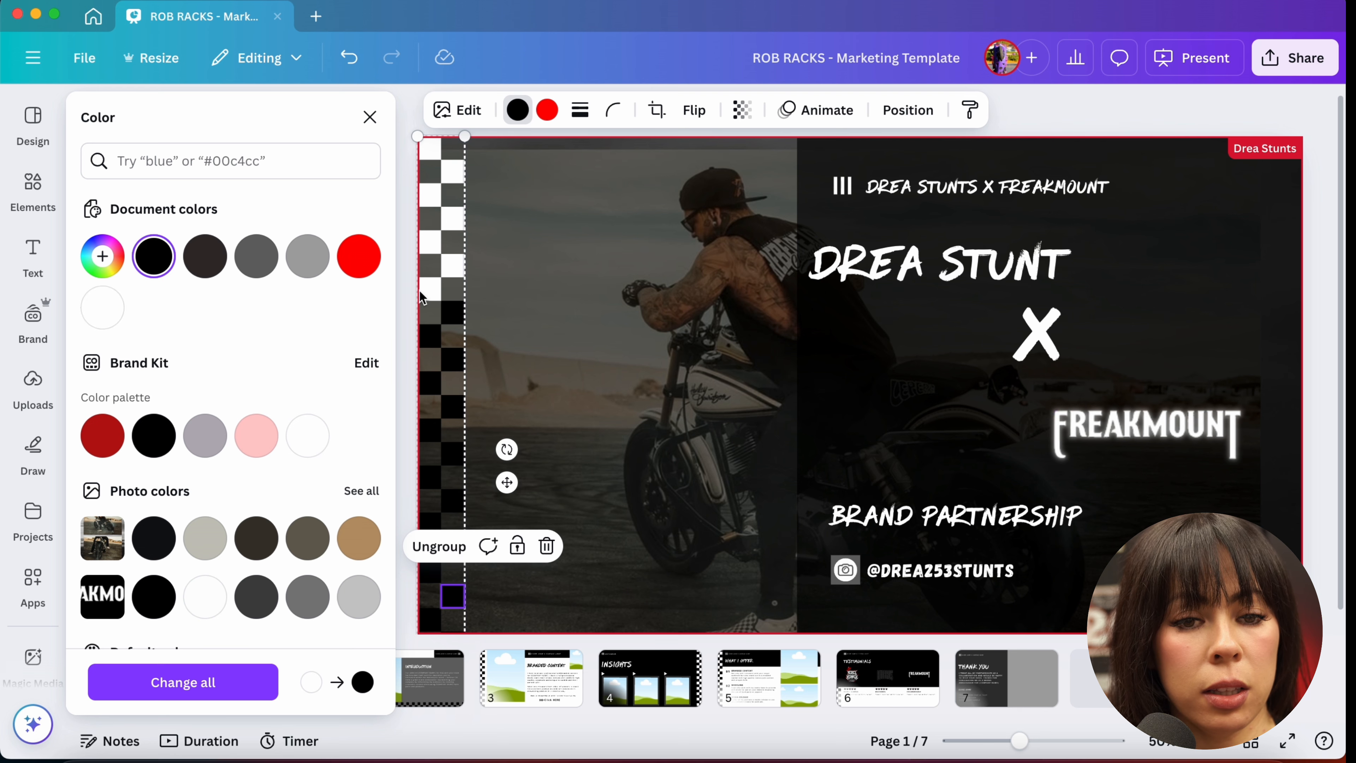
# Step: Recolor the remaining white squares in the upper part of the checkered strip black and close the color panel
pyautogui.click(437, 298)
pyautogui.click(153, 256)
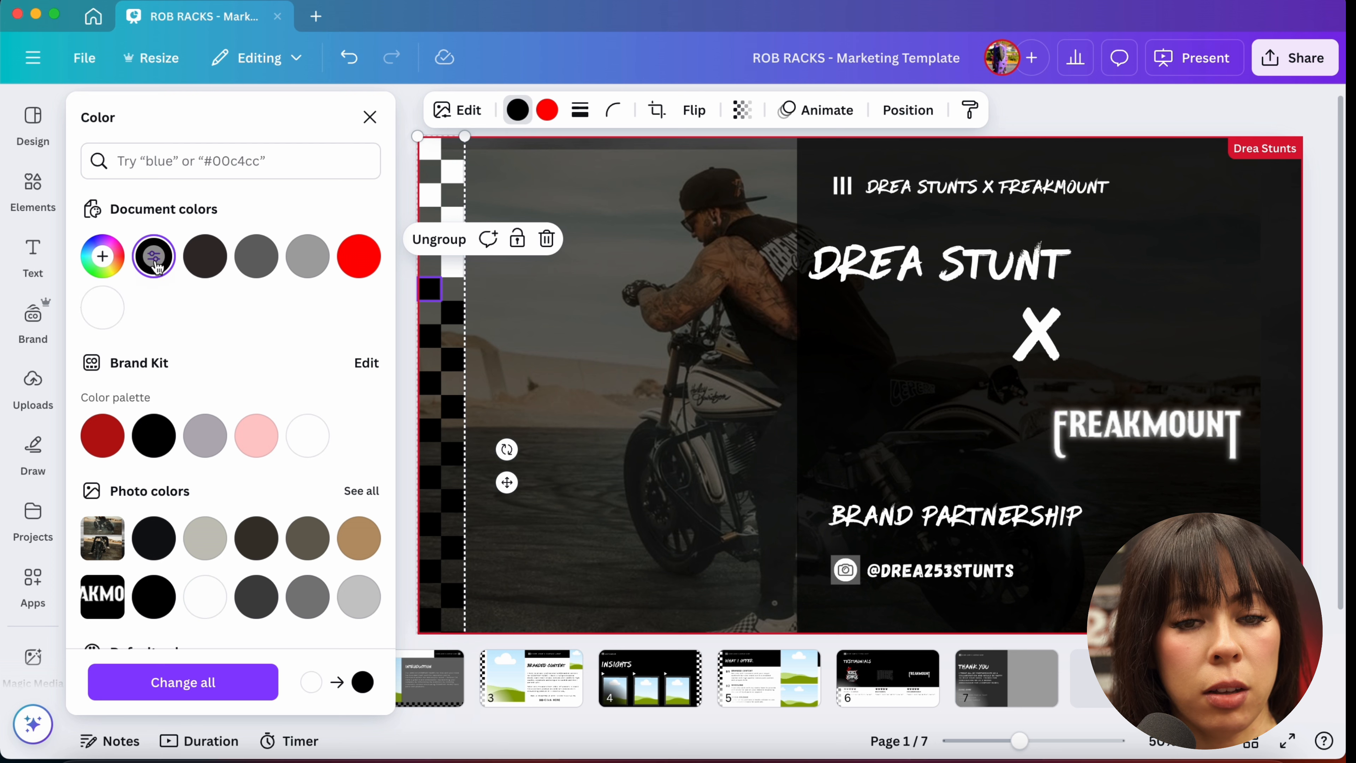
pyautogui.click(453, 272)
pyautogui.click(154, 256)
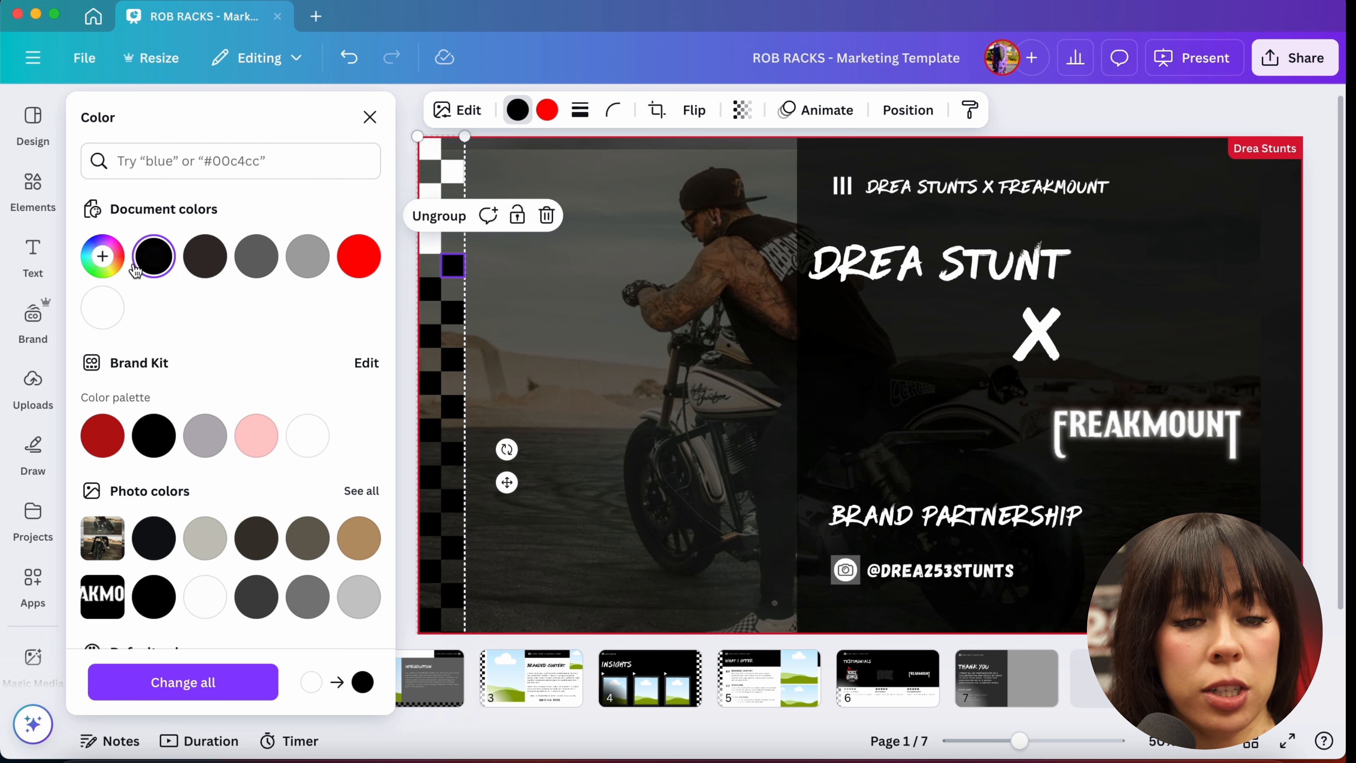
pyautogui.click(432, 242)
pyautogui.click(154, 257)
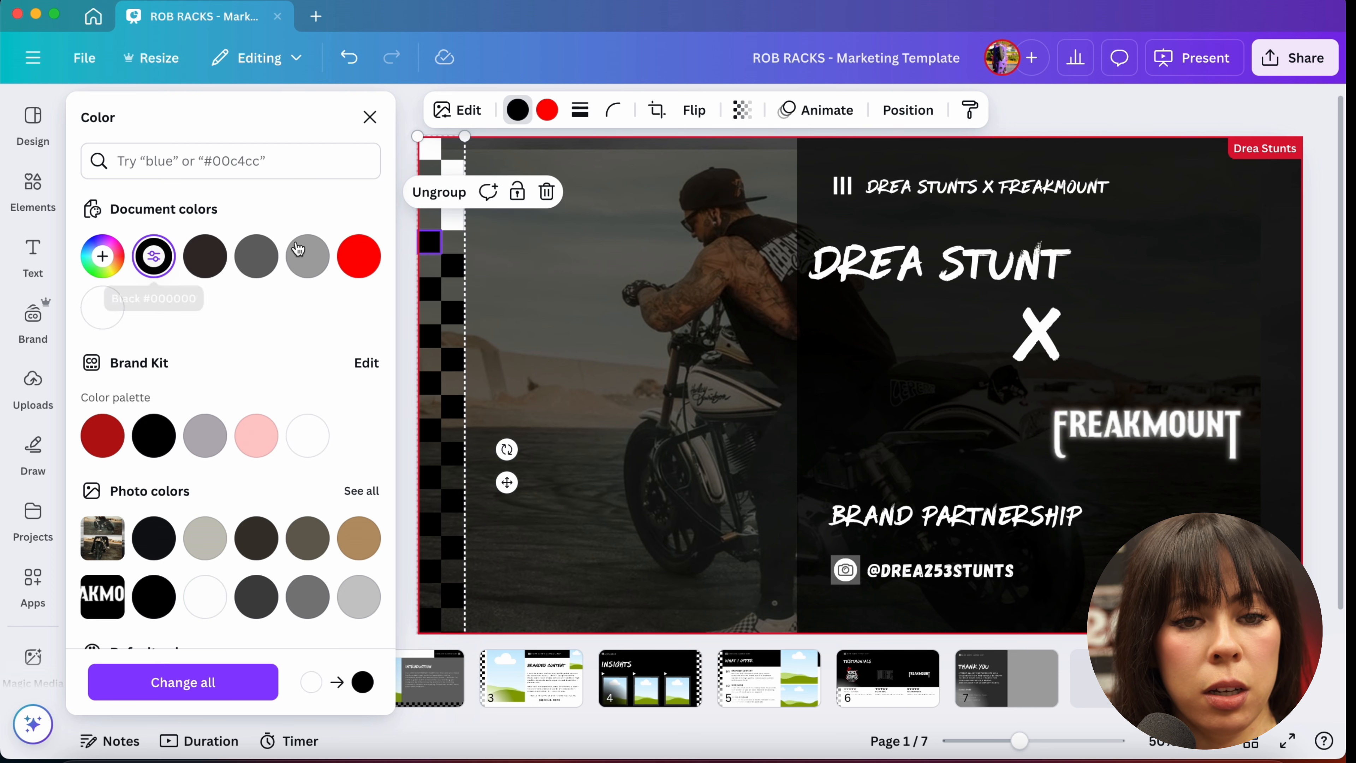
pyautogui.click(451, 222)
pyautogui.click(153, 257)
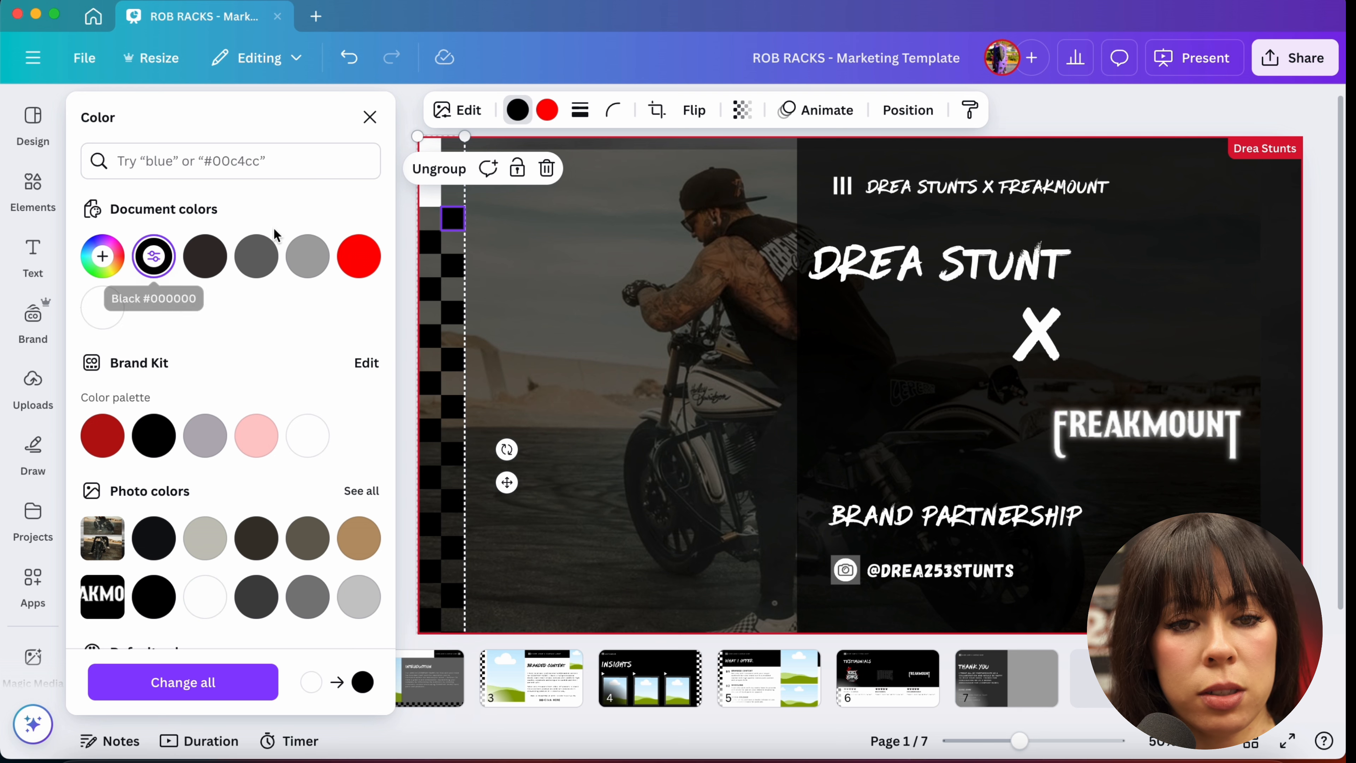
pyautogui.click(428, 199)
pyautogui.click(153, 256)
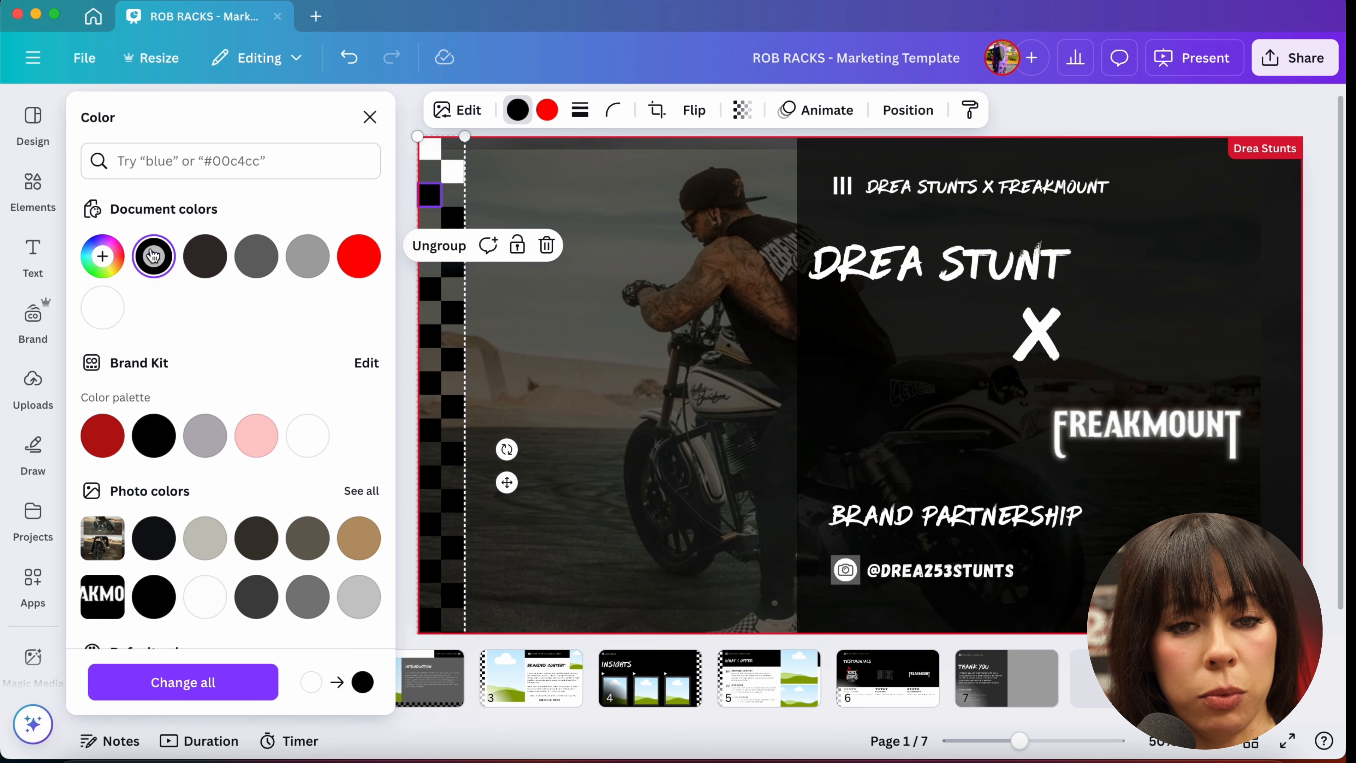
pyautogui.click(452, 172)
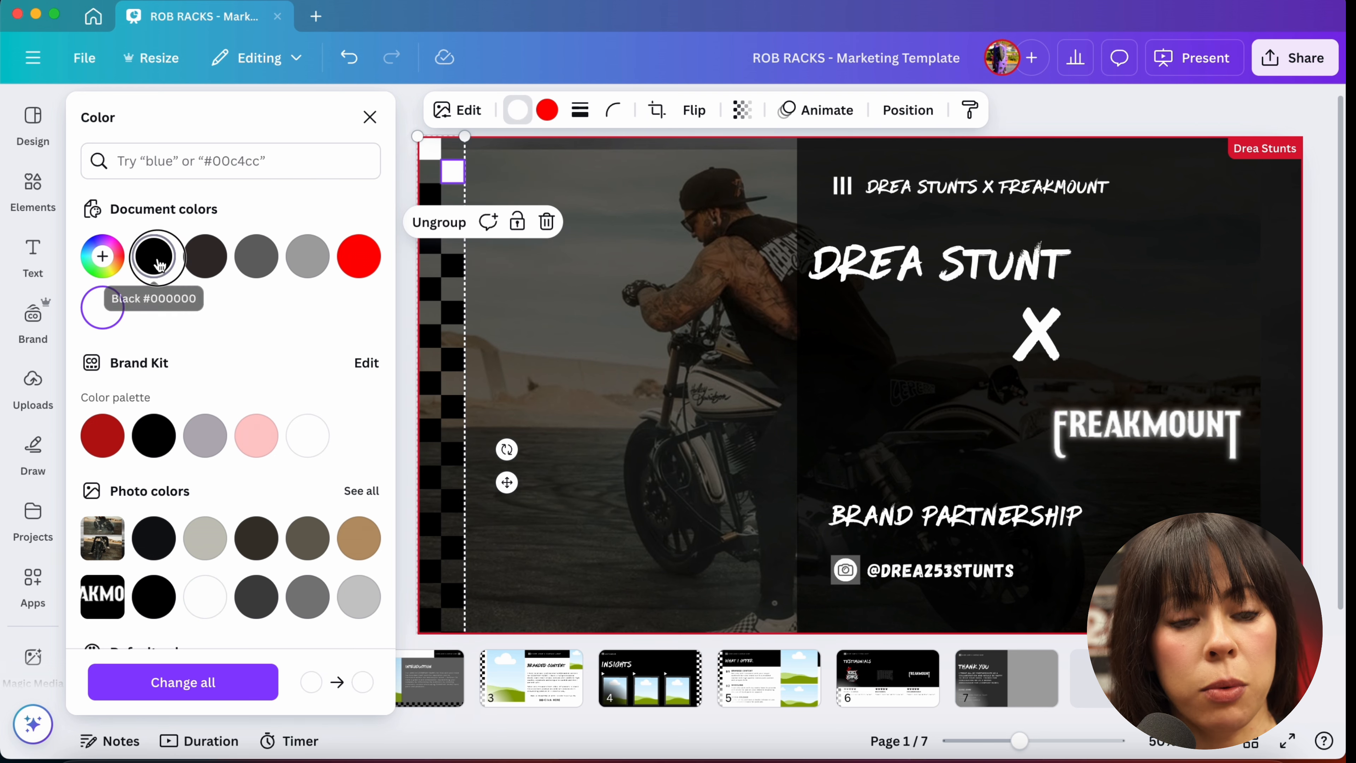
pyautogui.click(154, 256)
pyautogui.click(425, 154)
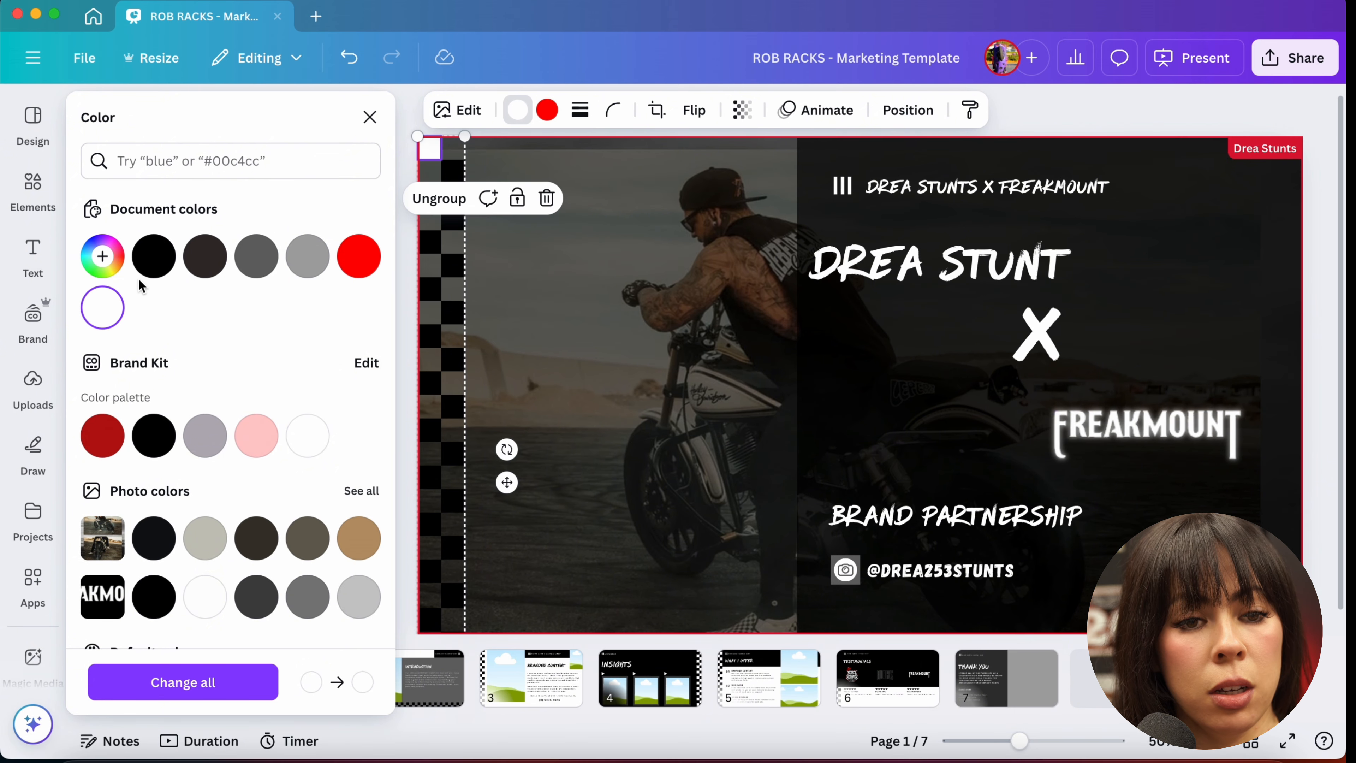
pyautogui.click(154, 257)
pyautogui.click(401, 526)
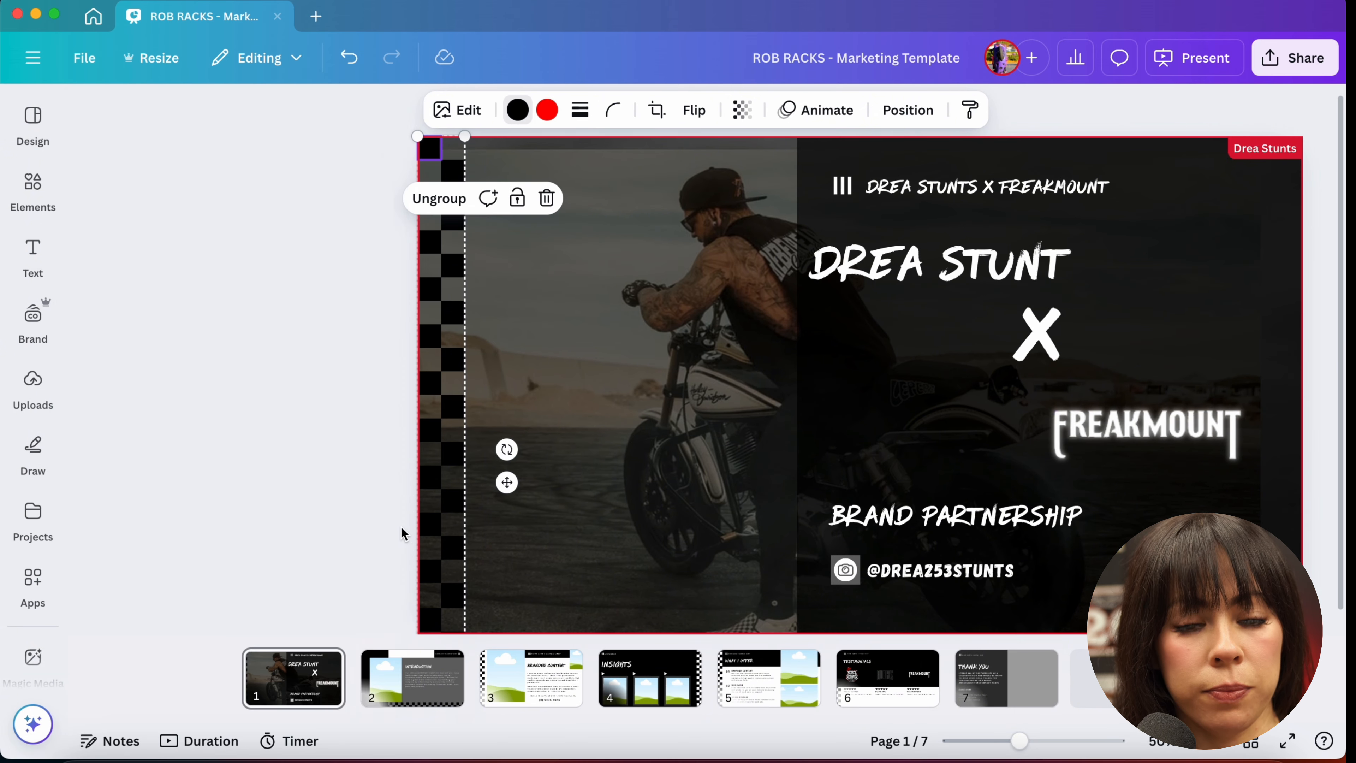
pyautogui.click(232, 494)
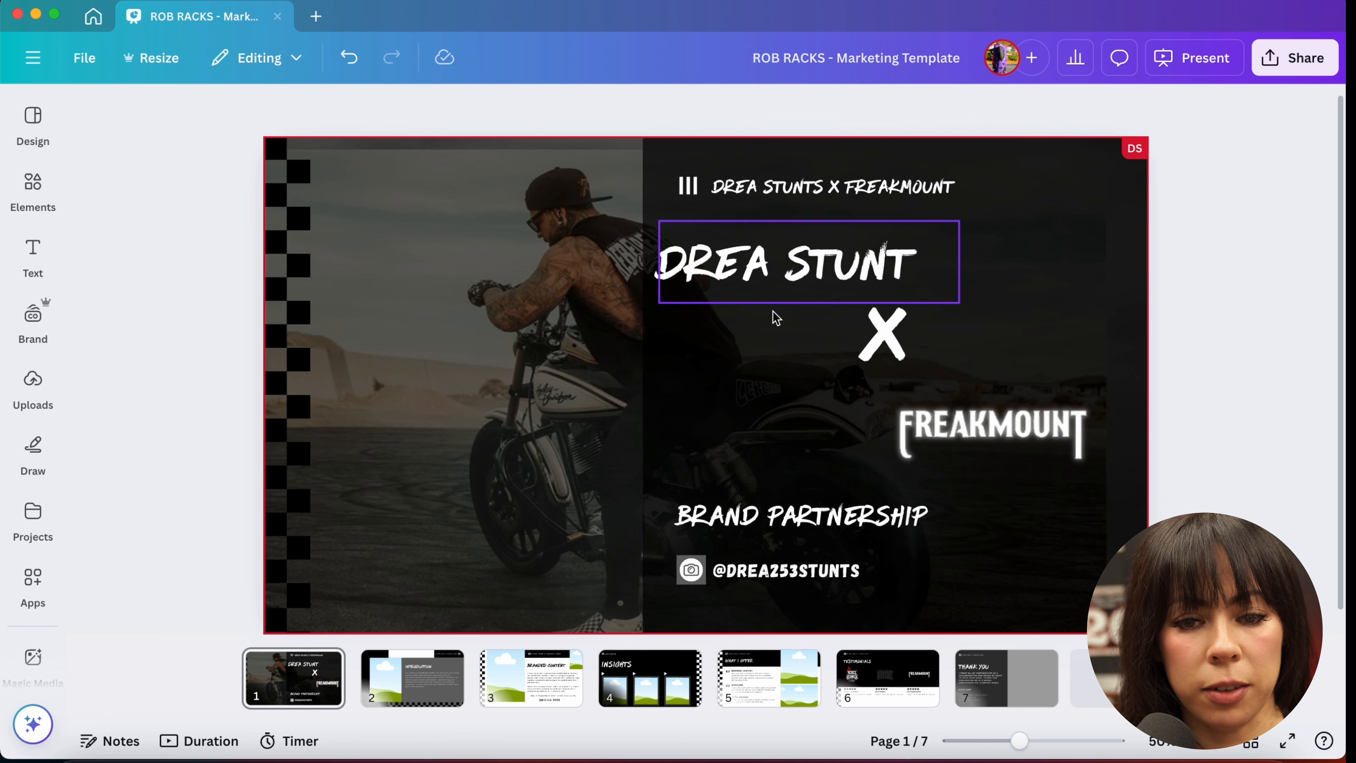
# Step: Go to slide 2 and replace the header text with DREA STUNTS X FREAKMOUNT
pyautogui.click(405, 696)
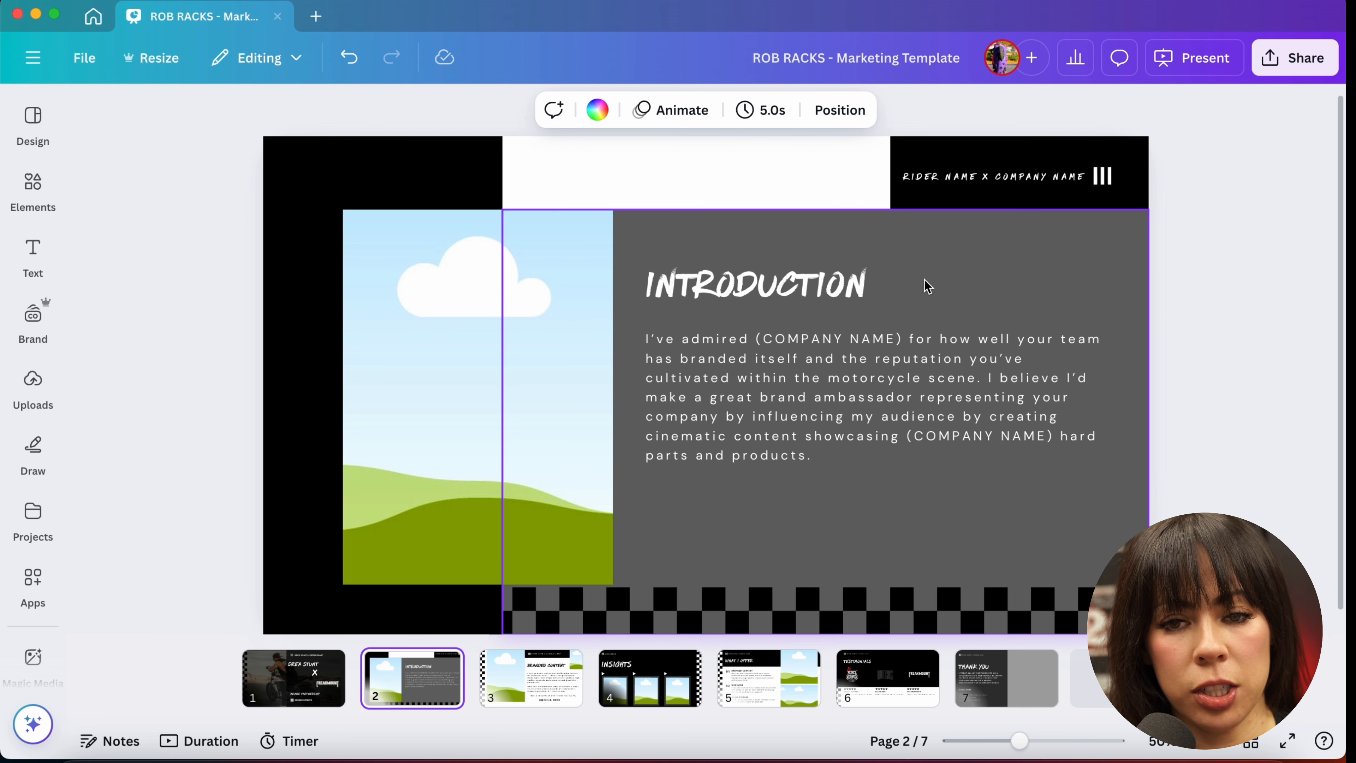
pyautogui.doubleClick(950, 181)
pyautogui.tripleClick(950, 181)
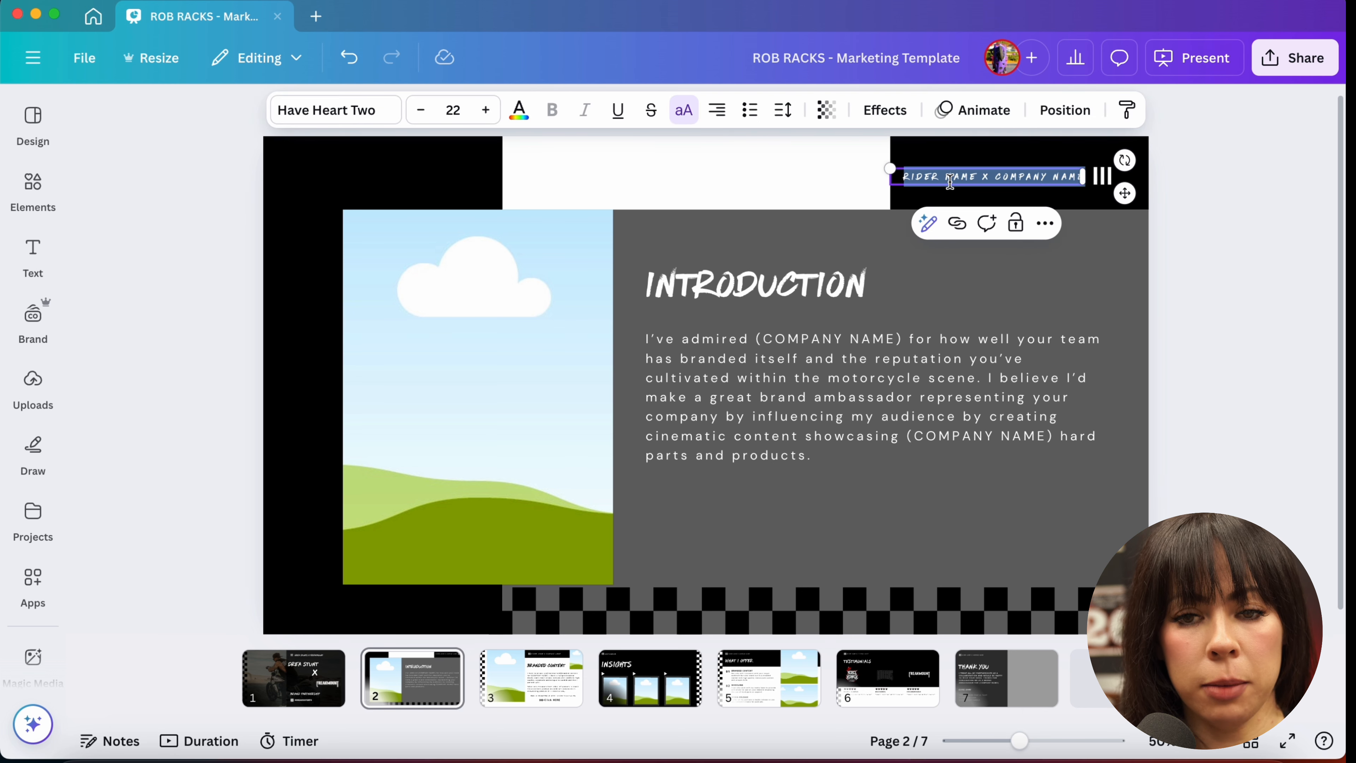
pyautogui.write('DA')
pyautogui.write('EA STU')
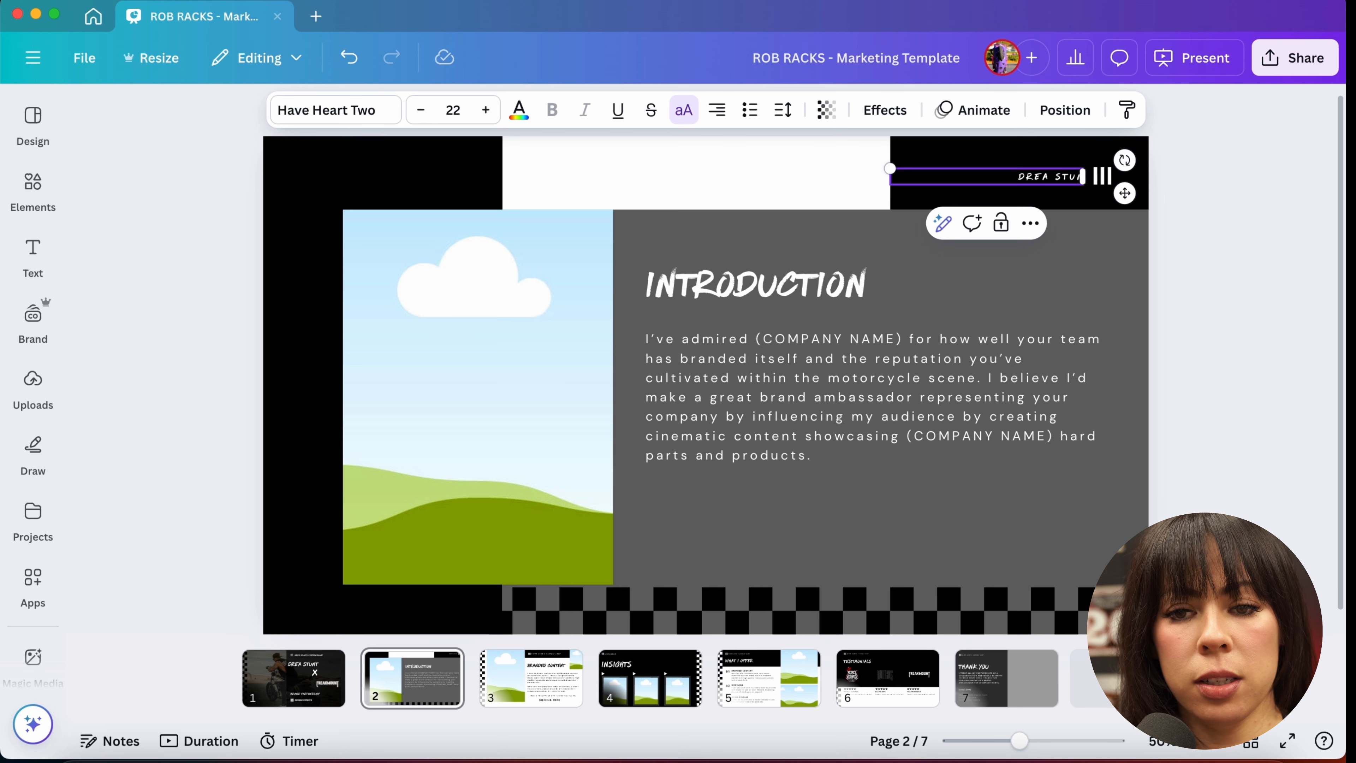
pyautogui.write('NTS X FREAKM')
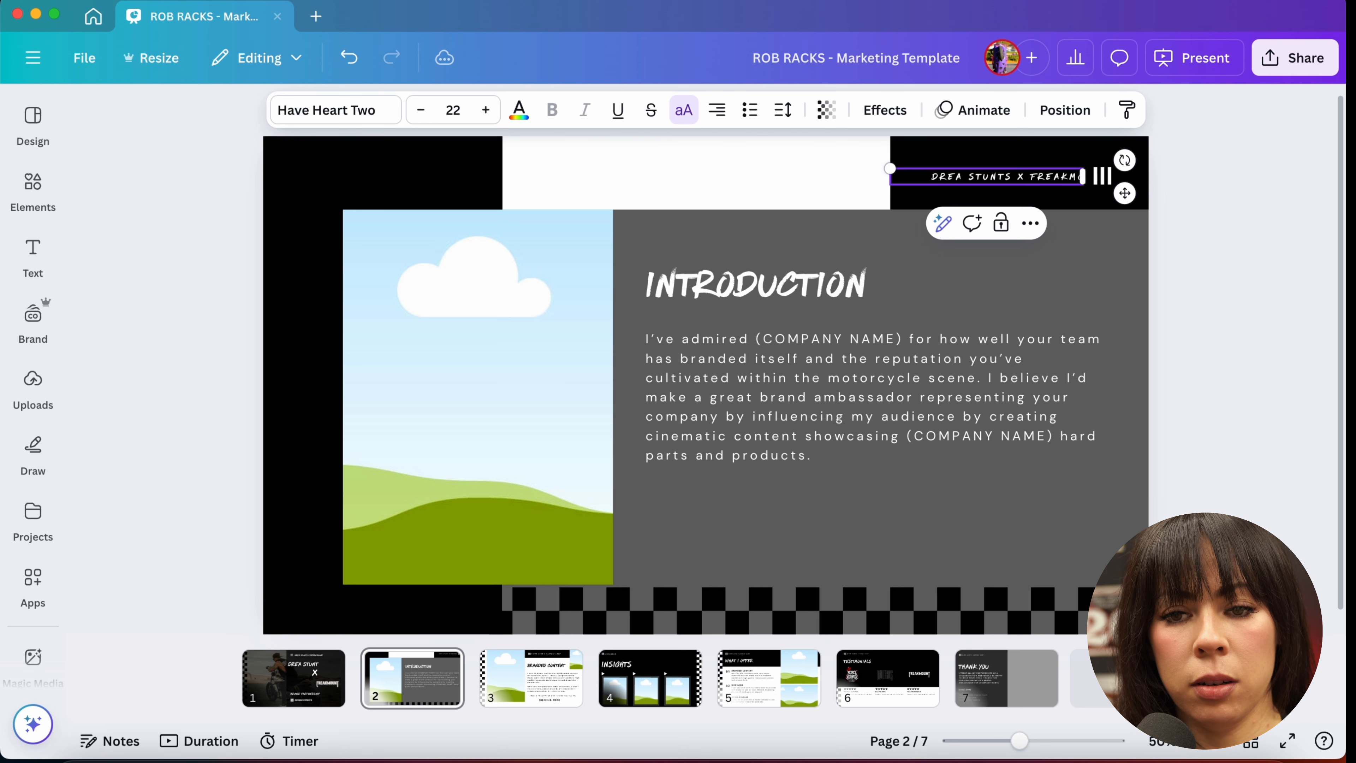
pyautogui.write('OUNT')
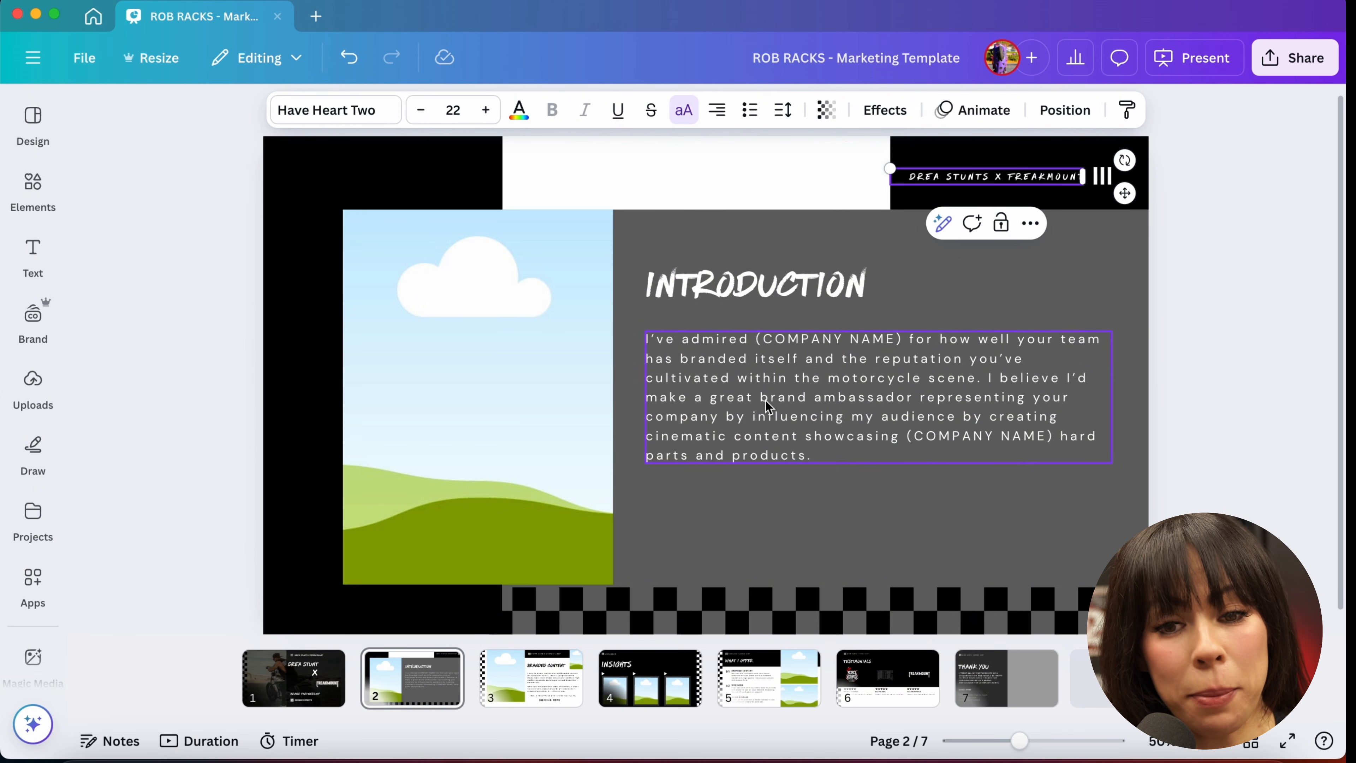
# Step: Examine the introduction paragraph and its COMPANY NAME placeholders
pyautogui.click(765, 401)
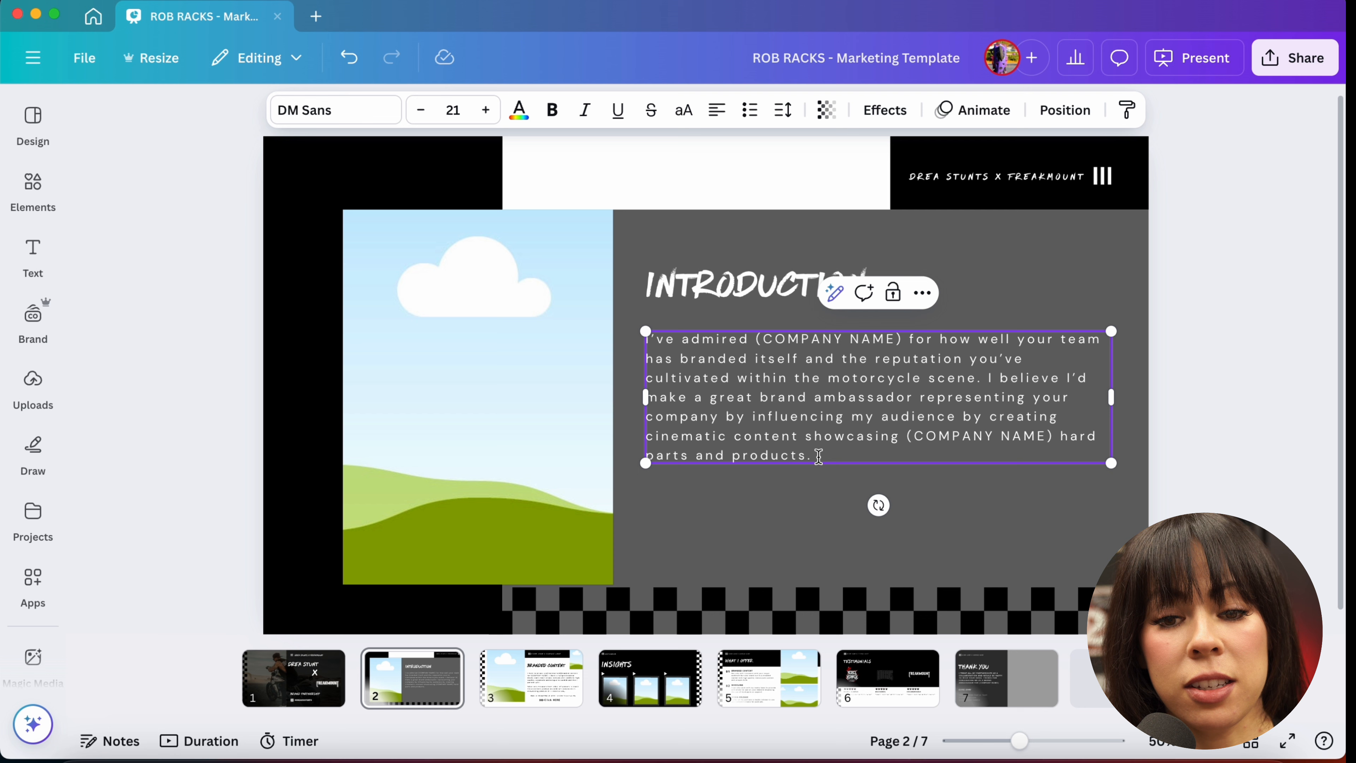
pyautogui.moveTo(819, 457); pyautogui.dragTo(644, 342)
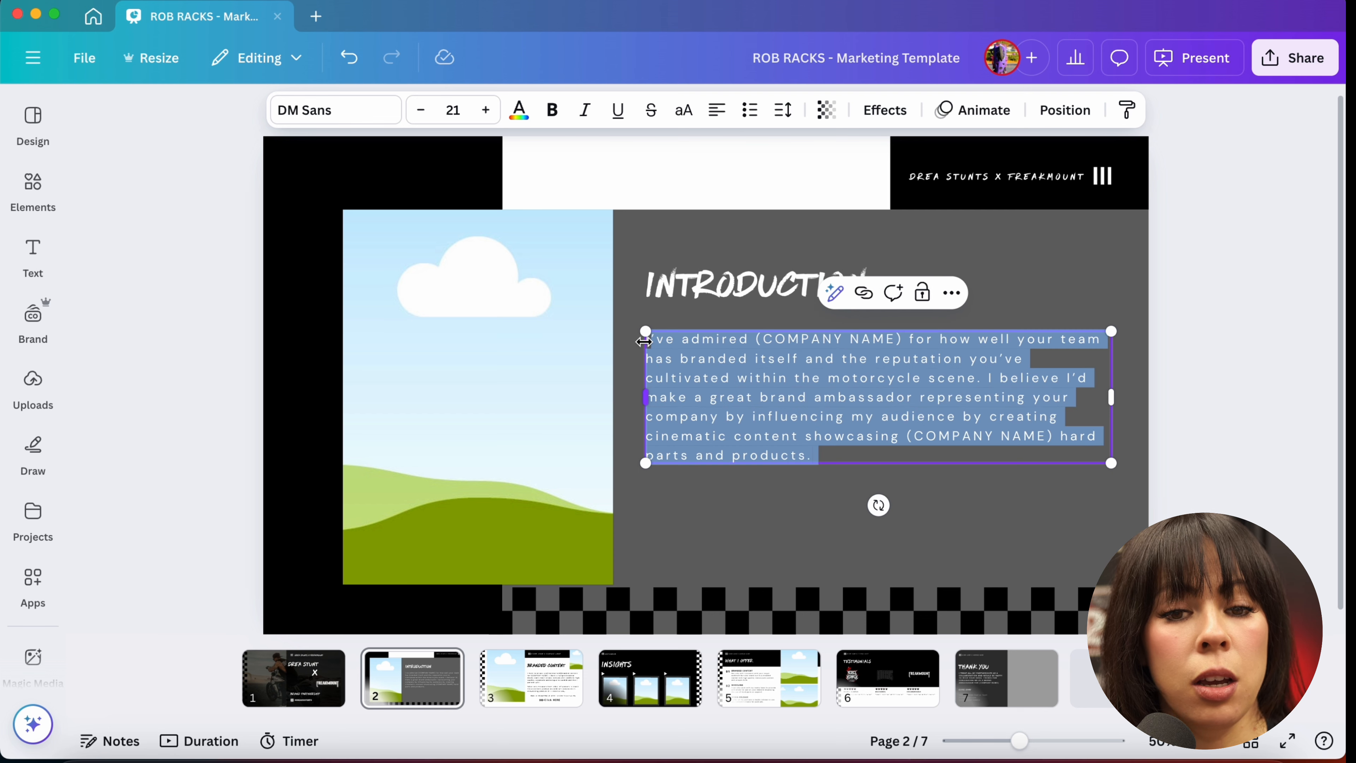
pyautogui.click(697, 359)
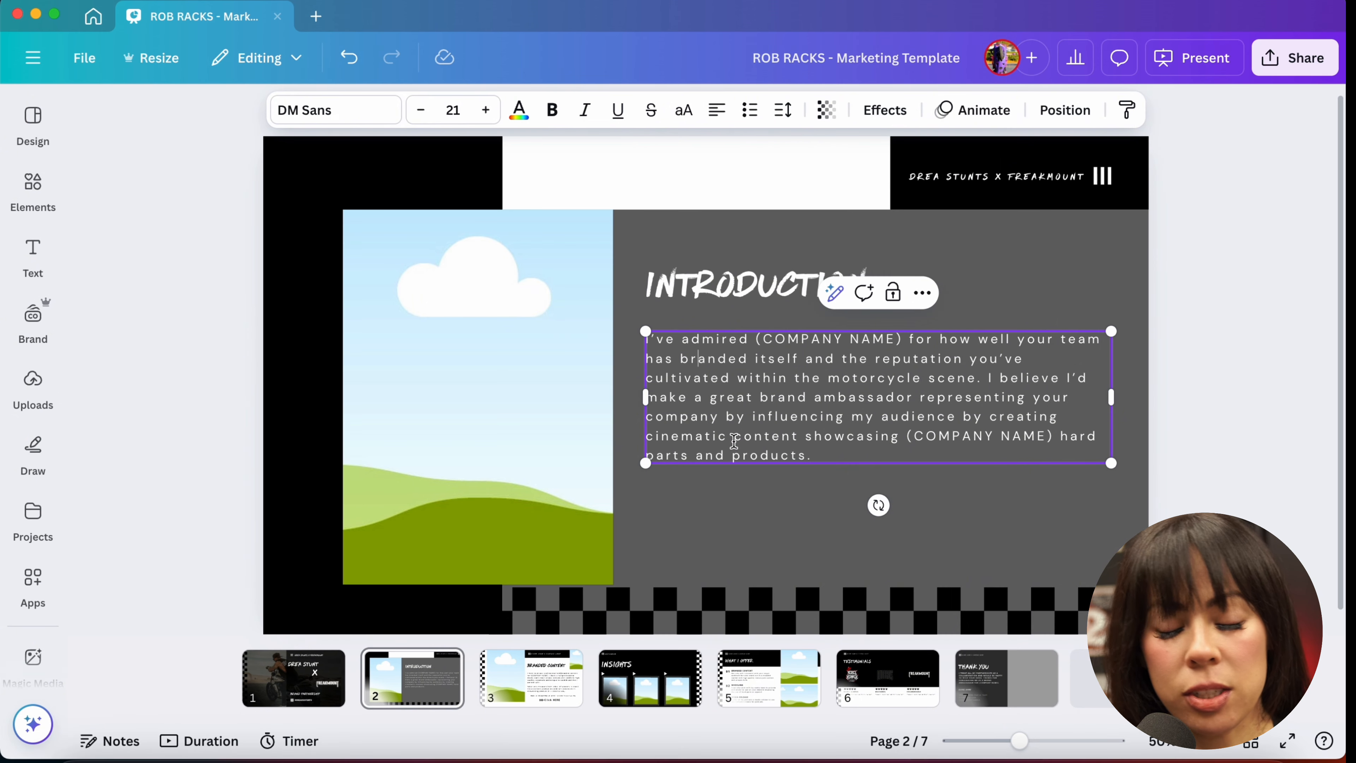
pyautogui.doubleClick(767, 346)
pyautogui.doubleClick(766, 346)
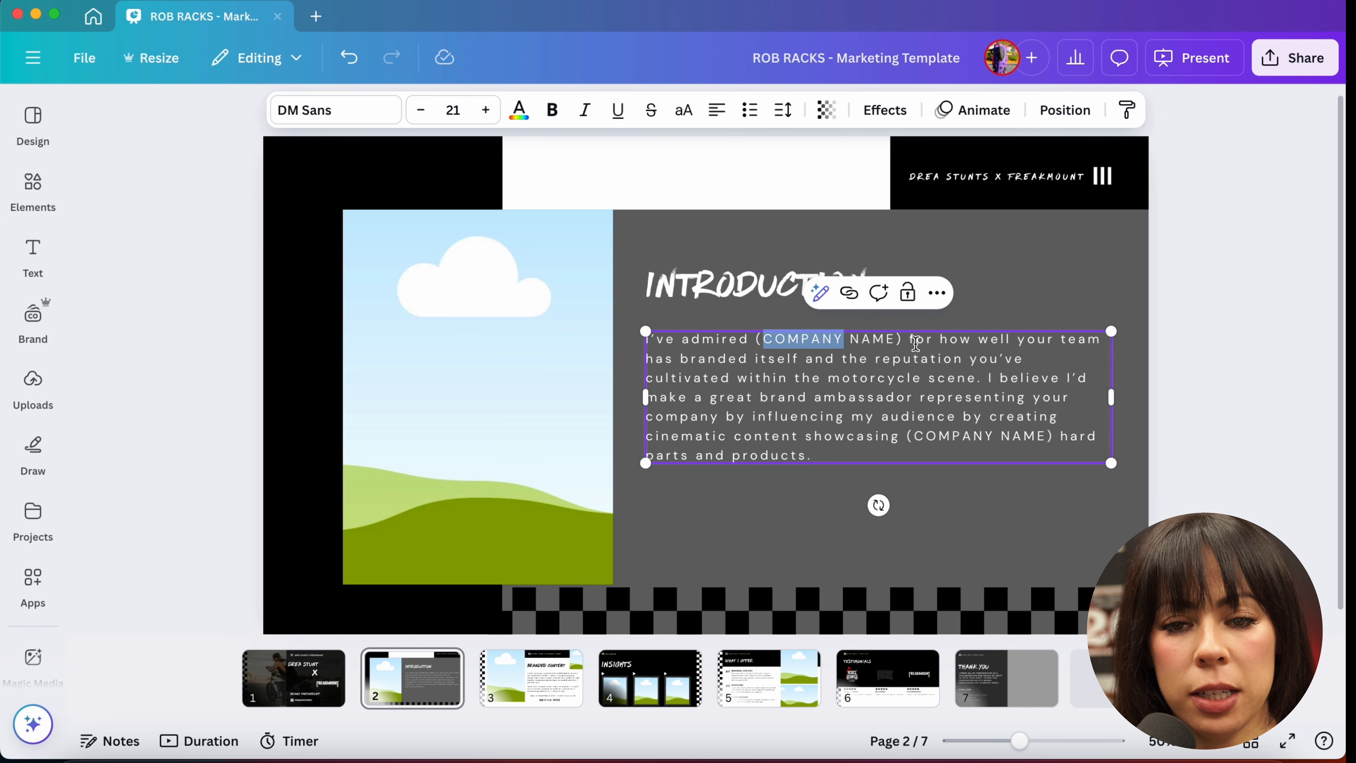
pyautogui.click(897, 345)
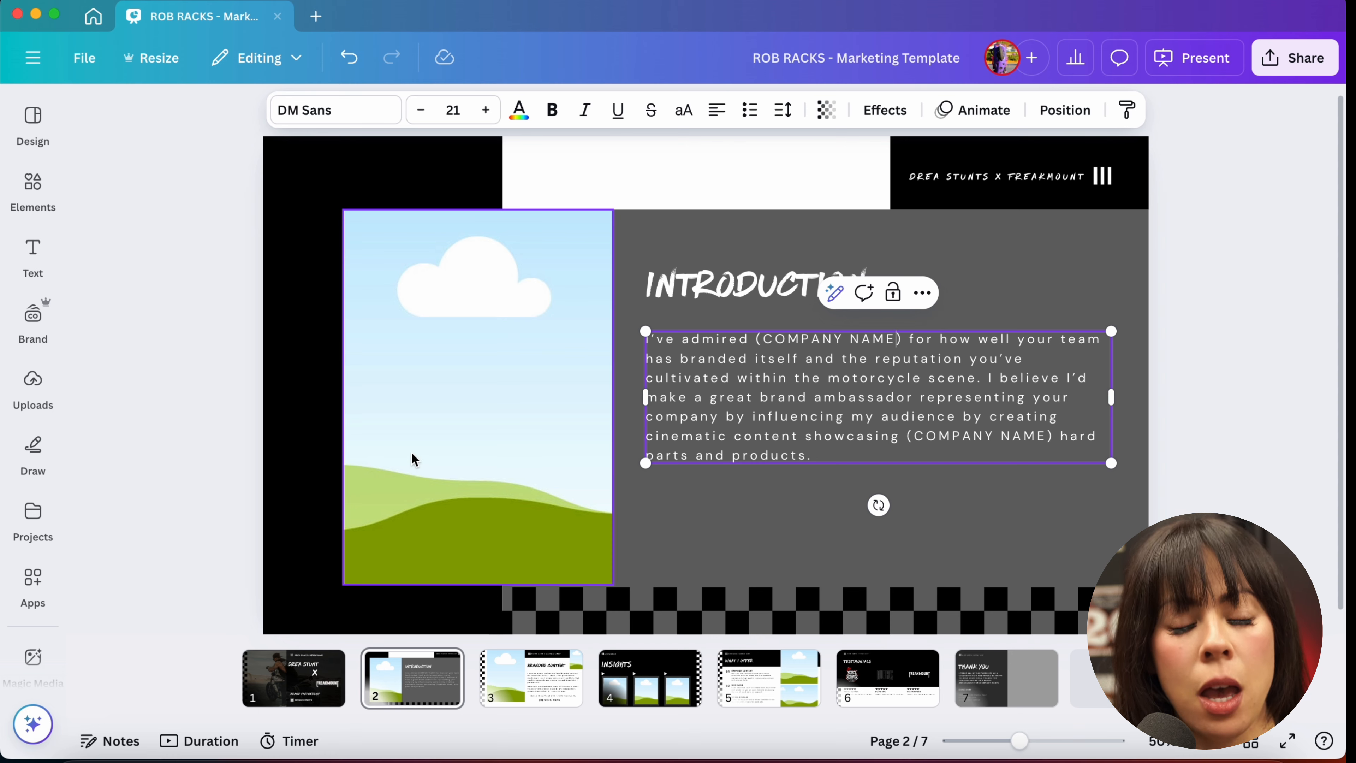
pyautogui.click(423, 446)
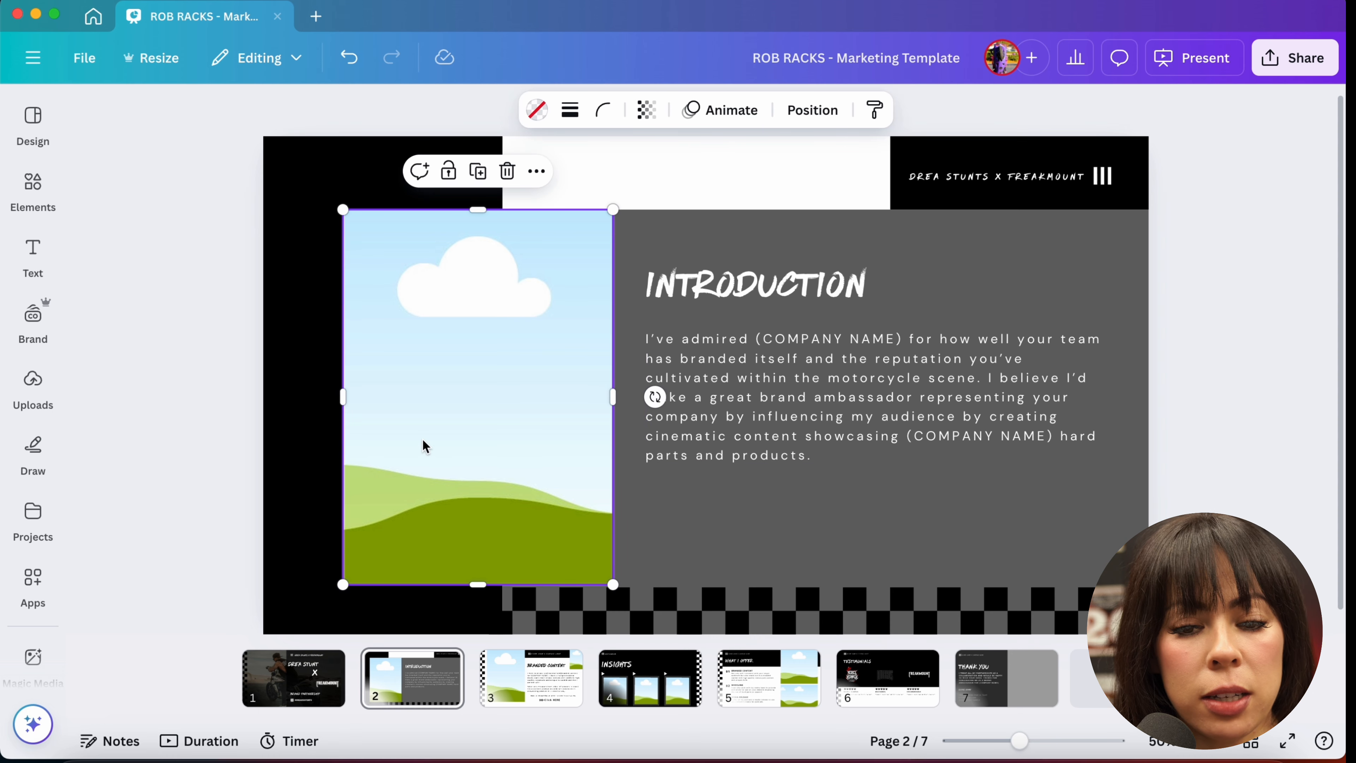
pyautogui.click(29, 395)
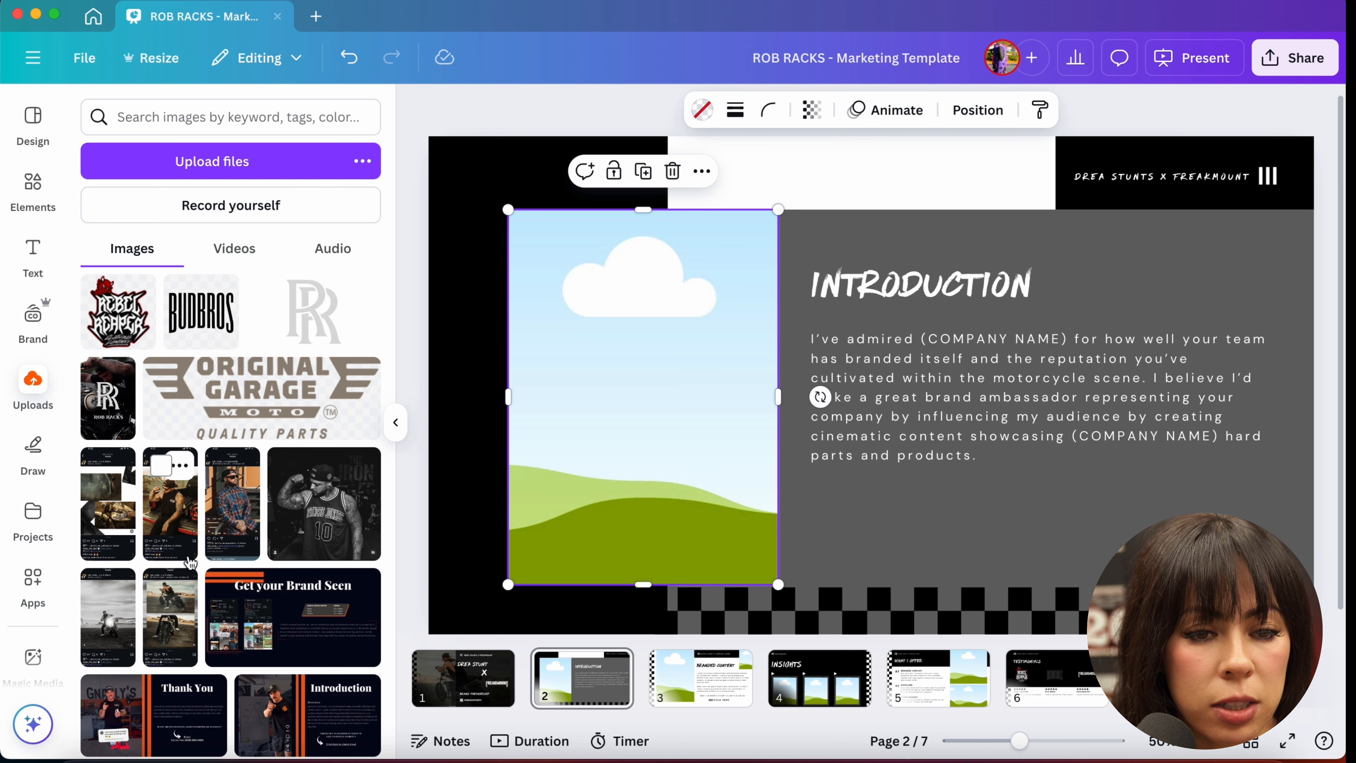
pyautogui.click(110, 497)
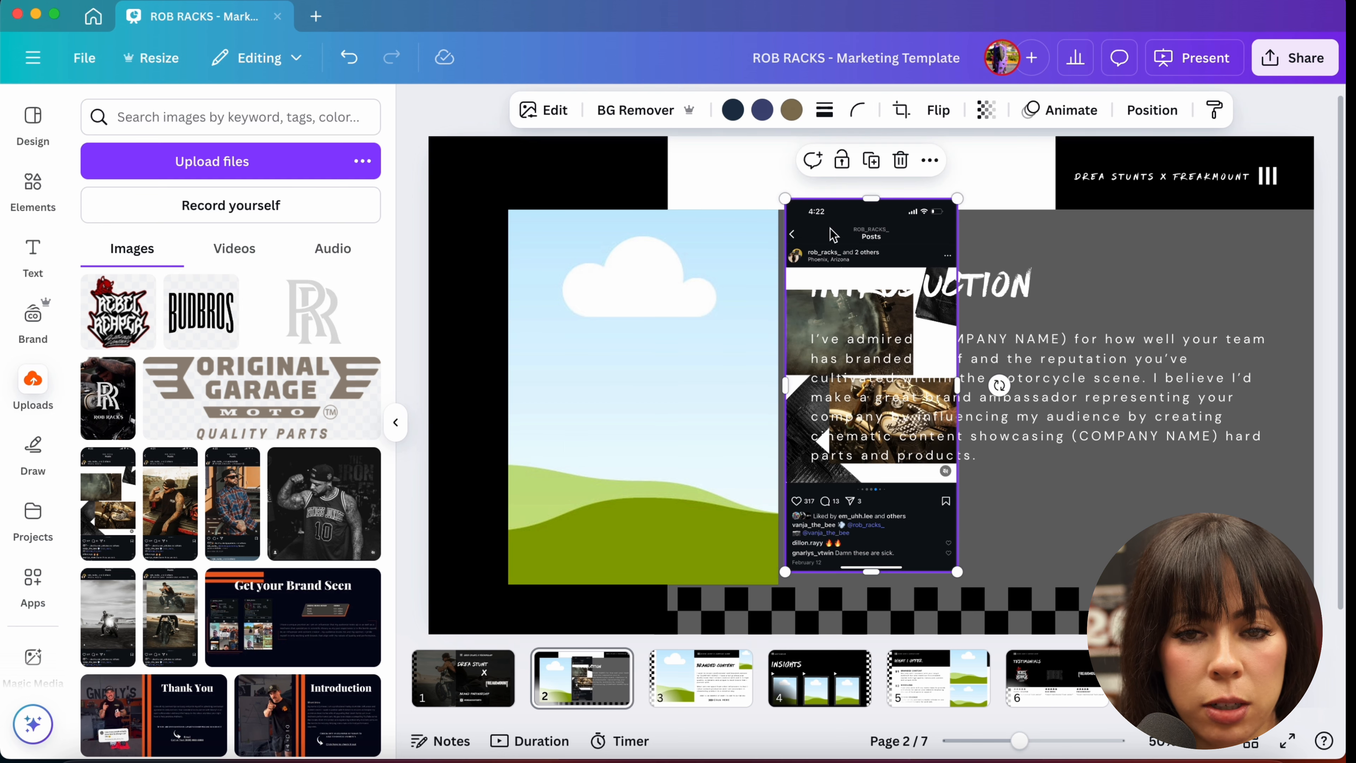
pyautogui.press('Delete')
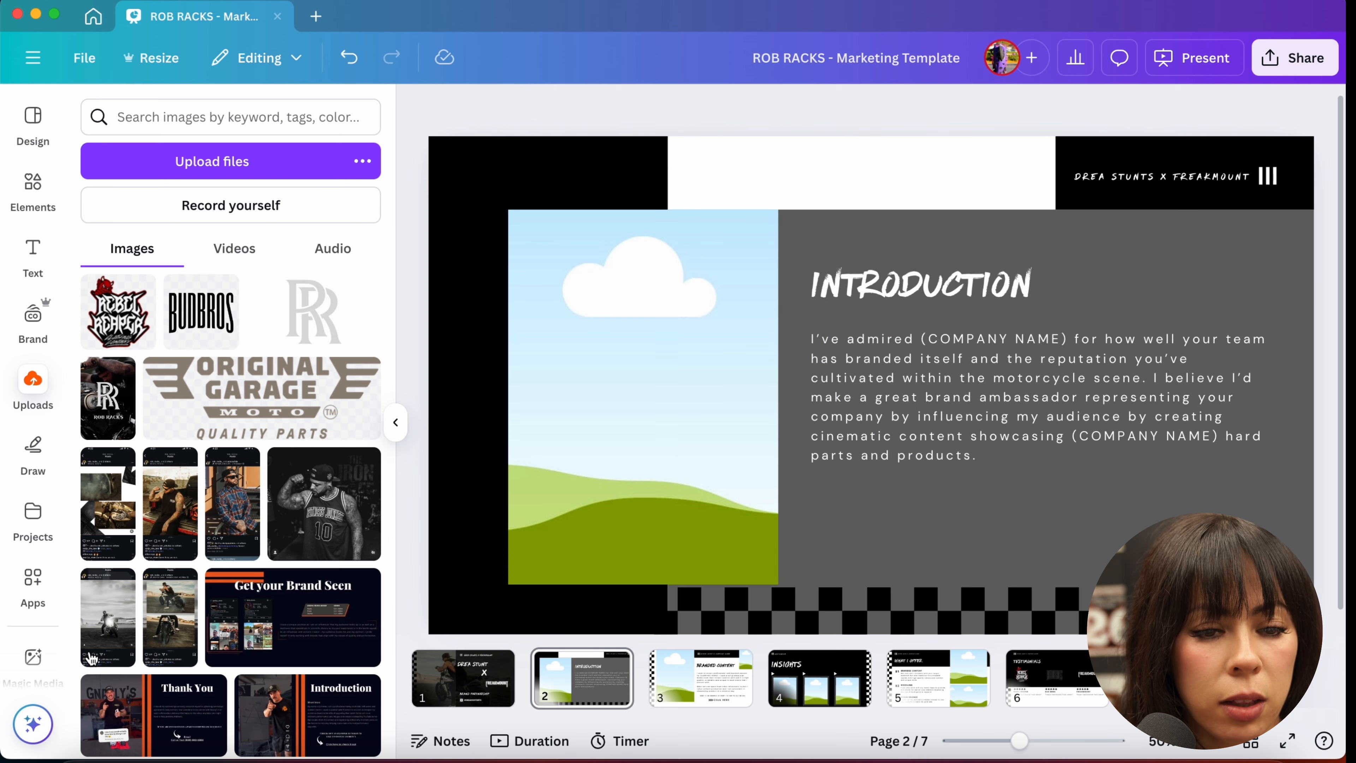
# Step: Place the uploaded black-and-white motorcycle photo into the image frame on slide 2
pyautogui.click(92, 630)
pyautogui.moveTo(92, 630); pyautogui.dragTo(557, 373)
pyautogui.click(557, 373)
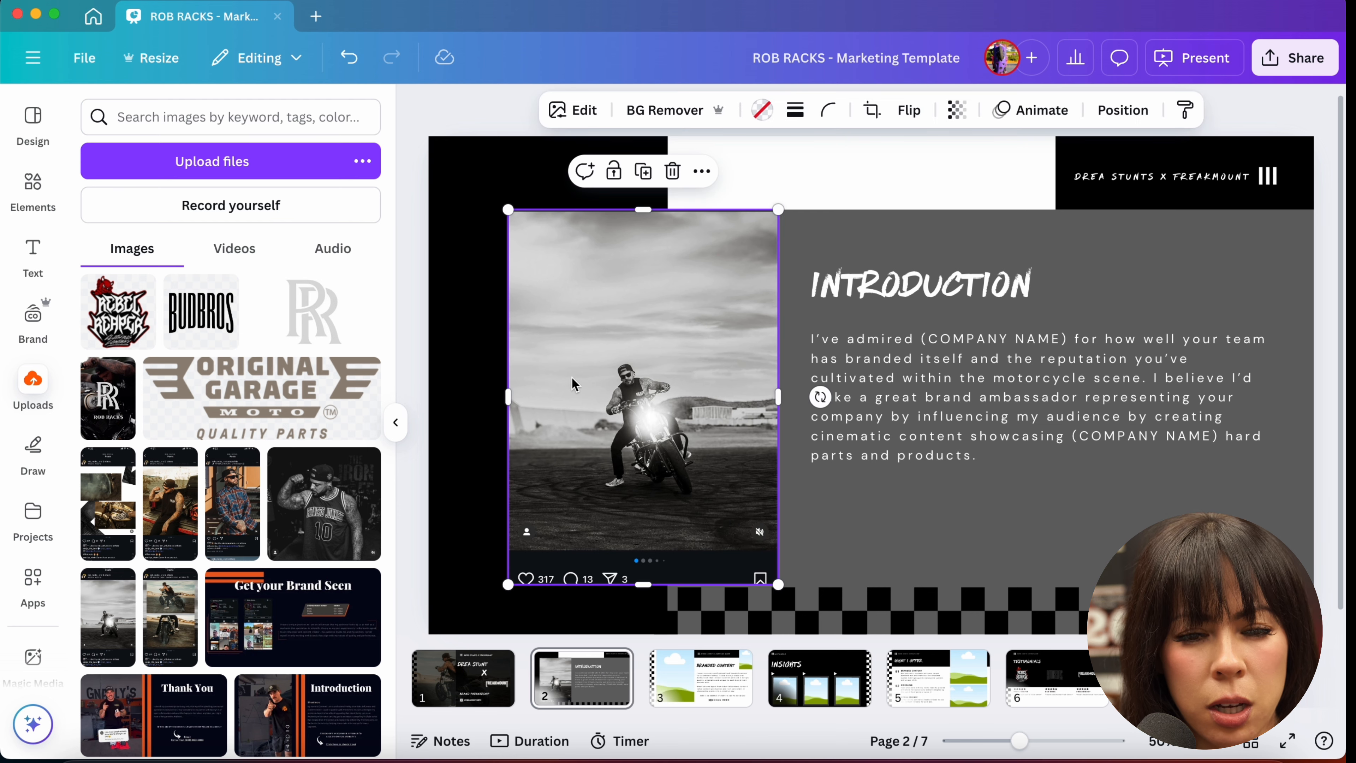
# Step: Crop the photo inside its frame, enlarging it and shifting it to center the rider
pyautogui.doubleClick(613, 413)
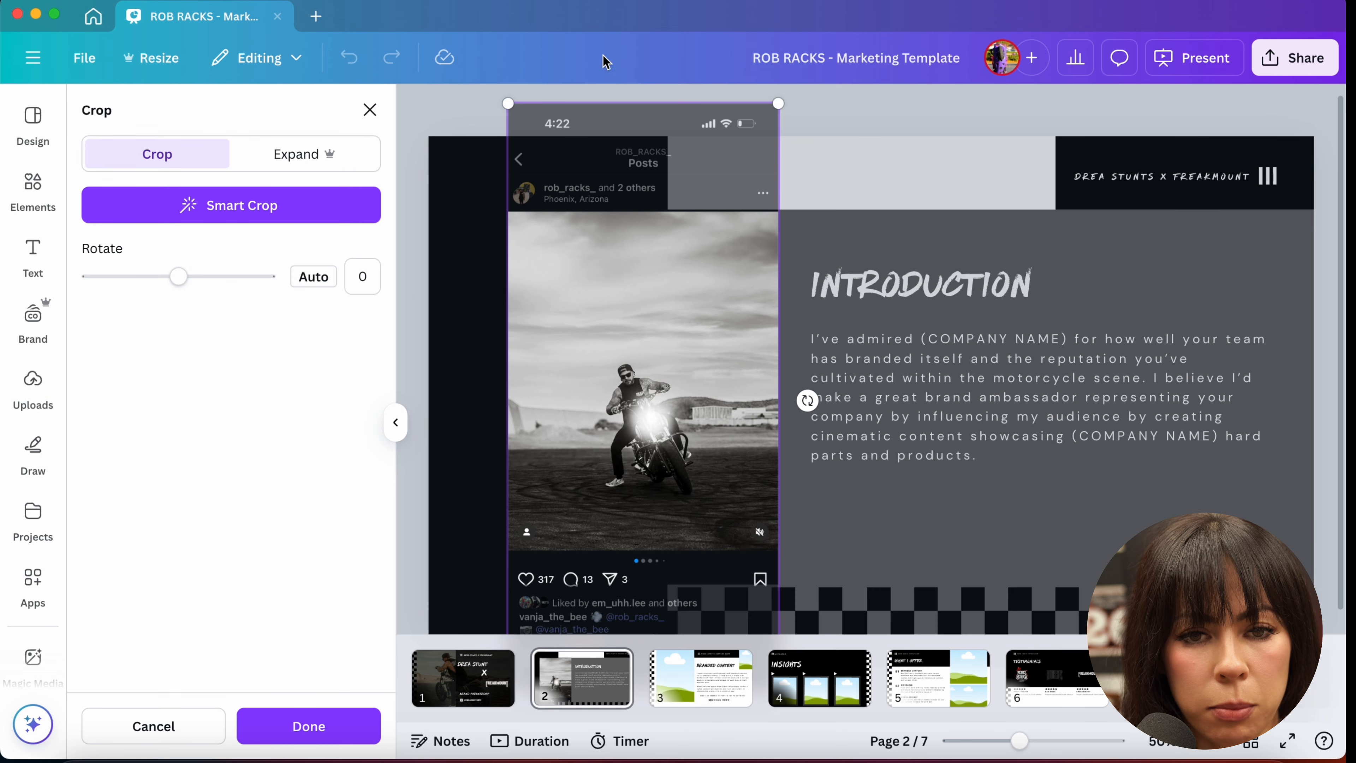
pyautogui.moveTo(508, 103); pyautogui.dragTo(302, 58)
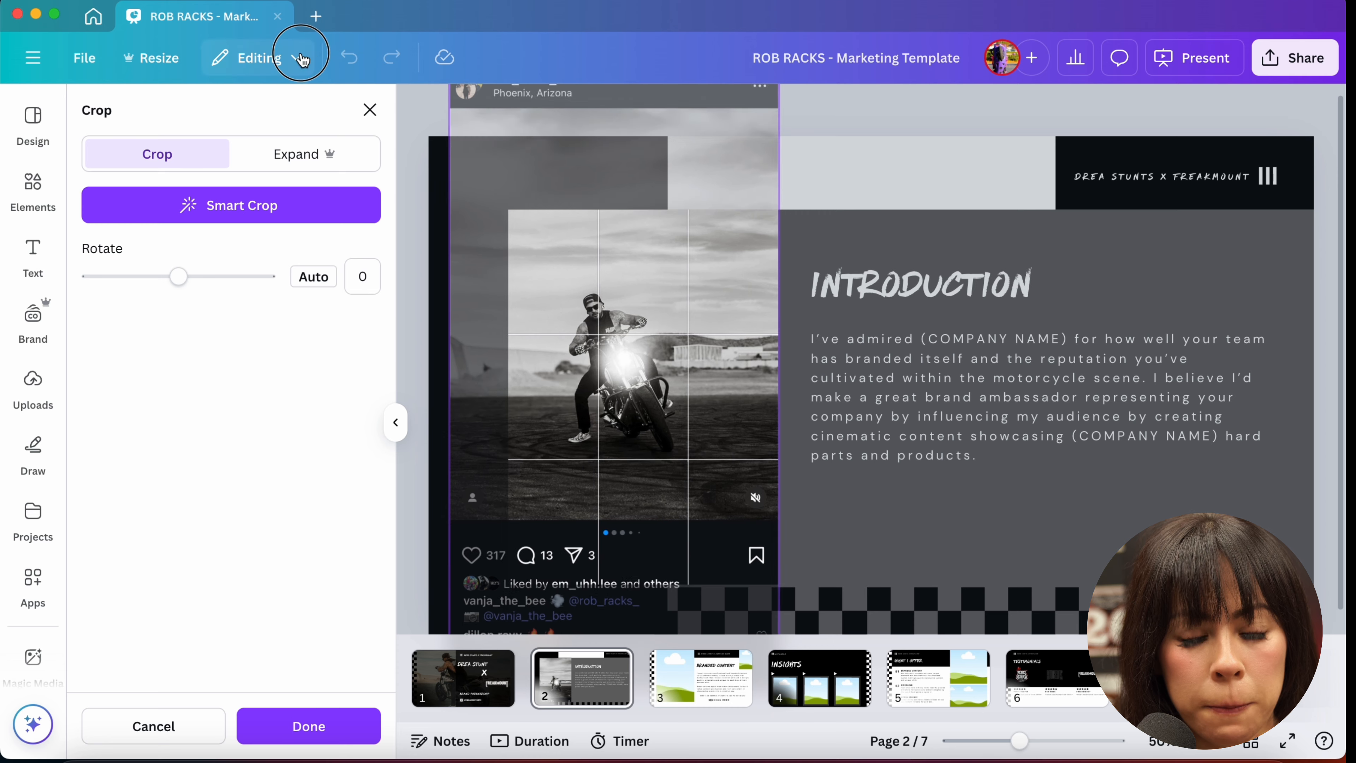
pyautogui.moveTo(593, 332); pyautogui.dragTo(649, 409)
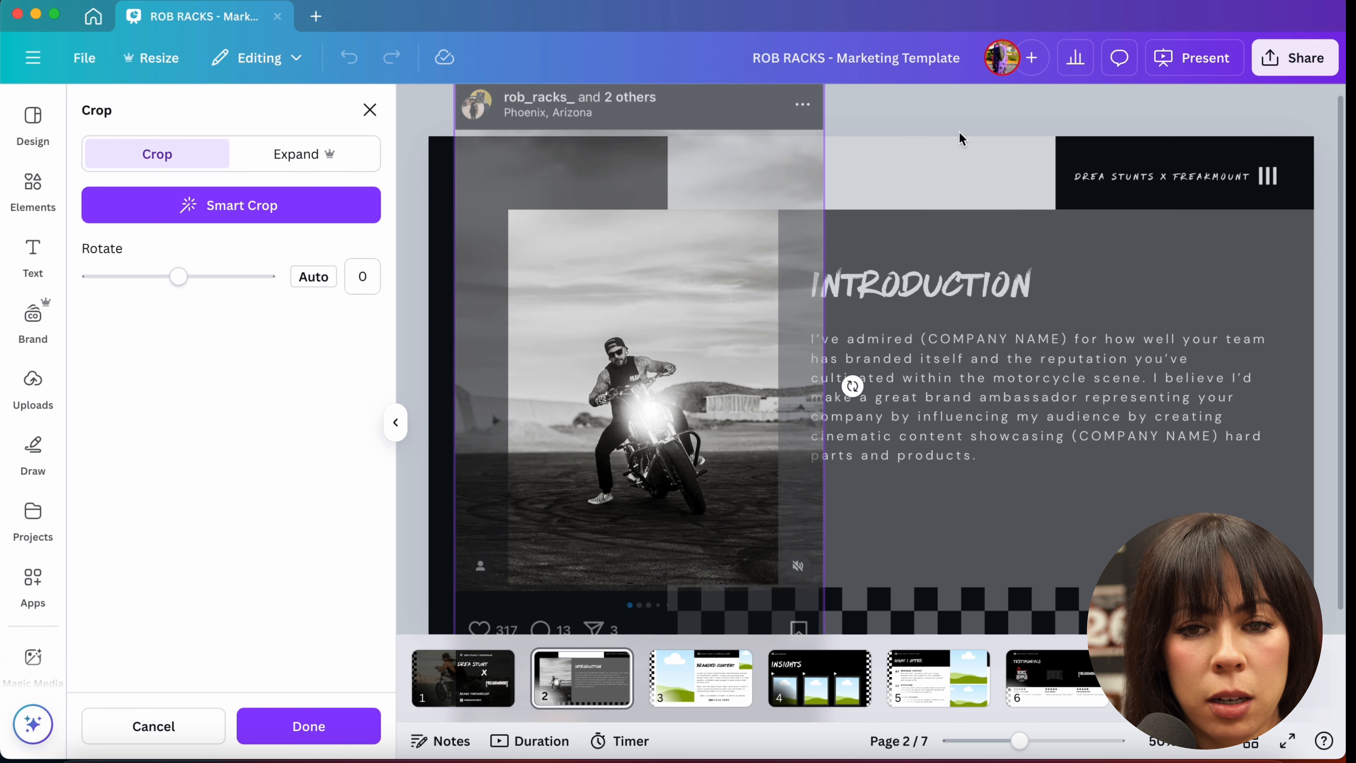
pyautogui.press('Escape')
pyautogui.click(929, 172)
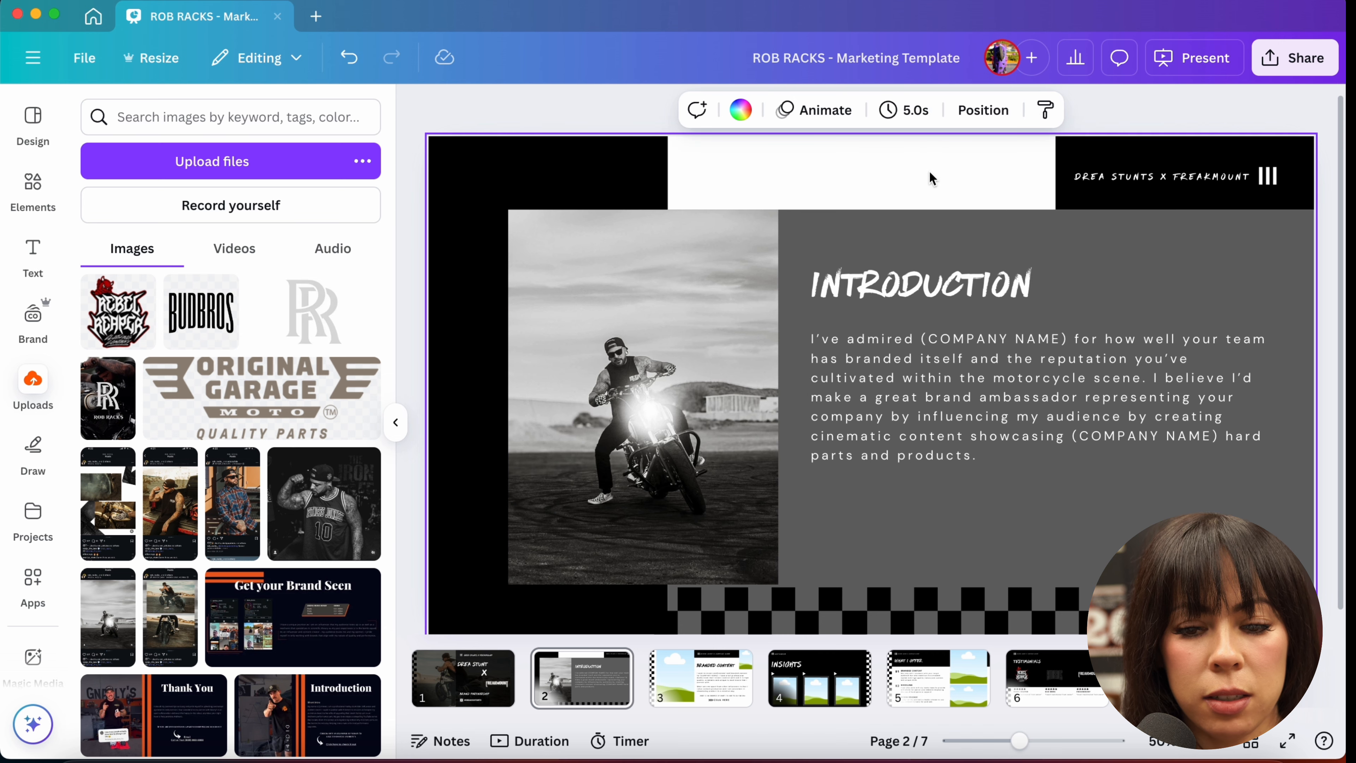
# Step: Recolor the left border bar and the header box with the brand kit red
pyautogui.scroll(-1, 929, 170)
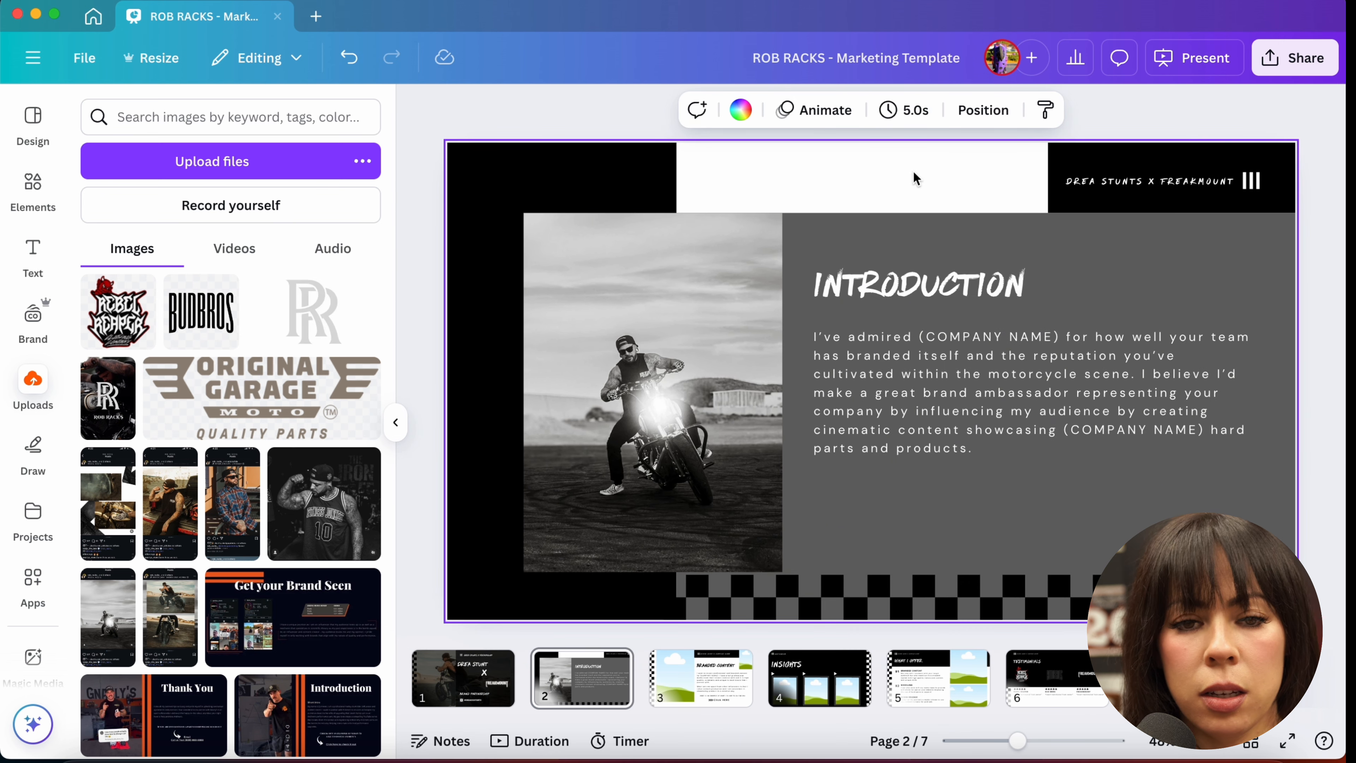
pyautogui.click(396, 422)
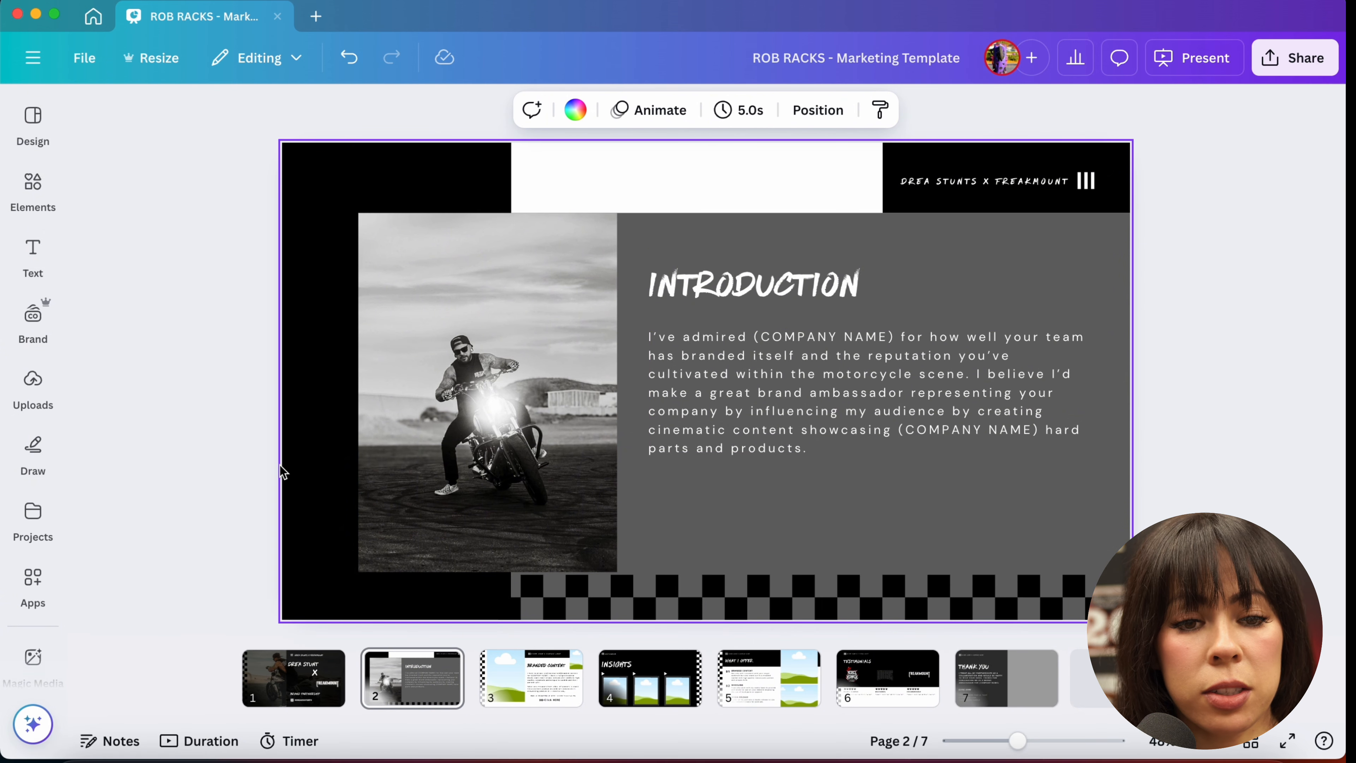
pyautogui.click(335, 427)
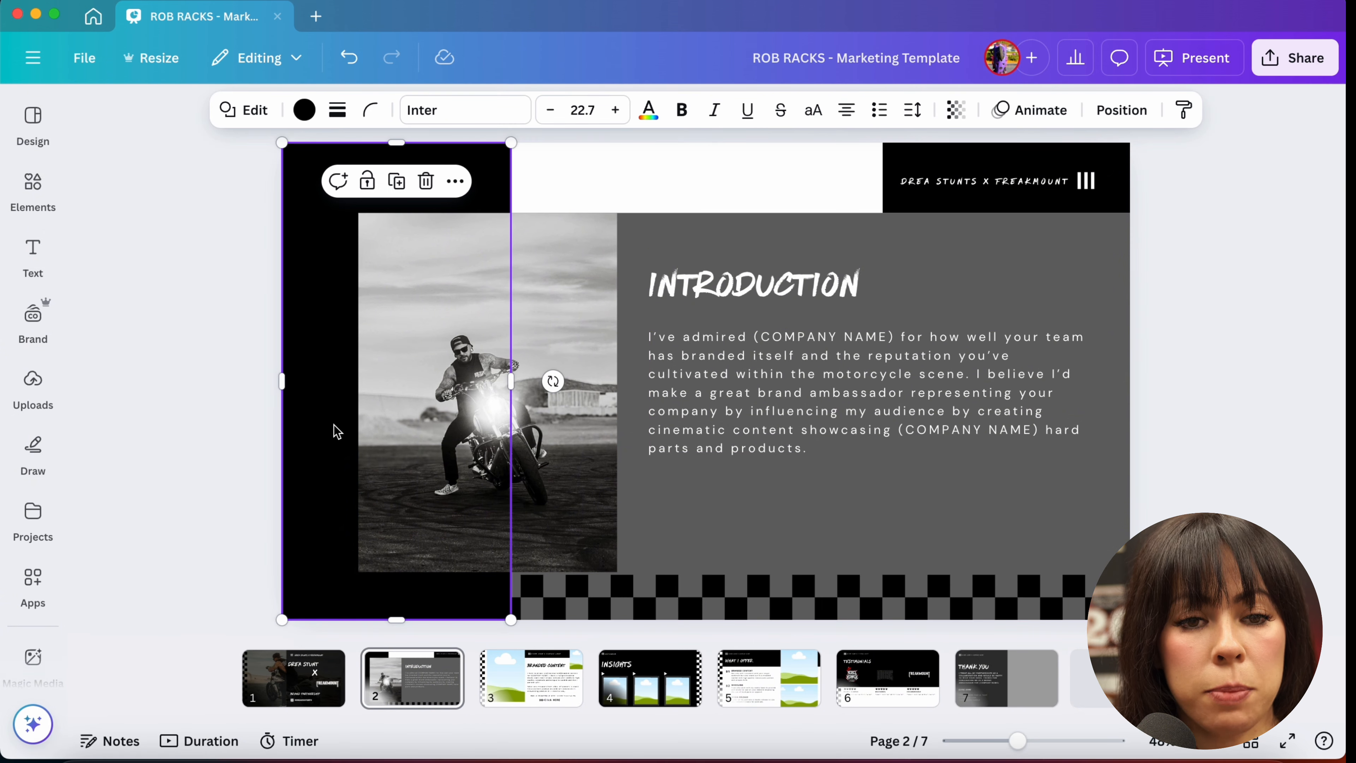
pyautogui.click(308, 122)
pyautogui.click(96, 492)
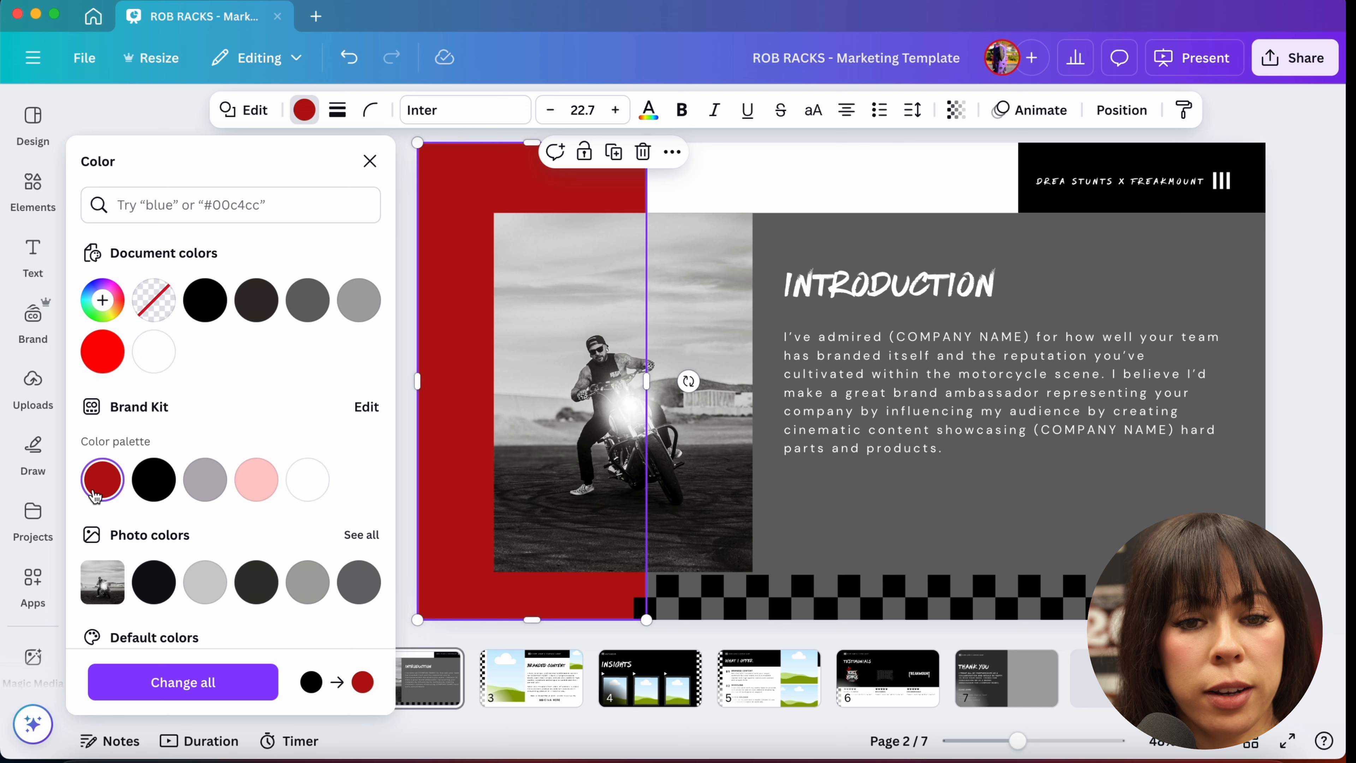
pyautogui.click(1079, 202)
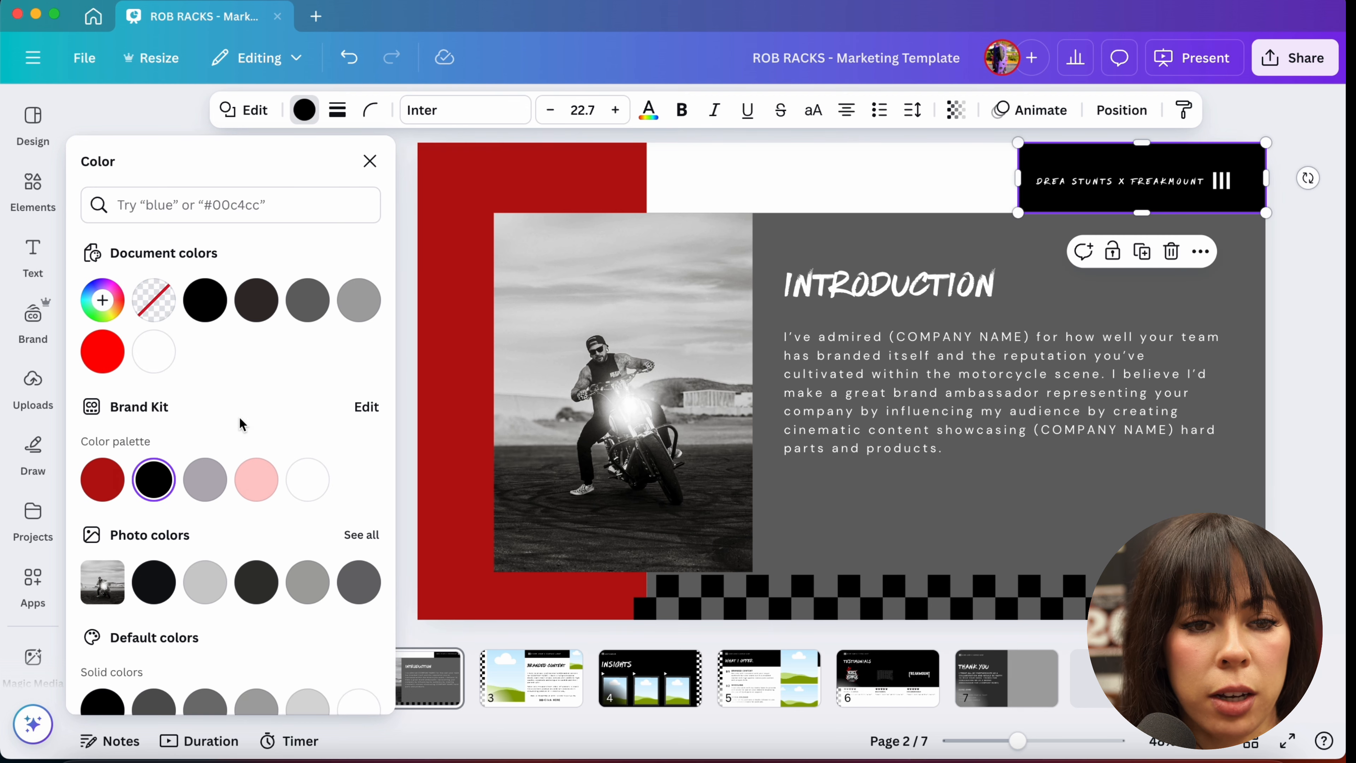
pyautogui.click(103, 479)
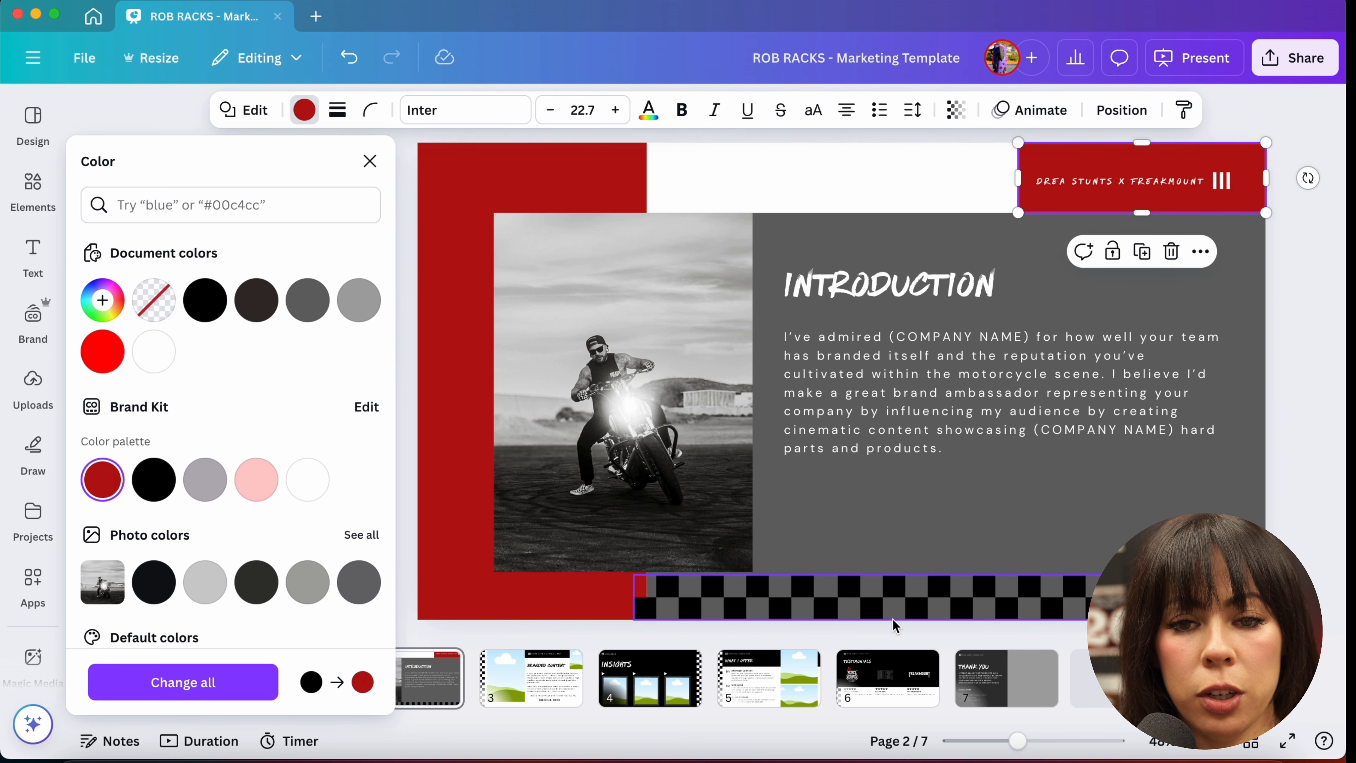
# Step: Change the INTRODUCTION heading font to Anton
pyautogui.click(869, 285)
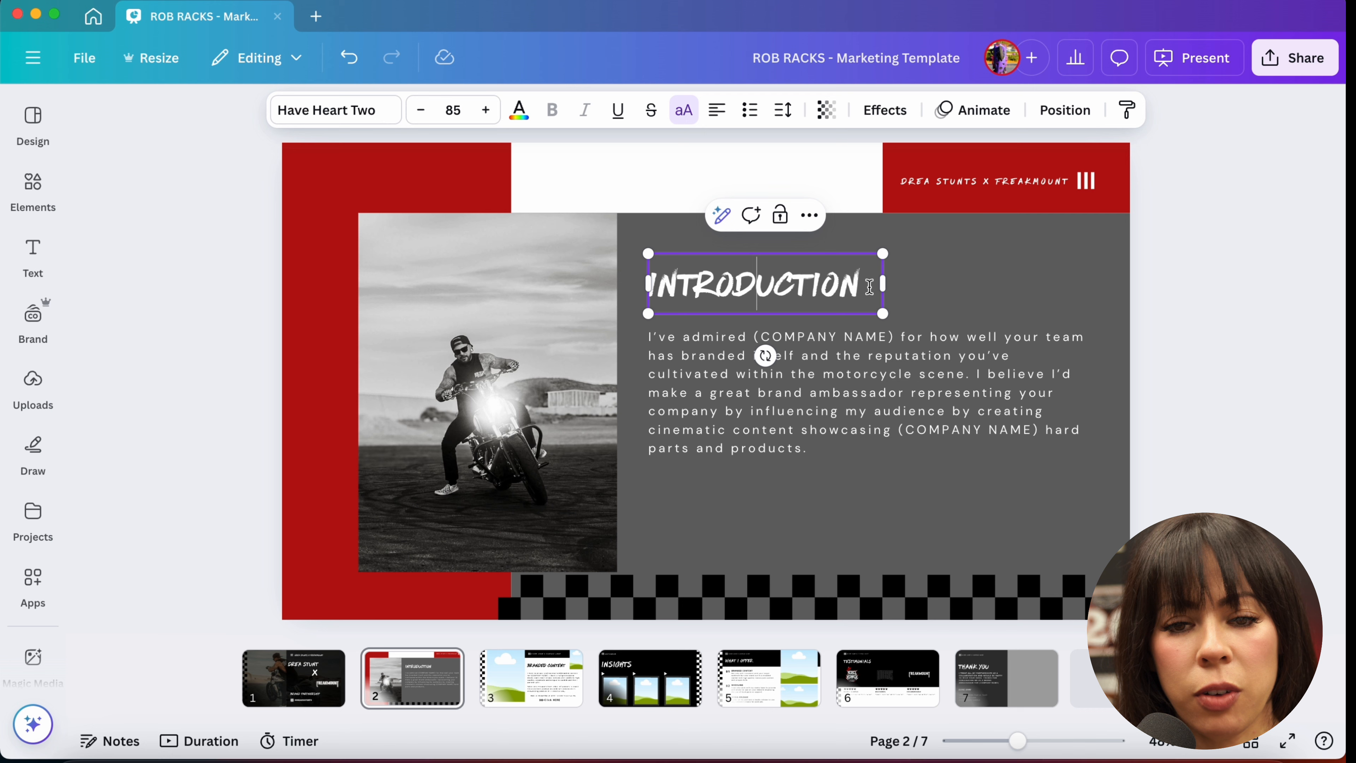
pyautogui.doubleClick(810, 293)
pyautogui.click(363, 126)
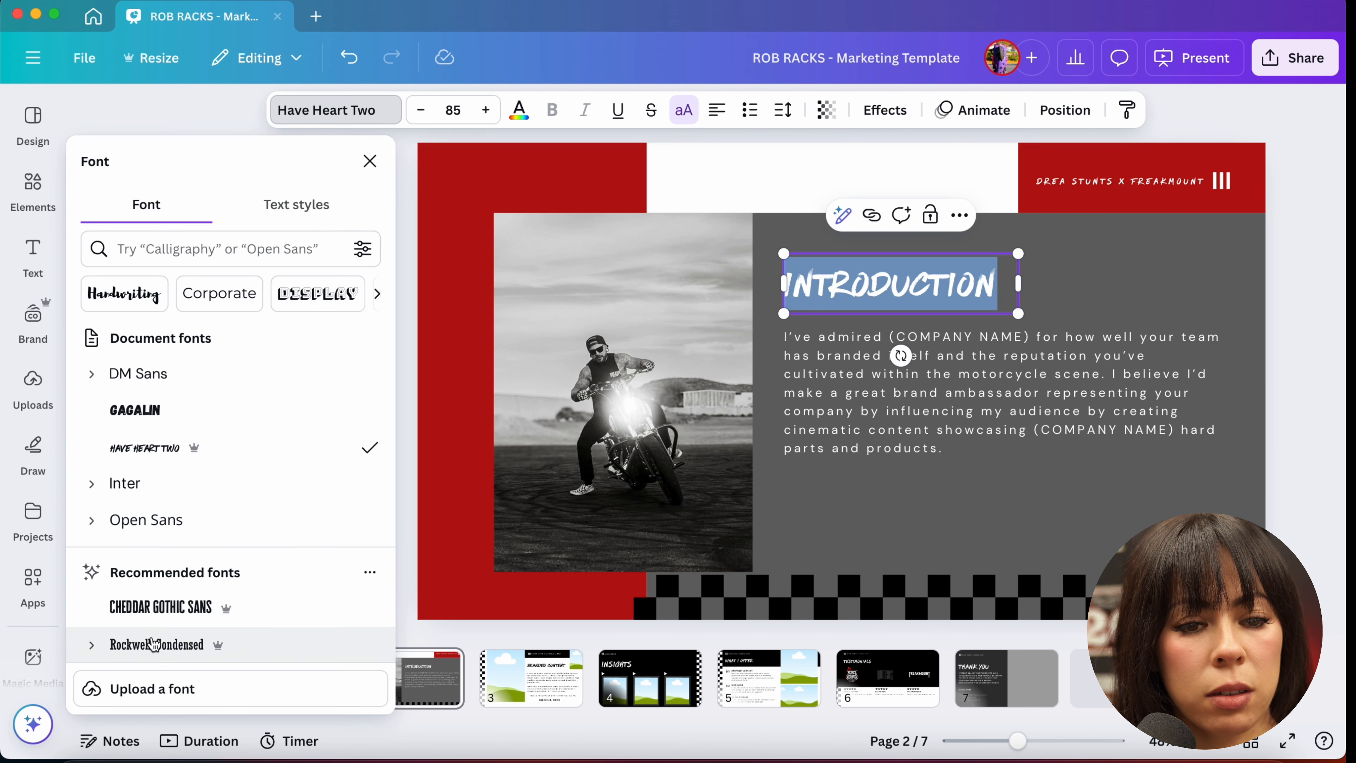
pyautogui.scroll(-3, 173, 662)
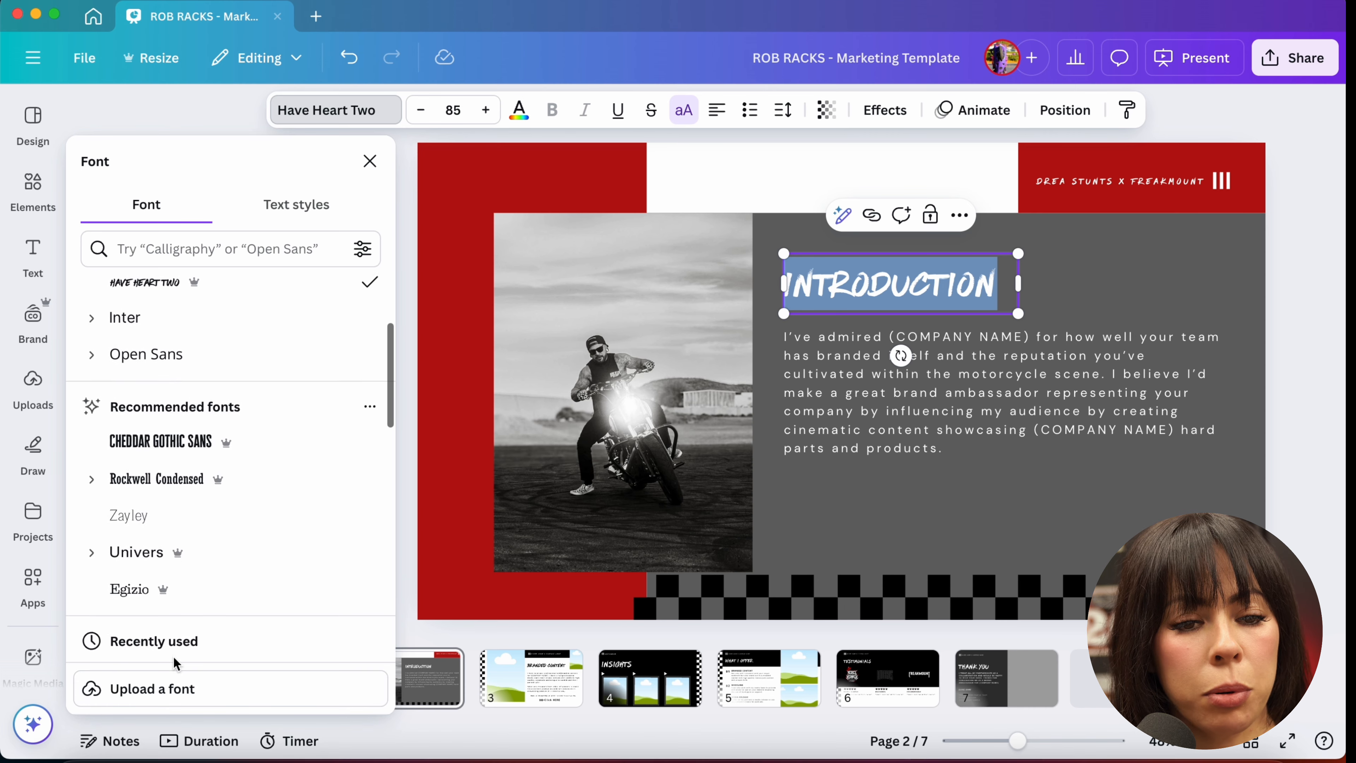
pyautogui.scroll(-1, 176, 664)
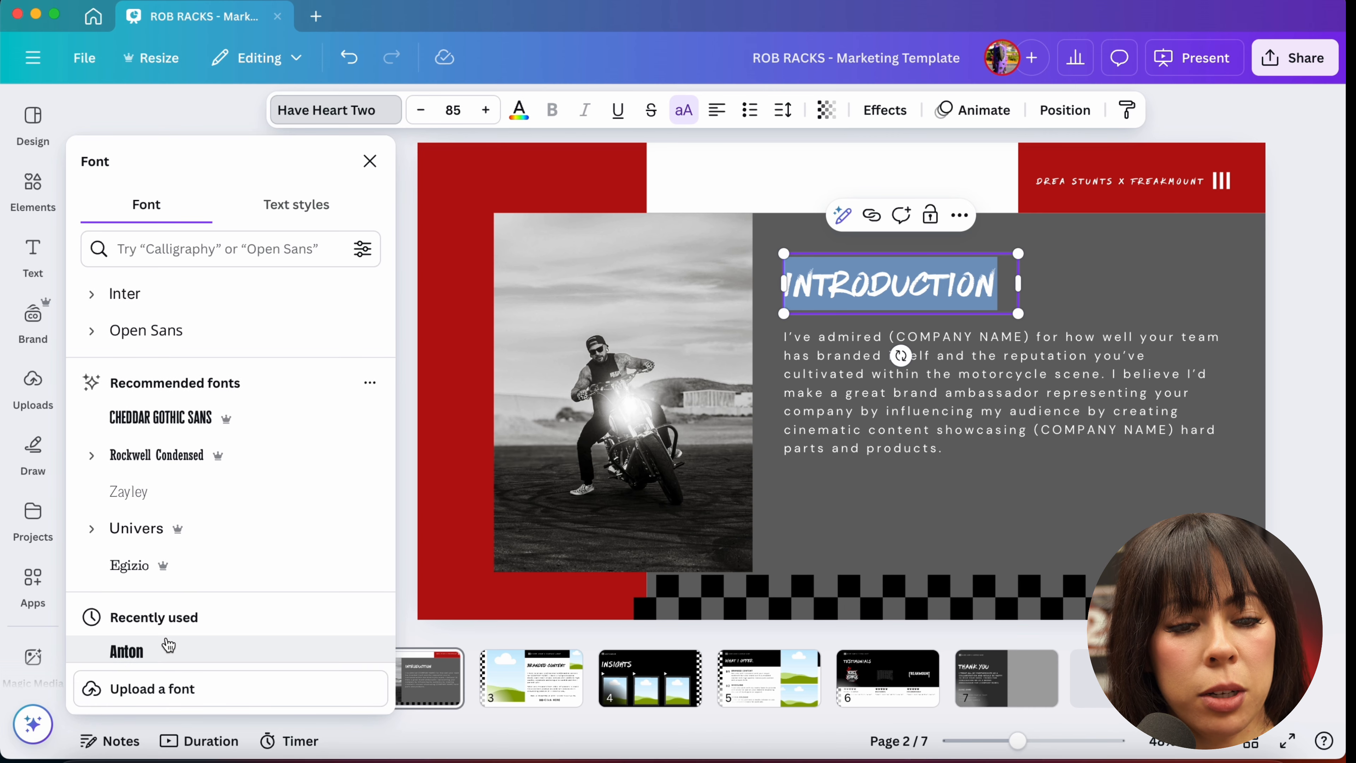
pyautogui.scroll(-1, 169, 646)
pyautogui.click(168, 640)
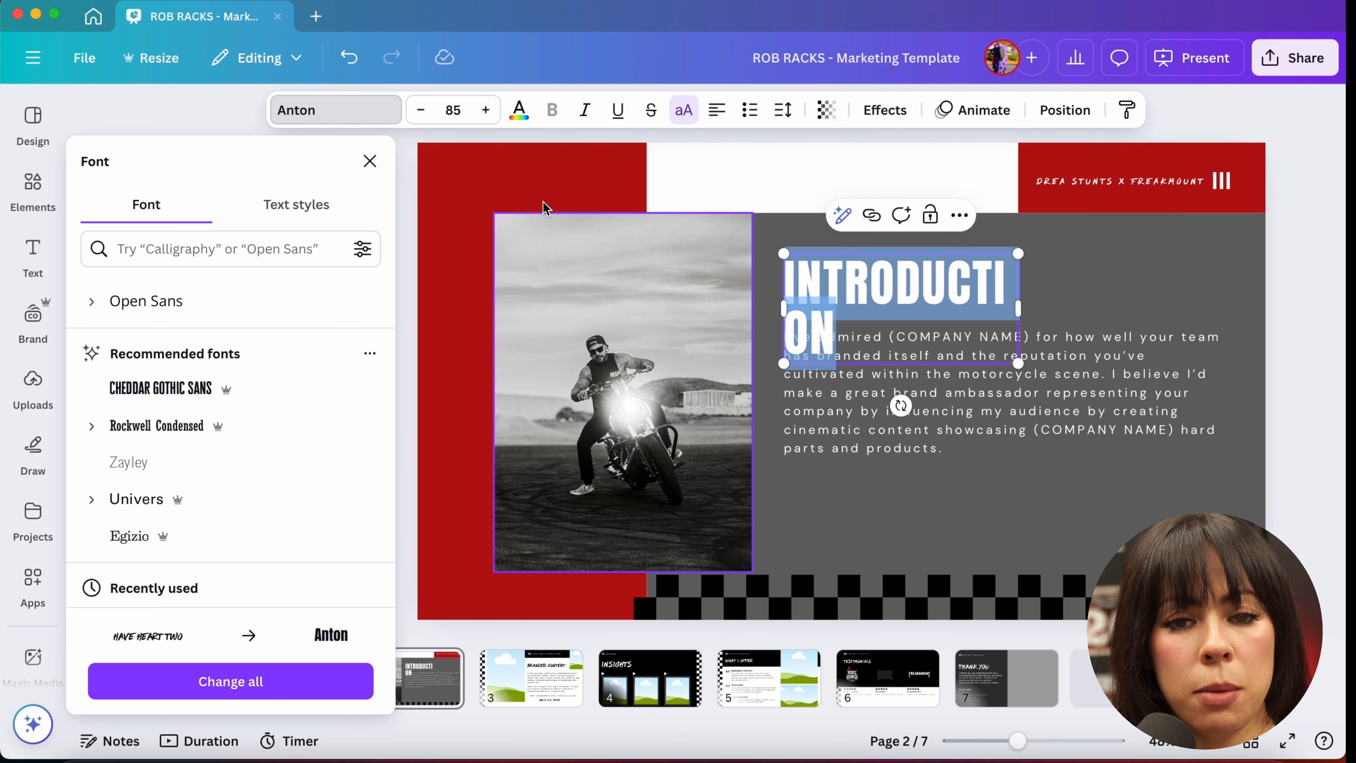
# Step: Widen the INTRODUCTION heading box so the word fits on one line
pyautogui.click(714, 178)
pyautogui.click(869, 309)
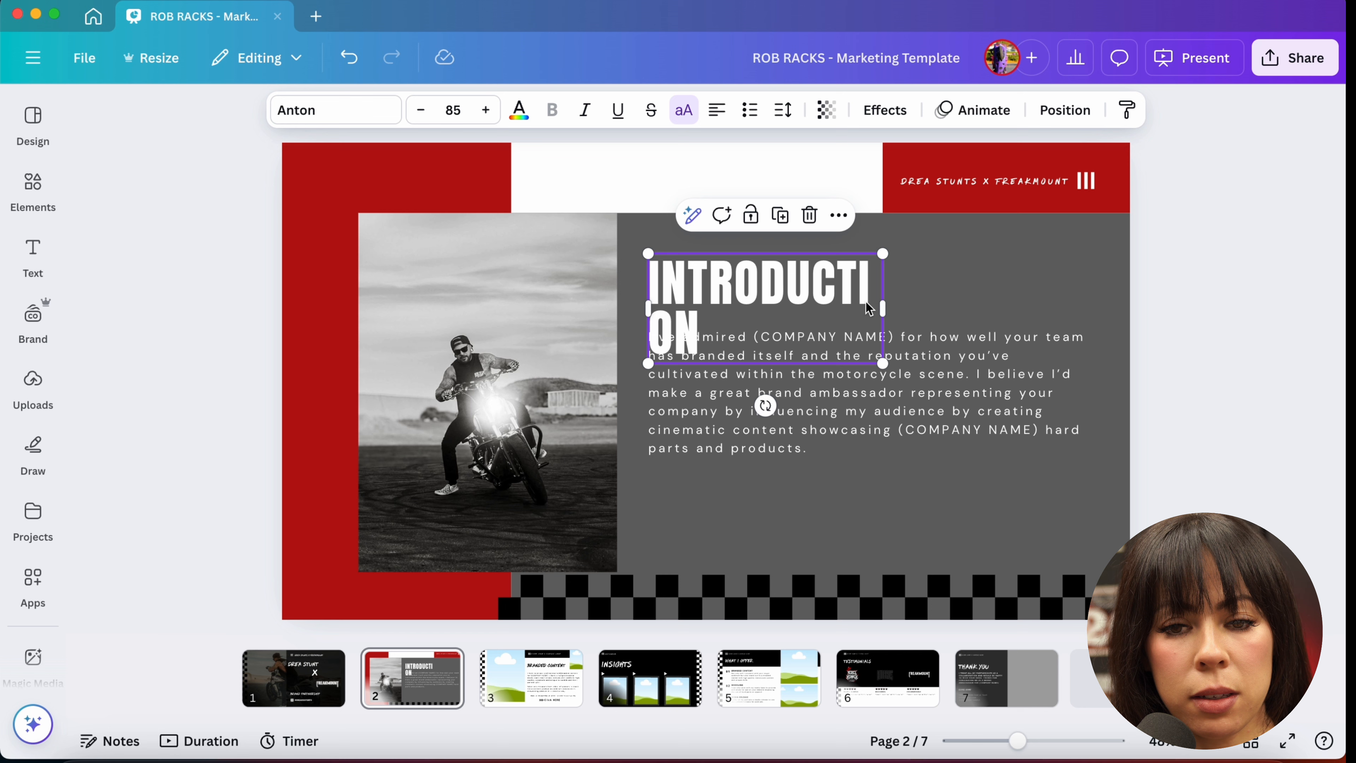
pyautogui.moveTo(883, 309); pyautogui.dragTo(956, 310)
pyautogui.click(1040, 294)
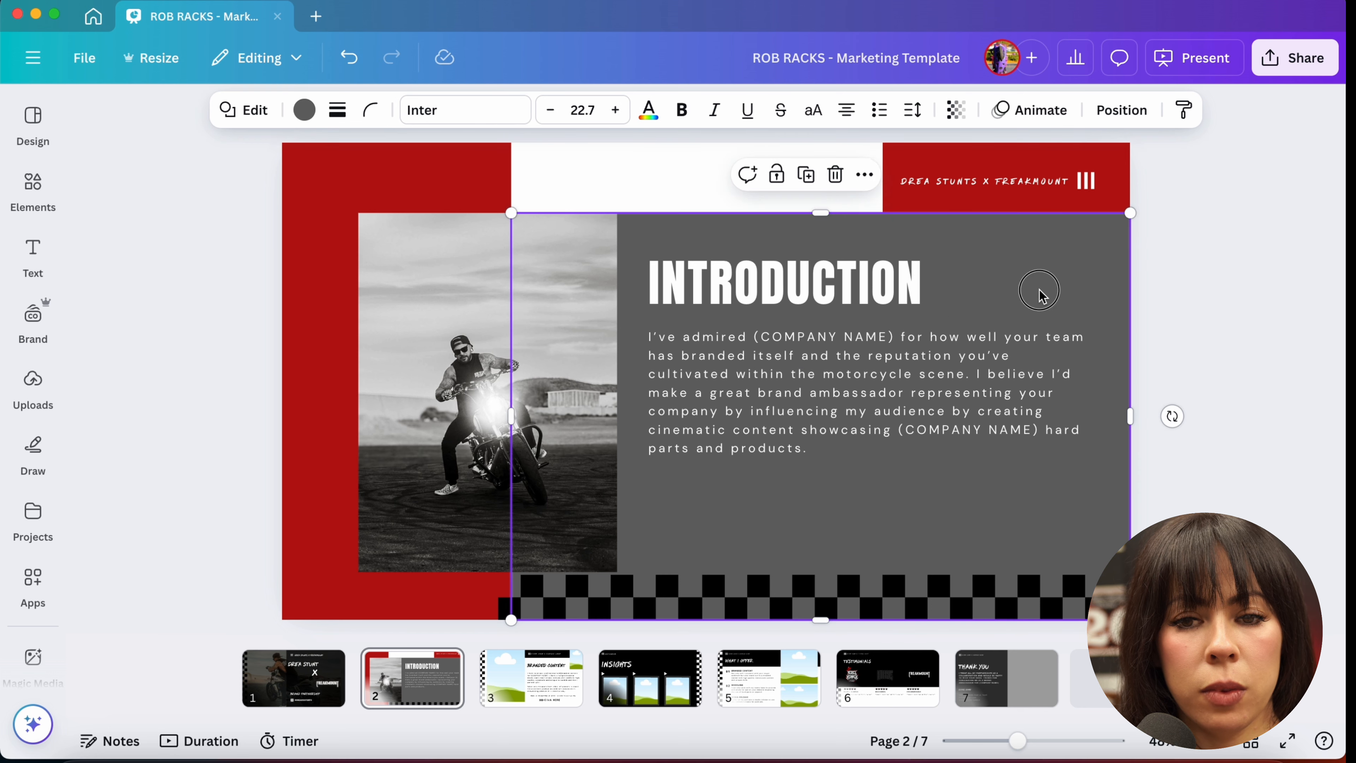
# Step: Insert dsfjkhglsij at the start of the header text and widen the header text box
pyautogui.click(994, 185)
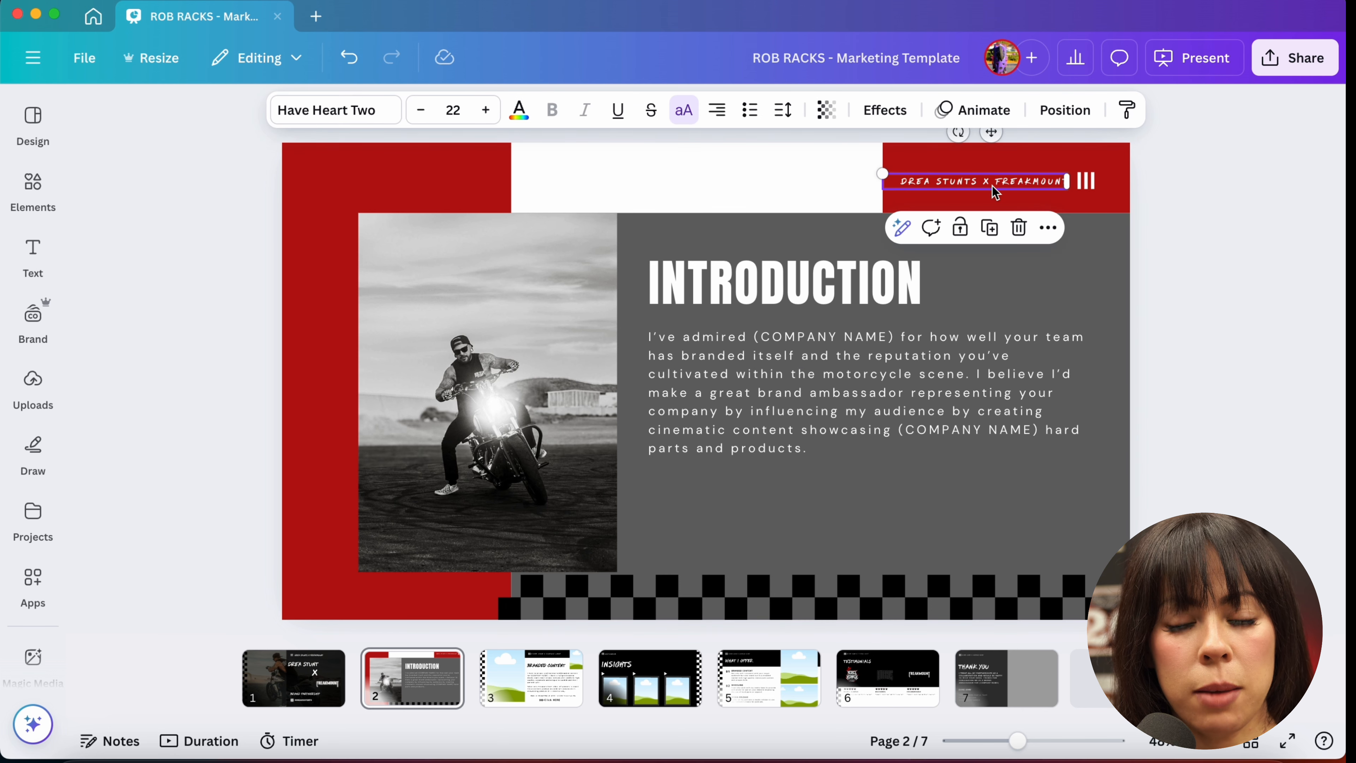
pyautogui.doubleClick(930, 184)
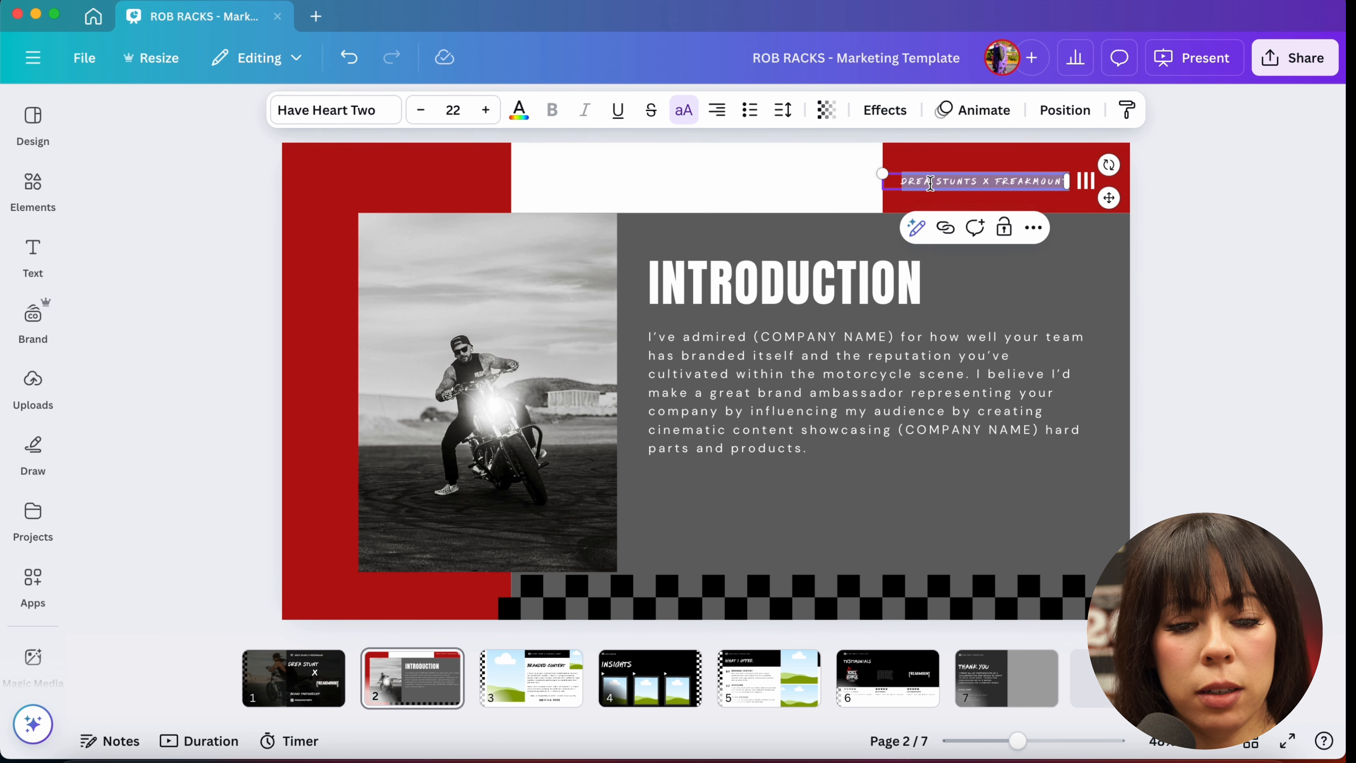
pyautogui.click(928, 183)
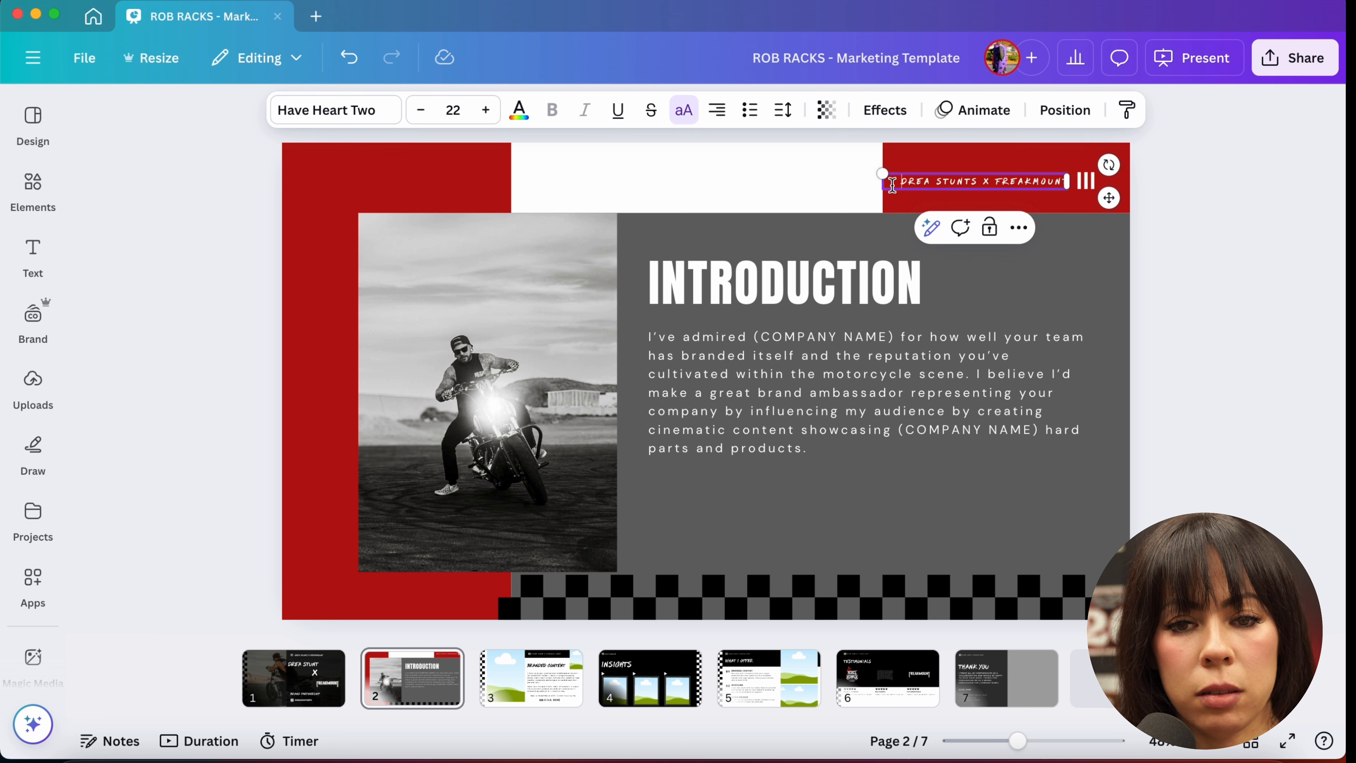
pyautogui.write('dsfjkhglsij')
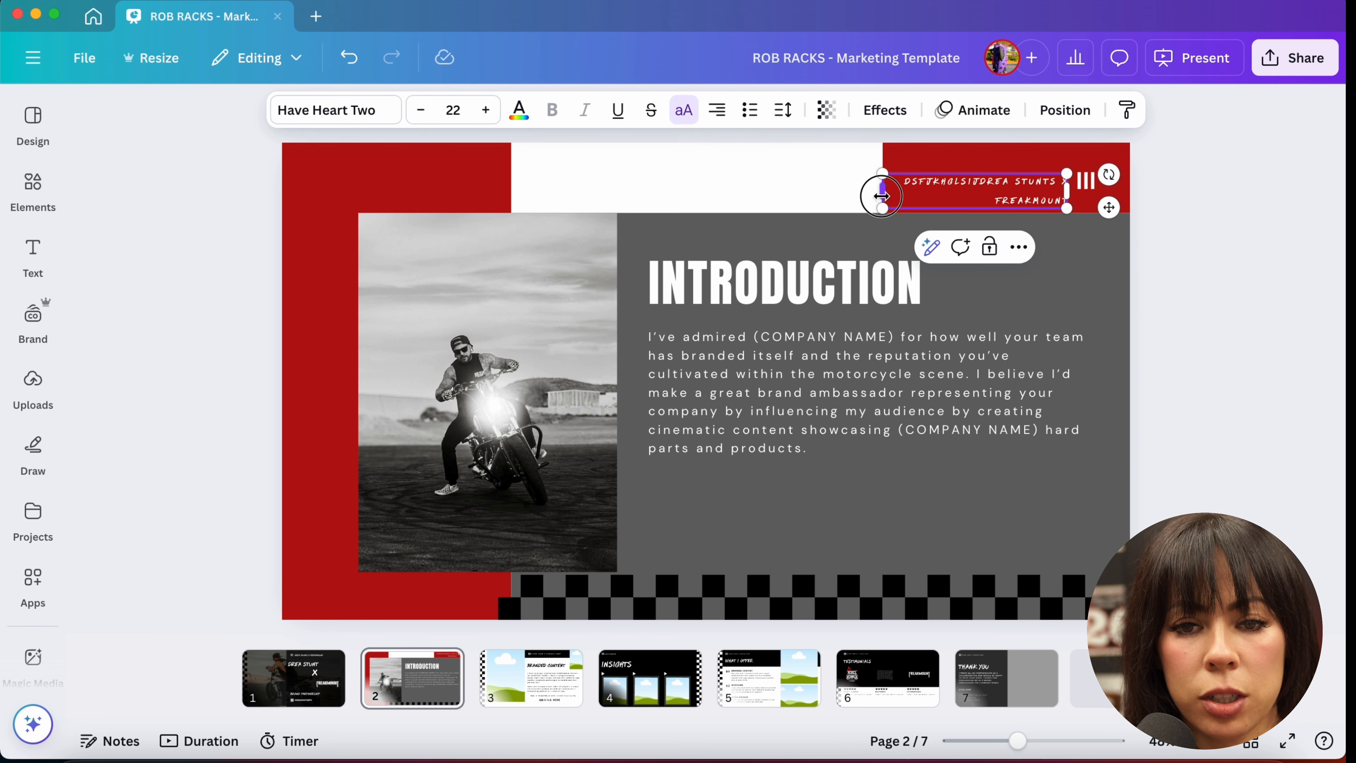
pyautogui.moveTo(882, 196); pyautogui.dragTo(802, 190)
# Step: Stretch the red header box leftward to fit the longer header text
pyautogui.click(896, 170)
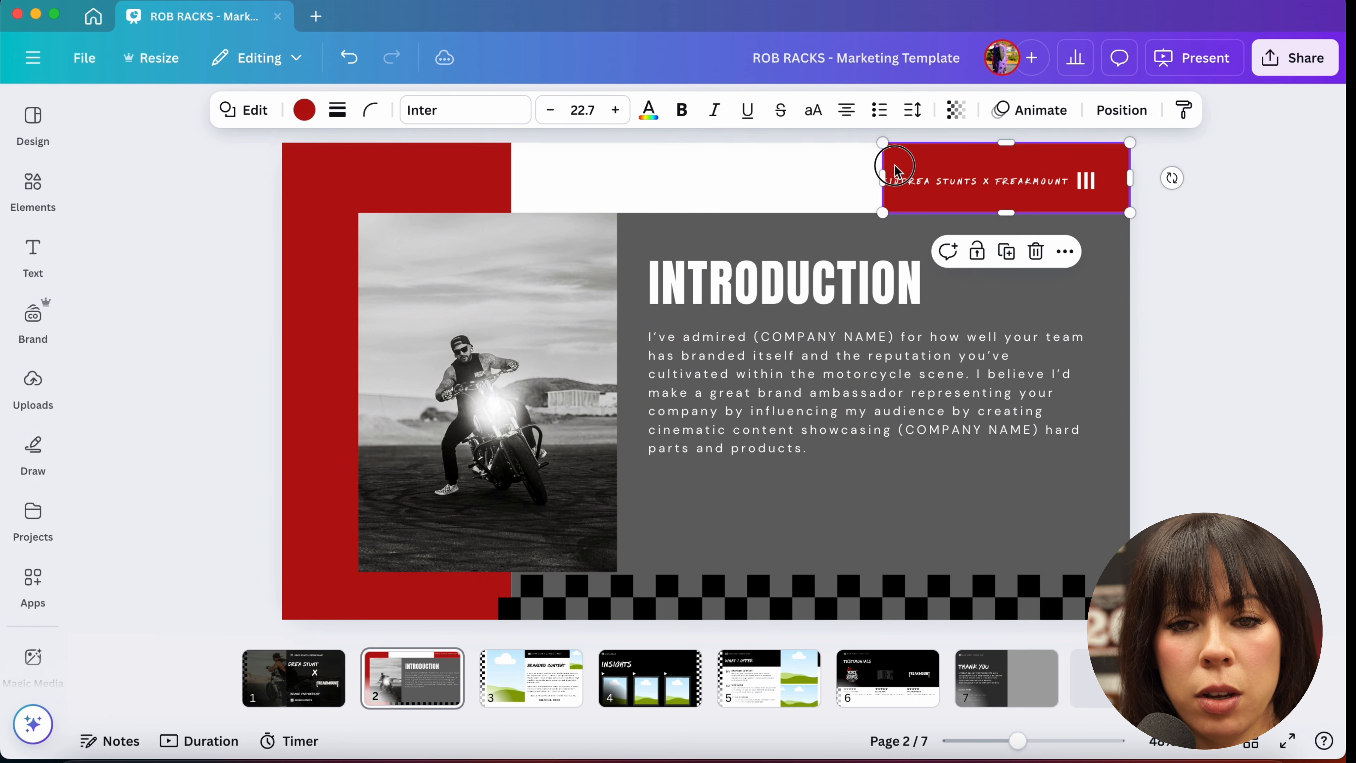
pyautogui.click(907, 183)
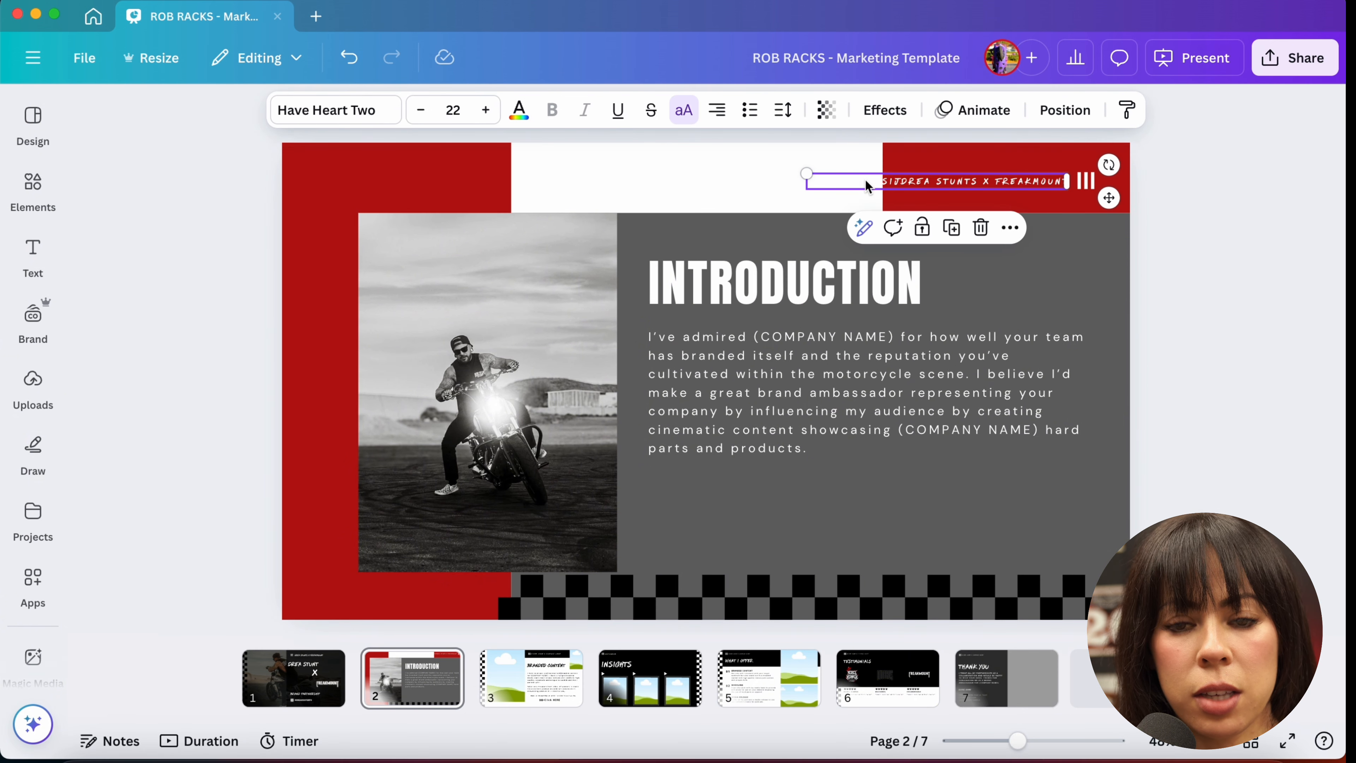
pyautogui.click(888, 160)
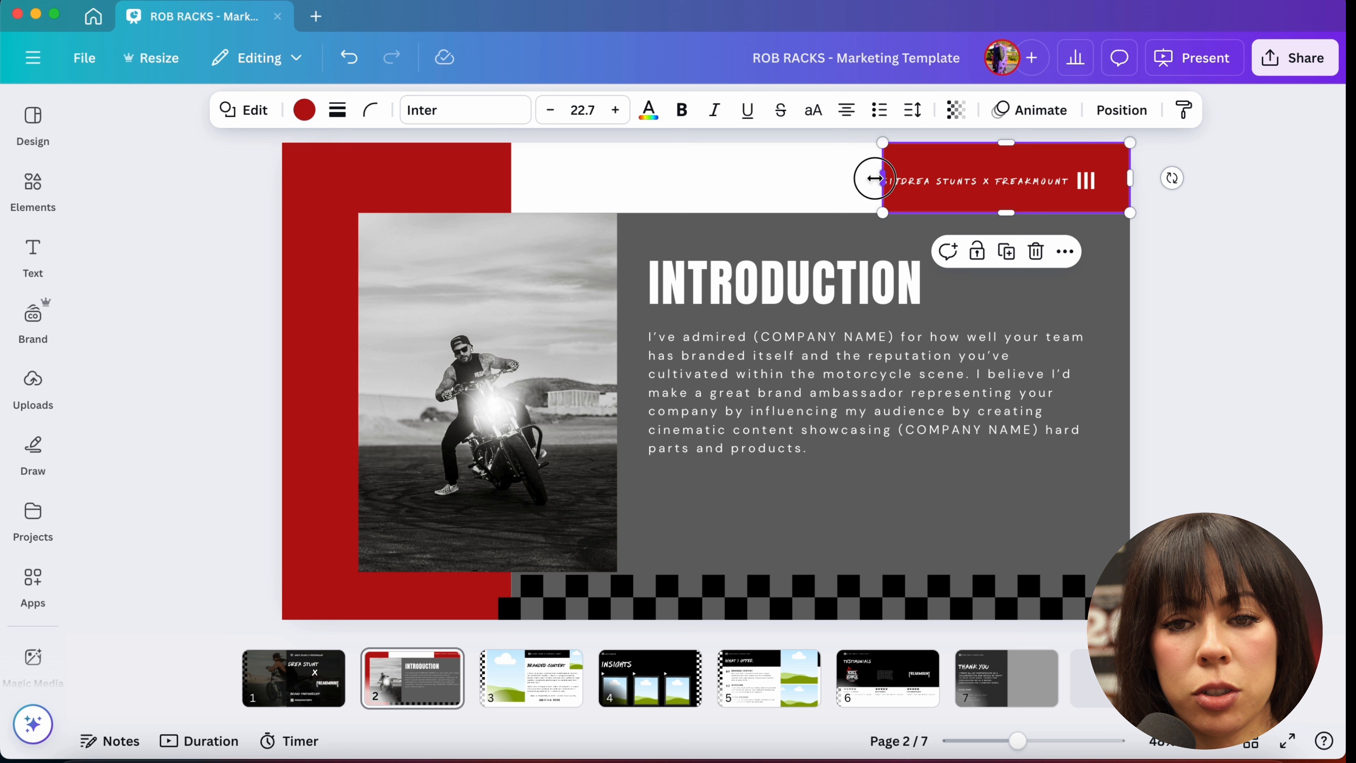
pyautogui.moveTo(874, 178); pyautogui.dragTo(814, 208)
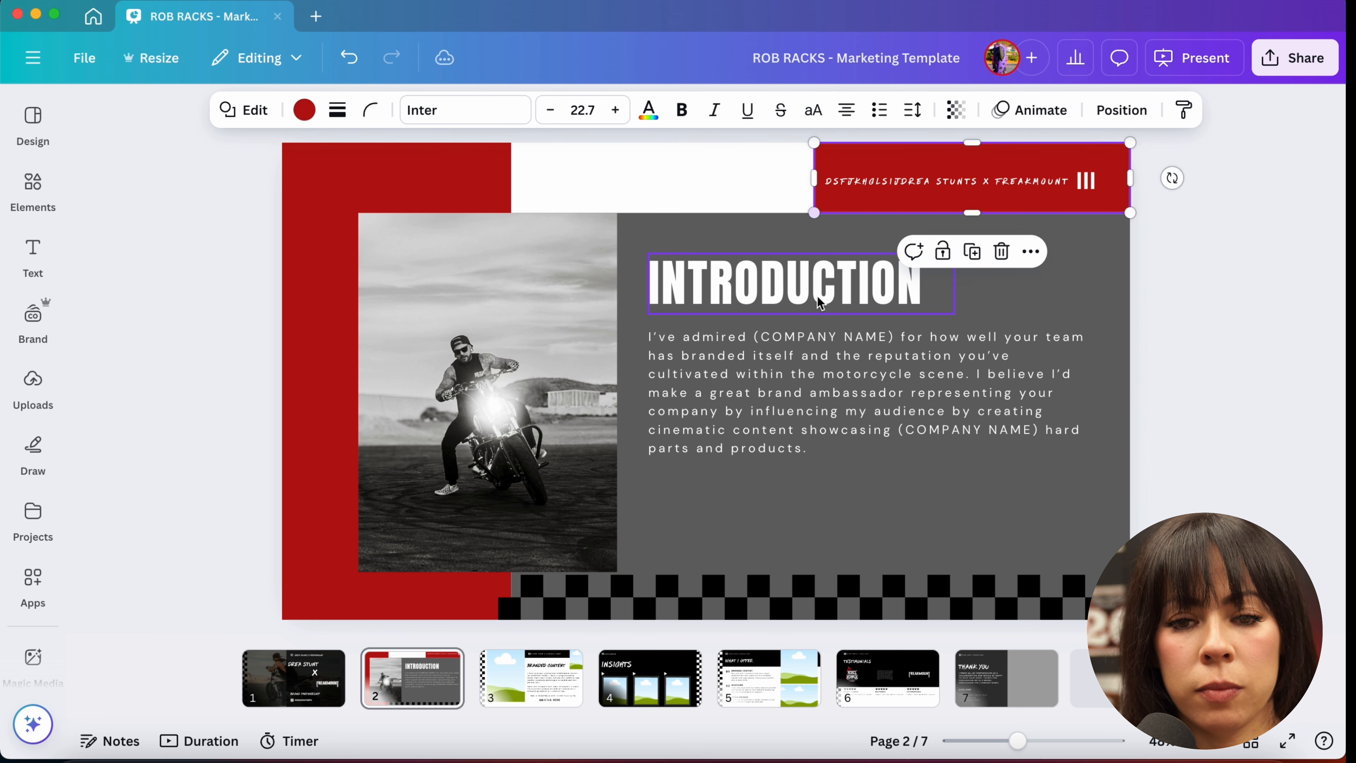
pyautogui.click(1097, 298)
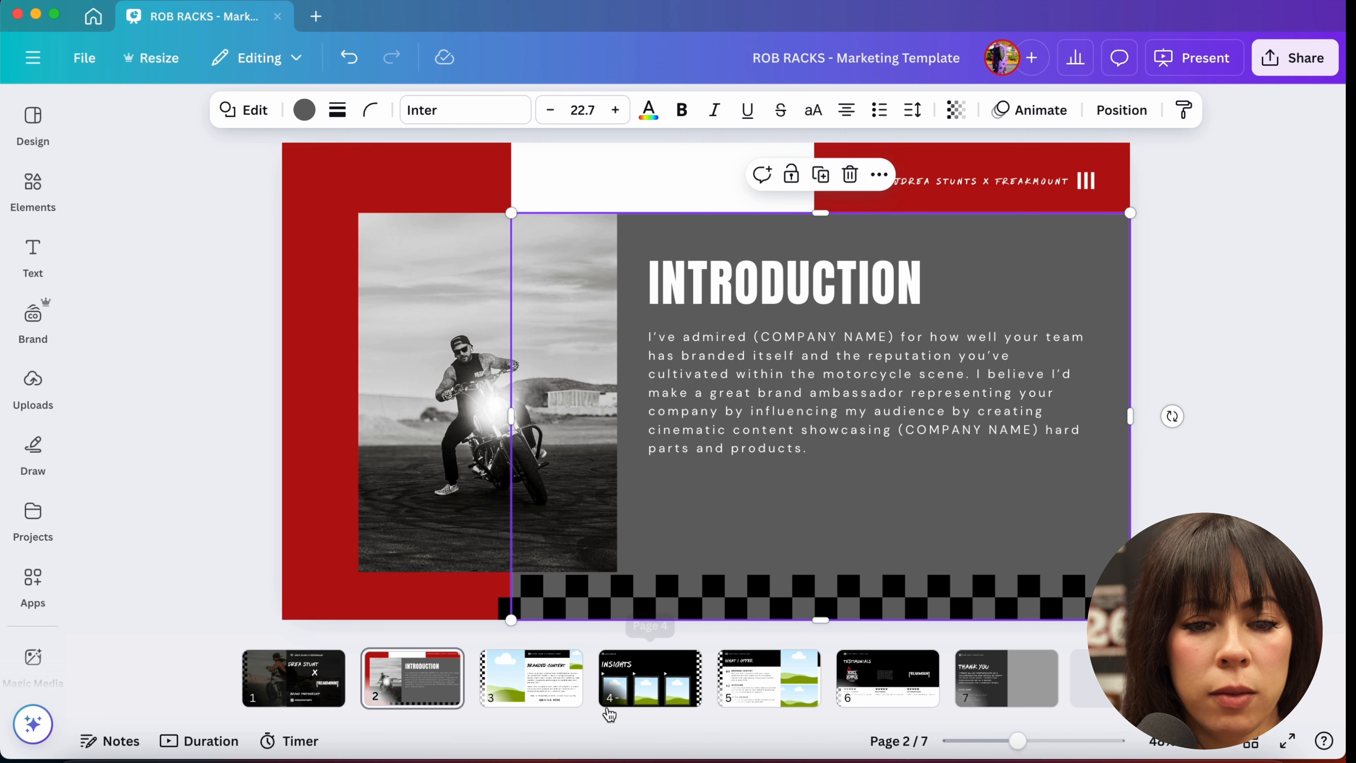
# Step: Go to slide 3 and open the link editor for the Click HERE text
pyautogui.click(551, 689)
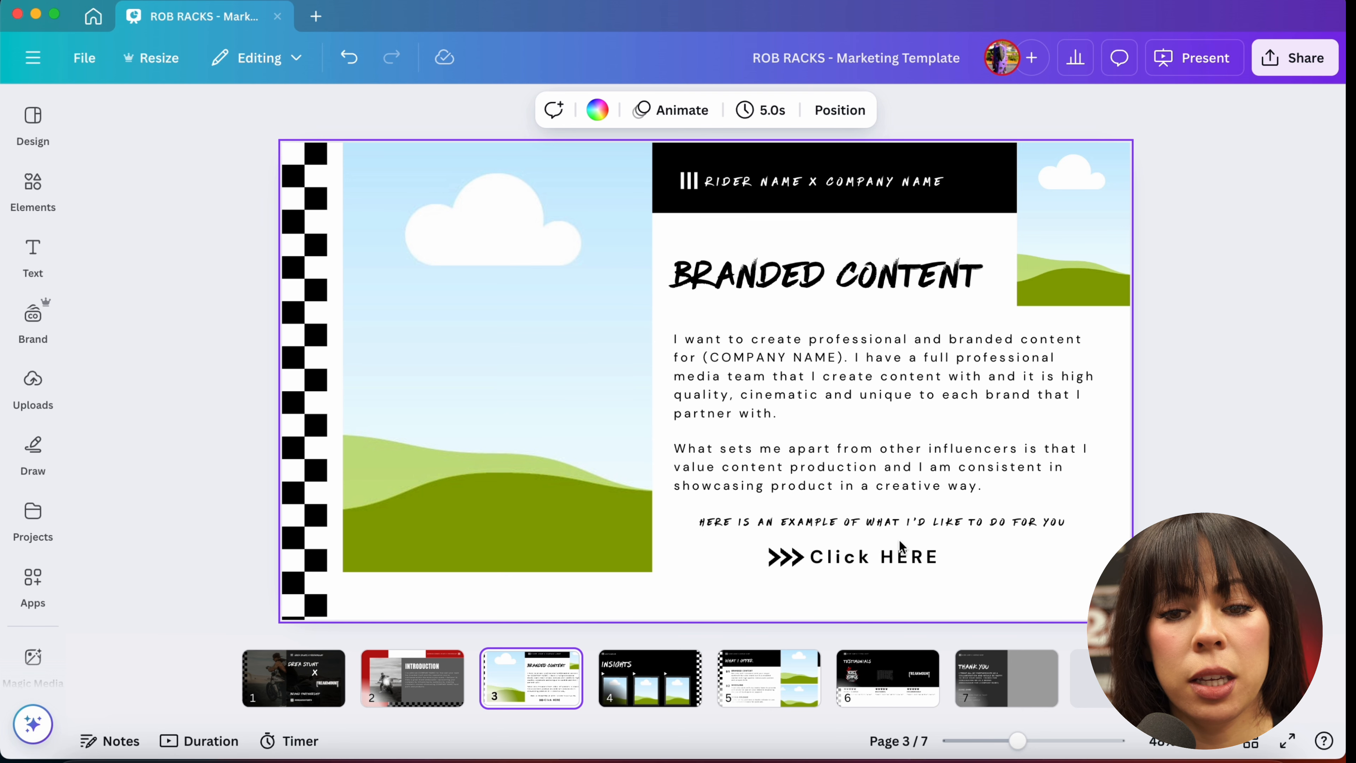
pyautogui.click(873, 558)
pyautogui.tripleClick(873, 558)
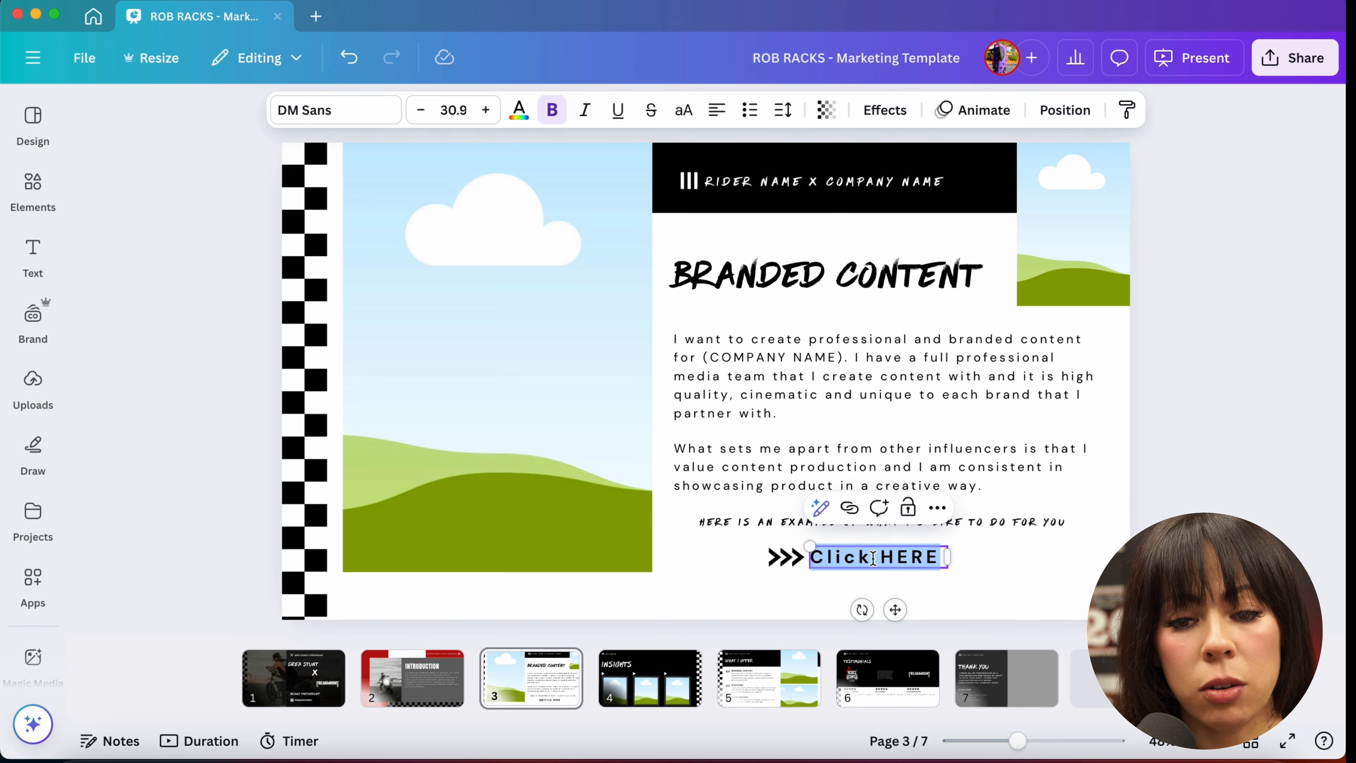
pyautogui.click(849, 508)
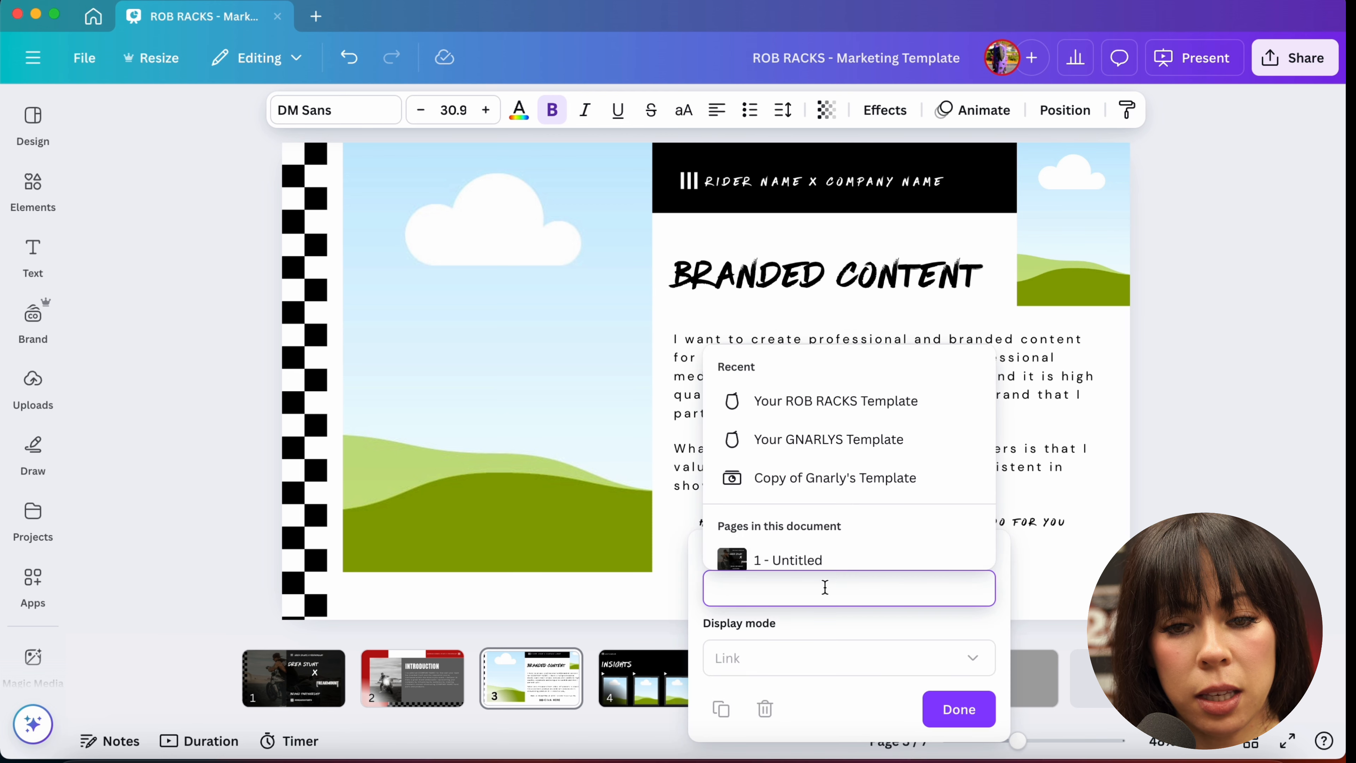
pyautogui.click(758, 595)
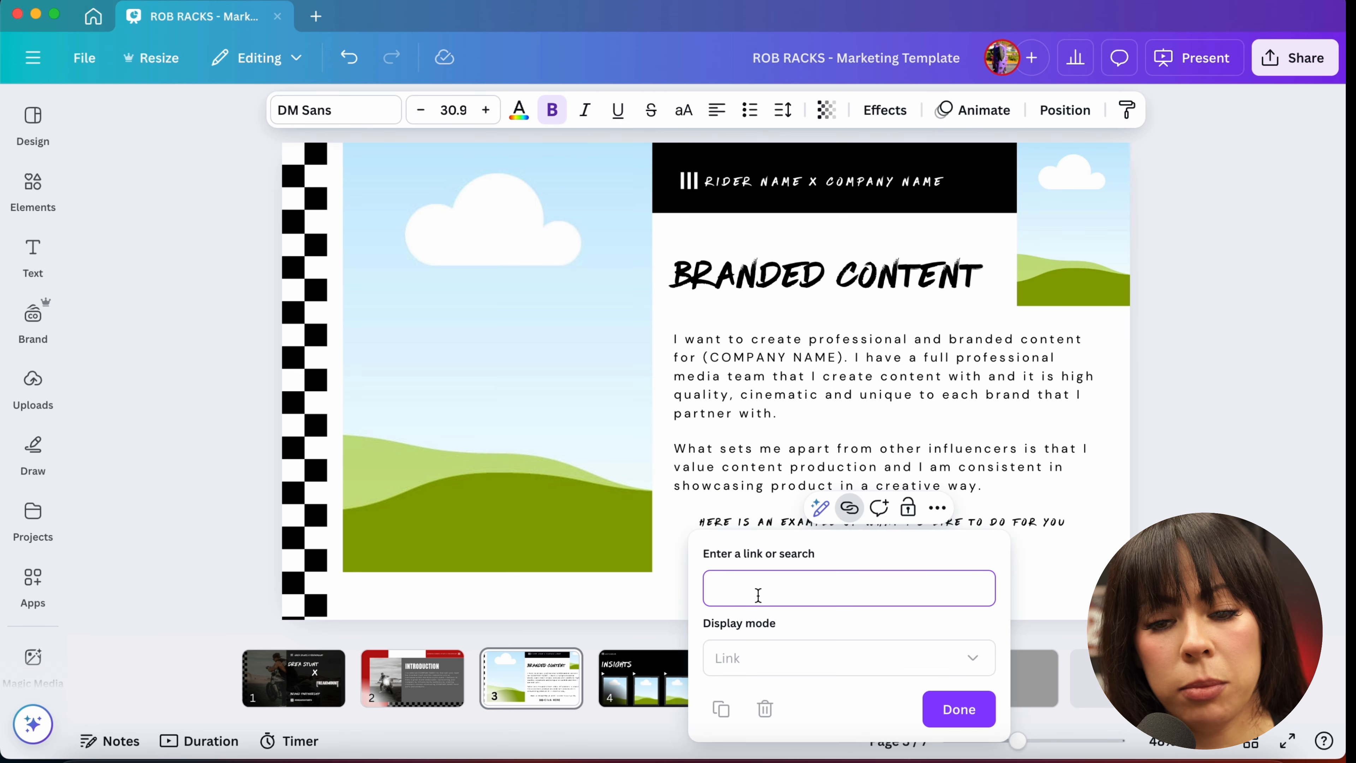
pyautogui.click(959, 708)
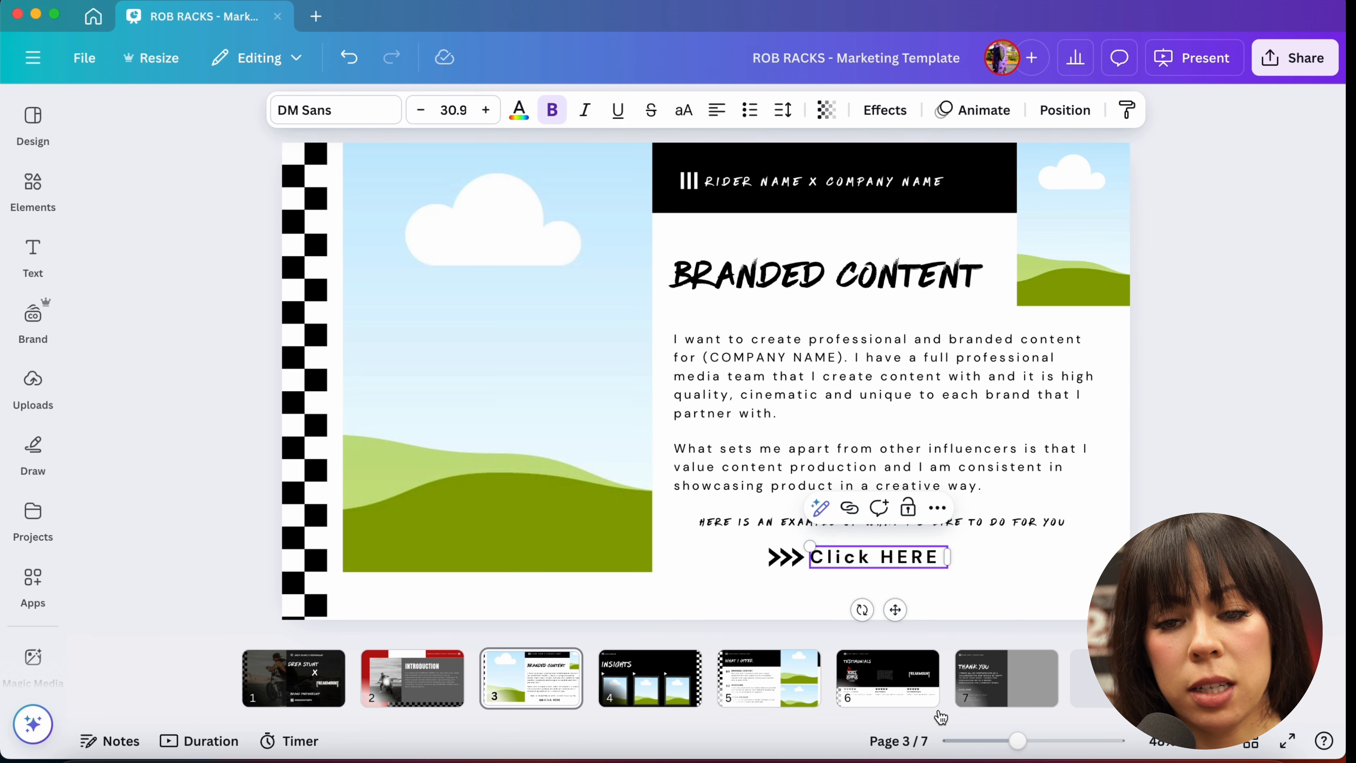
pyautogui.click(975, 604)
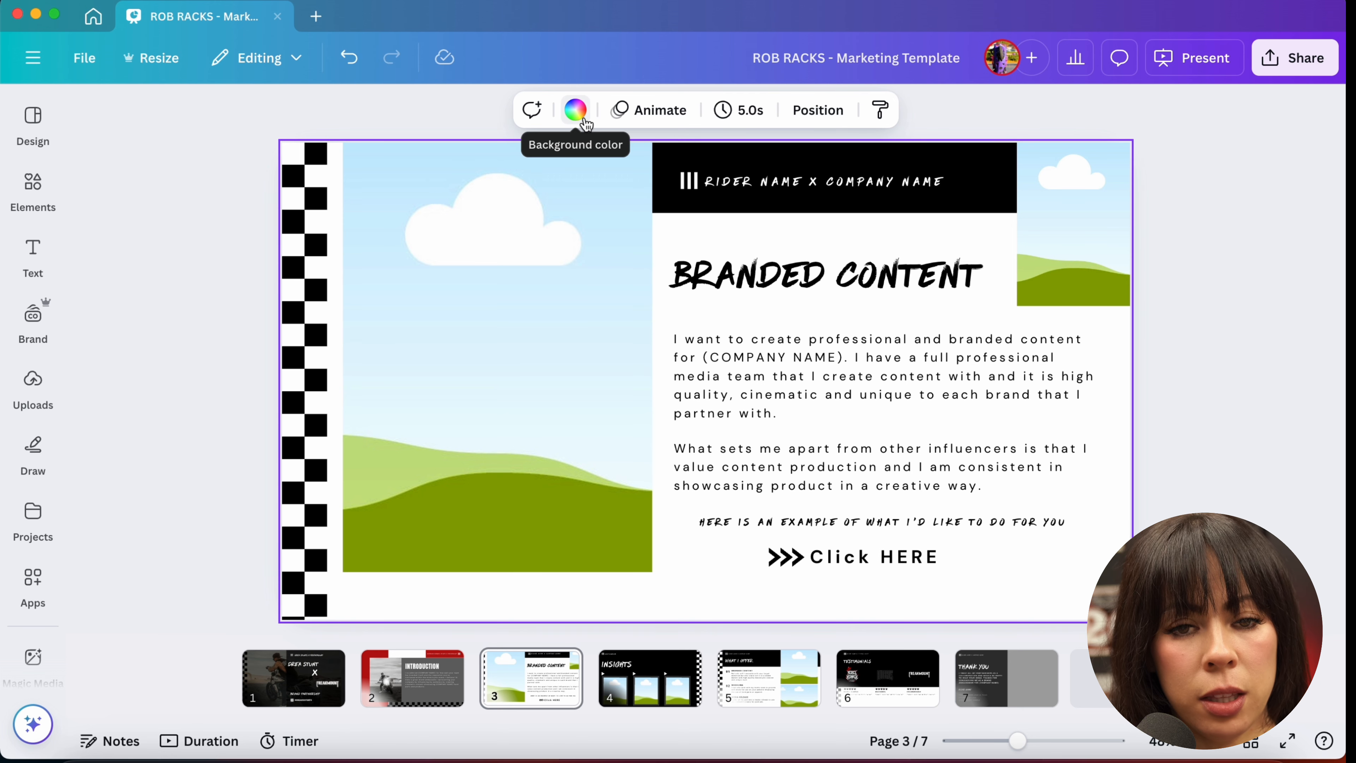
# Step: Try gray solid background colors for slide 3
pyautogui.click(576, 110)
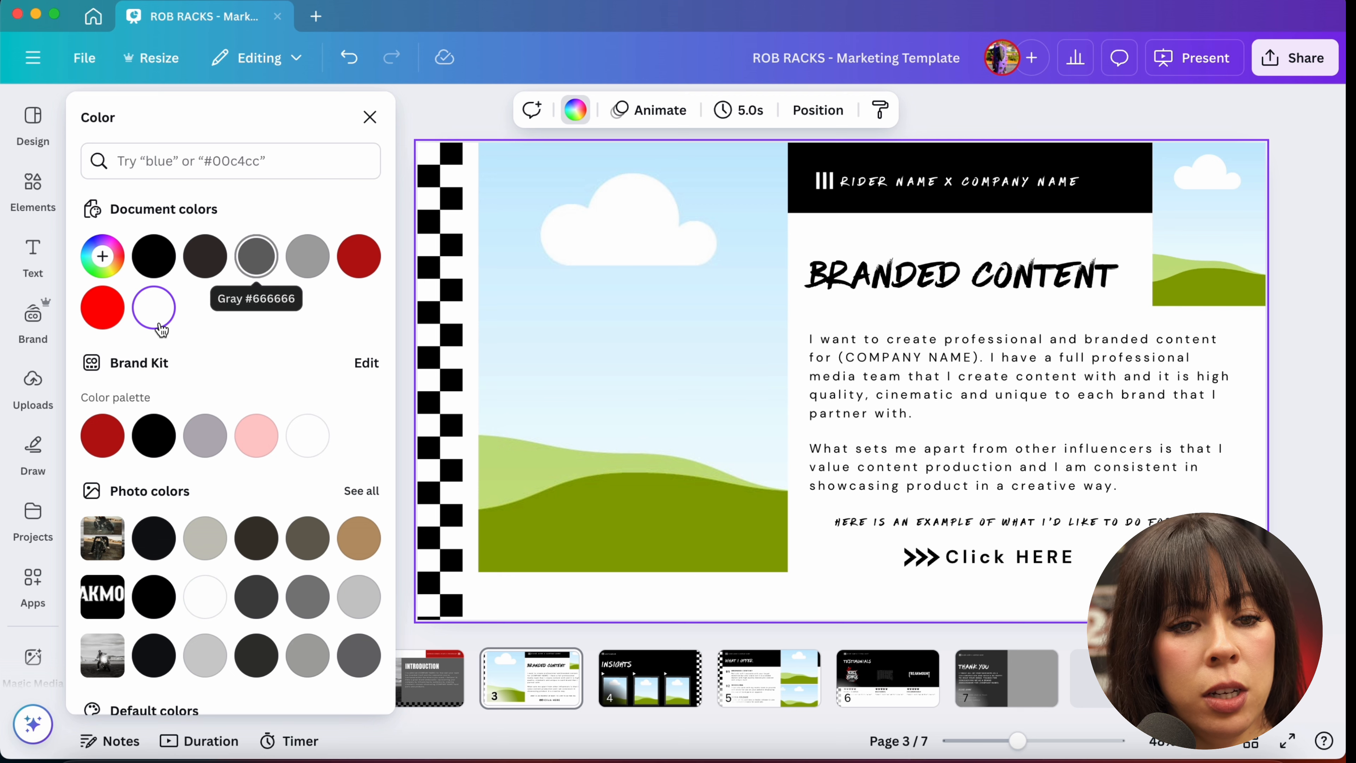
pyautogui.click(246, 260)
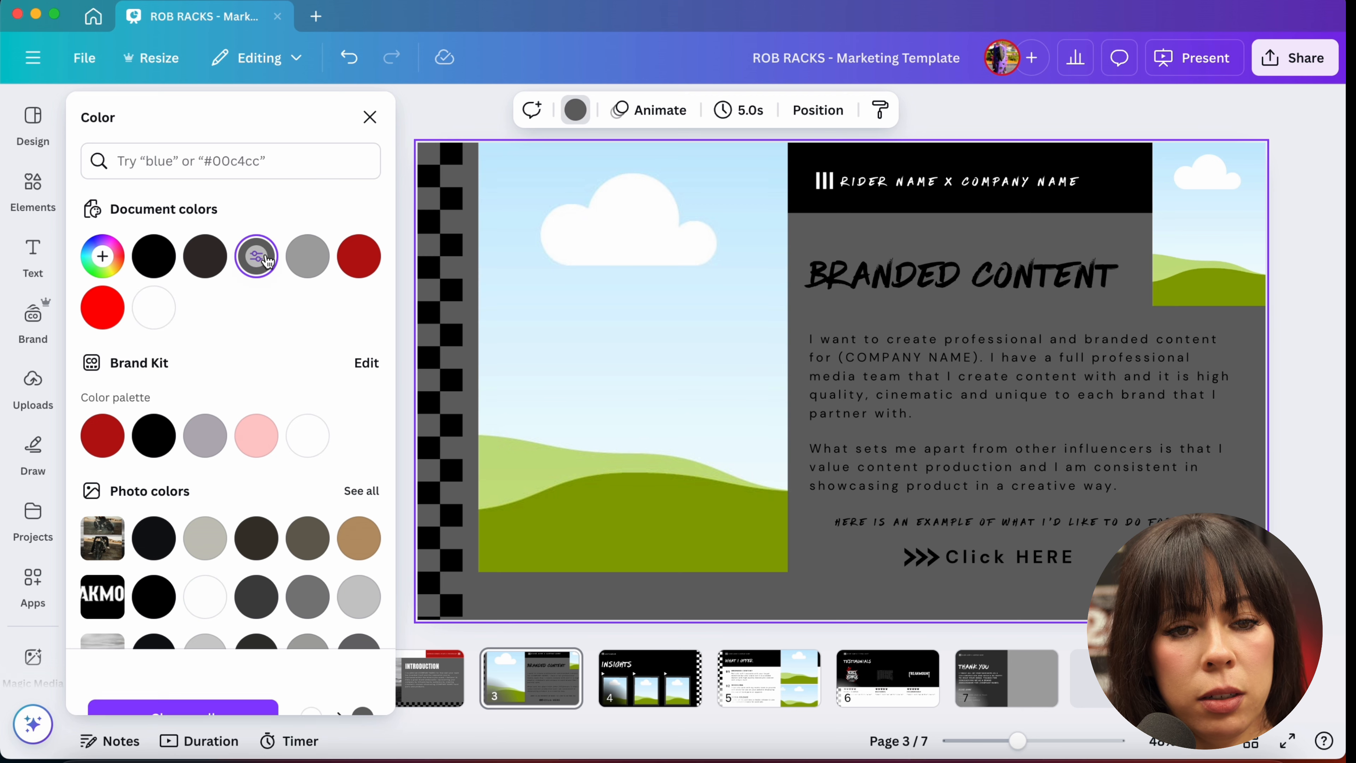
pyautogui.click(308, 262)
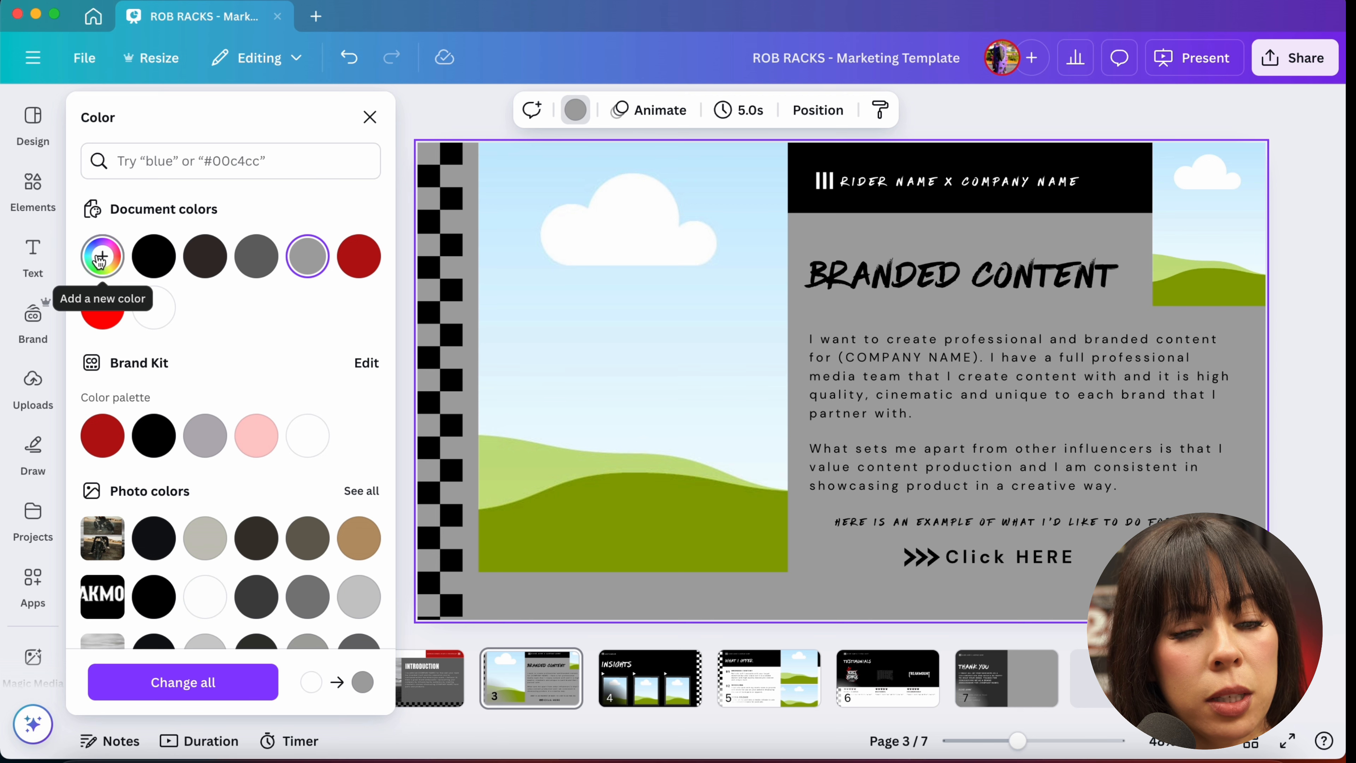
pyautogui.click(312, 267)
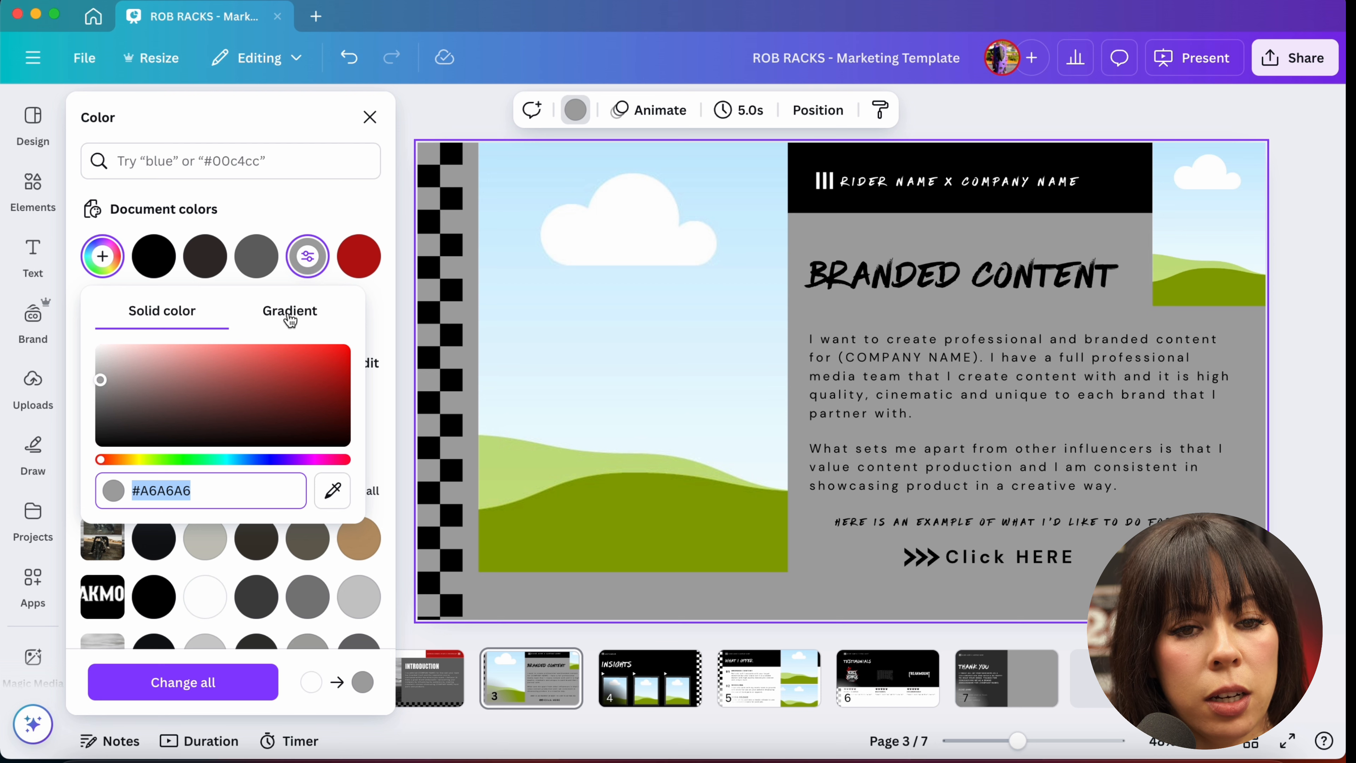
pyautogui.click(315, 255)
pyautogui.click(315, 255)
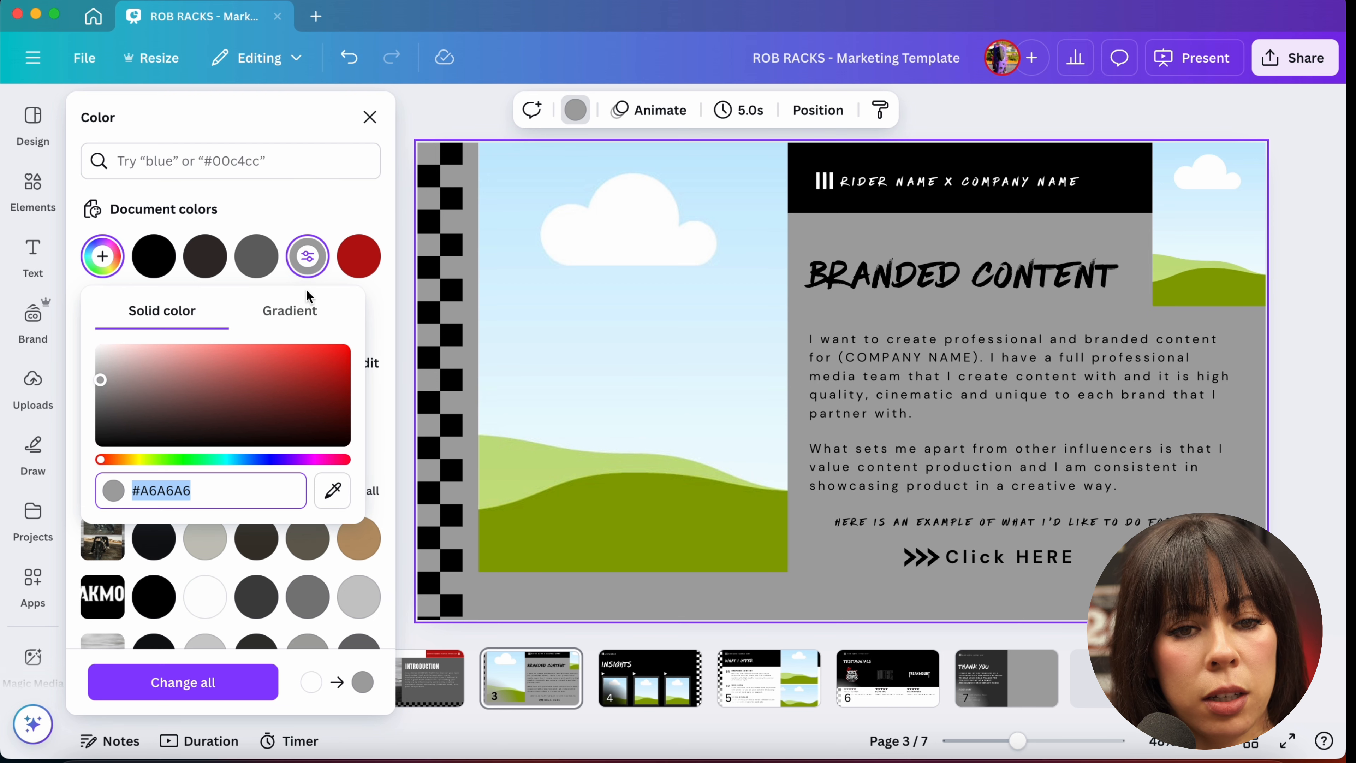
# Step: Try a red-to-dark-gray gradient background for the slide in several gradient styles
pyautogui.click(292, 315)
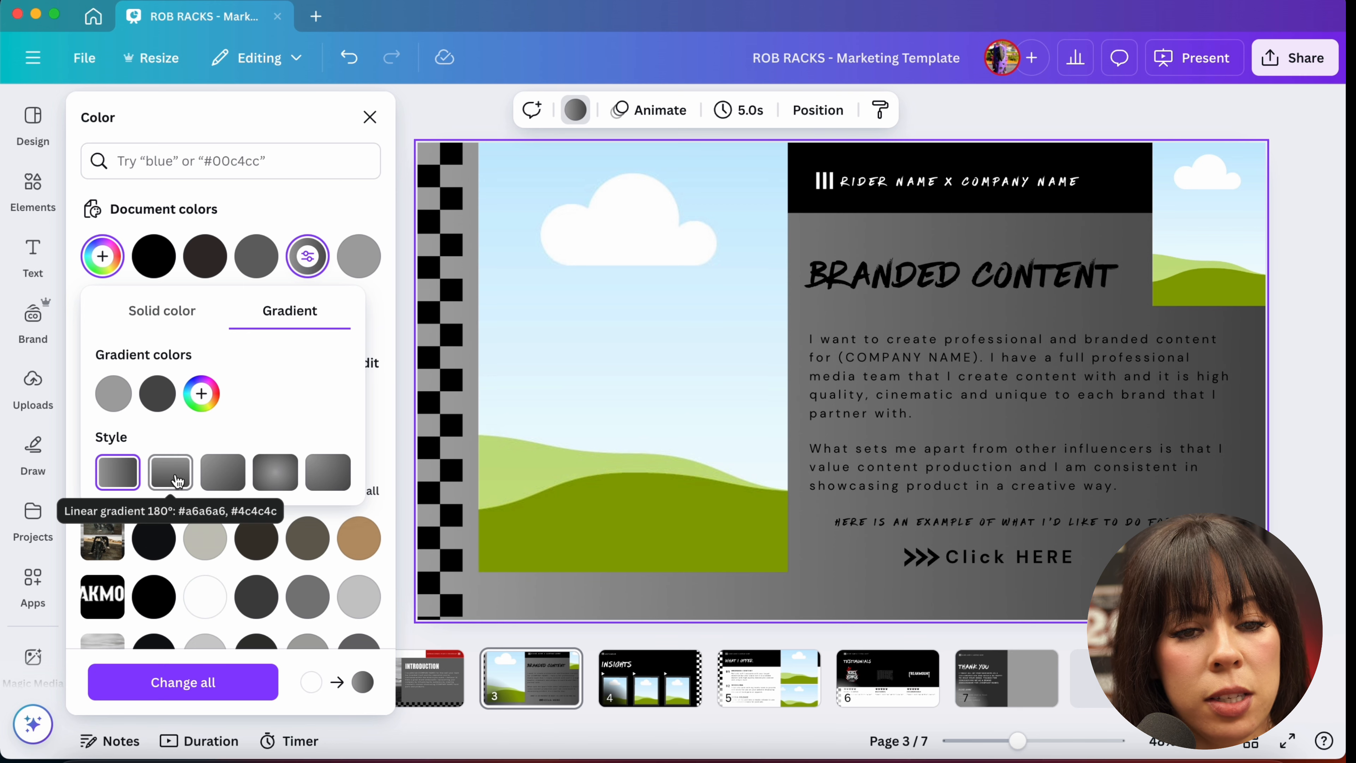
pyautogui.click(275, 487)
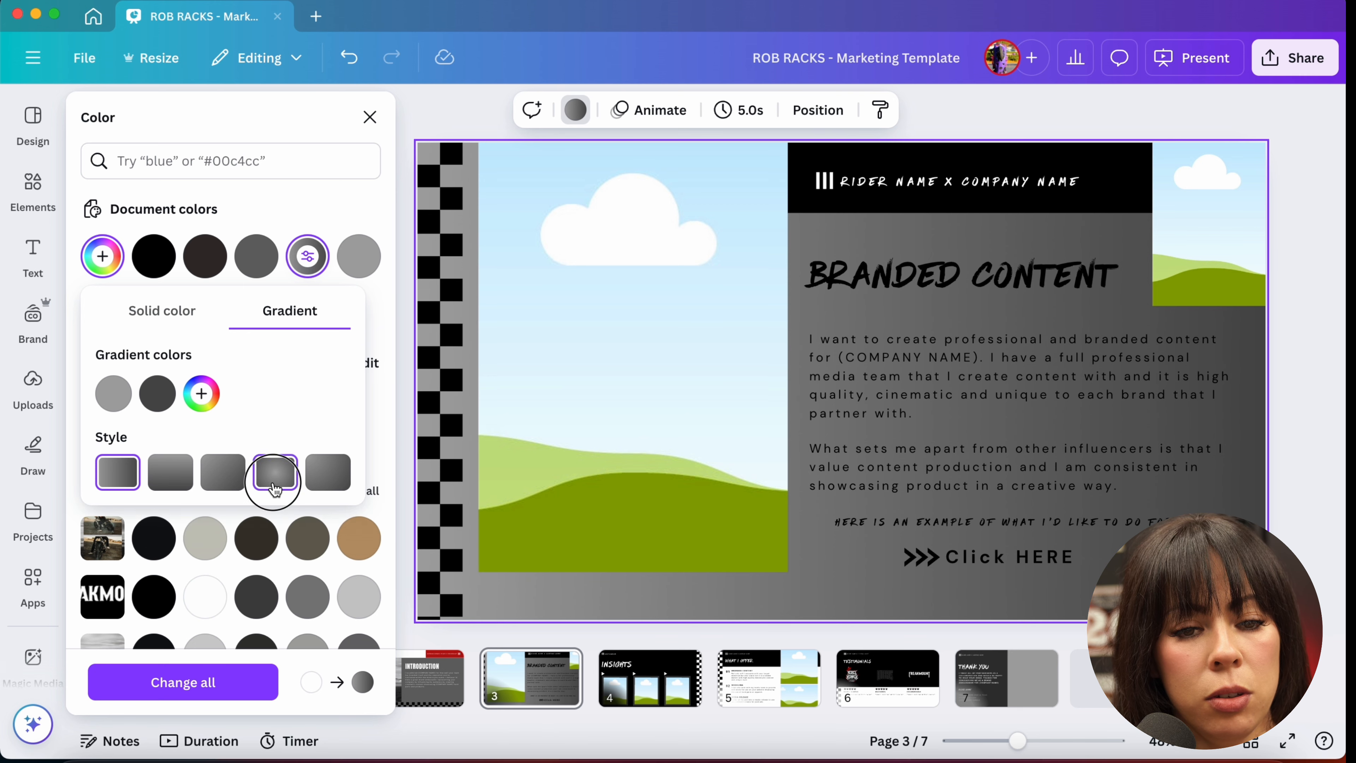
pyautogui.click(110, 398)
pyautogui.click(108, 399)
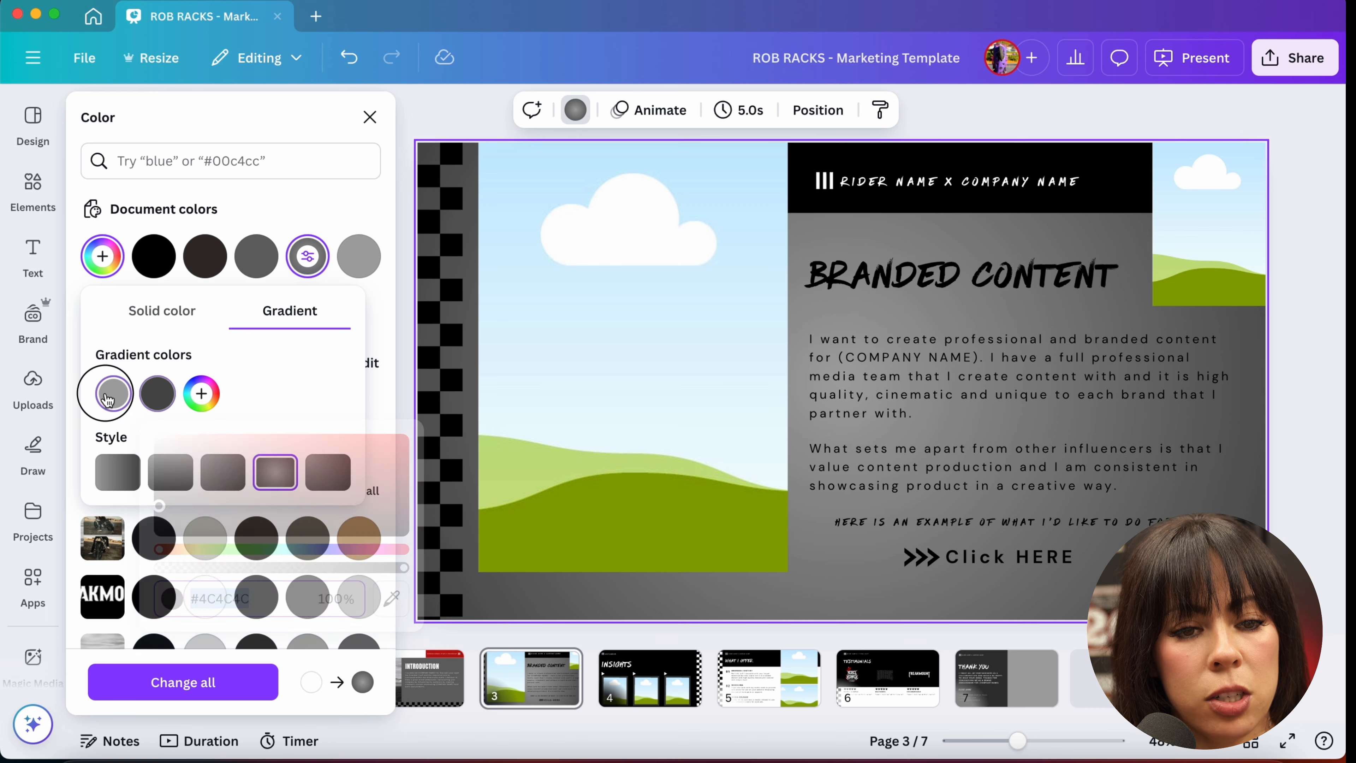
pyautogui.moveTo(166, 497); pyautogui.dragTo(360, 438)
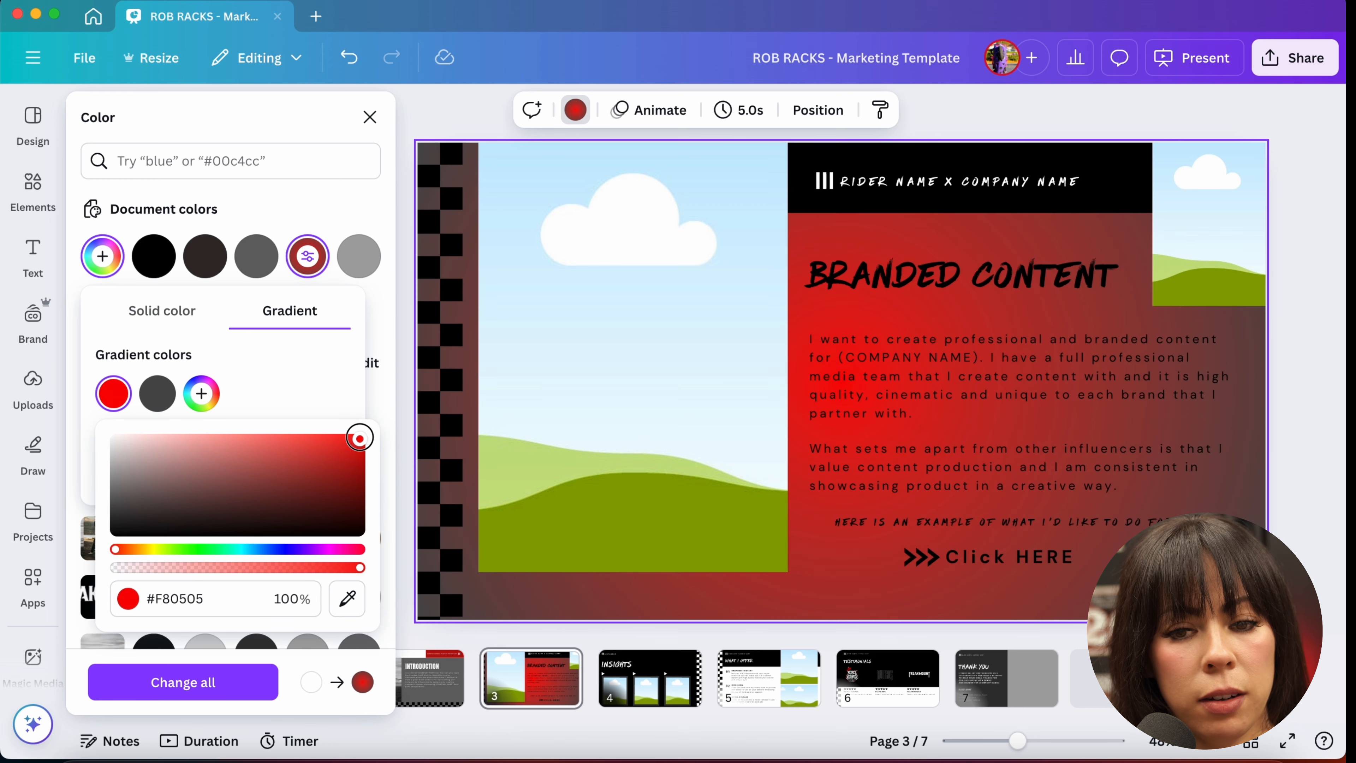
pyautogui.click(443, 419)
pyautogui.click(128, 486)
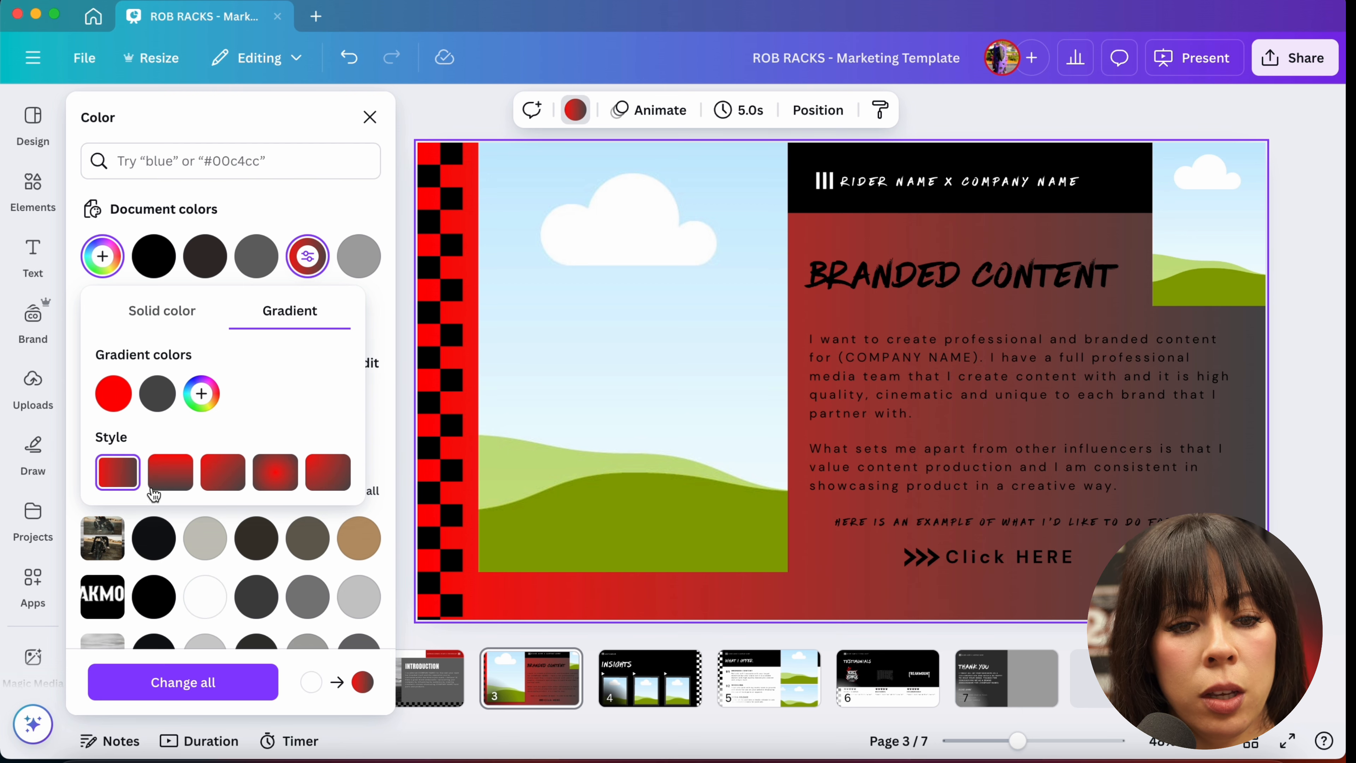
pyautogui.click(167, 484)
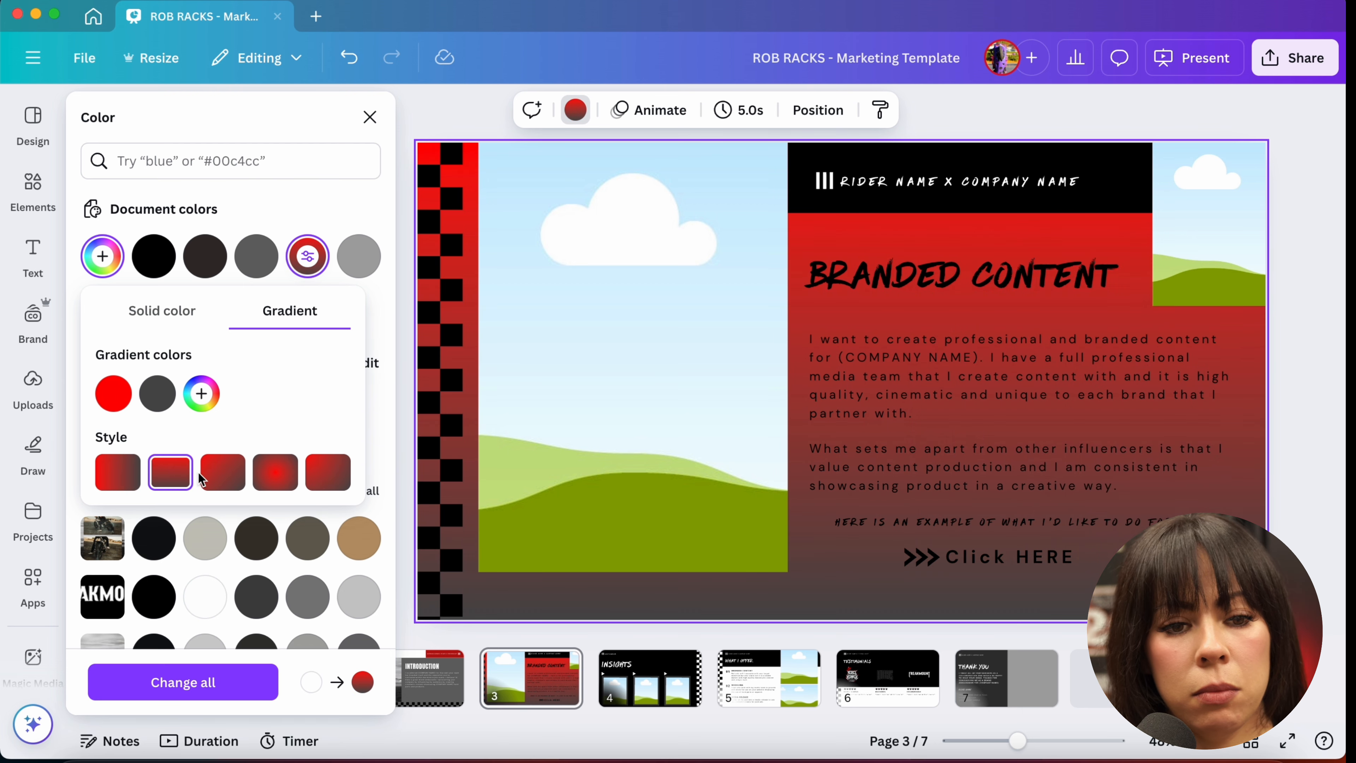
pyautogui.click(214, 480)
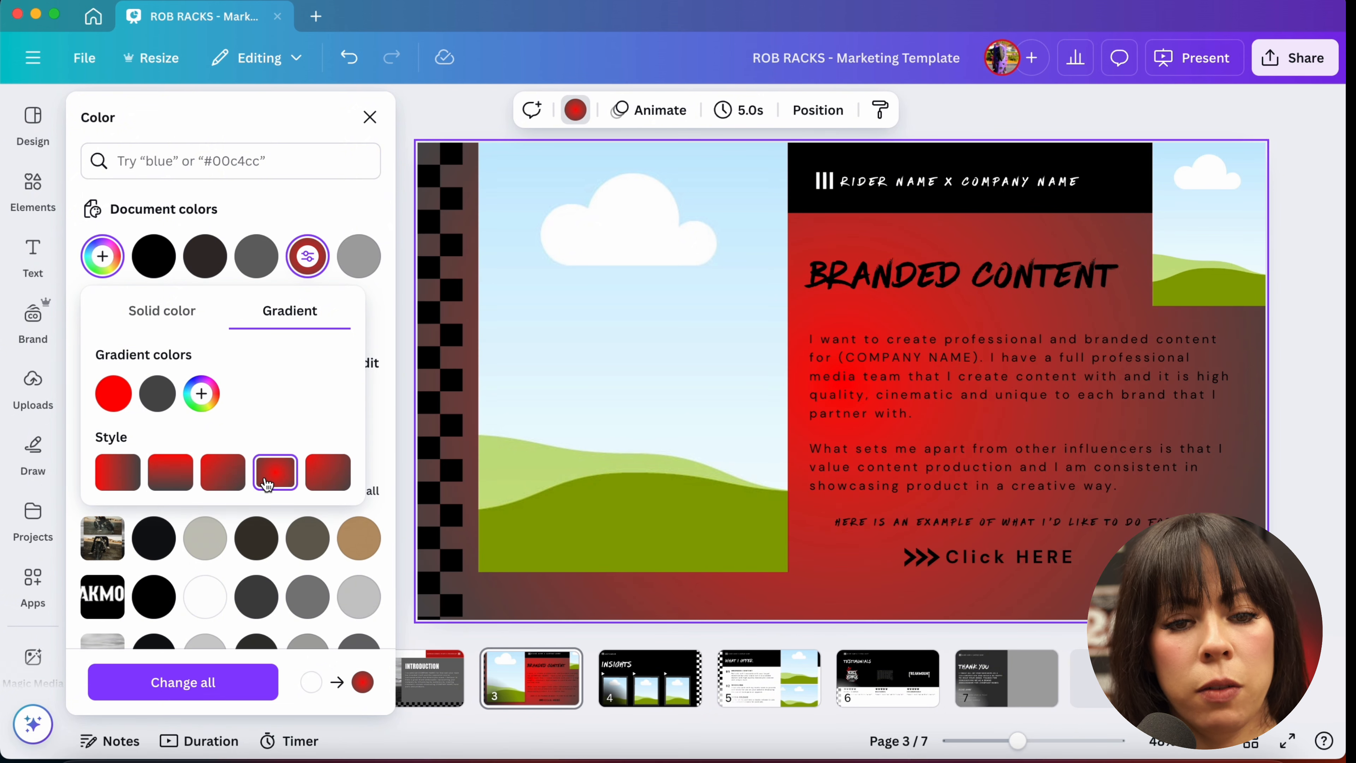
pyautogui.click(315, 484)
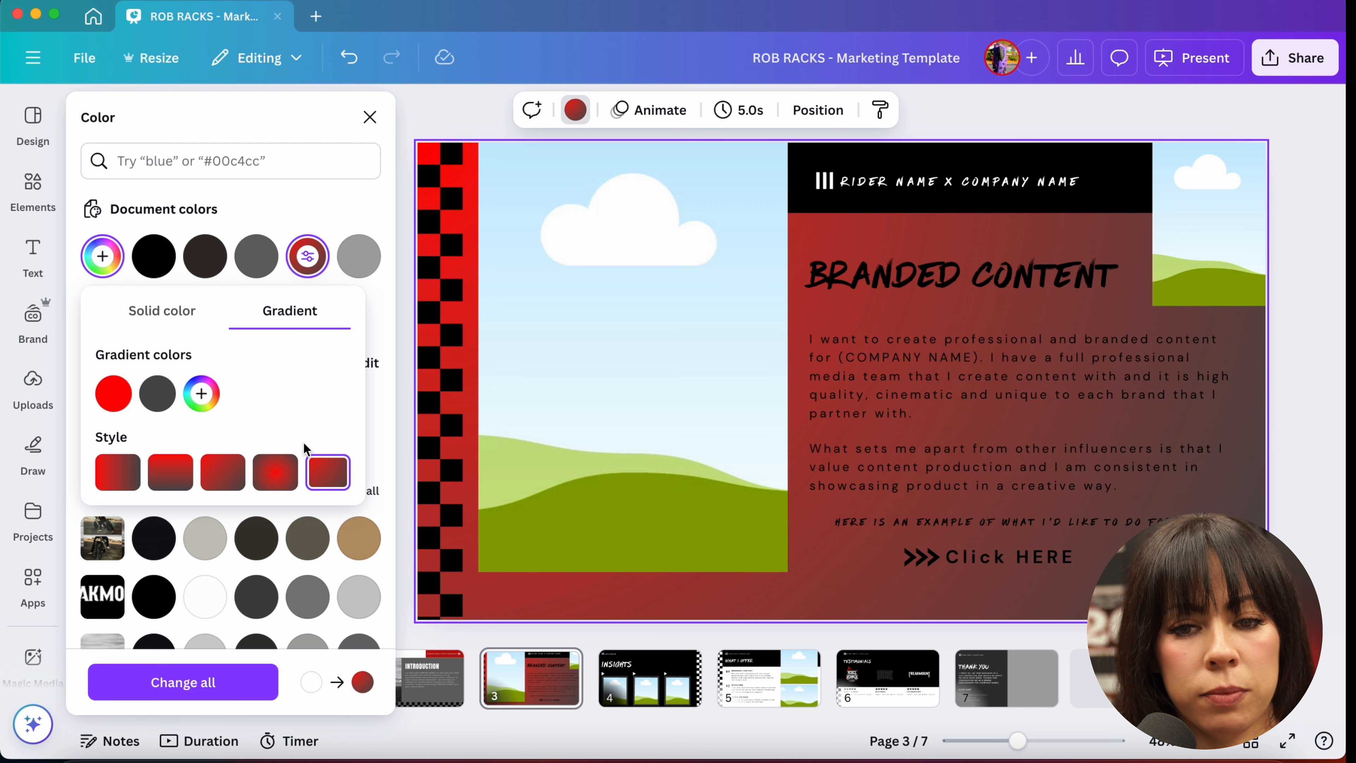
pyautogui.click(117, 481)
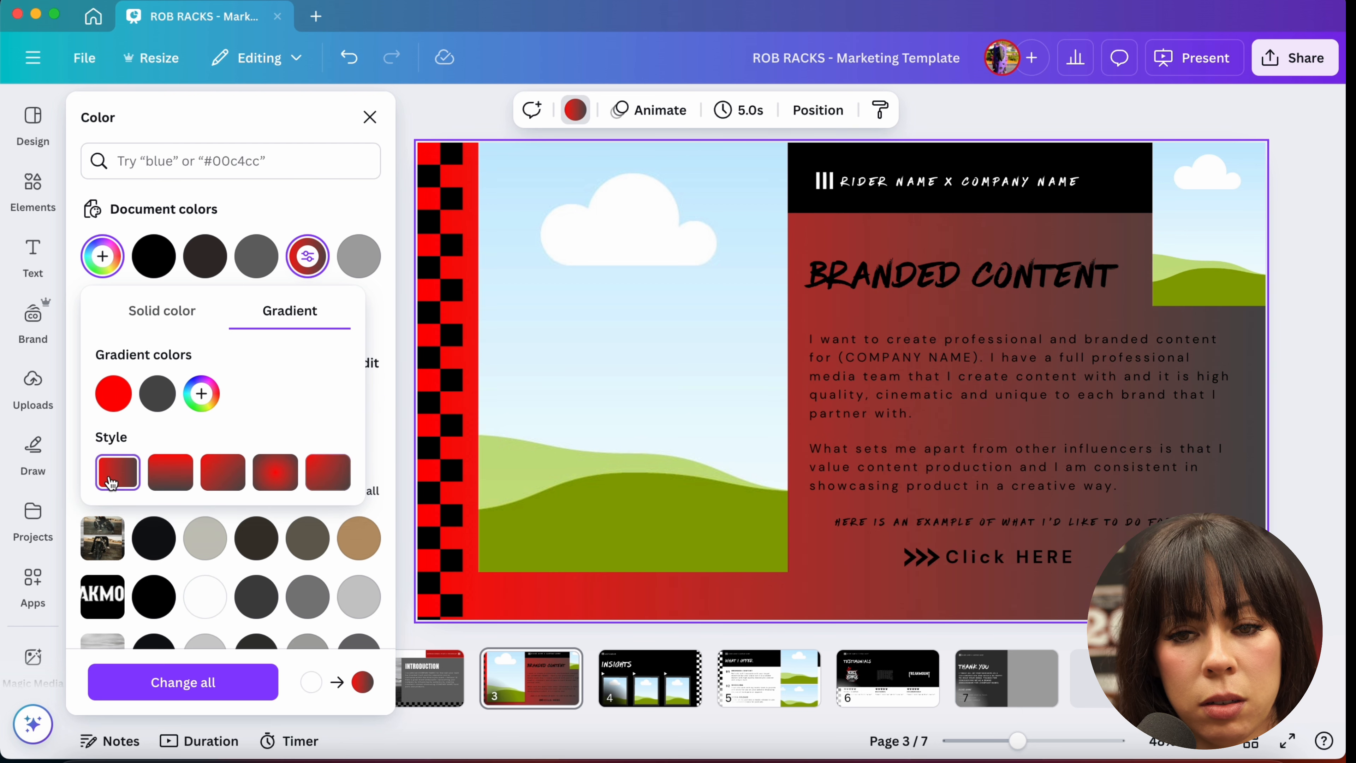
pyautogui.click(170, 474)
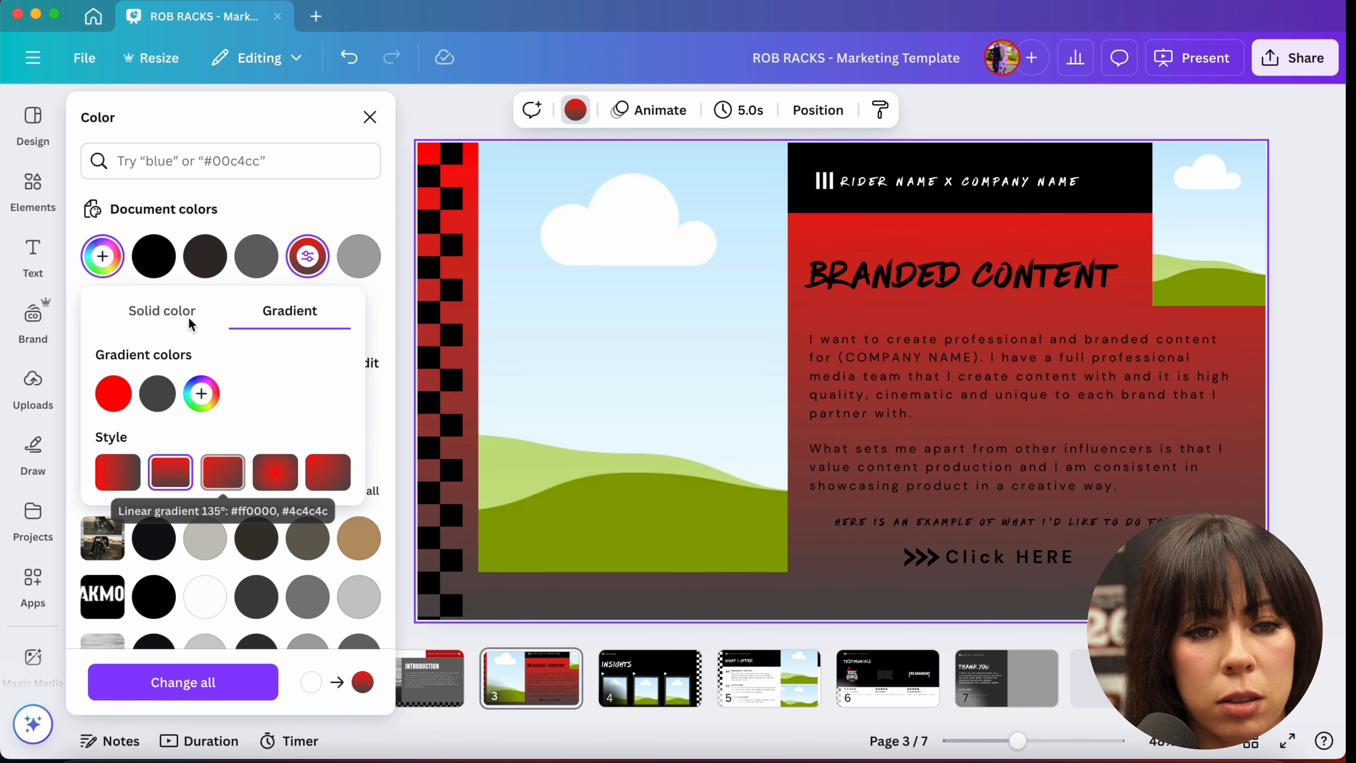
# Step: Set the slide background to a black-to-dark-gray linear gradient
pyautogui.click(156, 258)
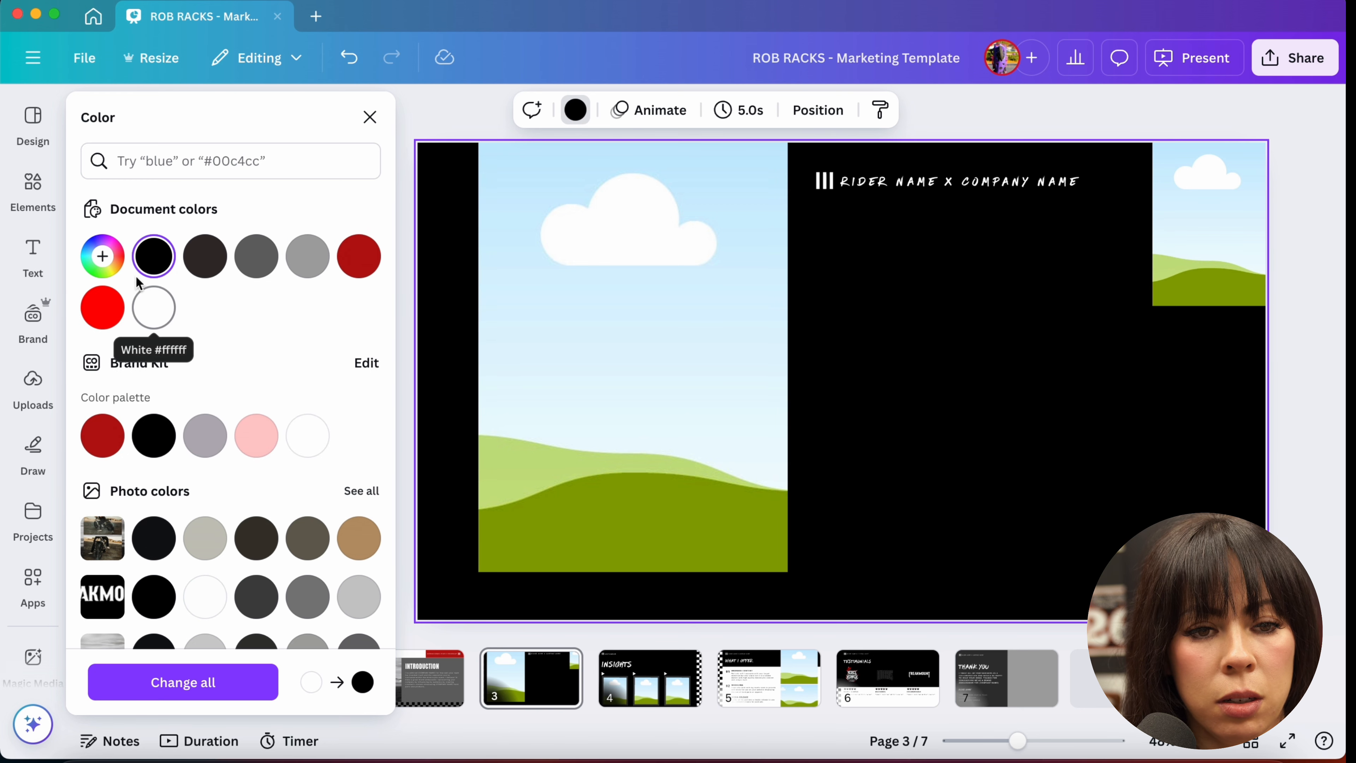
pyautogui.click(156, 260)
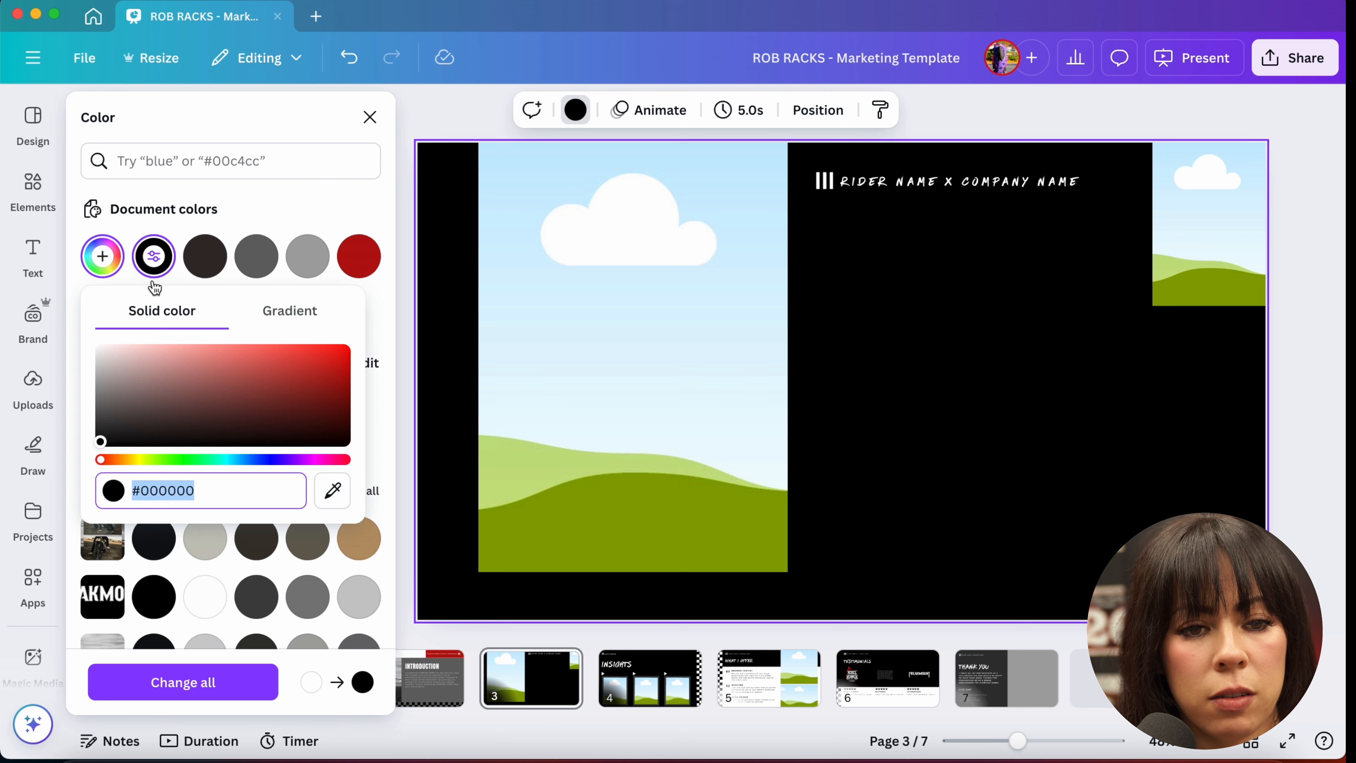
pyautogui.click(295, 327)
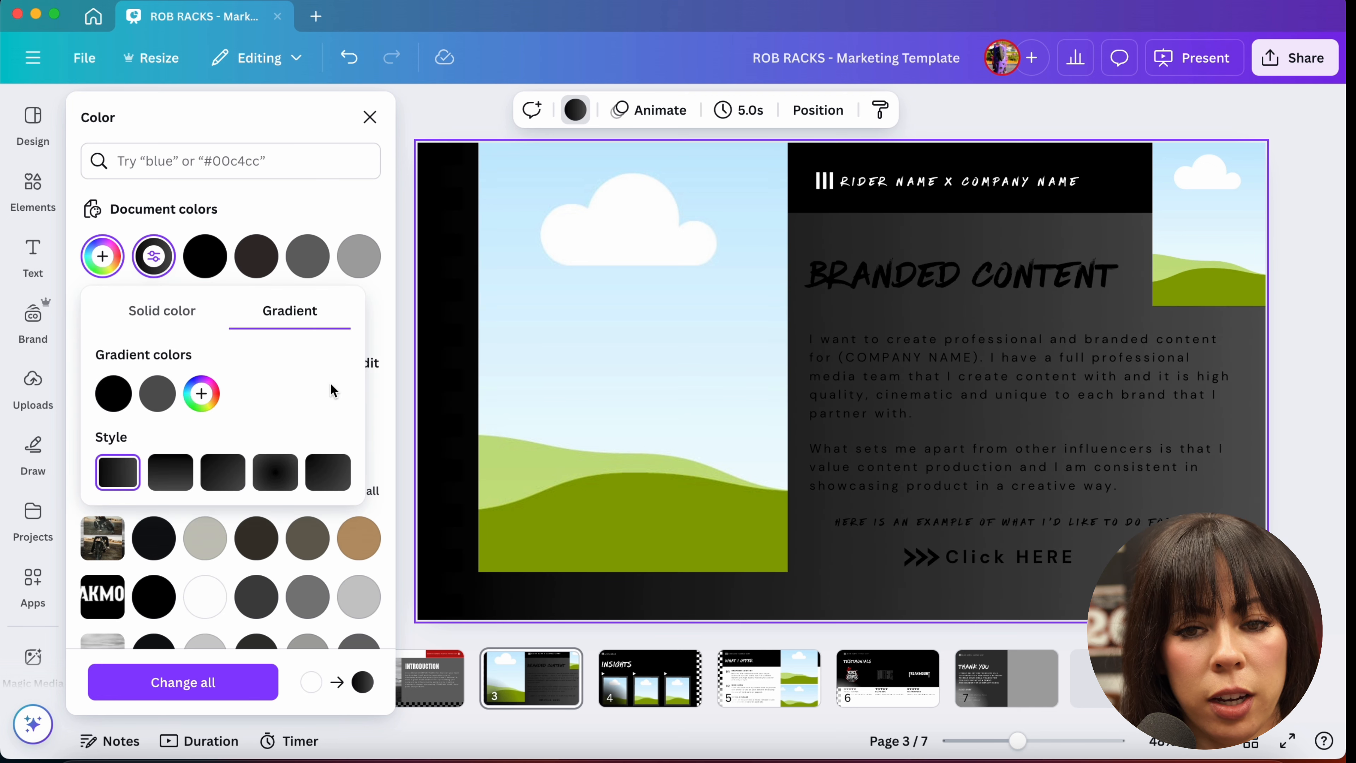
pyautogui.click(309, 187)
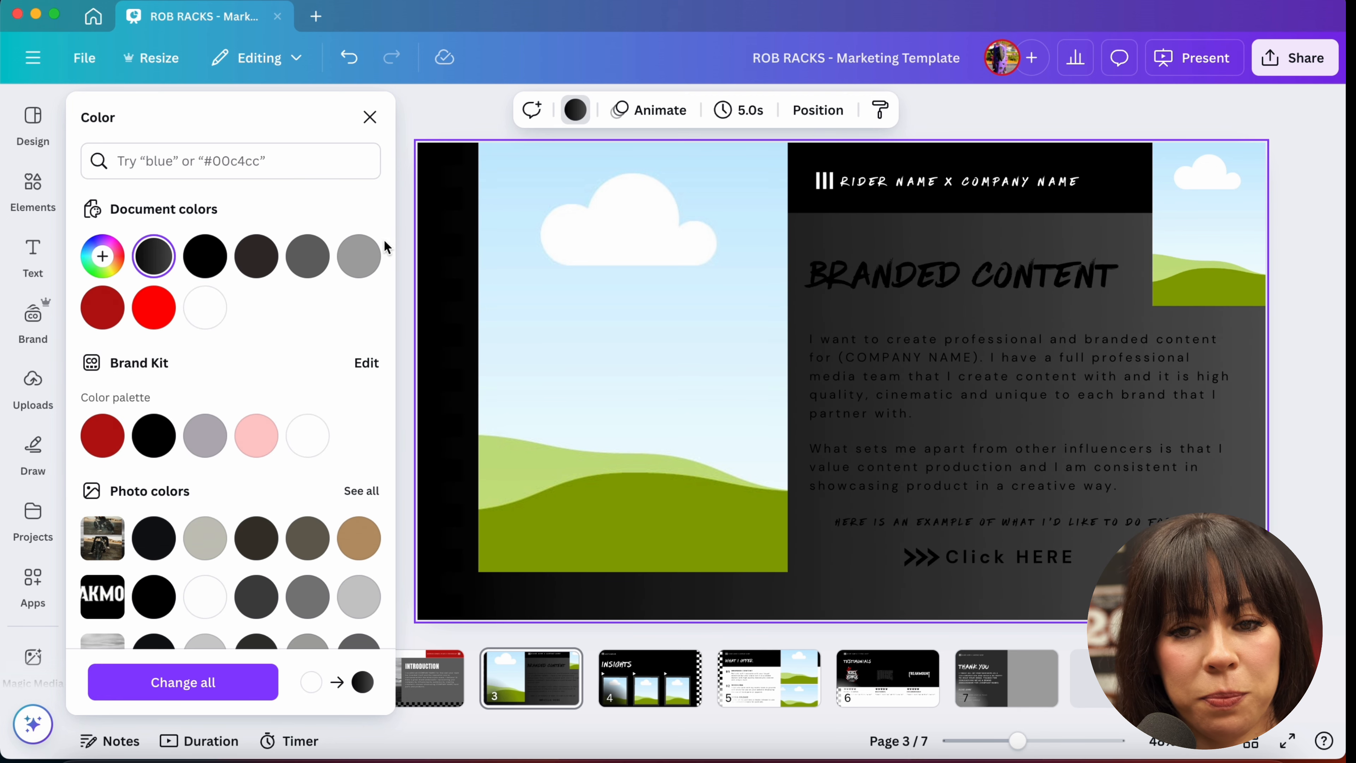
pyautogui.press('Escape')
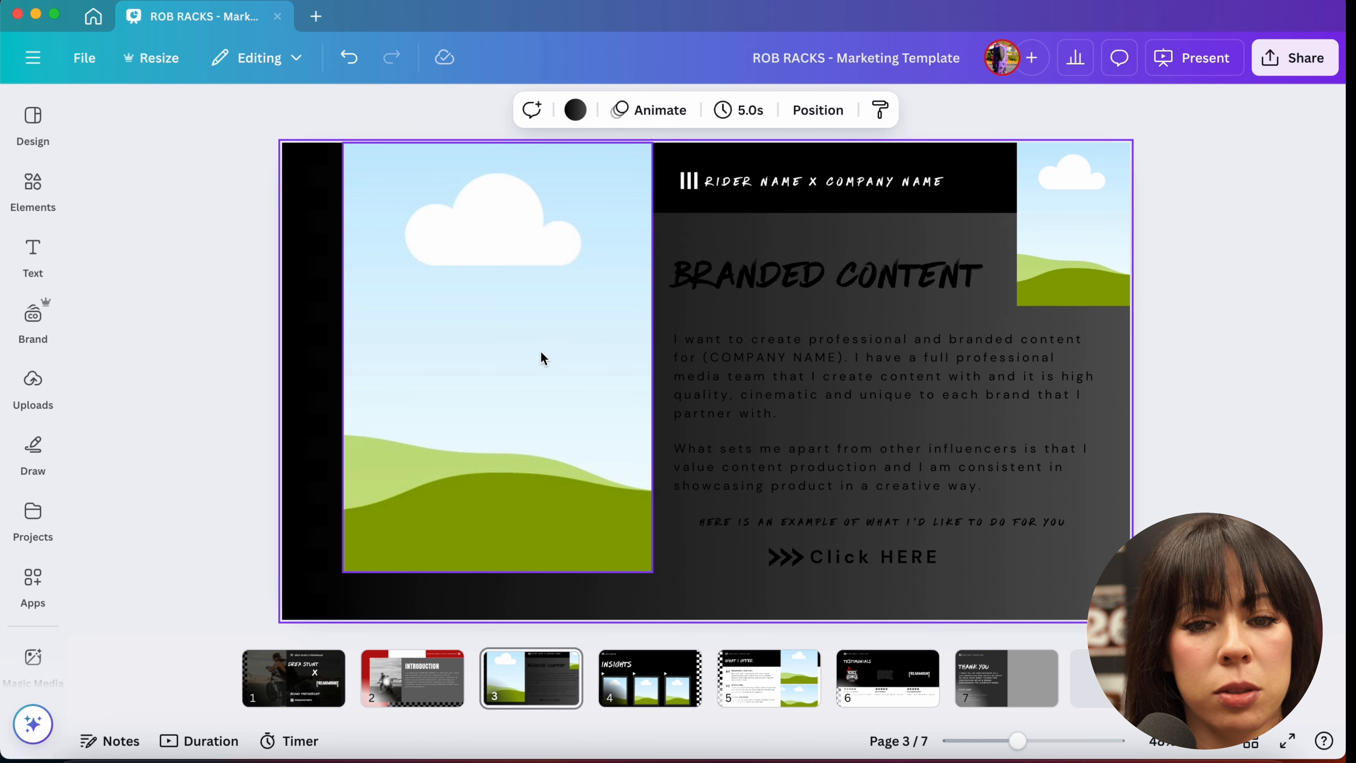
# Step: Delete the small landscape image placeholder in the slide's upper right corner
pyautogui.click(1046, 259)
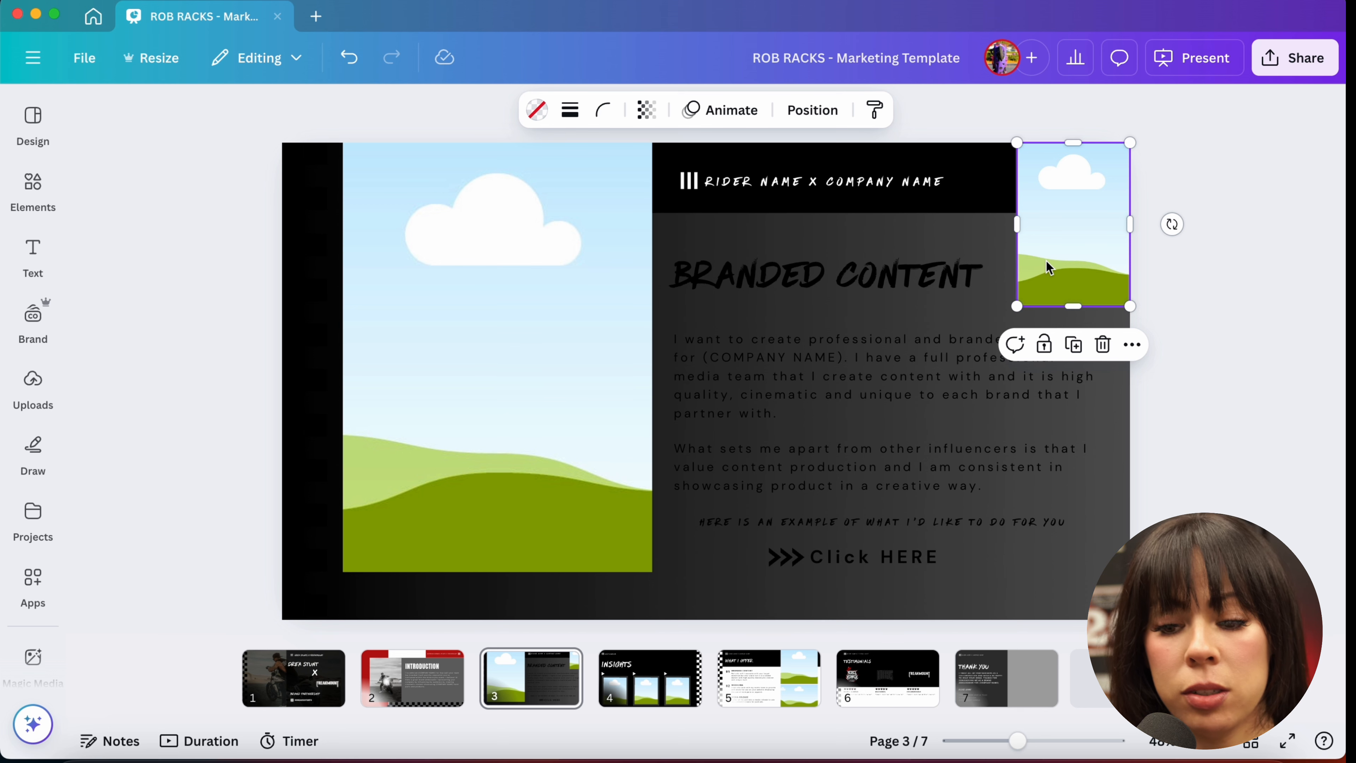
pyautogui.press('Delete')
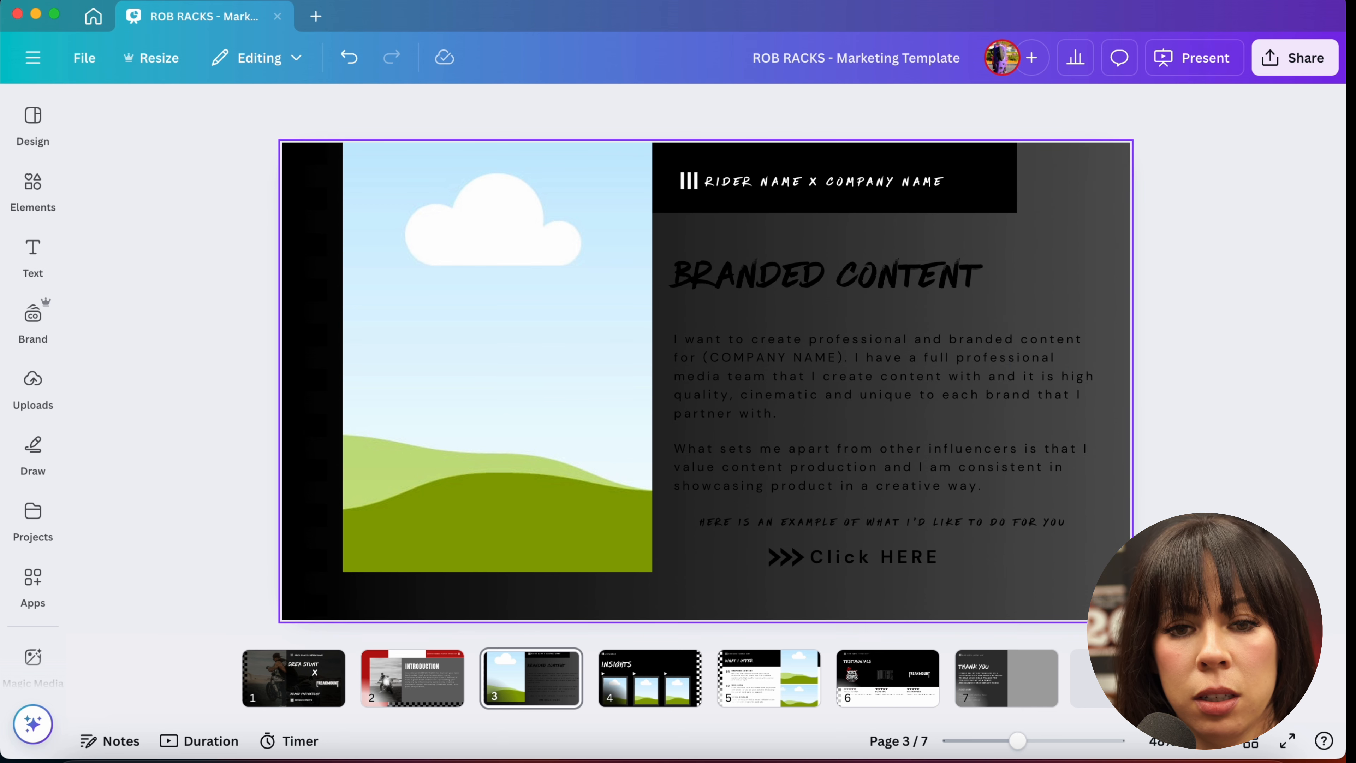
# Step: Move from slide 3 to the INSIGHTS slide 4
pyautogui.click(547, 299)
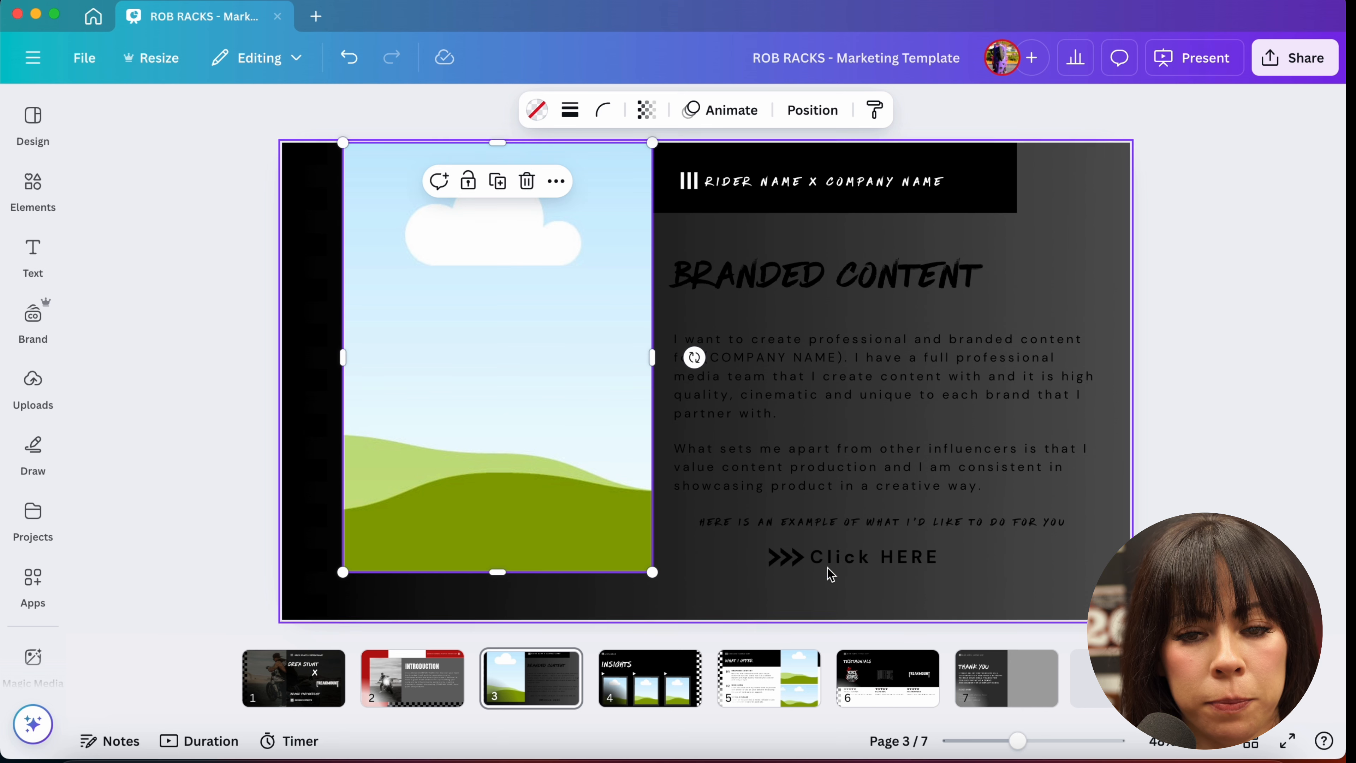
pyautogui.click(647, 678)
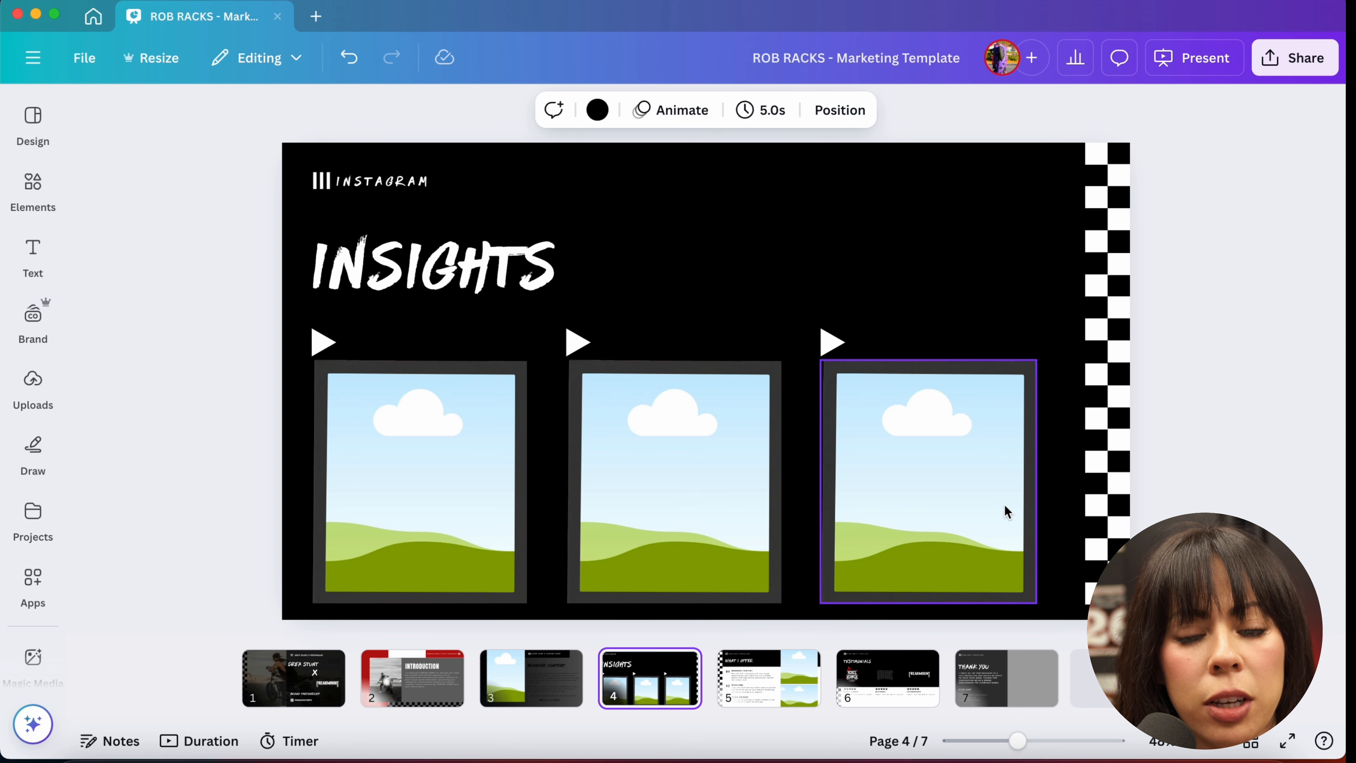
pyautogui.click(534, 695)
pyautogui.click(654, 689)
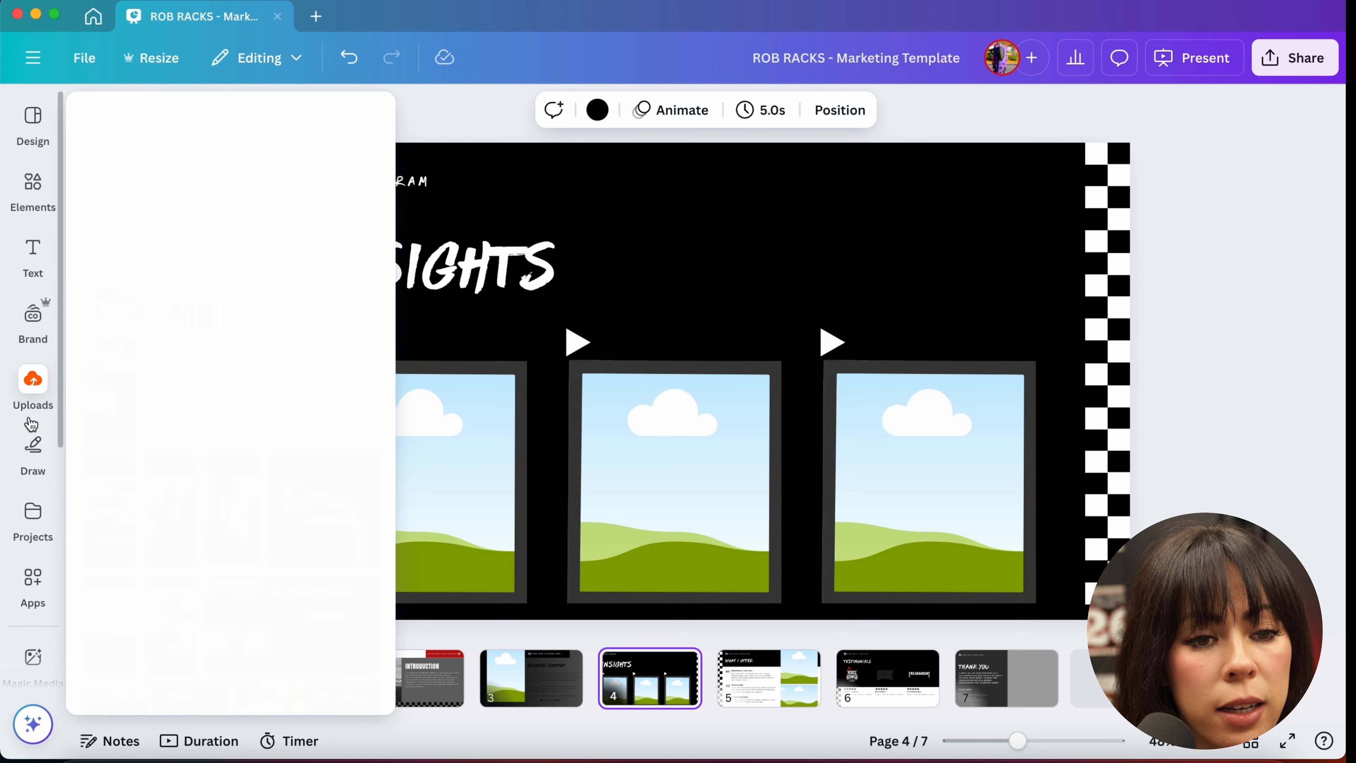
# Step: Search the elements library for "designs"
pyautogui.click(32, 189)
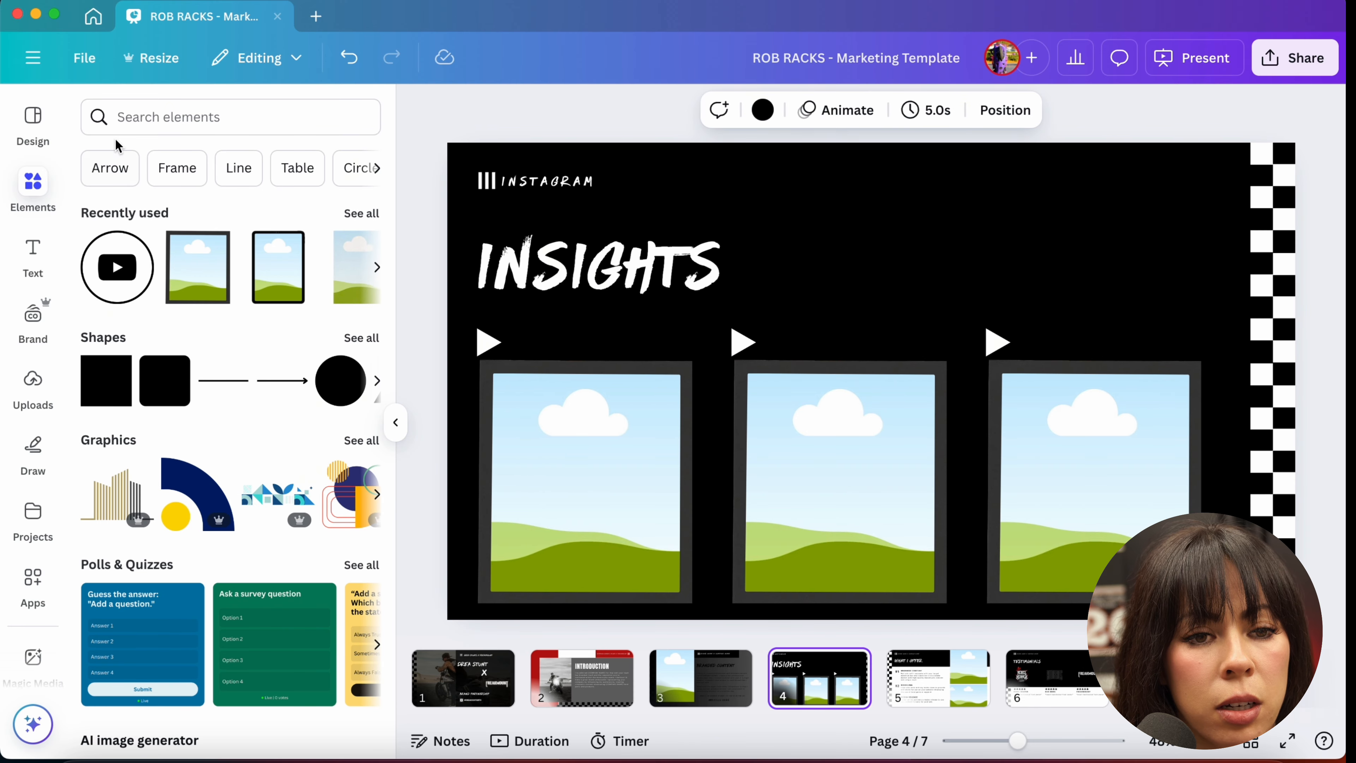
pyautogui.click(138, 117)
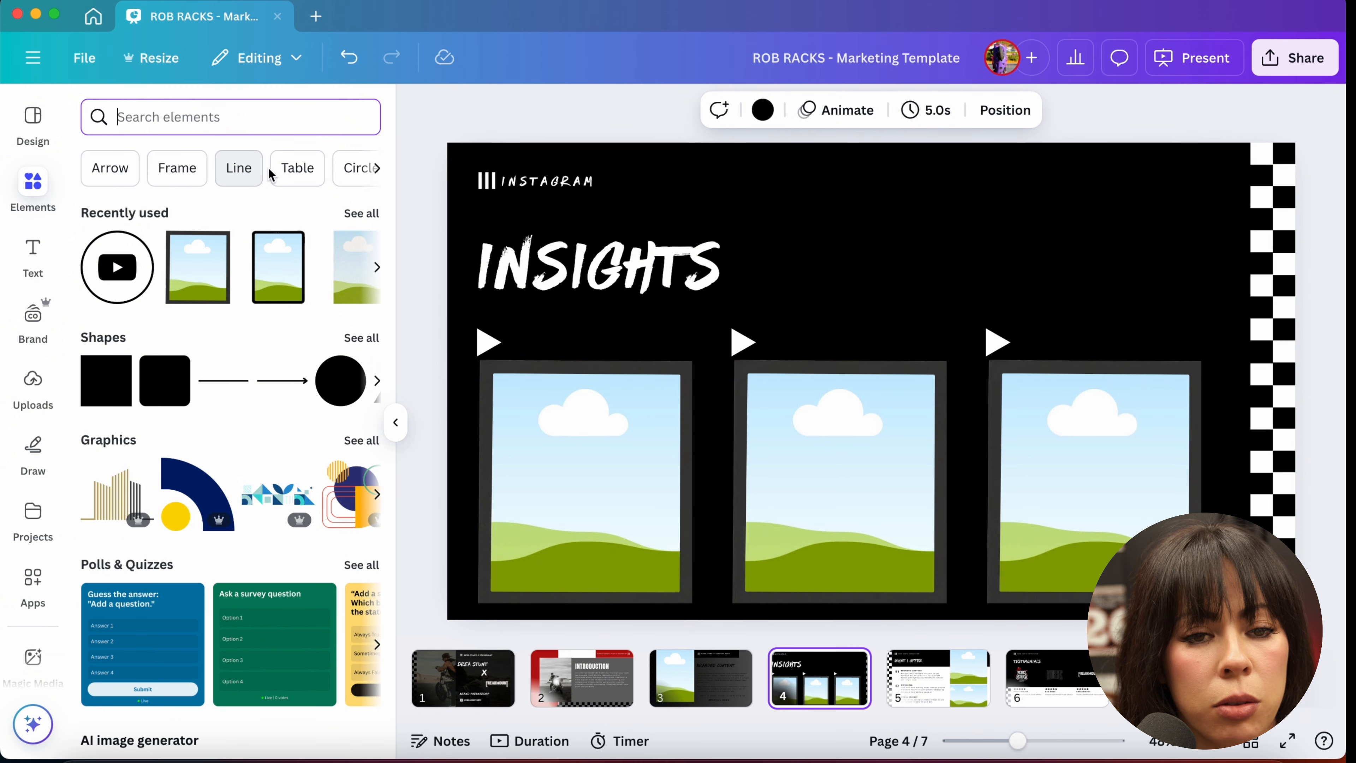
pyautogui.click(377, 169)
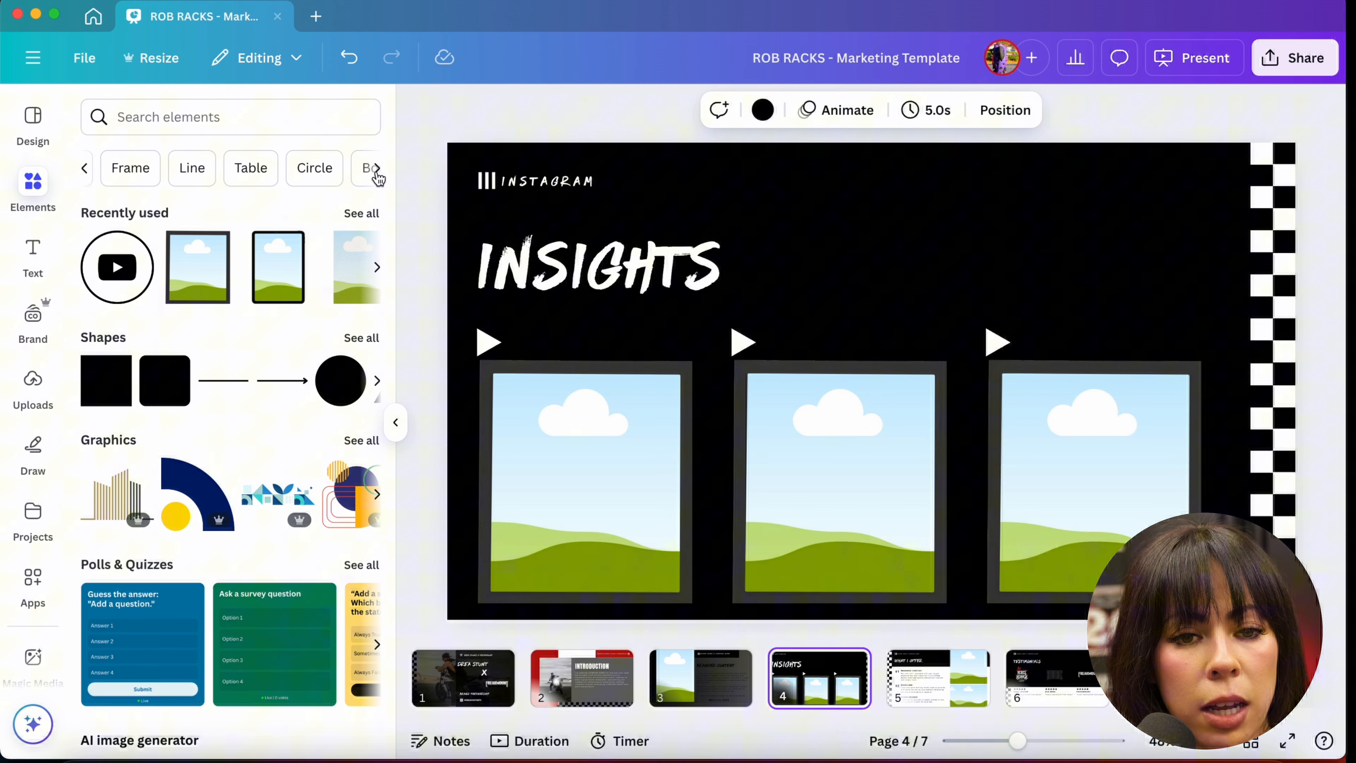
pyautogui.click(84, 169)
pyautogui.click(130, 115)
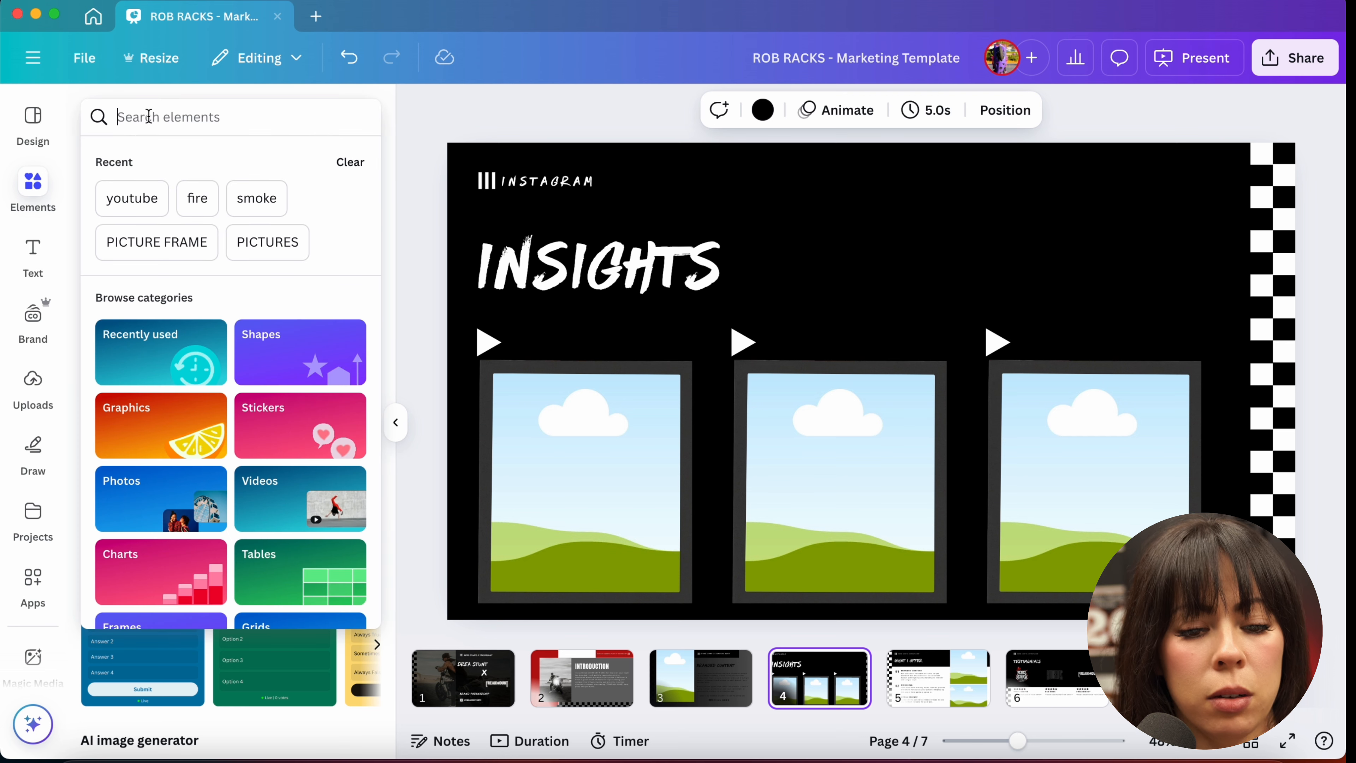
pyautogui.write('designs')
pyautogui.press('Return')
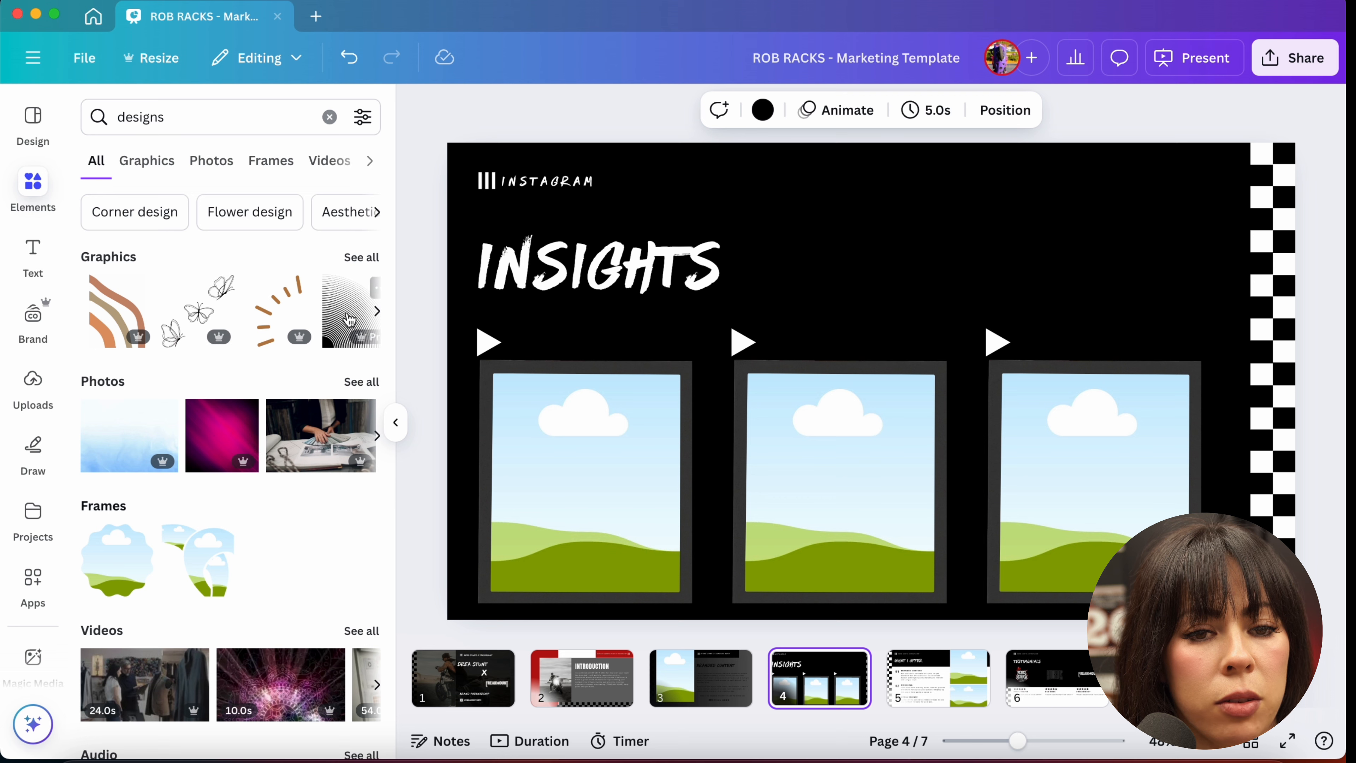
# Step: Browse the graphics results for designs
pyautogui.click(357, 261)
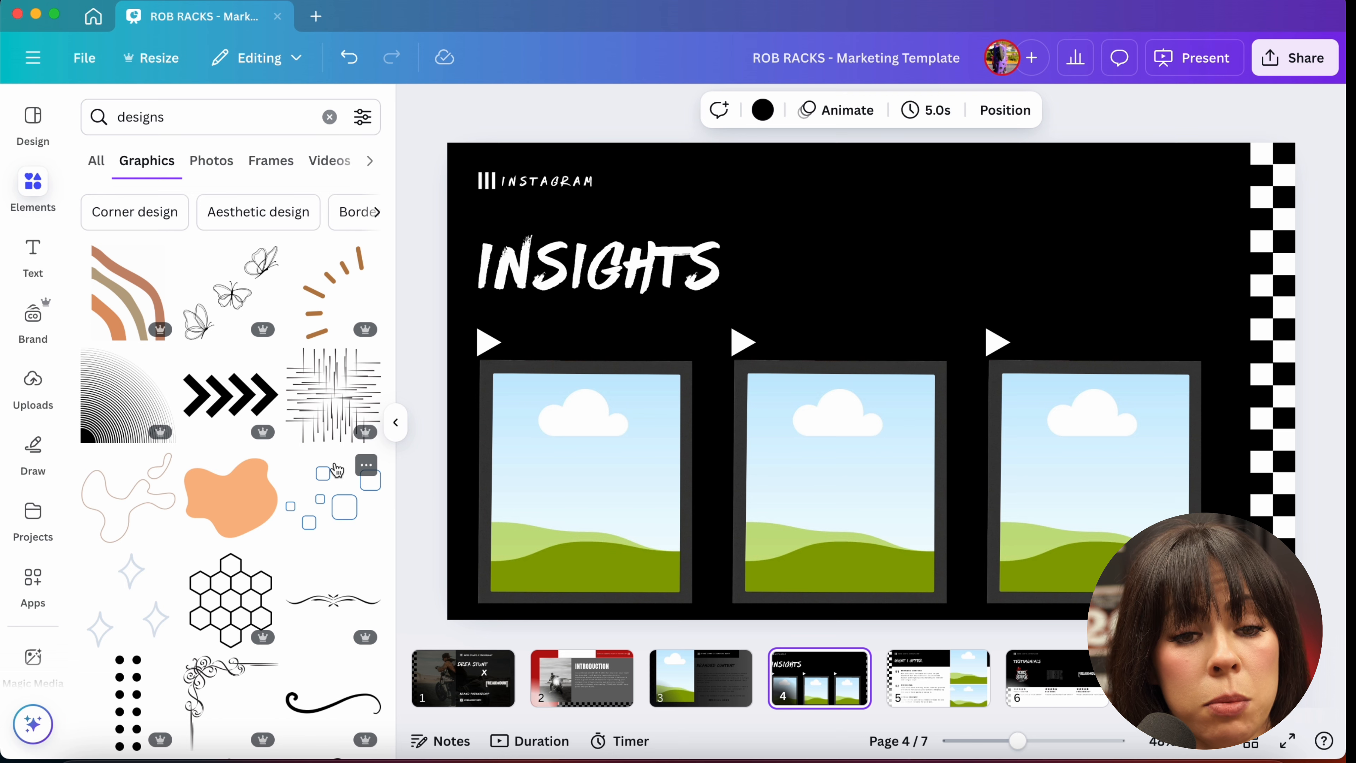
pyautogui.scroll(-3, 336, 470)
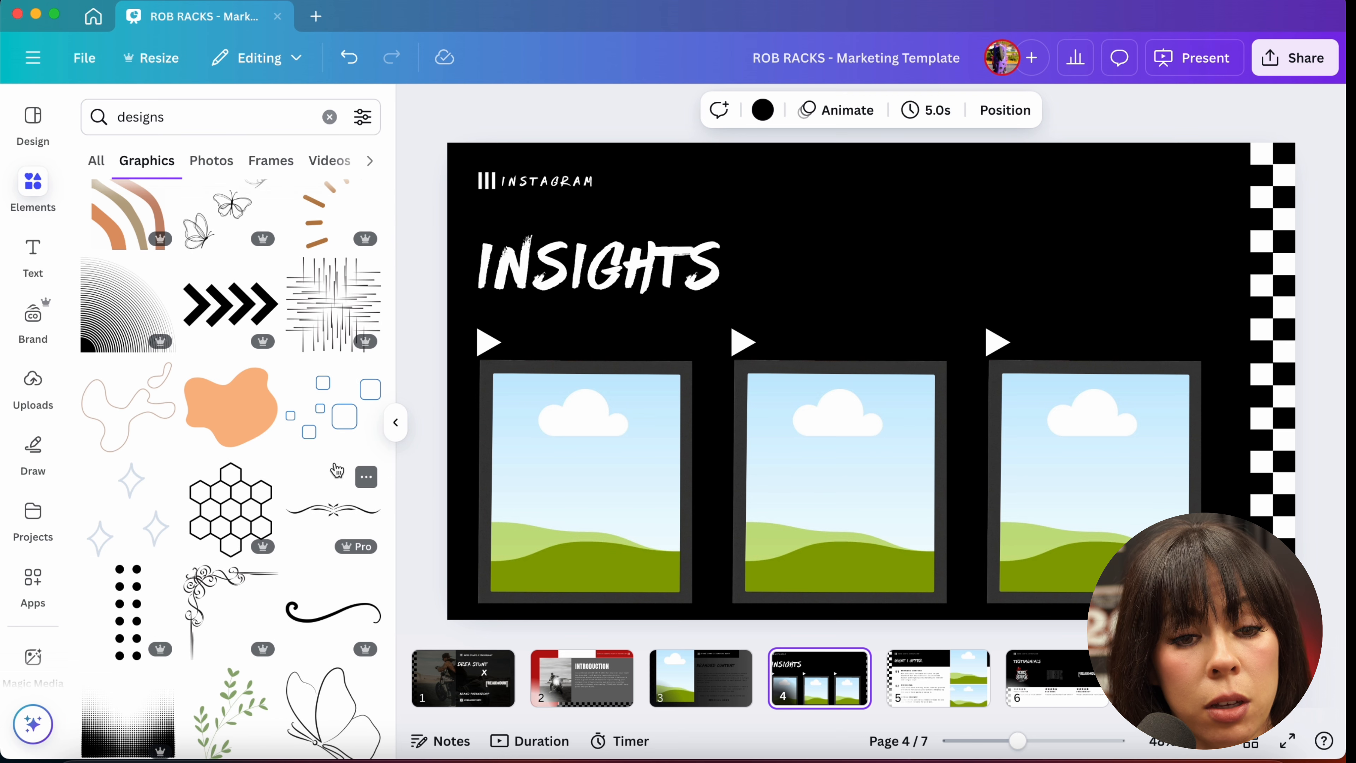
pyautogui.scroll(-5, 337, 470)
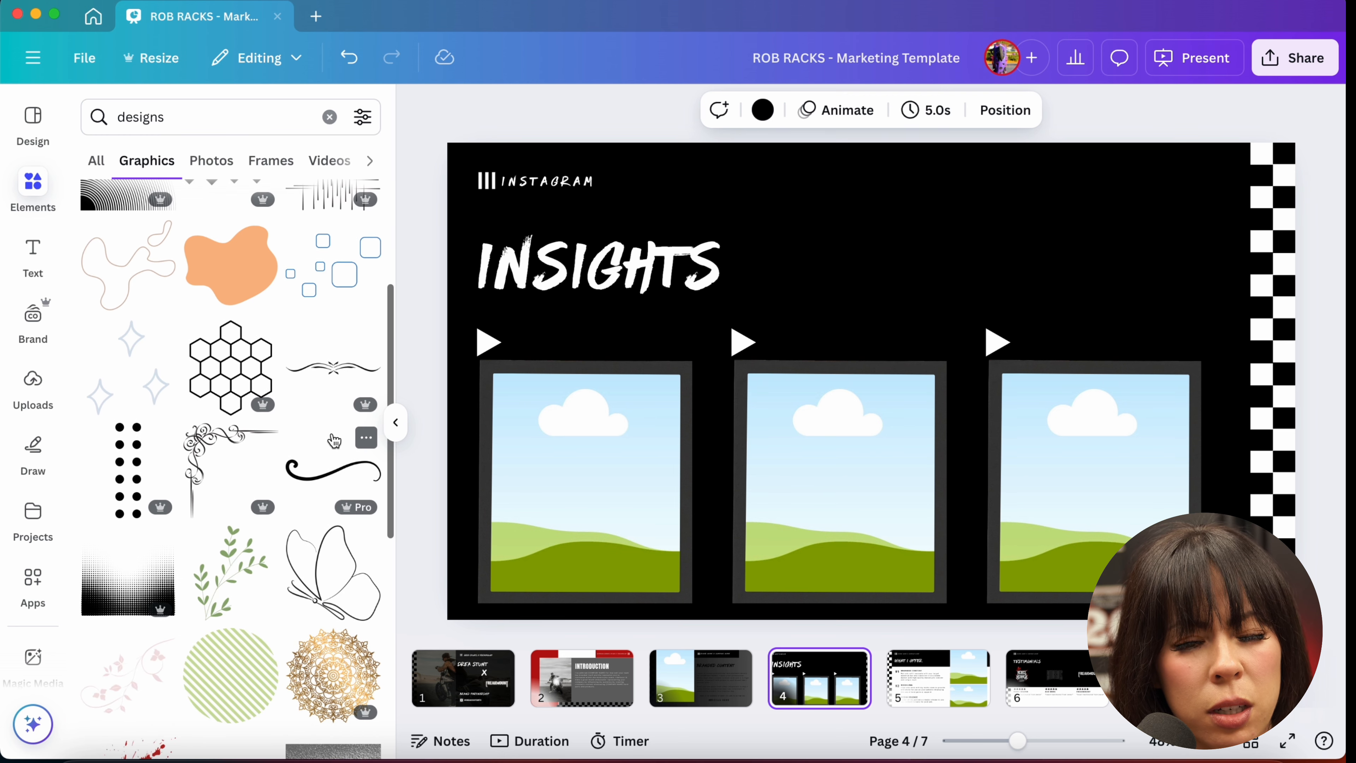
pyautogui.scroll(-6, 334, 440)
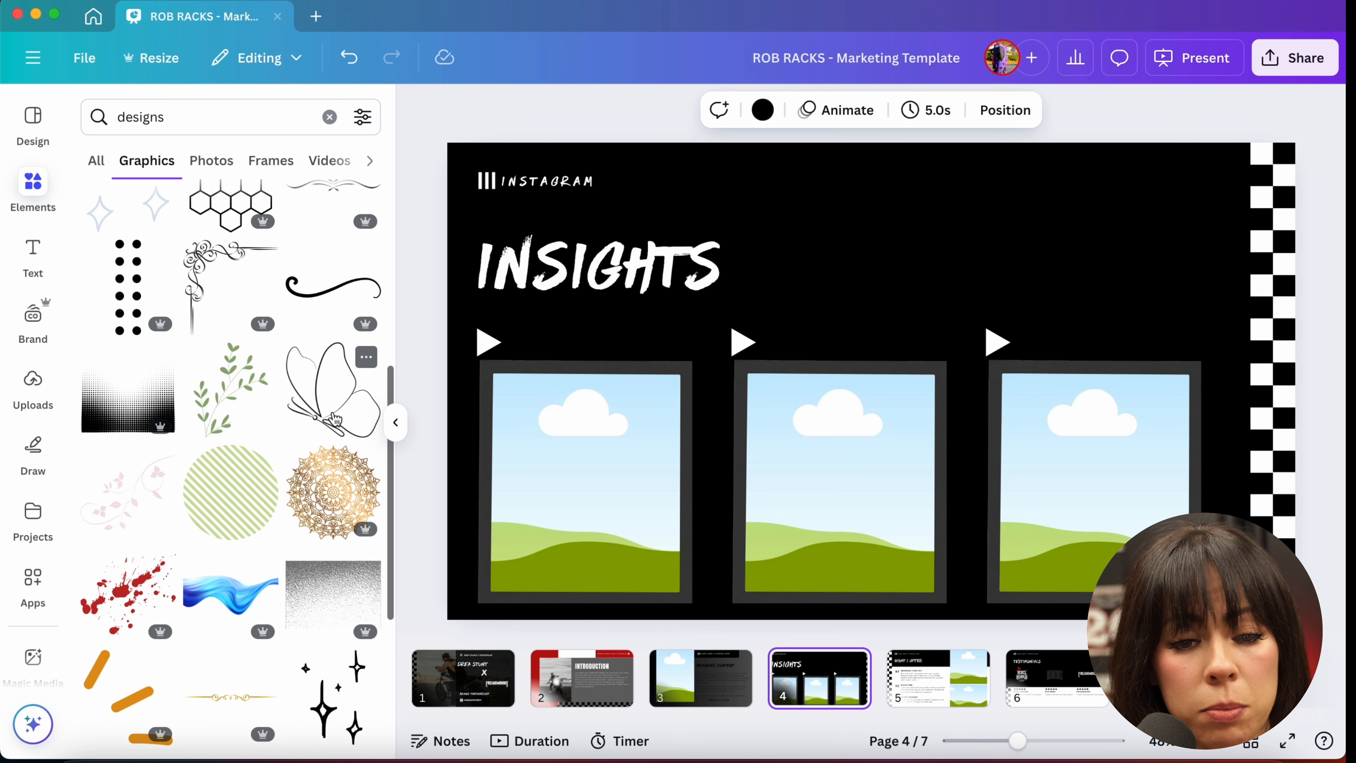
pyautogui.scroll(-10, 335, 419)
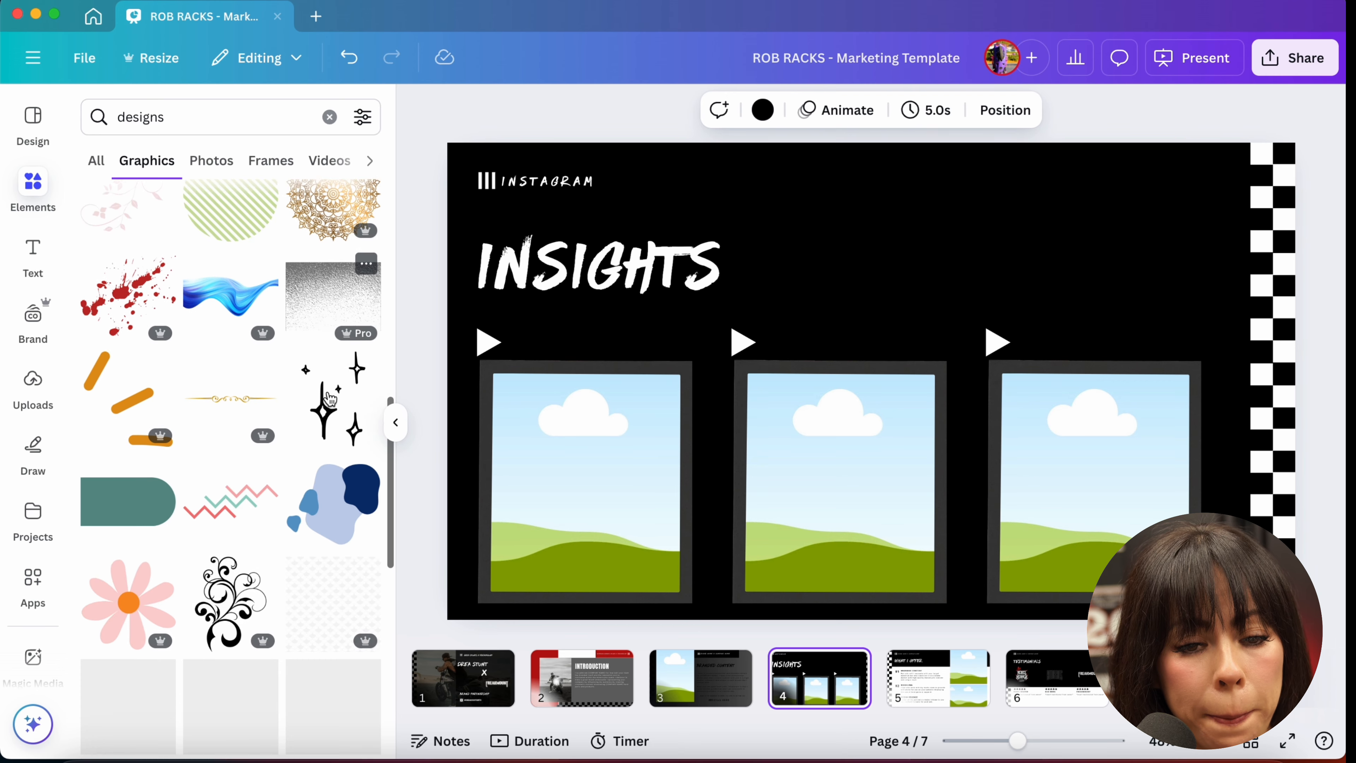
pyautogui.scroll(-13, 330, 398)
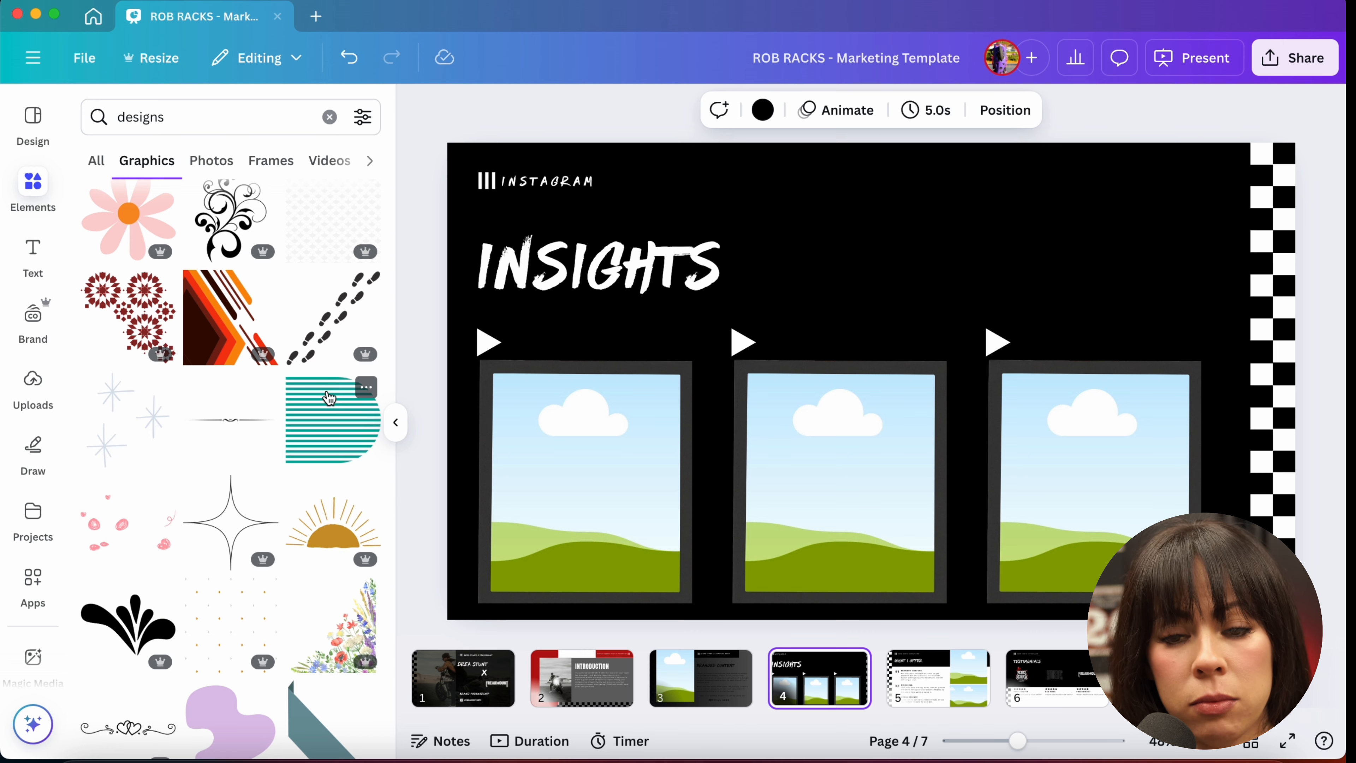
pyautogui.scroll(-5, 155, 620)
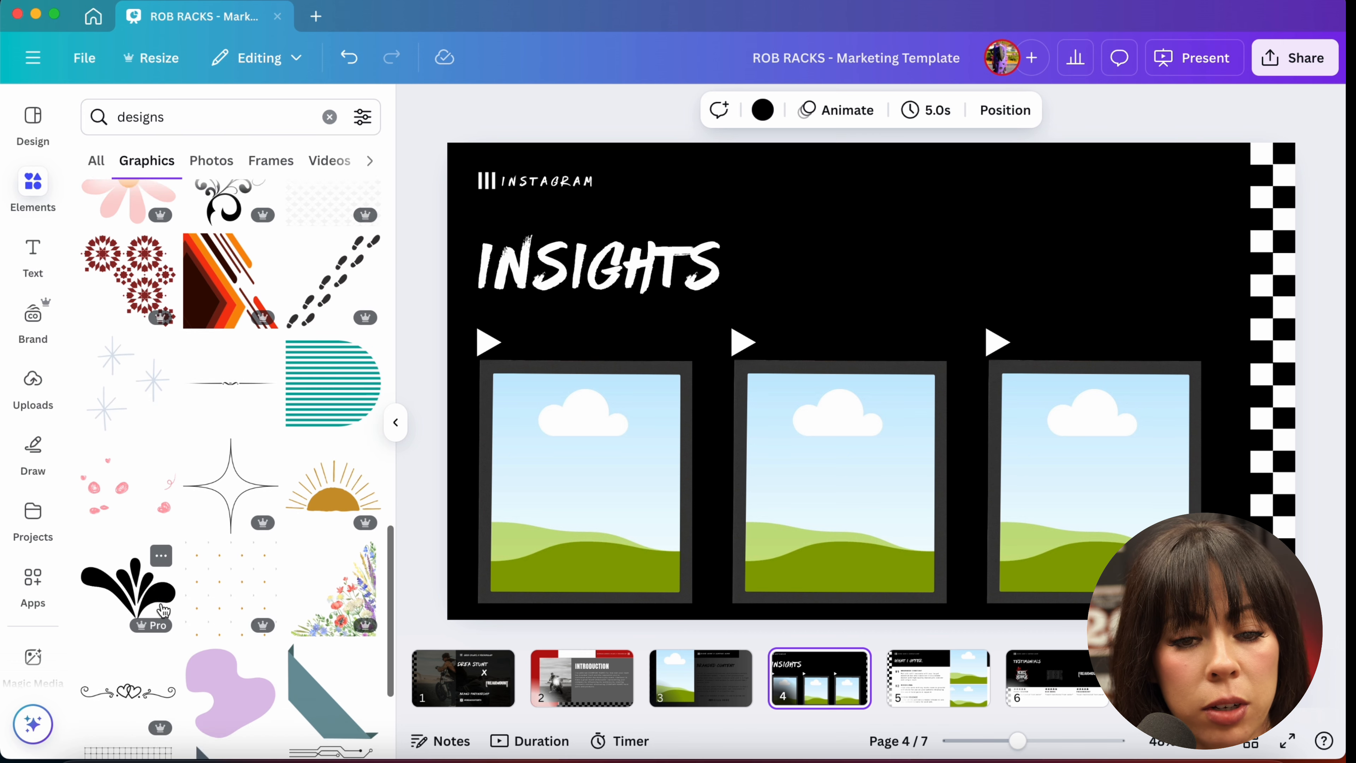
pyautogui.scroll(-5, 163, 609)
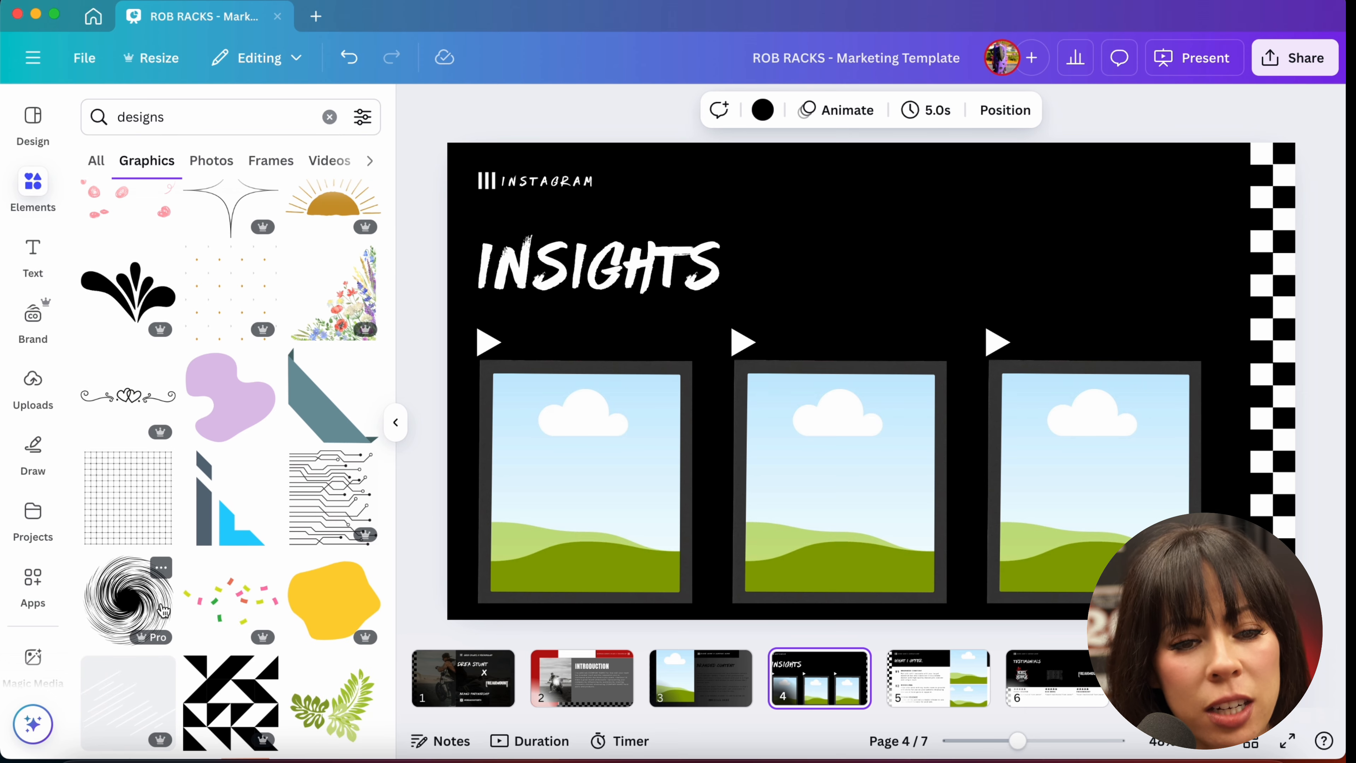
pyautogui.scroll(-10, 251, 670)
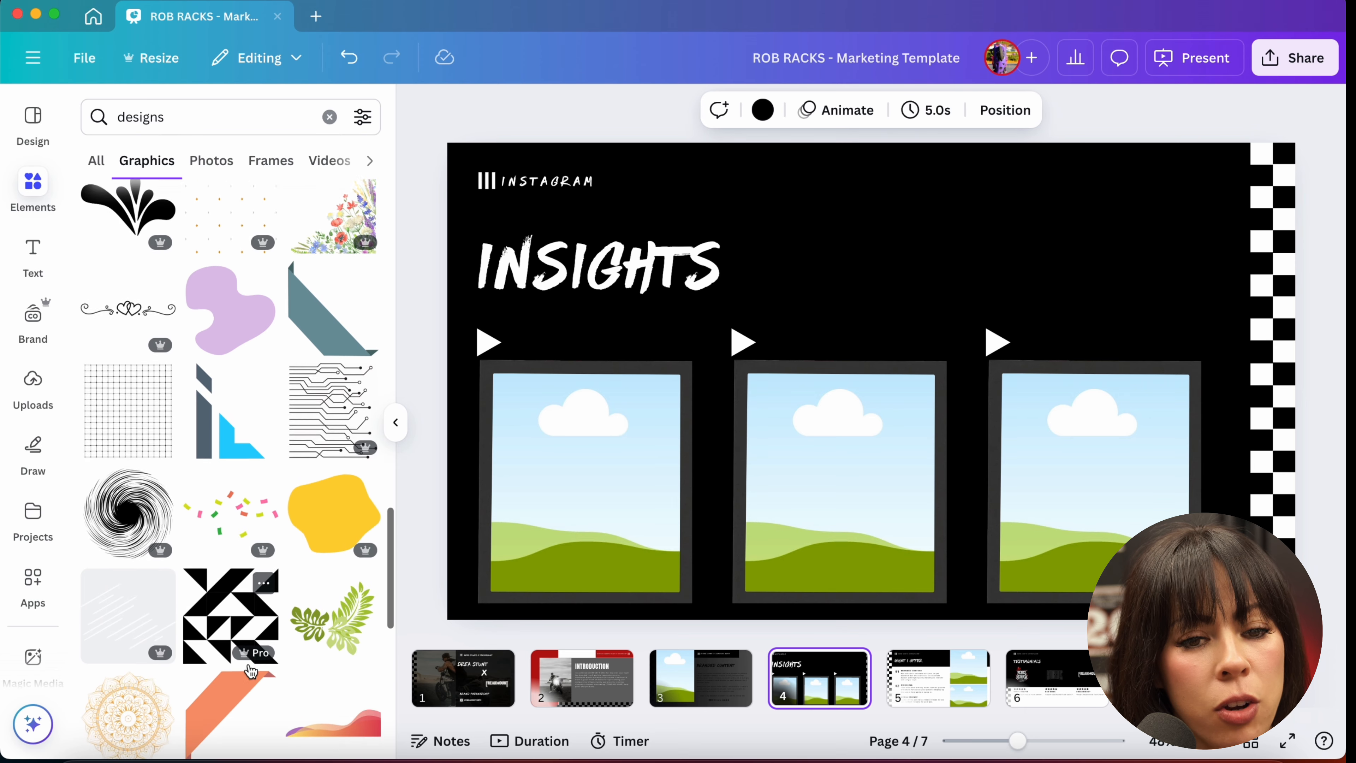
pyautogui.scroll(-5, 251, 671)
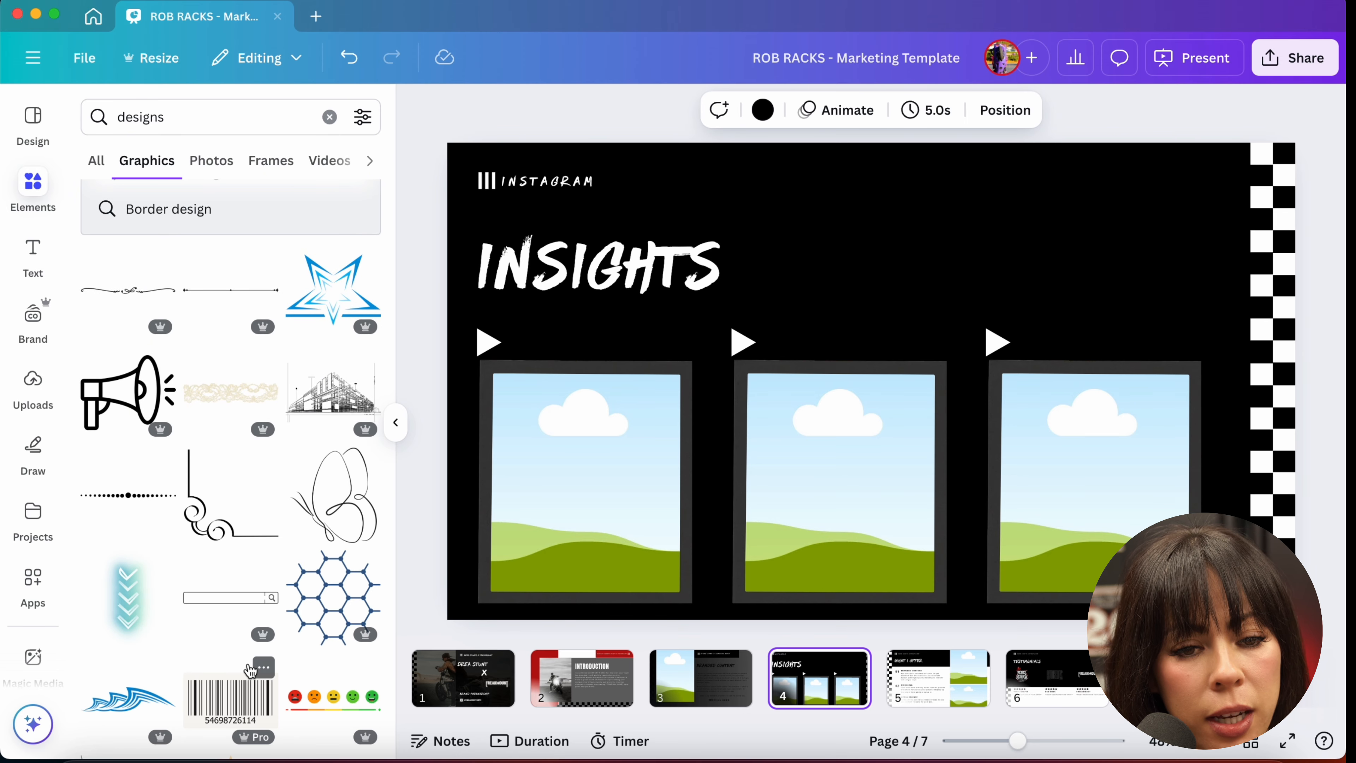
pyautogui.scroll(-5, 251, 670)
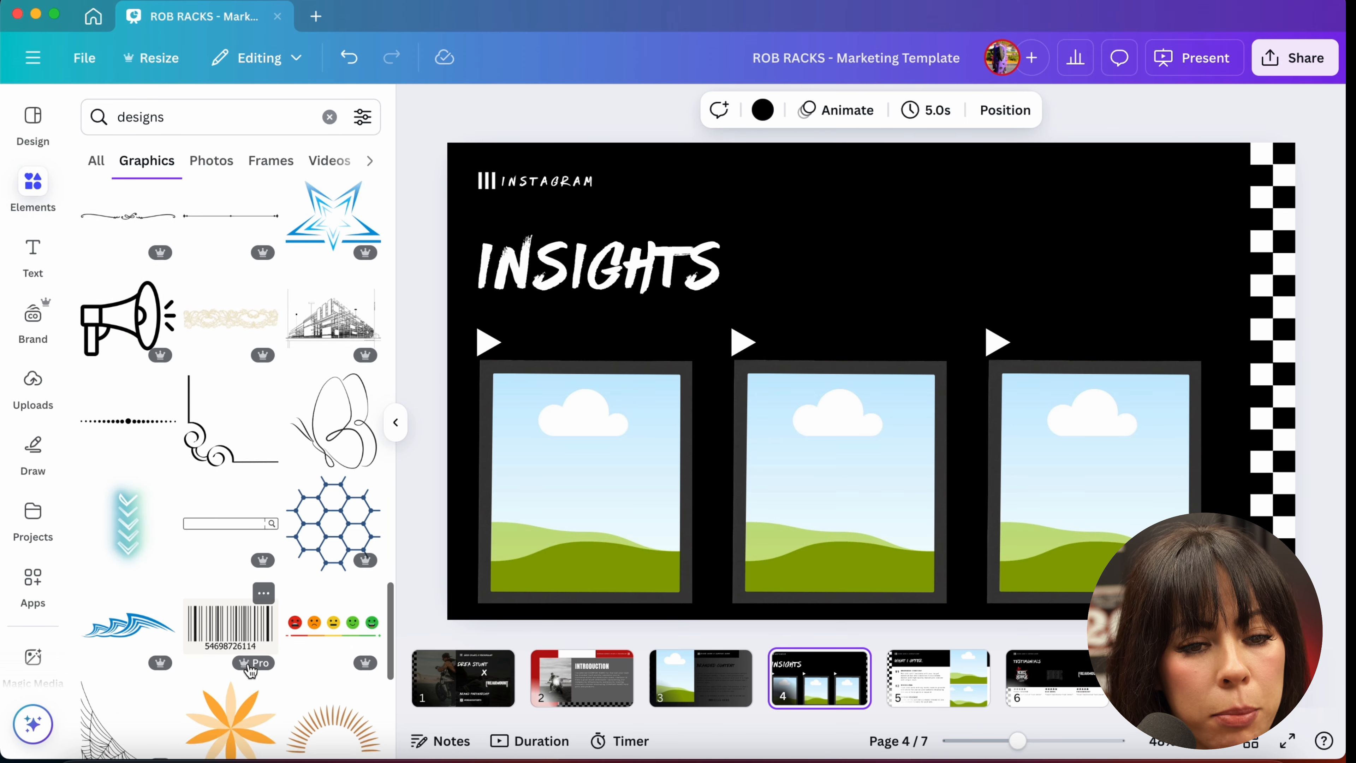
pyautogui.scroll(-10, 251, 670)
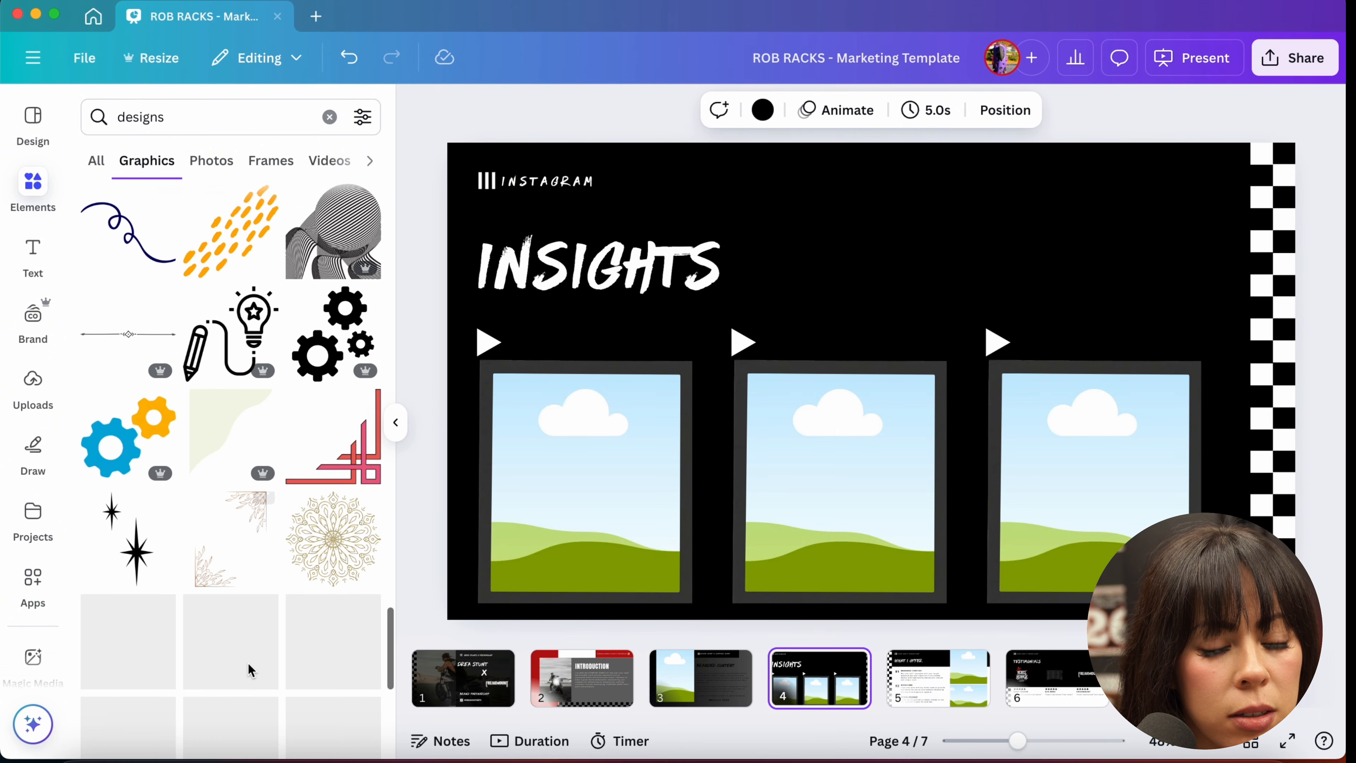
pyautogui.scroll(4, 247, 663)
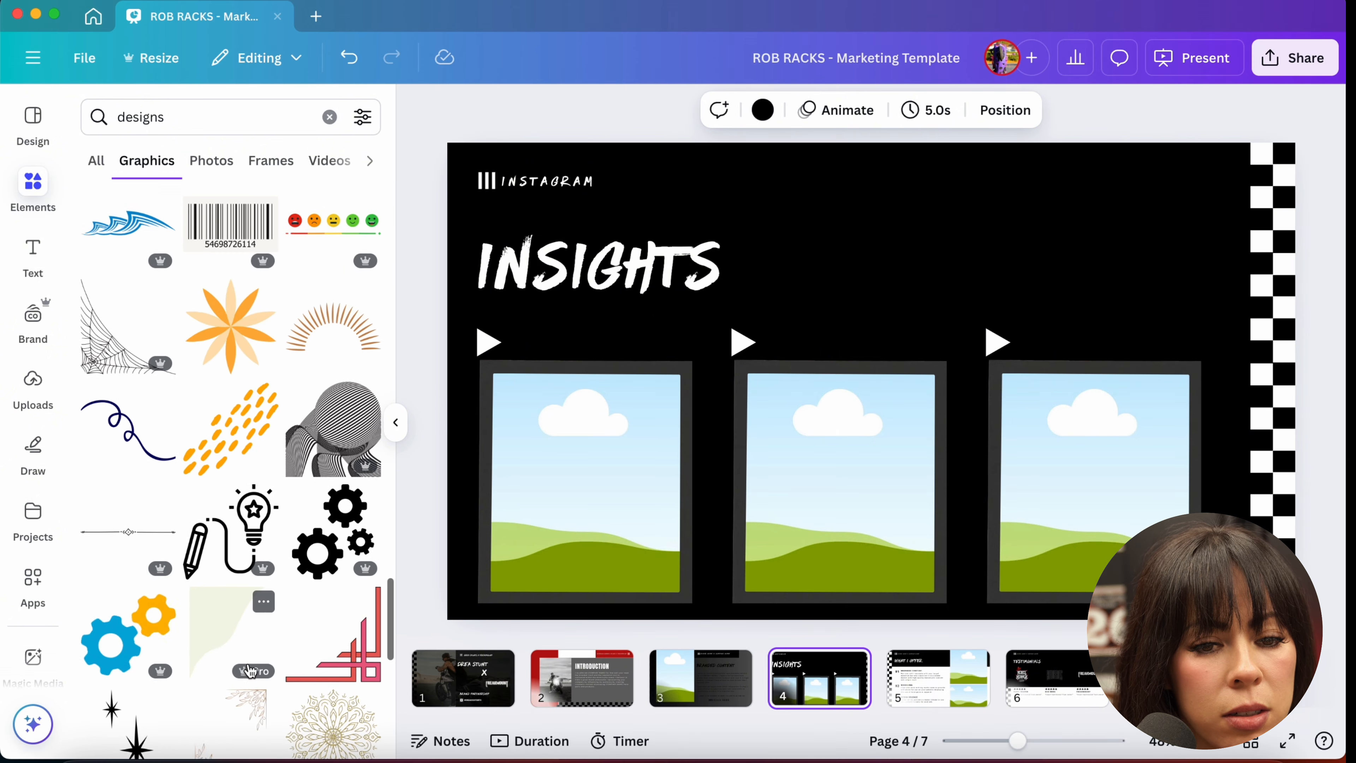
# Step: Add a gears graphic to the slide and recolor it gray
pyautogui.click(334, 499)
pyautogui.moveTo(831, 356); pyautogui.dragTo(870, 220)
pyautogui.click(697, 113)
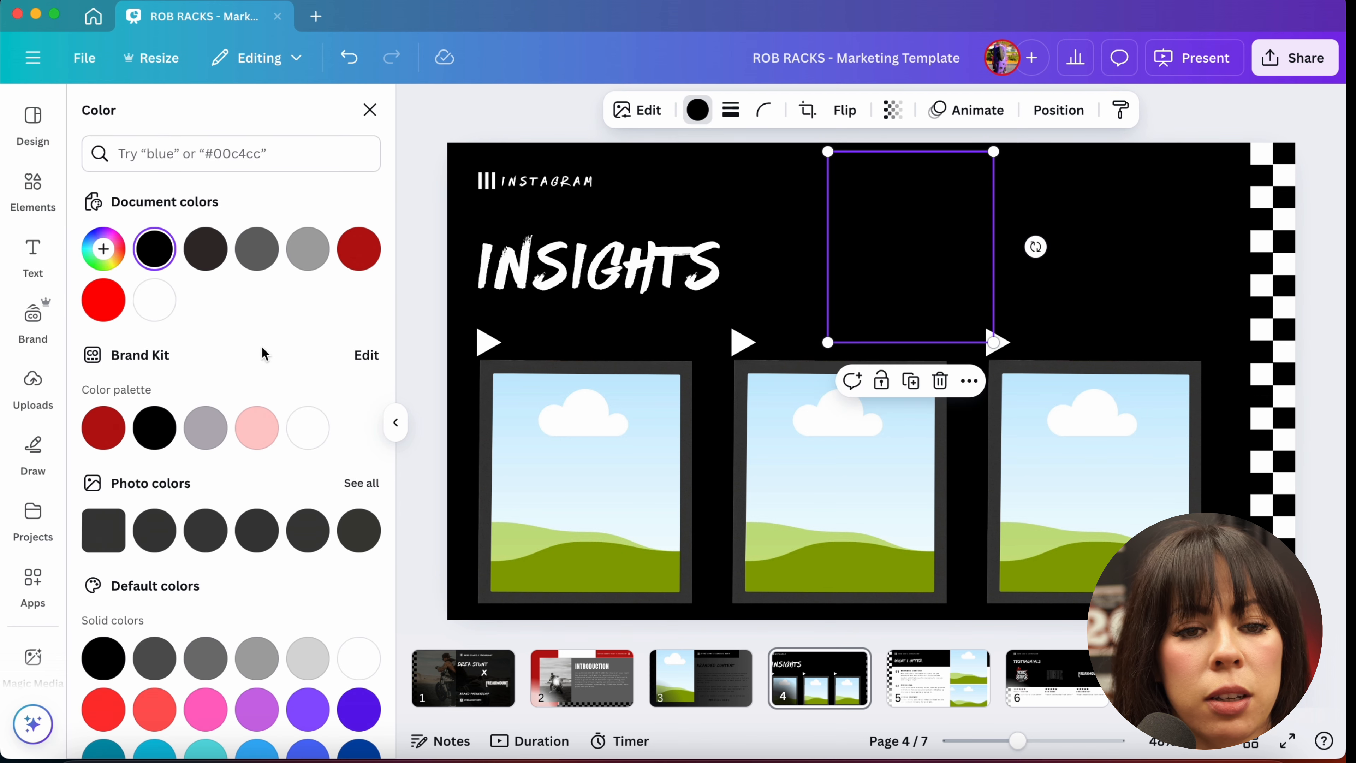
pyautogui.click(308, 248)
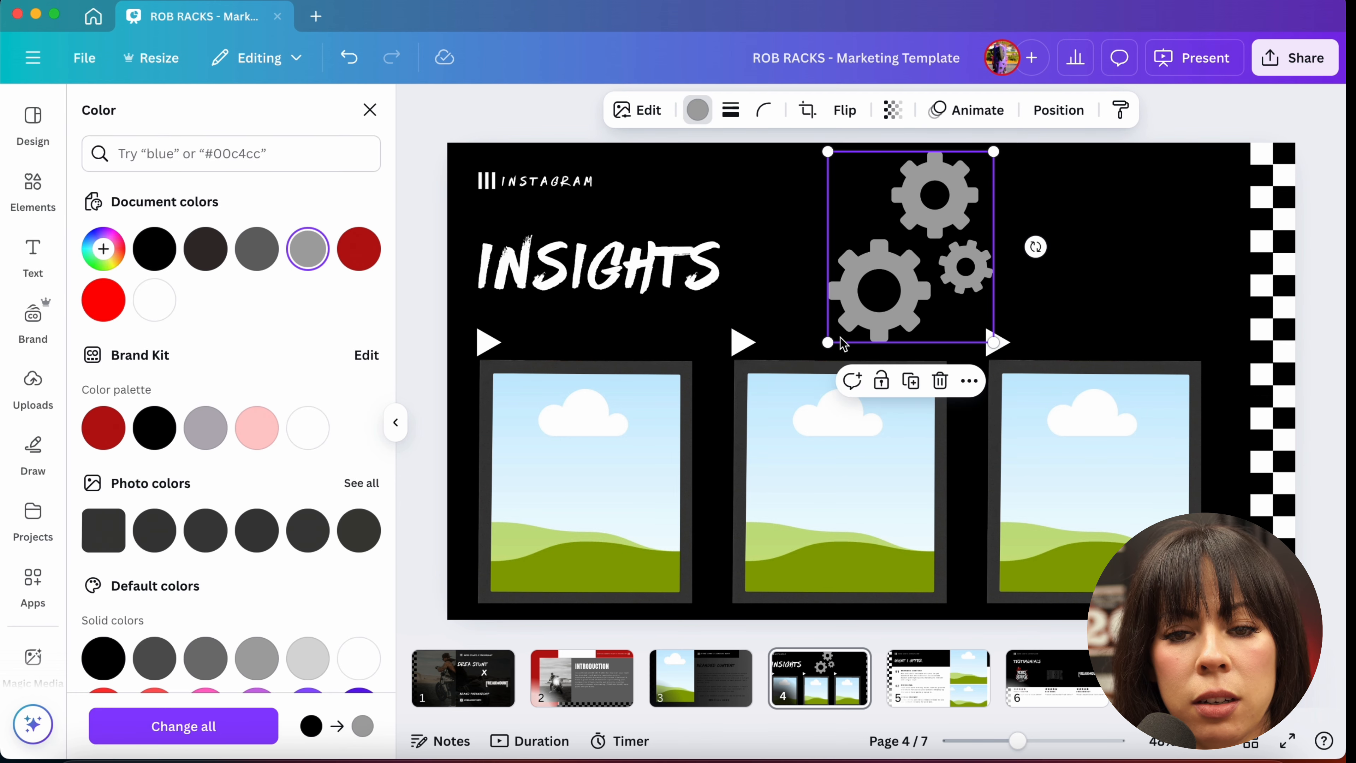
# Step: Rotate the gears graphic and move it into the slide's upper right corner
pyautogui.moveTo(1036, 247); pyautogui.dragTo(907, 101)
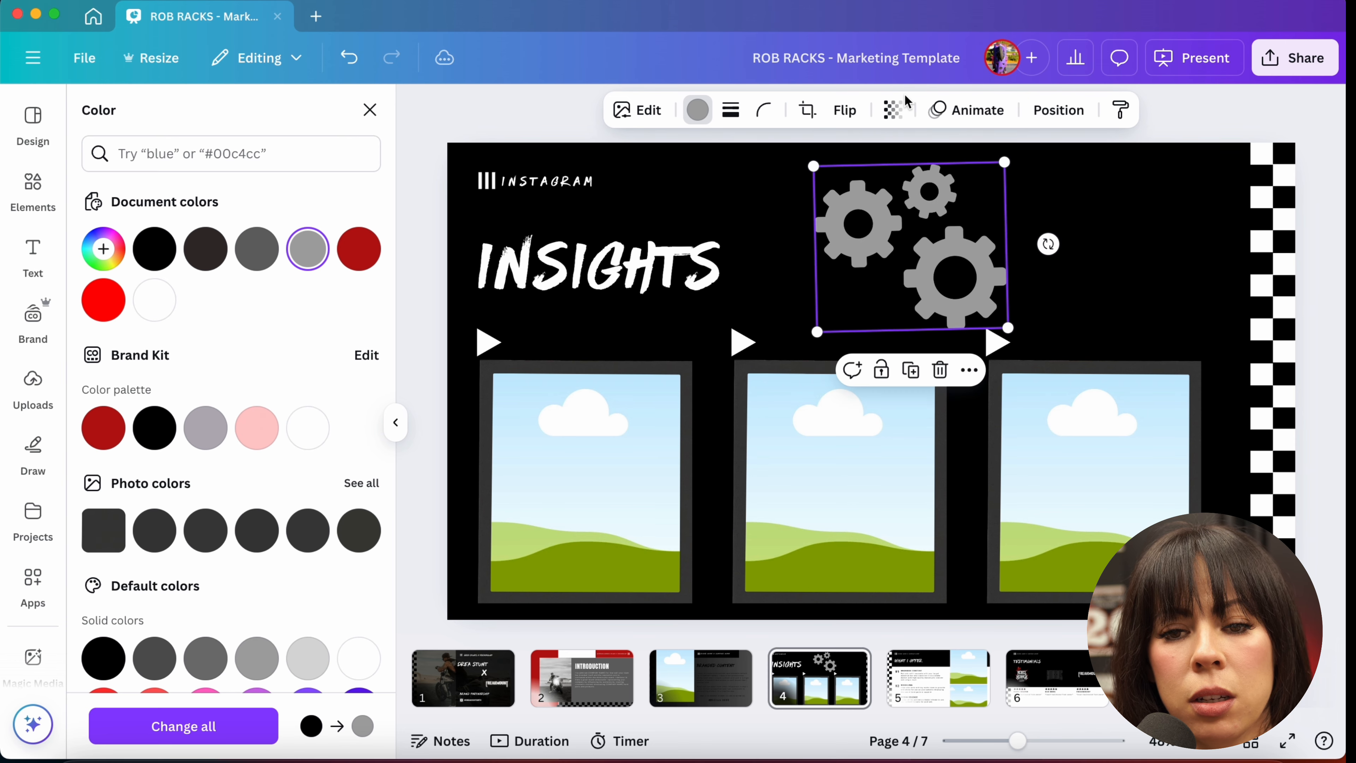
pyautogui.moveTo(904, 227); pyautogui.dragTo(1147, 205)
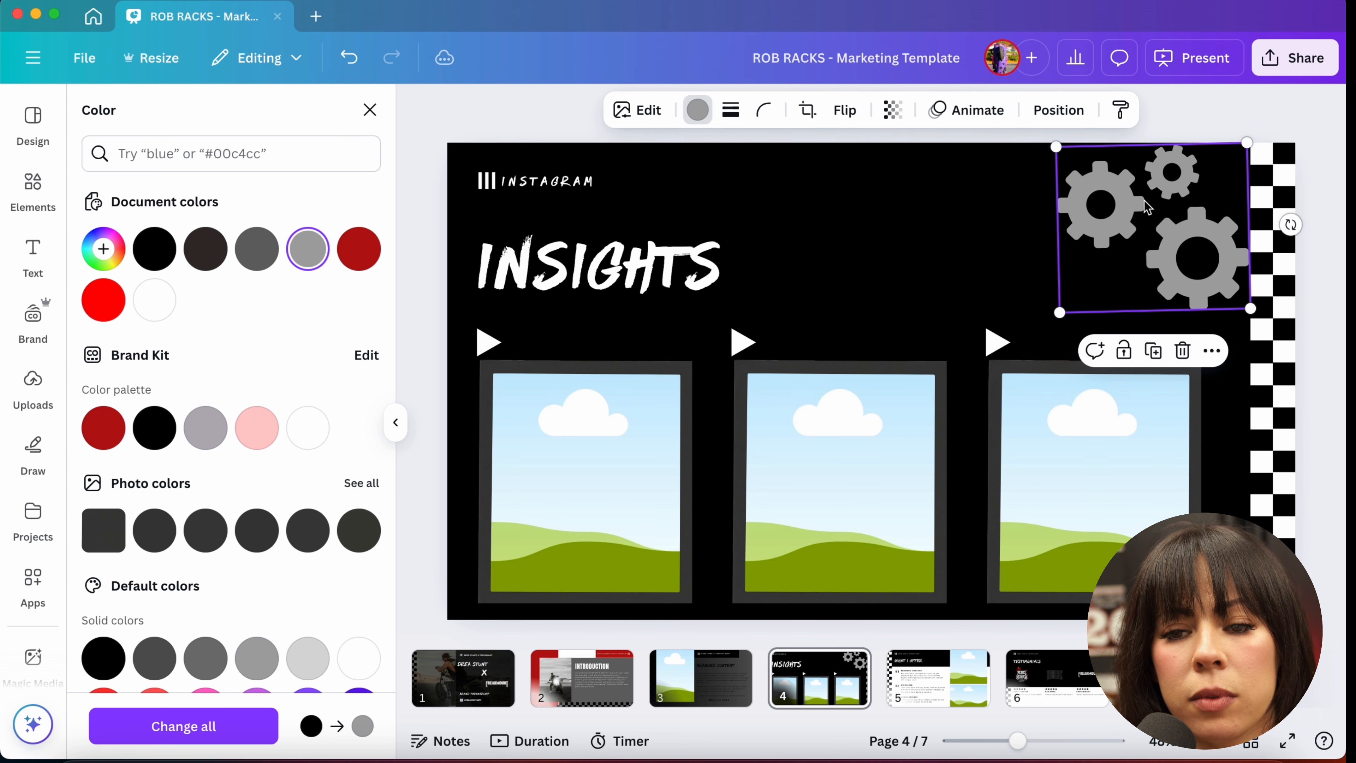
pyautogui.click(1048, 267)
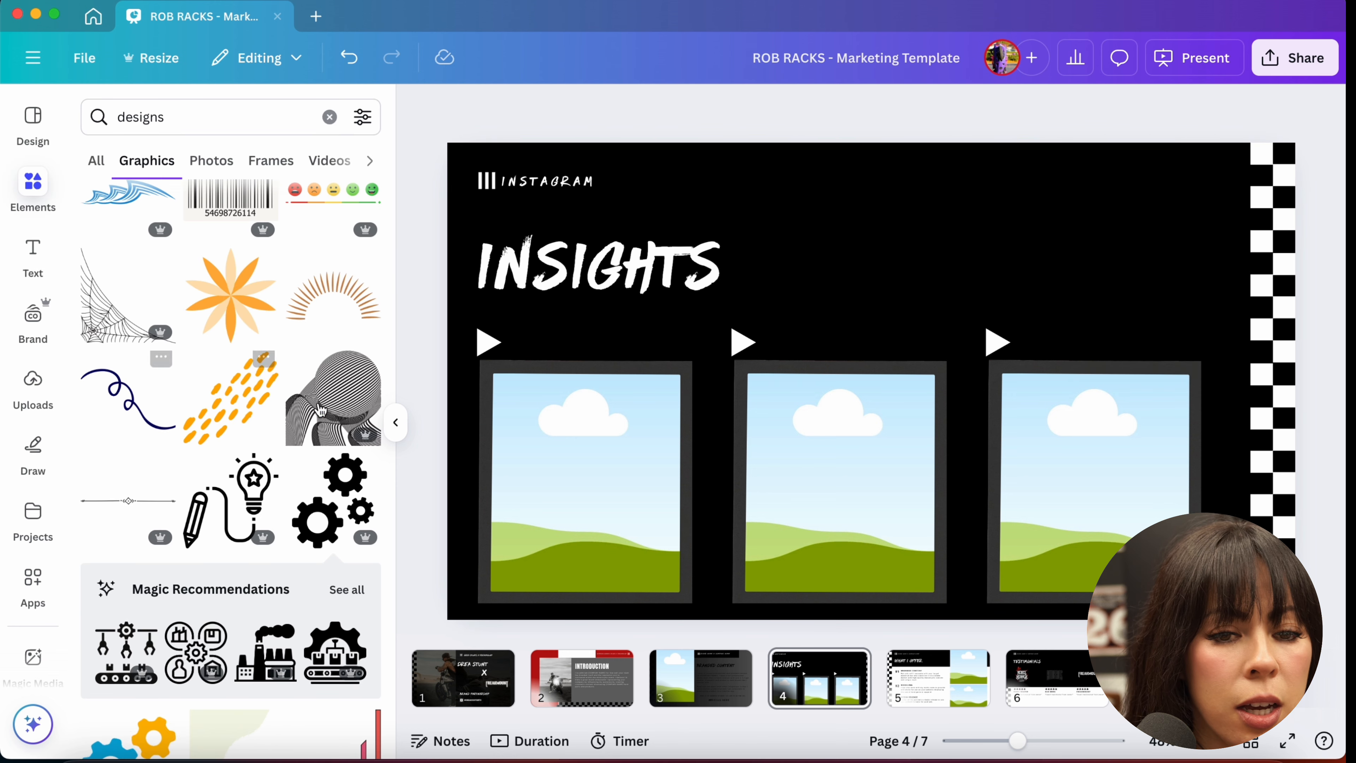
# Step: Search graphics for "Background design" and add a halftone dot graphic to the slide
pyautogui.scroll(-5, 321, 410)
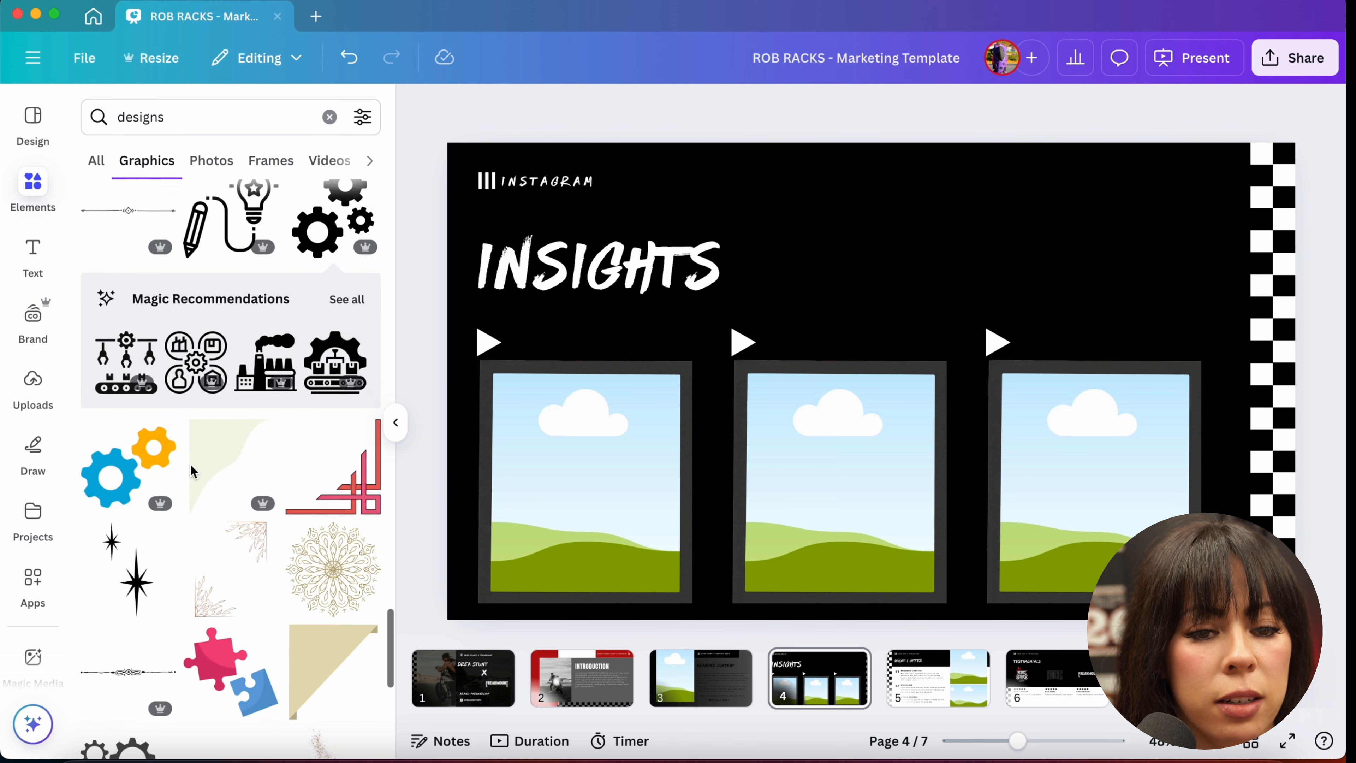
pyautogui.scroll(-6, 192, 470)
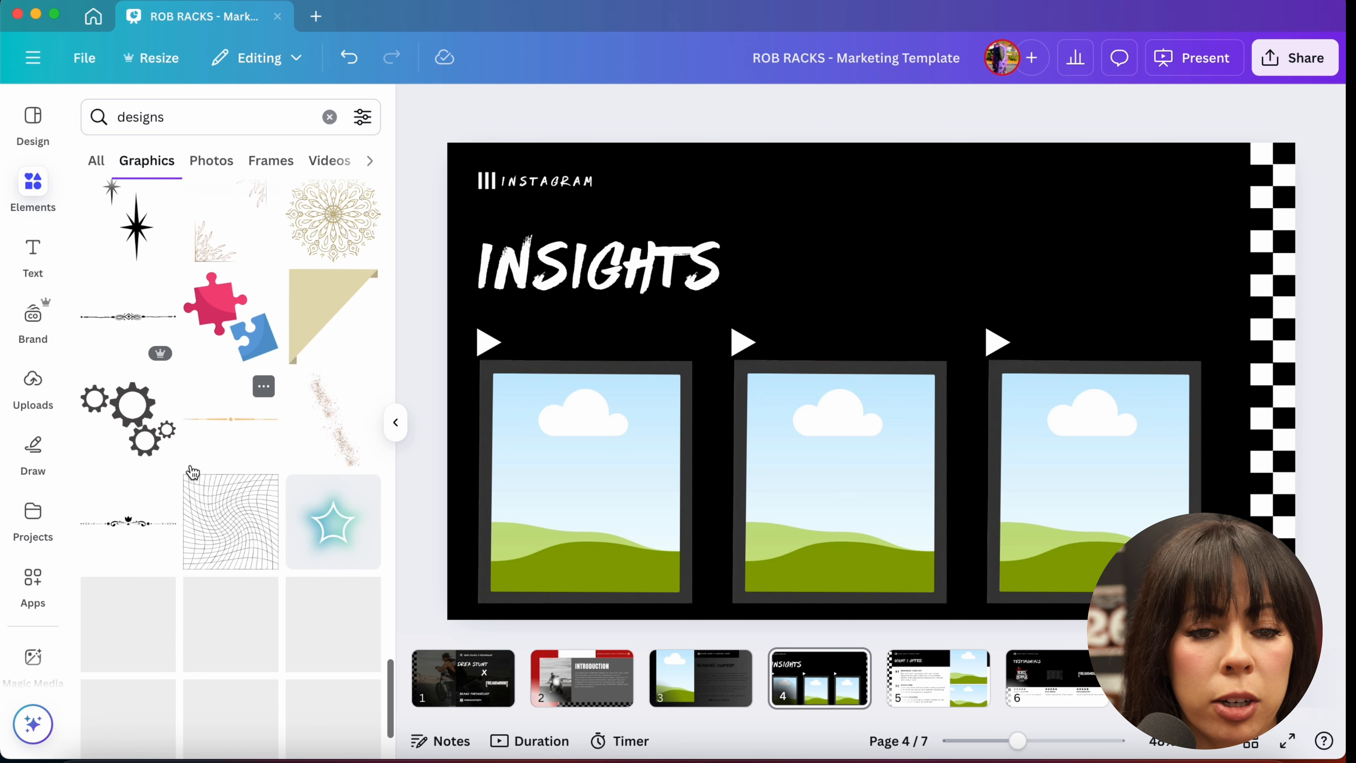
pyautogui.scroll(-7, 193, 471)
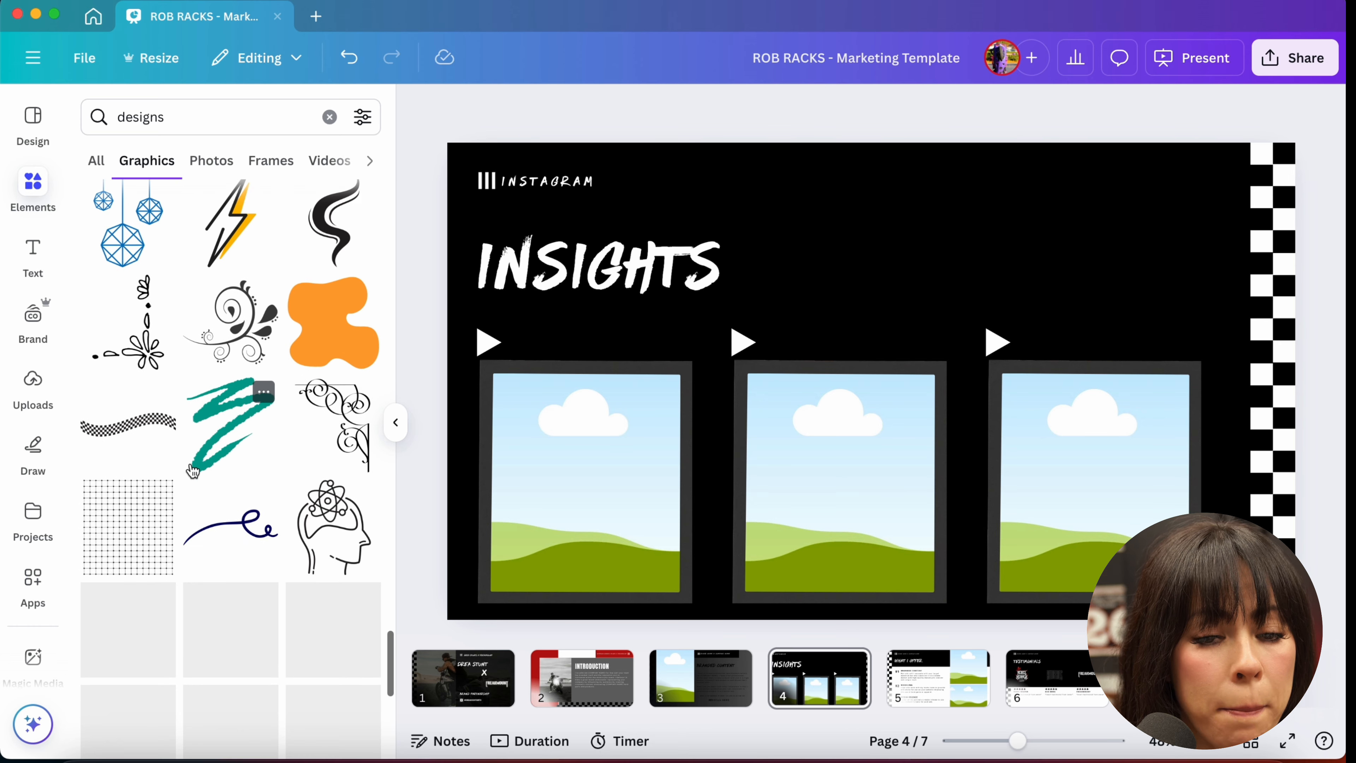
pyautogui.scroll(-5, 193, 471)
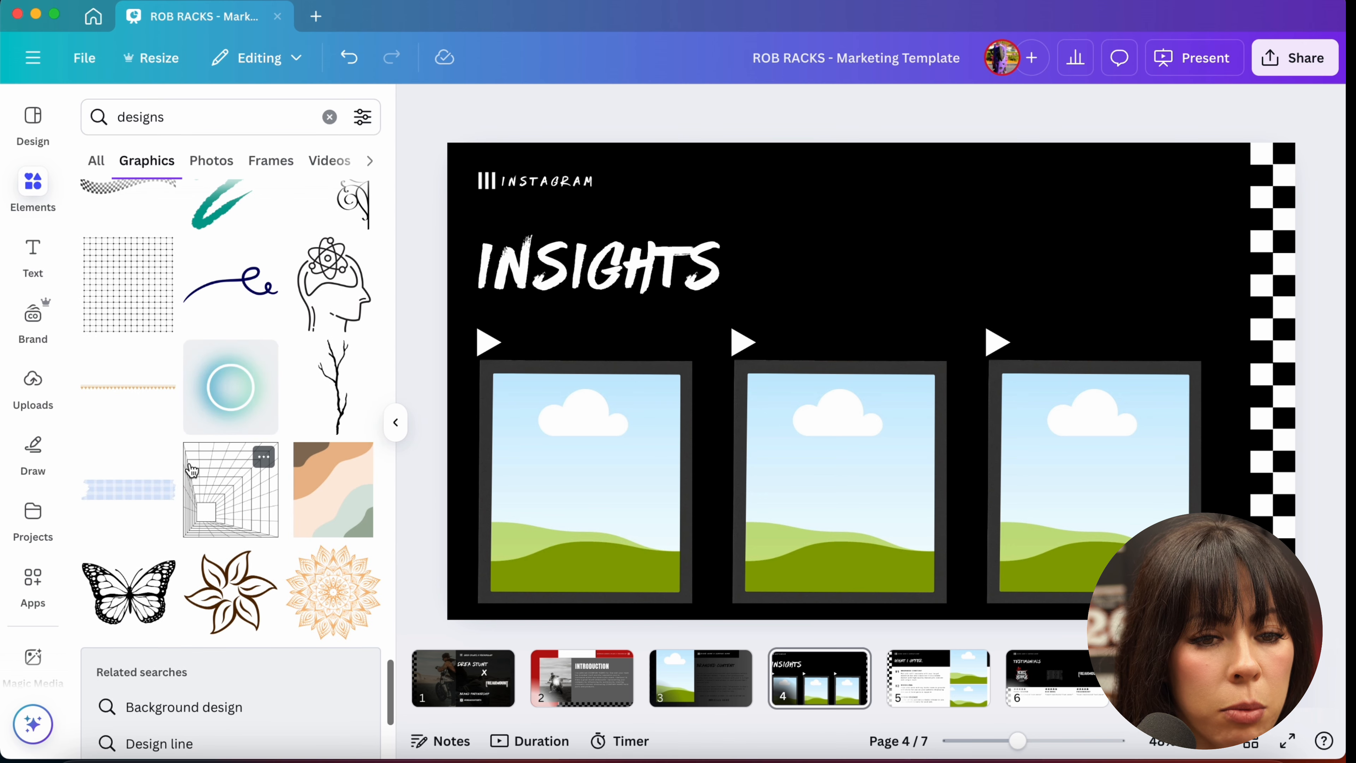
pyautogui.scroll(-6, 193, 471)
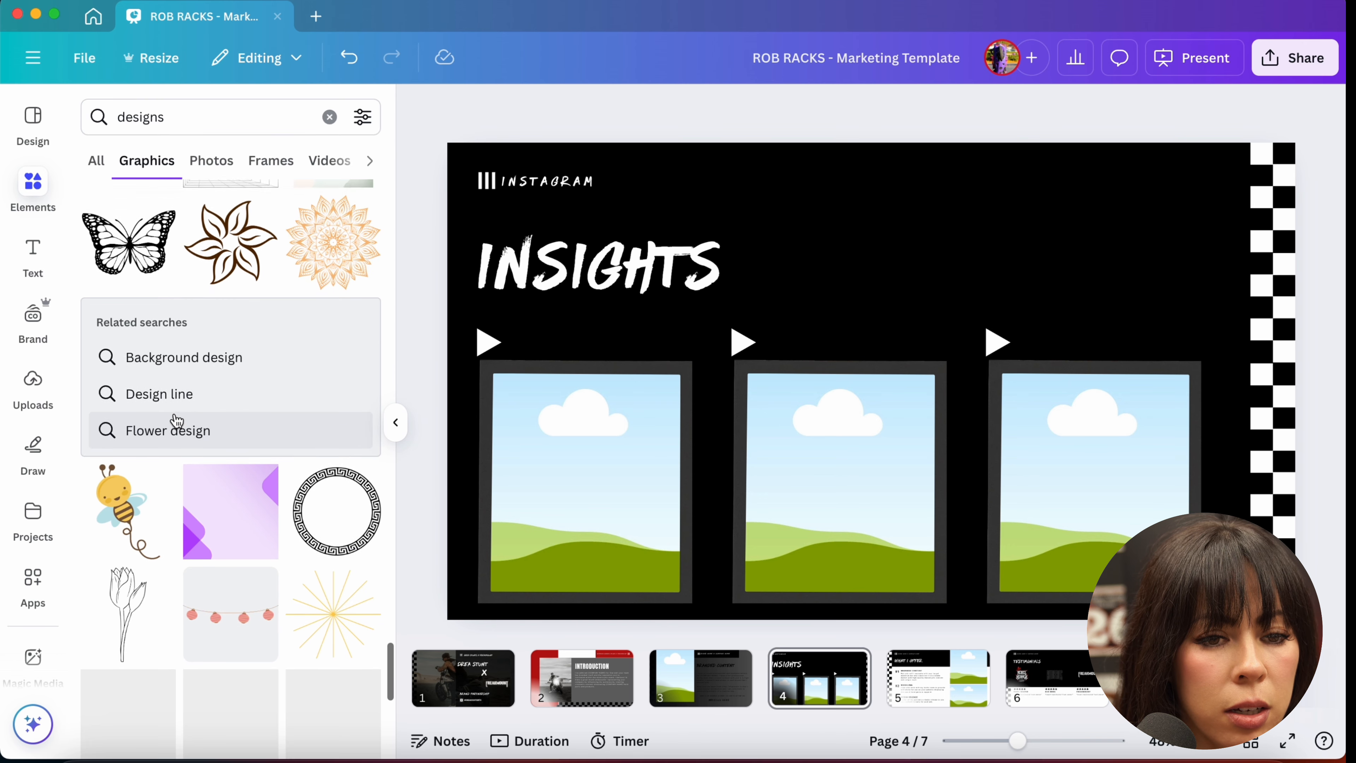
pyautogui.click(193, 355)
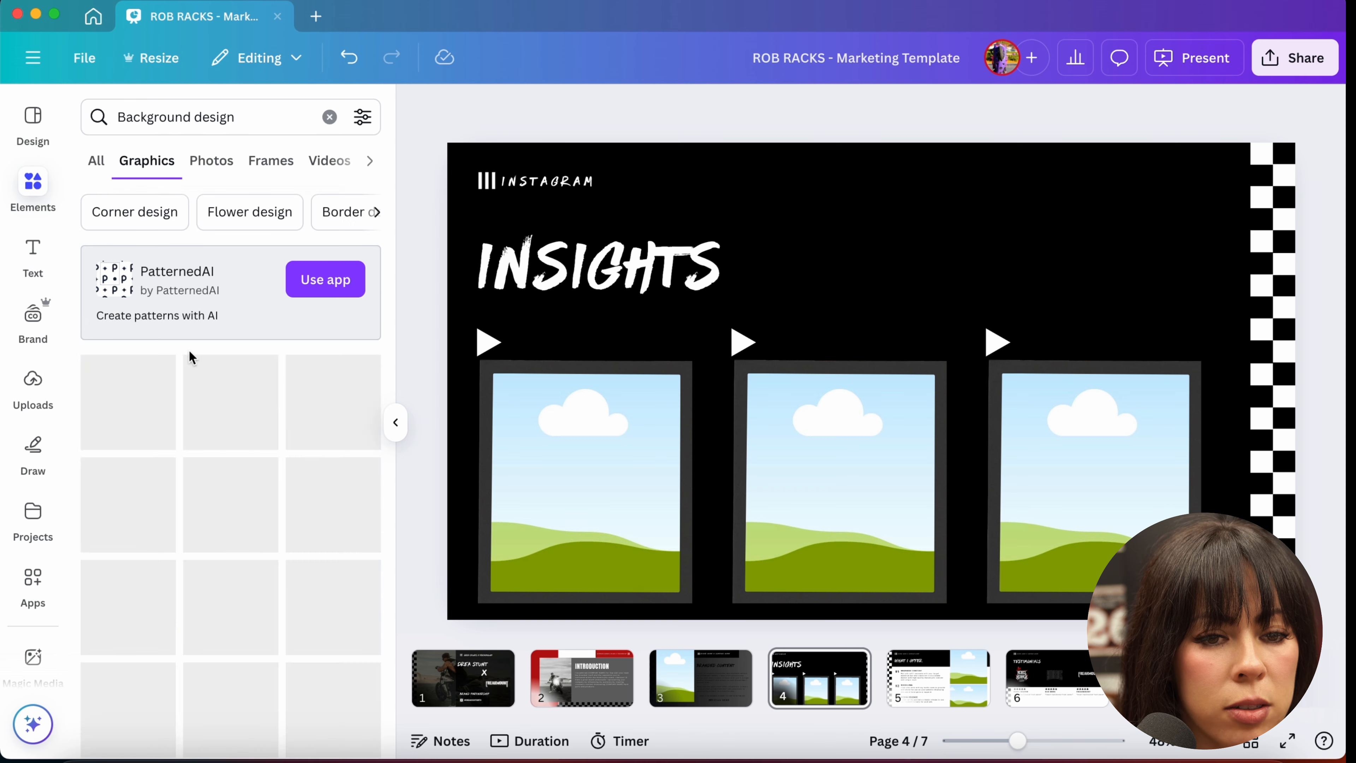
pyautogui.scroll(-4, 229, 517)
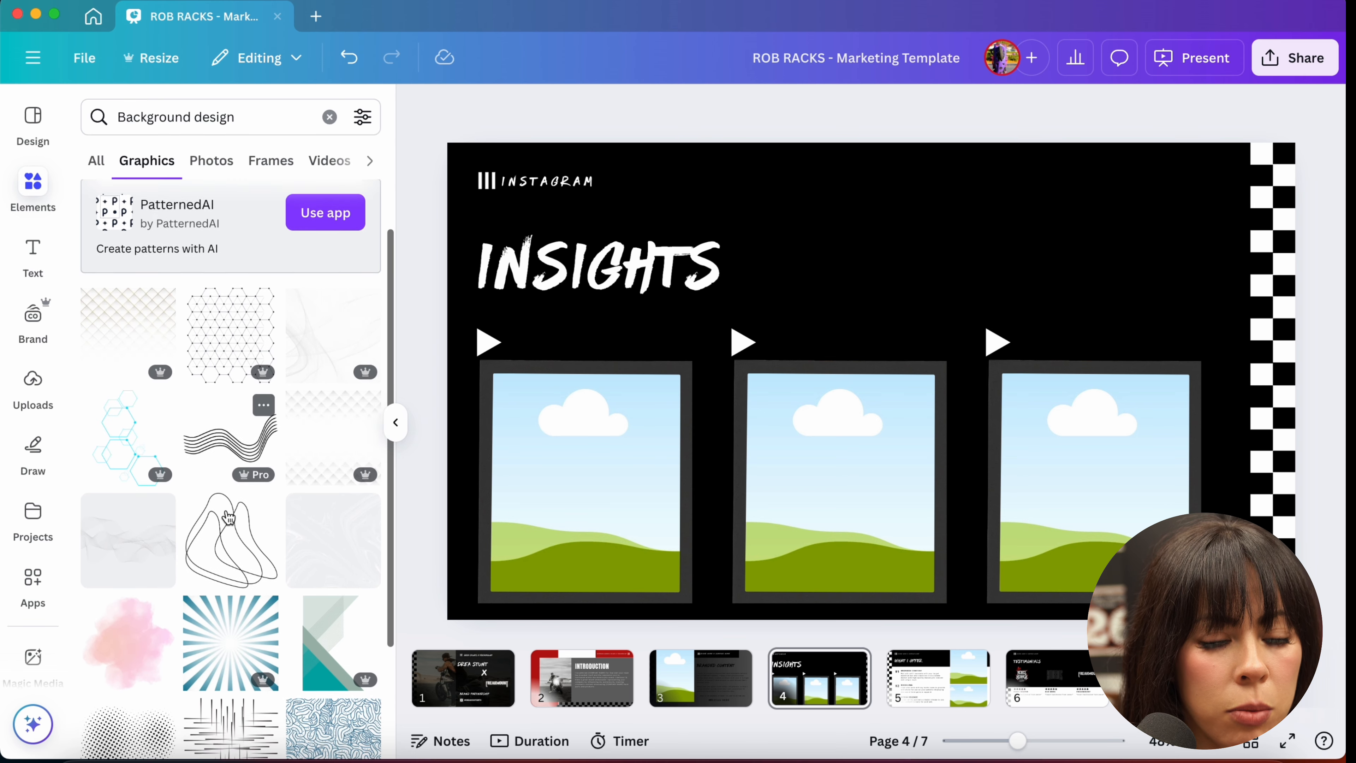
pyautogui.scroll(-3, 229, 517)
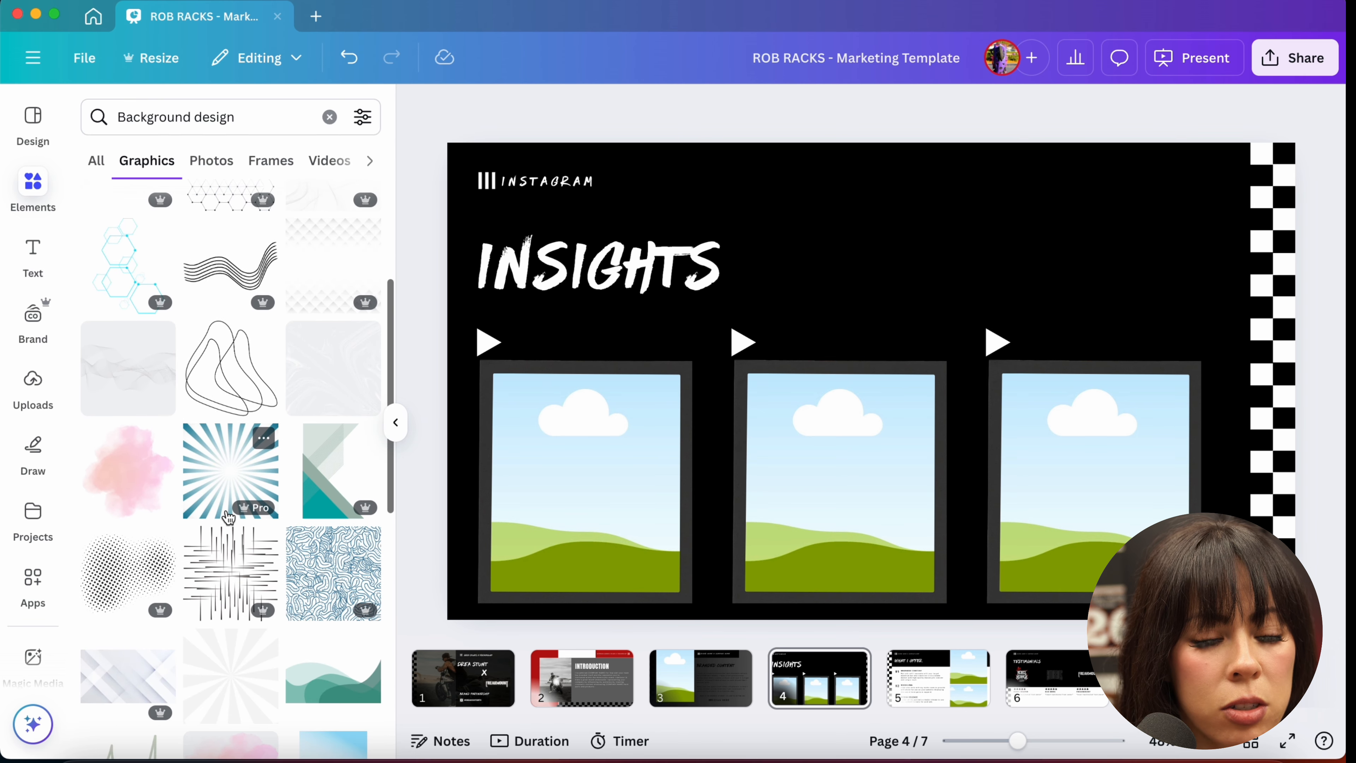
pyautogui.click(174, 443)
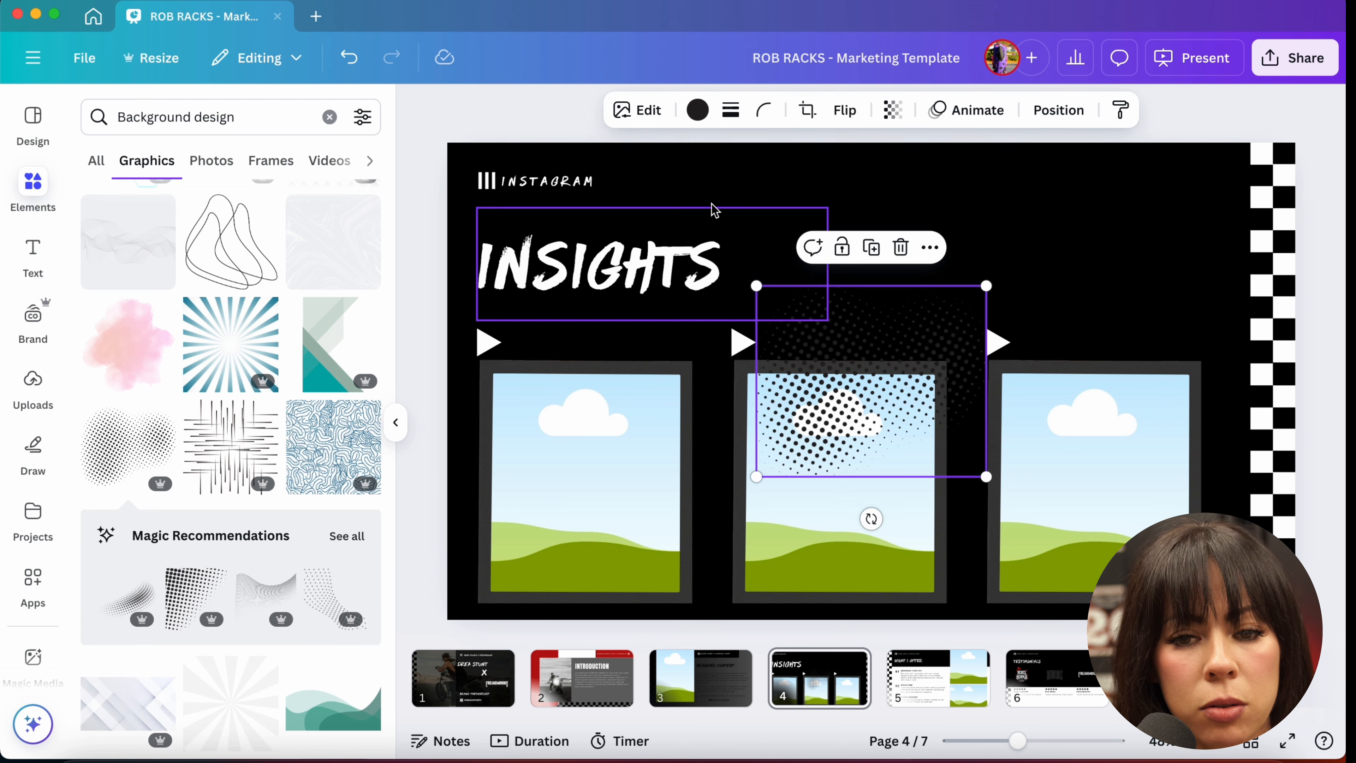
# Step: Recolor the halftone dot graphic gray and move it into the slide's upper right corner
pyautogui.click(697, 112)
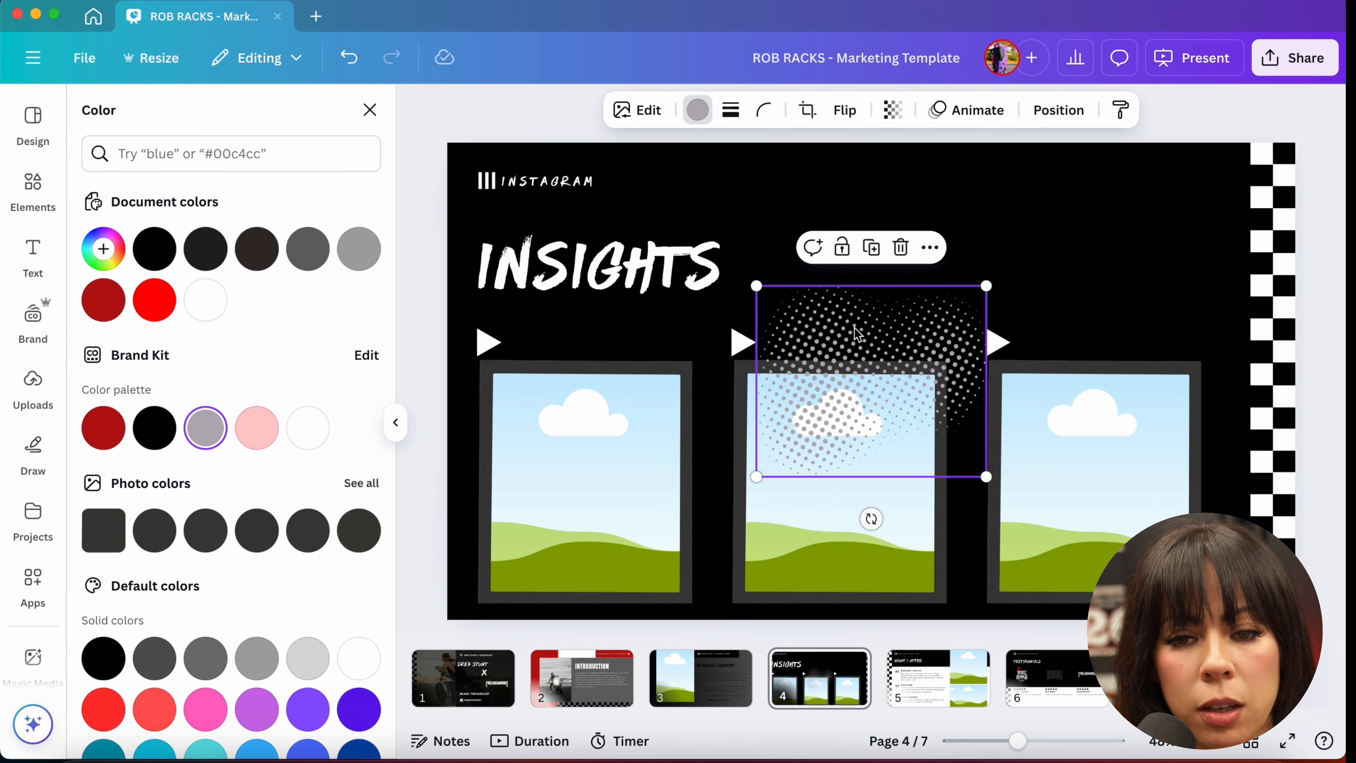
pyautogui.moveTo(860, 328); pyautogui.dragTo(1182, 136)
pyautogui.click(1323, 331)
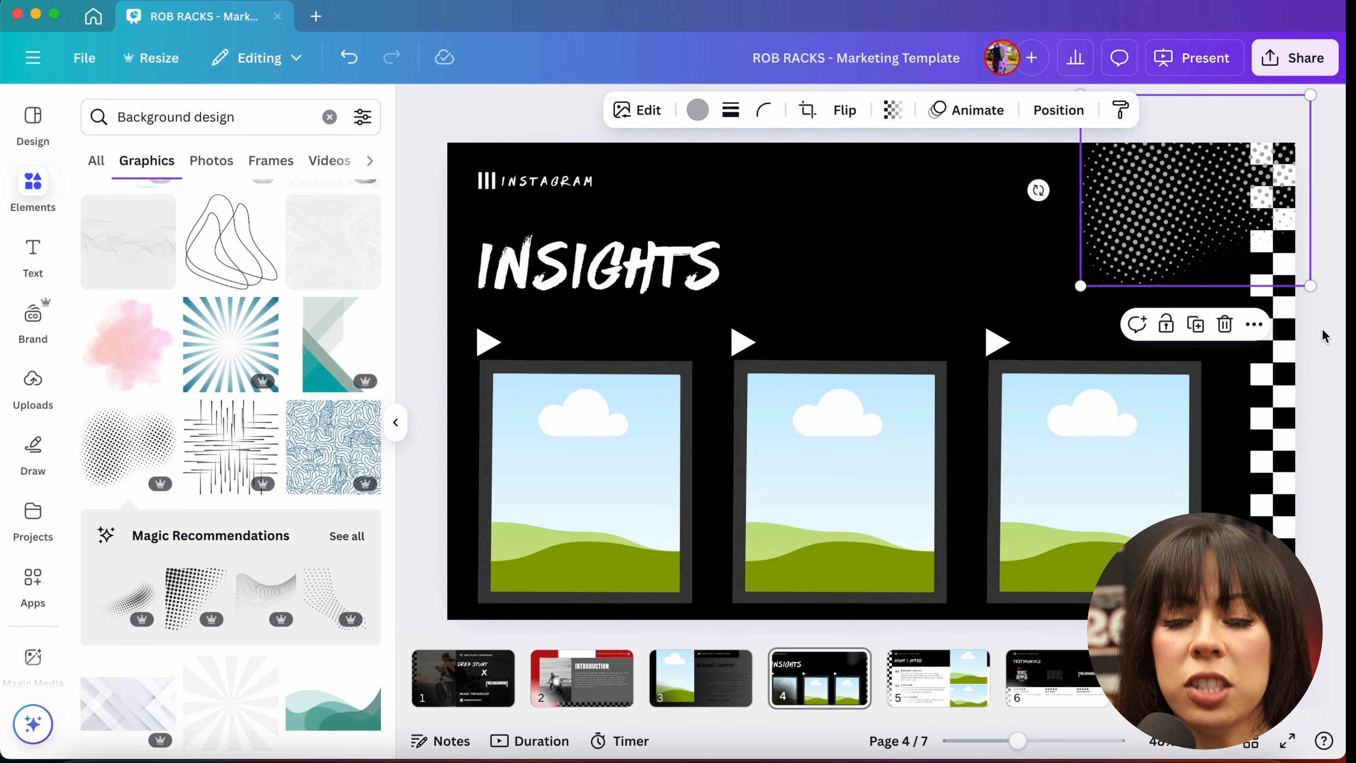
pyautogui.click(1323, 331)
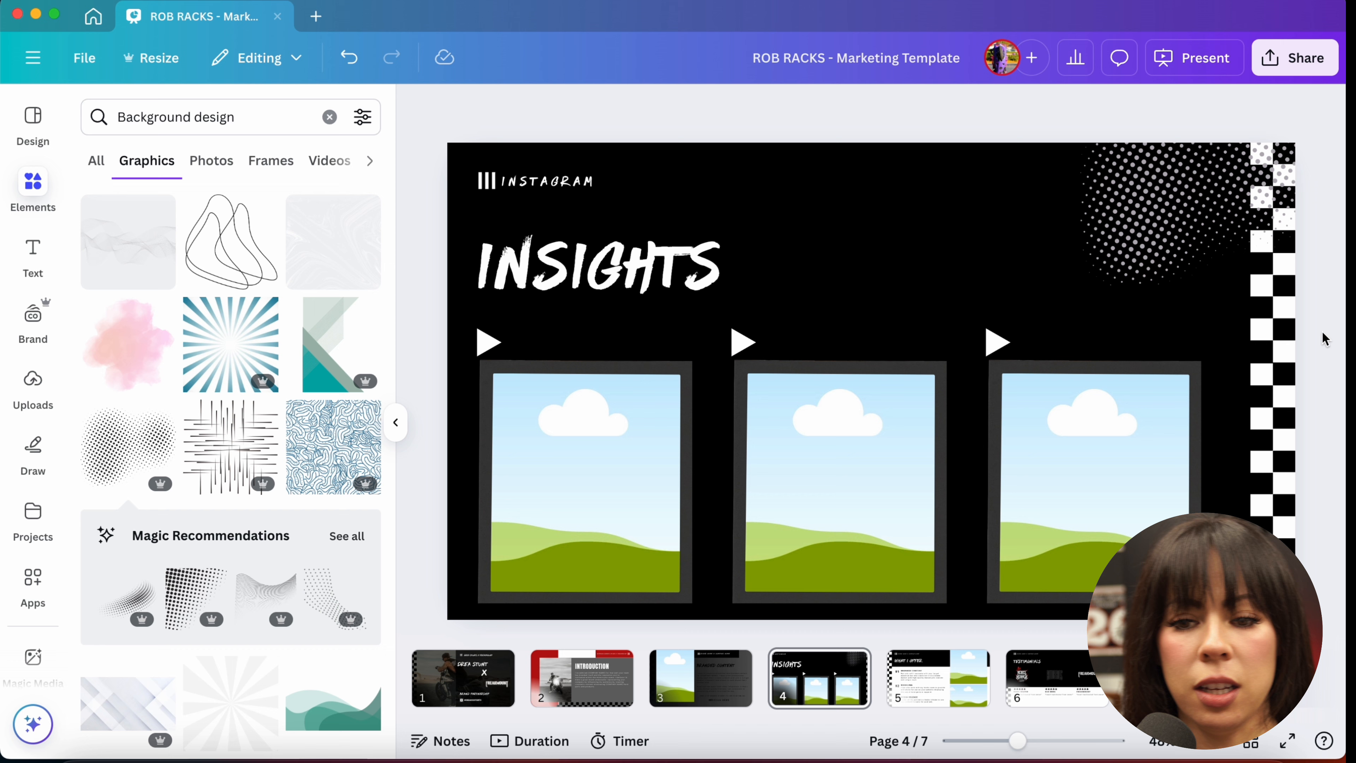
# Step: Move the halftone graphic to the slide's lower right corner and send it to the back
pyautogui.moveTo(1184, 282); pyautogui.dragTo(1217, 589)
pyautogui.rightClick(1201, 582)
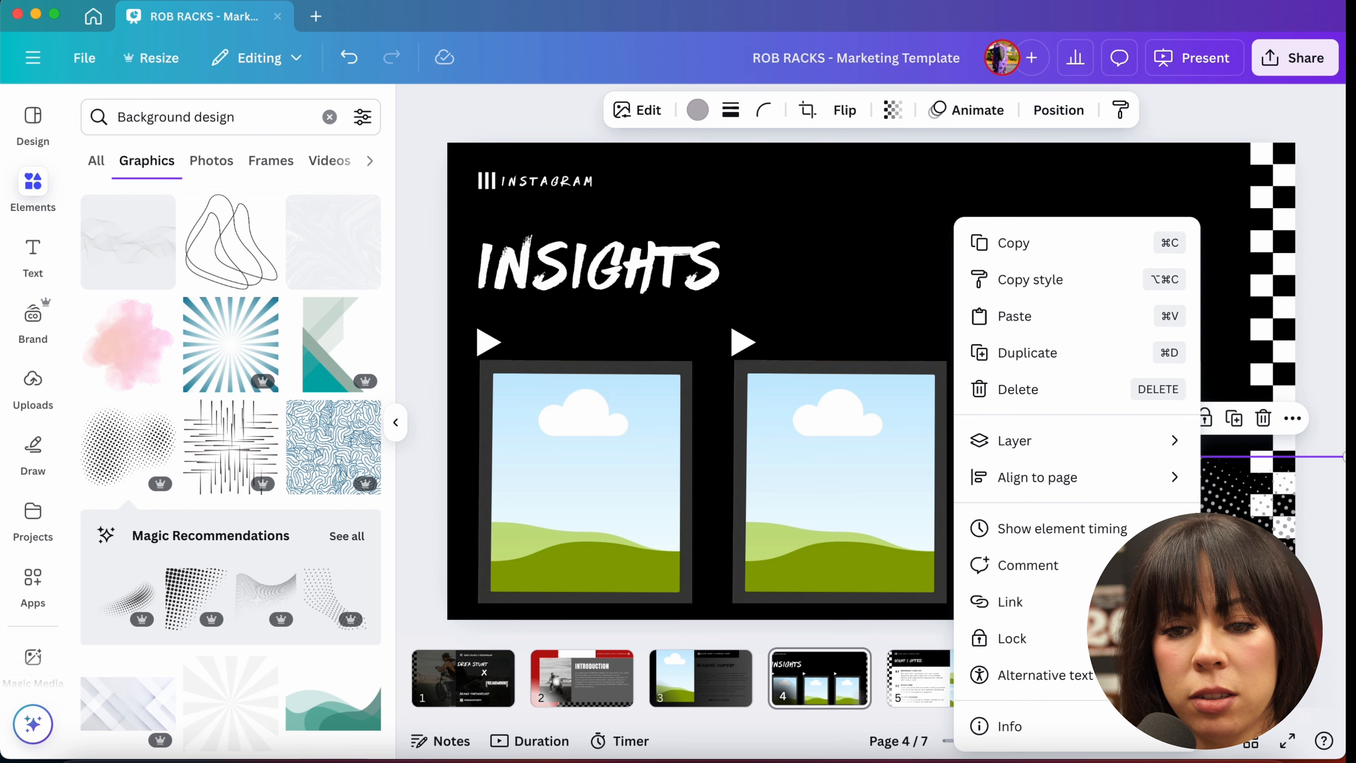
pyautogui.moveTo(1059, 446)
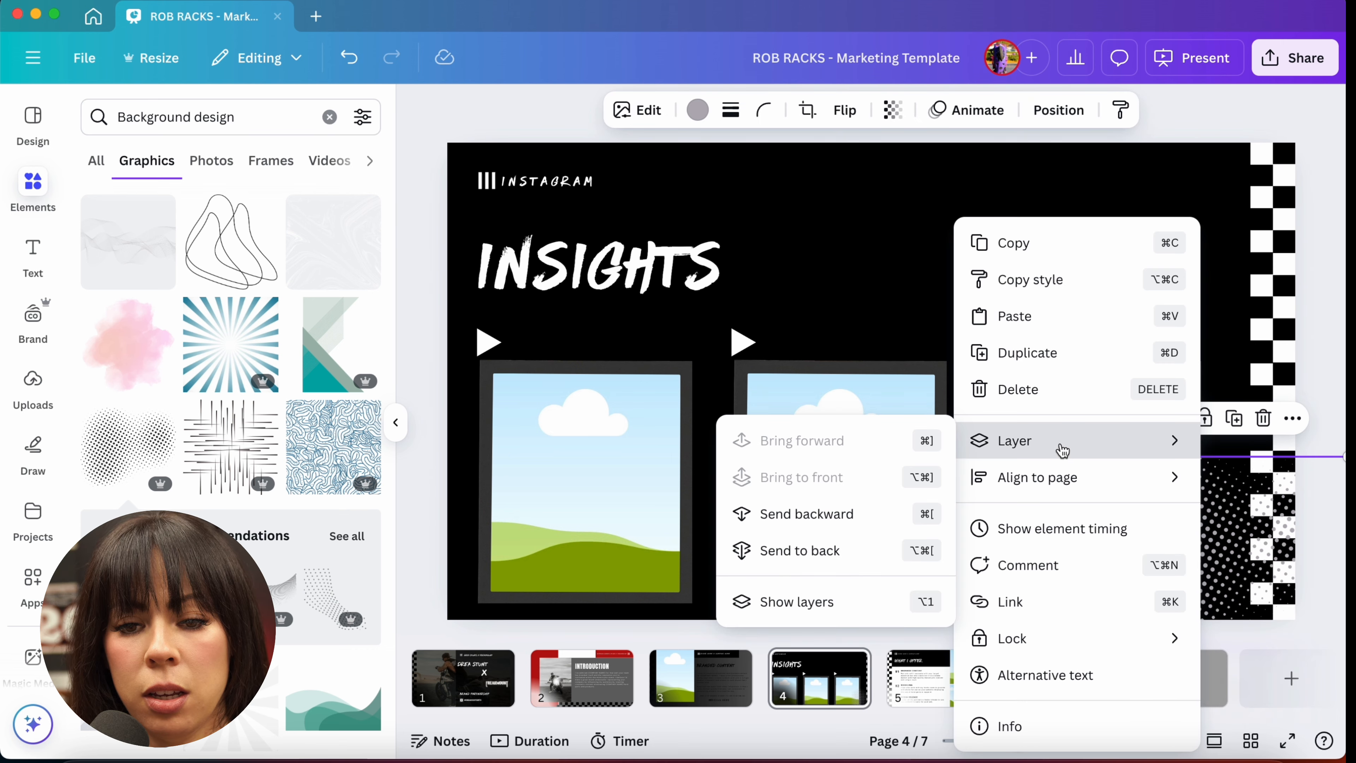
pyautogui.click(835, 545)
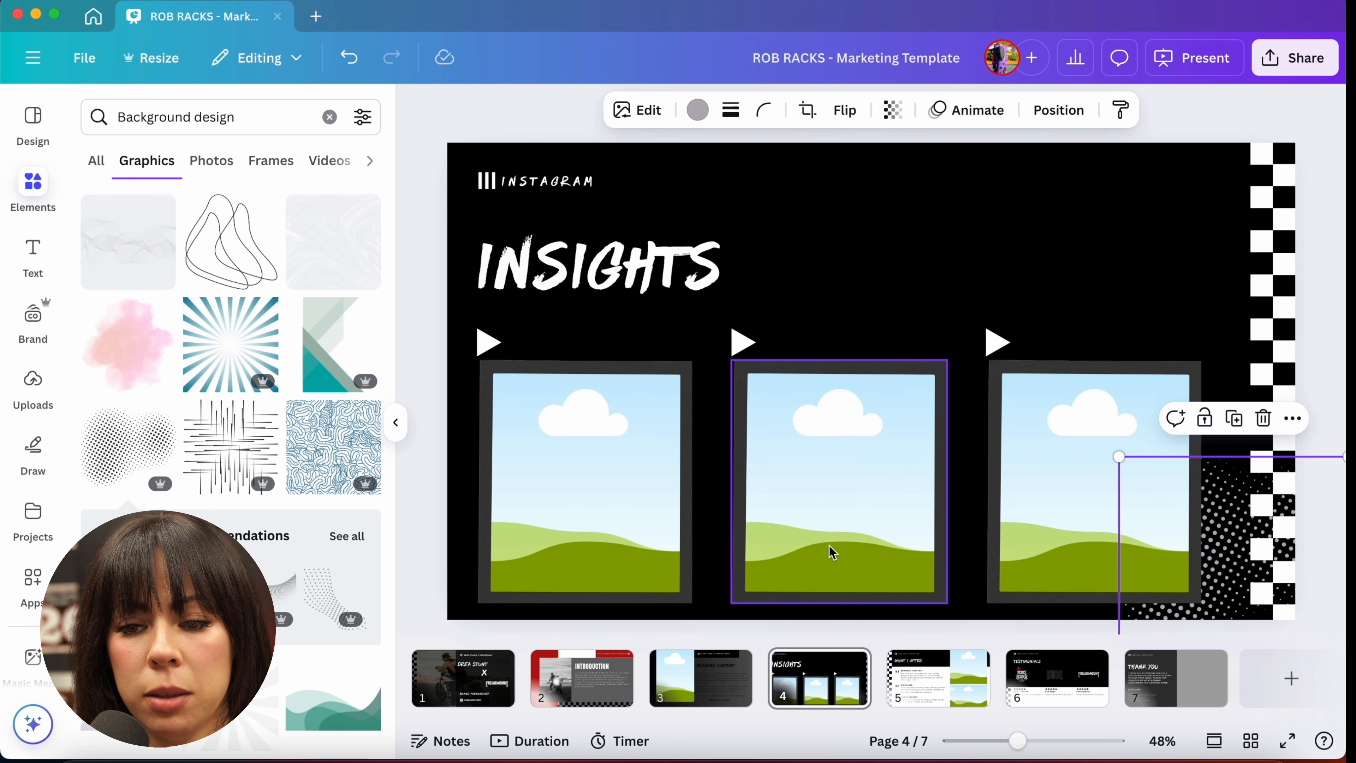
pyautogui.click(1331, 296)
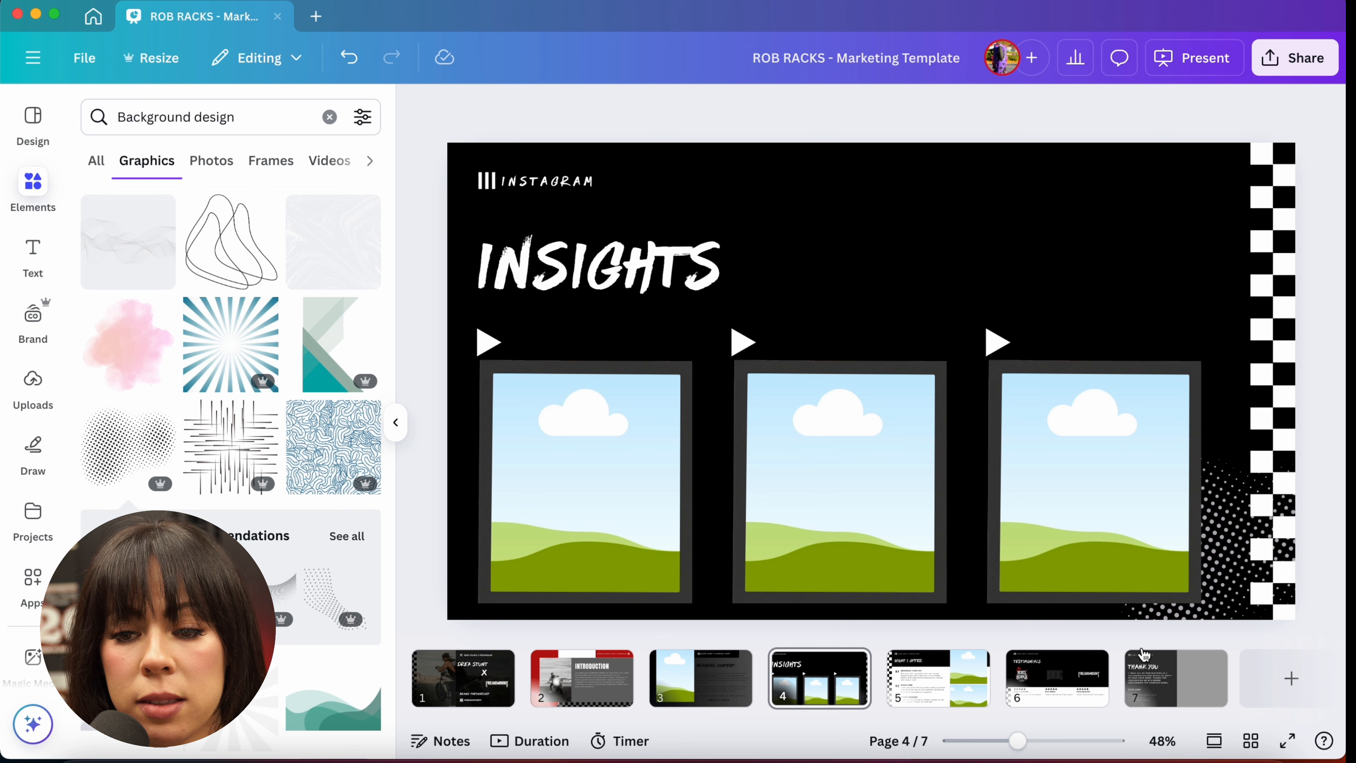
# Step: Open slide 5 and add the halftone dot graphic to it
pyautogui.click(1236, 570)
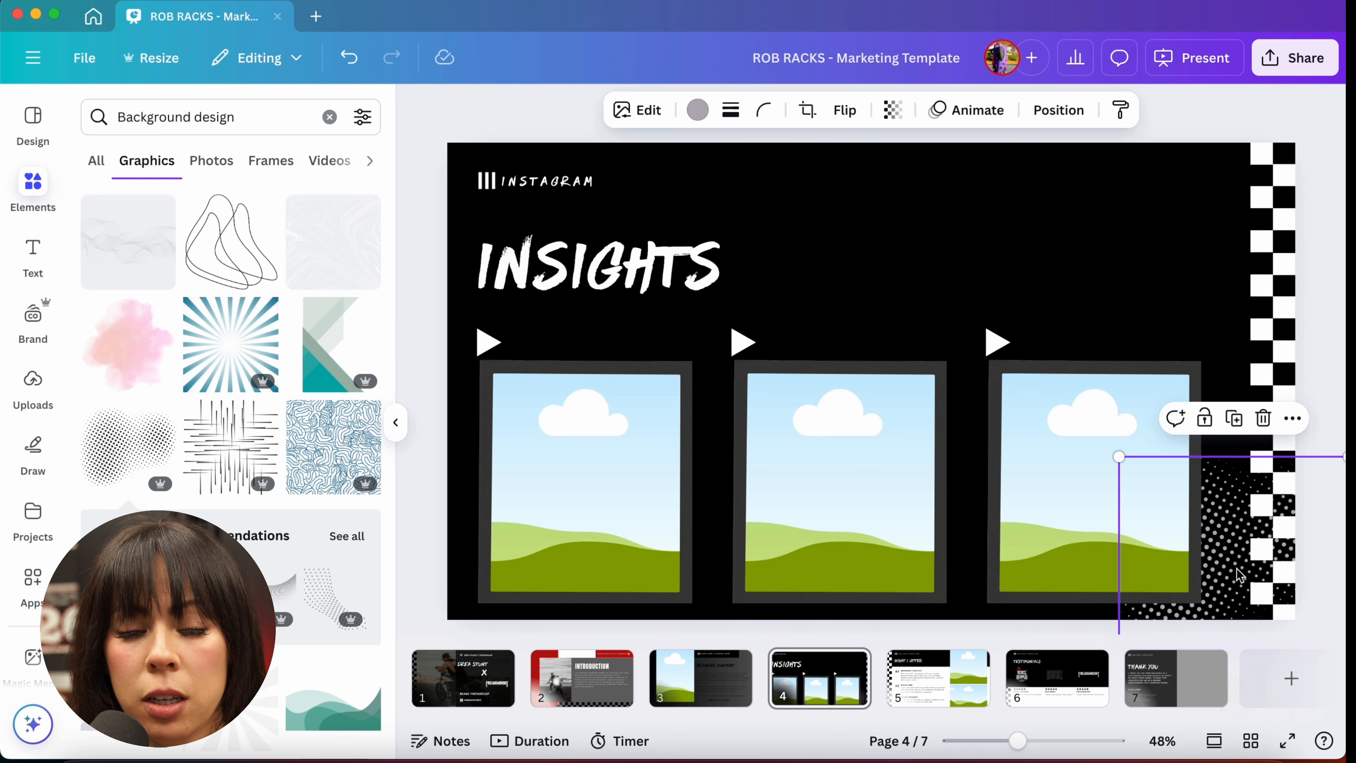
pyautogui.click(917, 689)
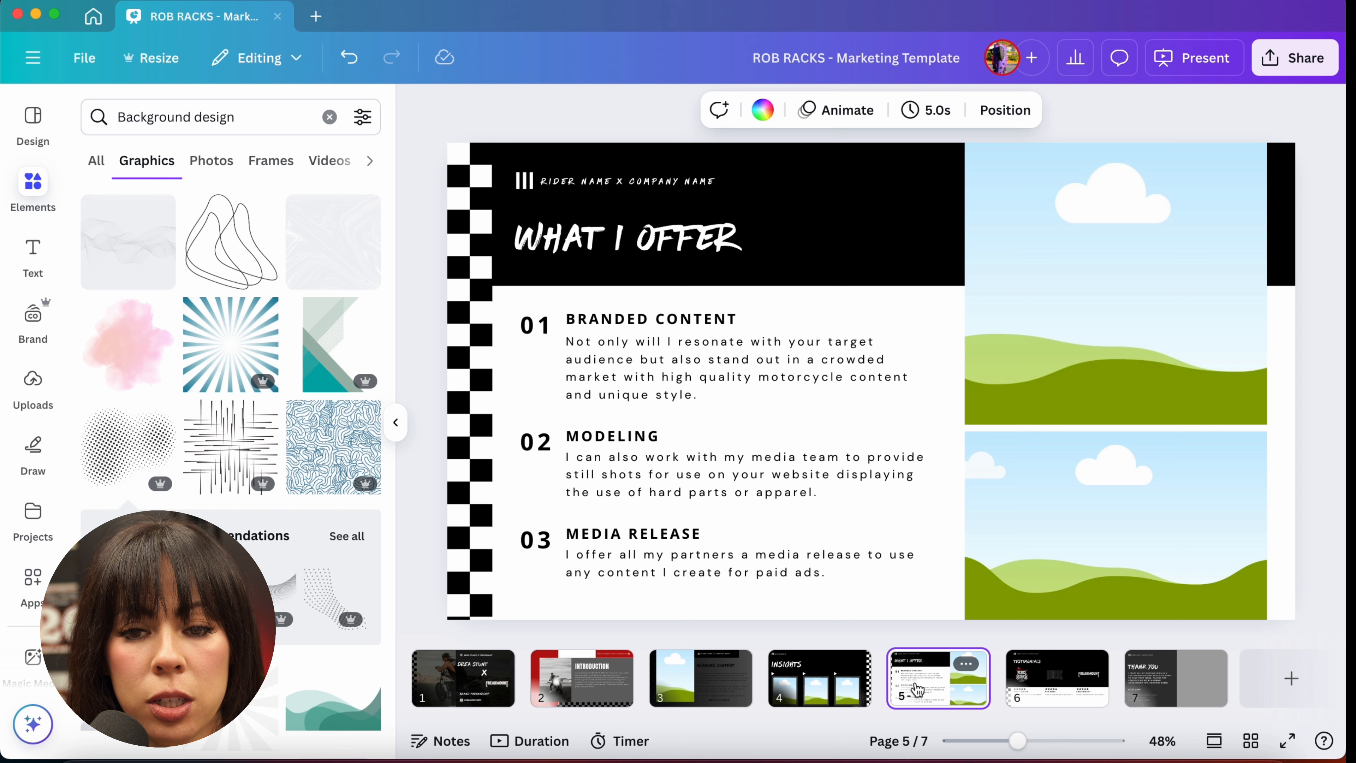
pyautogui.click(134, 441)
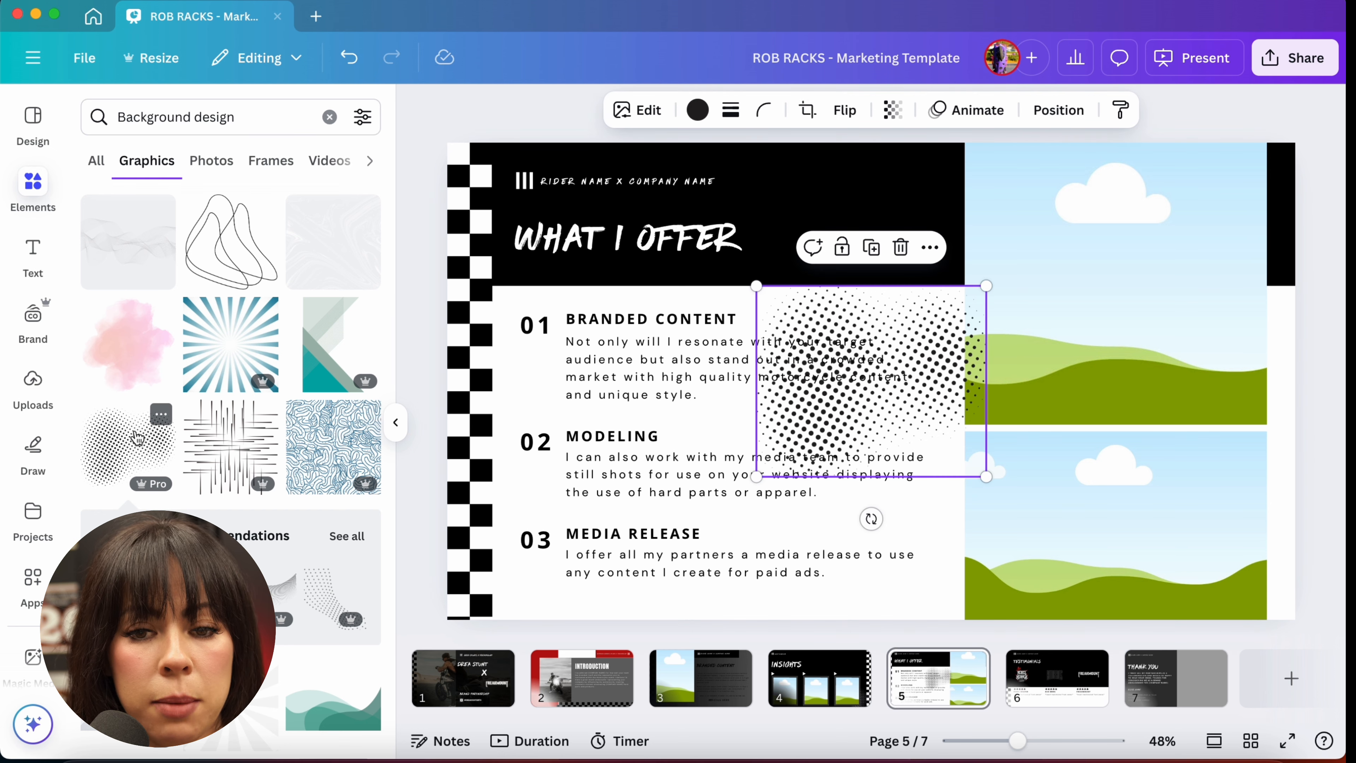
# Step: Recolor the halftone graphic gray and move it into the black header beside the WHAT I OFFER title
pyautogui.click(697, 110)
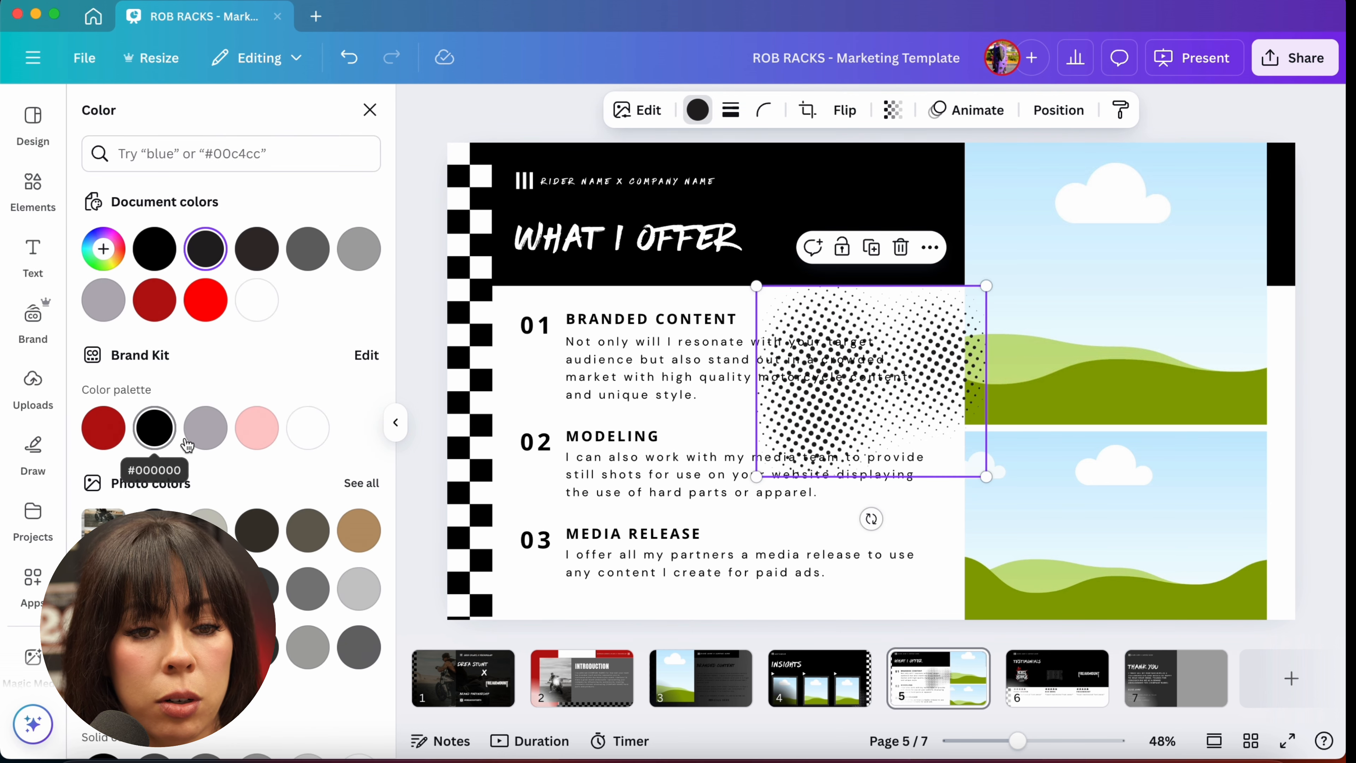
pyautogui.click(206, 428)
pyautogui.moveTo(823, 376); pyautogui.dragTo(549, 210)
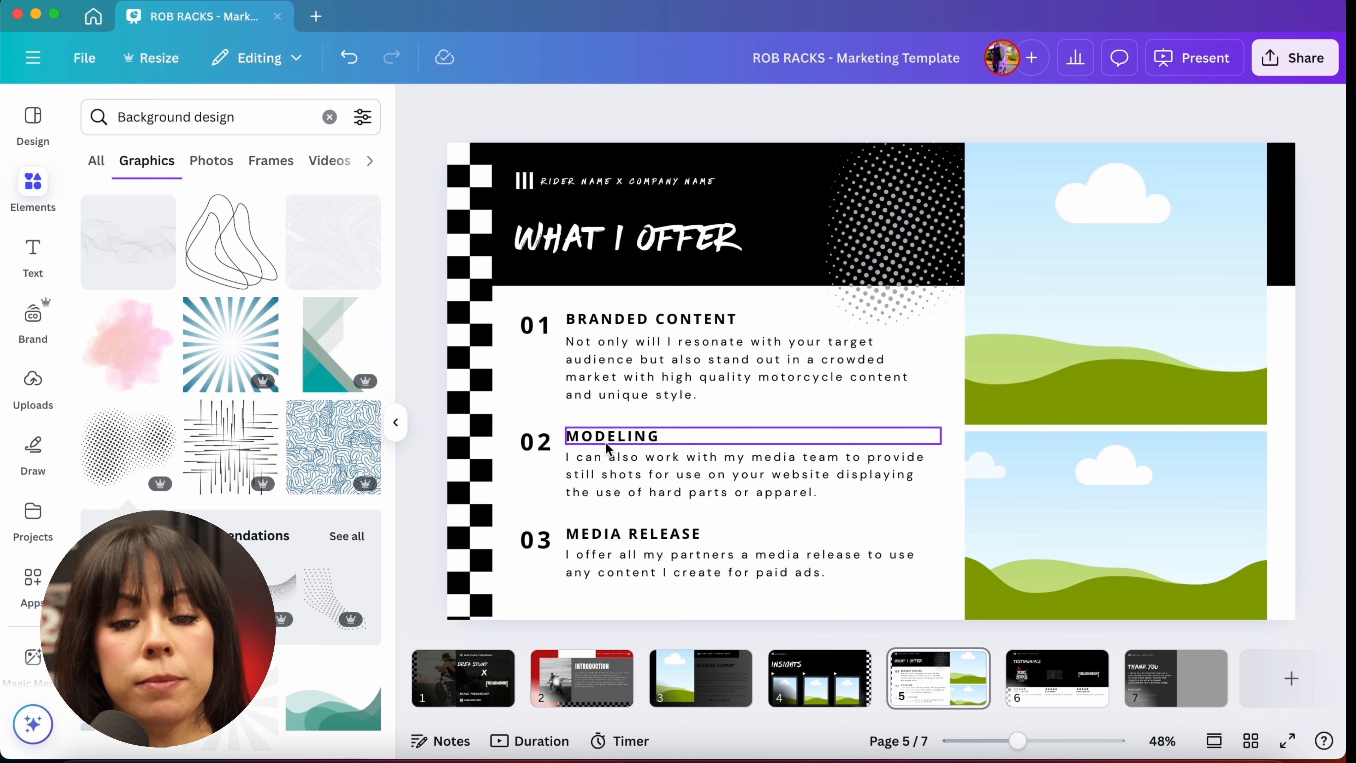
# Step: Examine the text blocks on slide 5 and the star ratings and testimonial text on slide 6
pyautogui.click(612, 553)
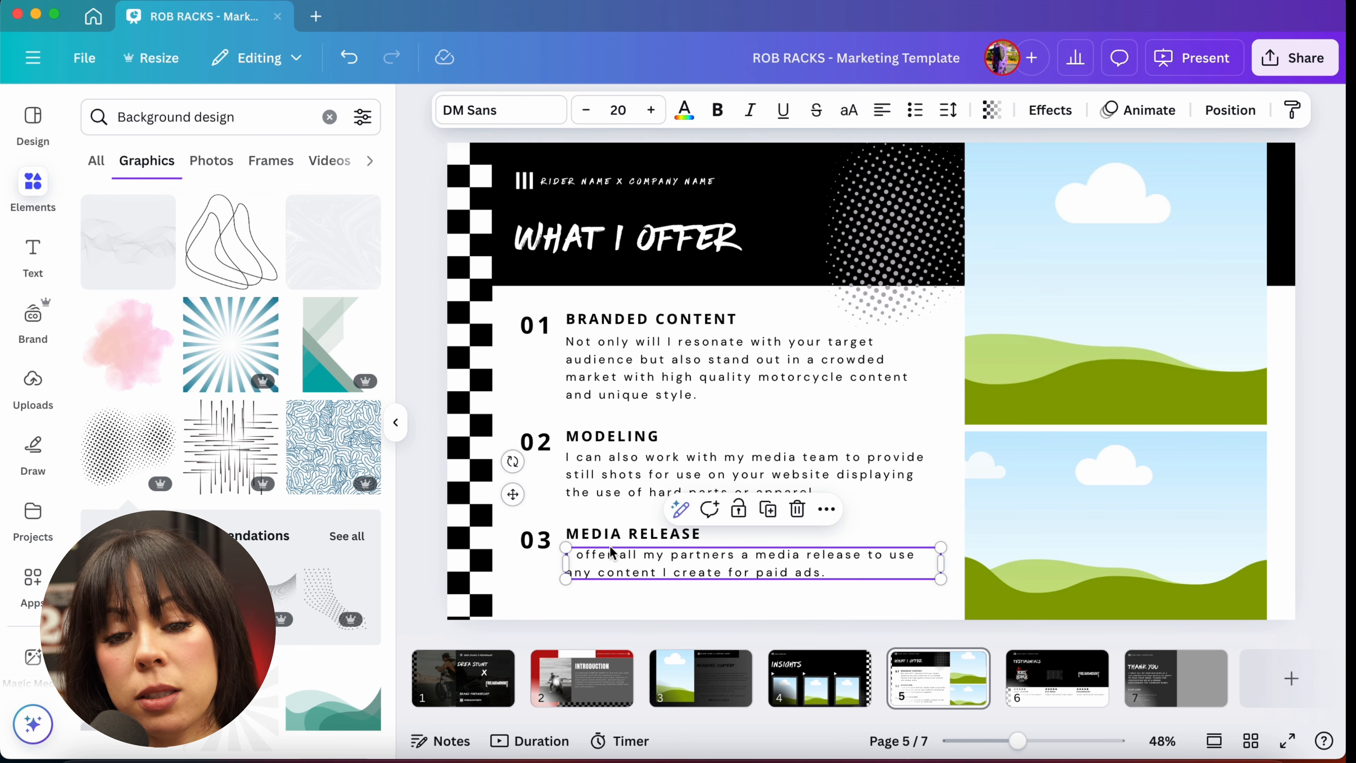
pyautogui.click(613, 540)
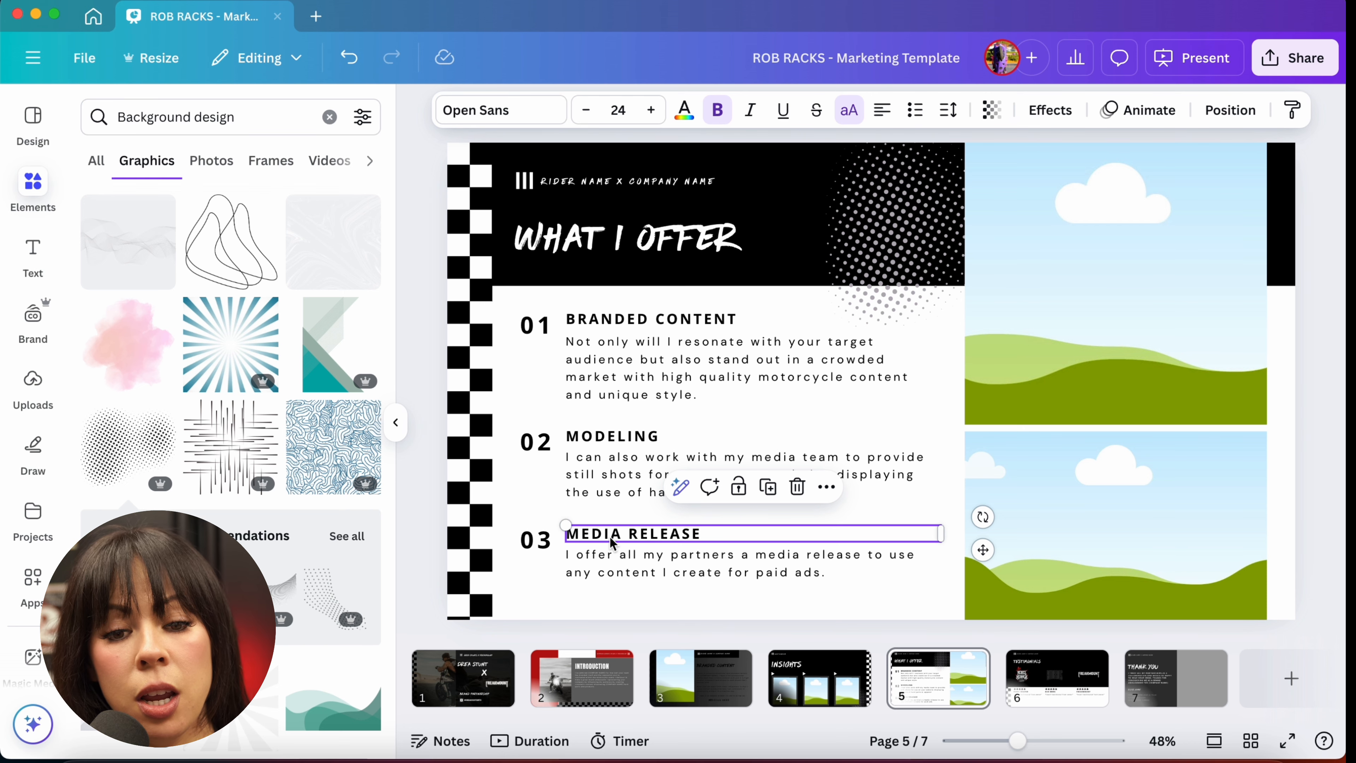
pyautogui.click(543, 584)
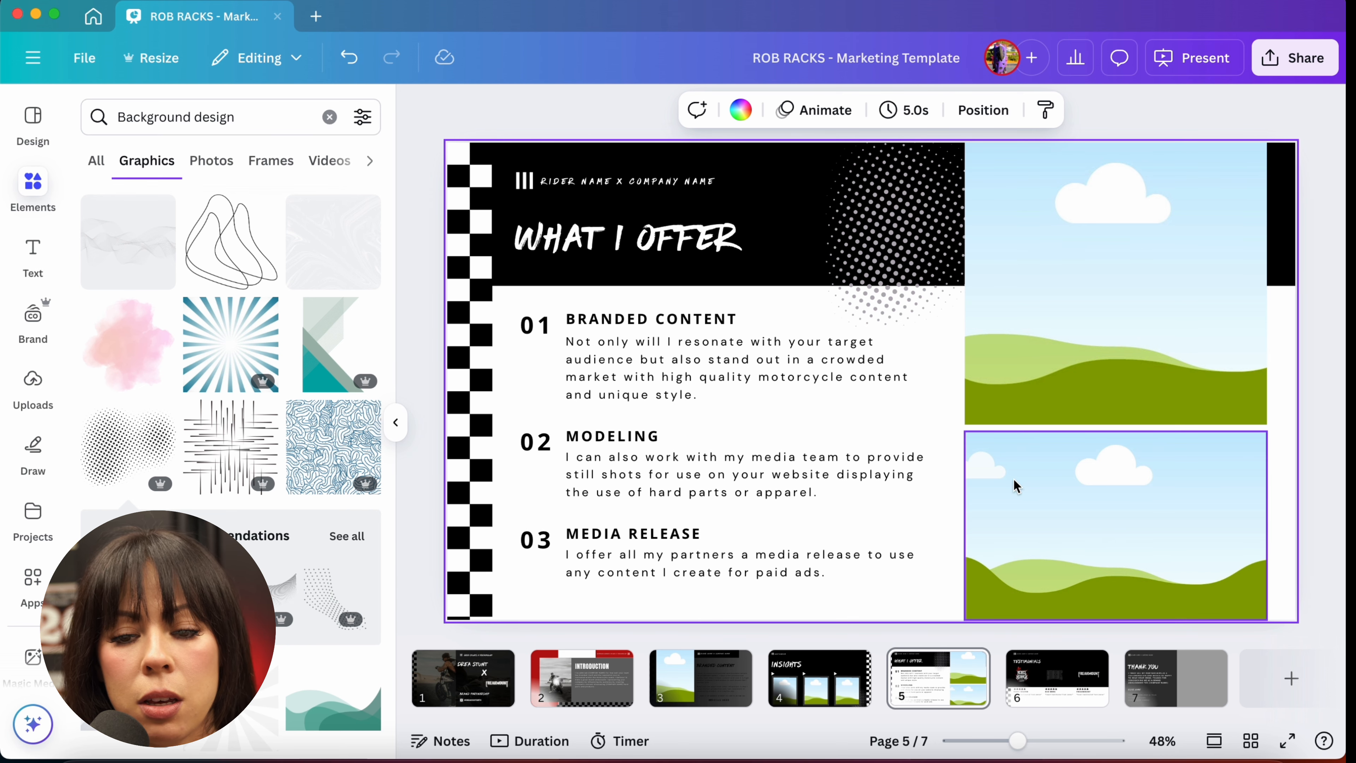
pyautogui.click(1038, 689)
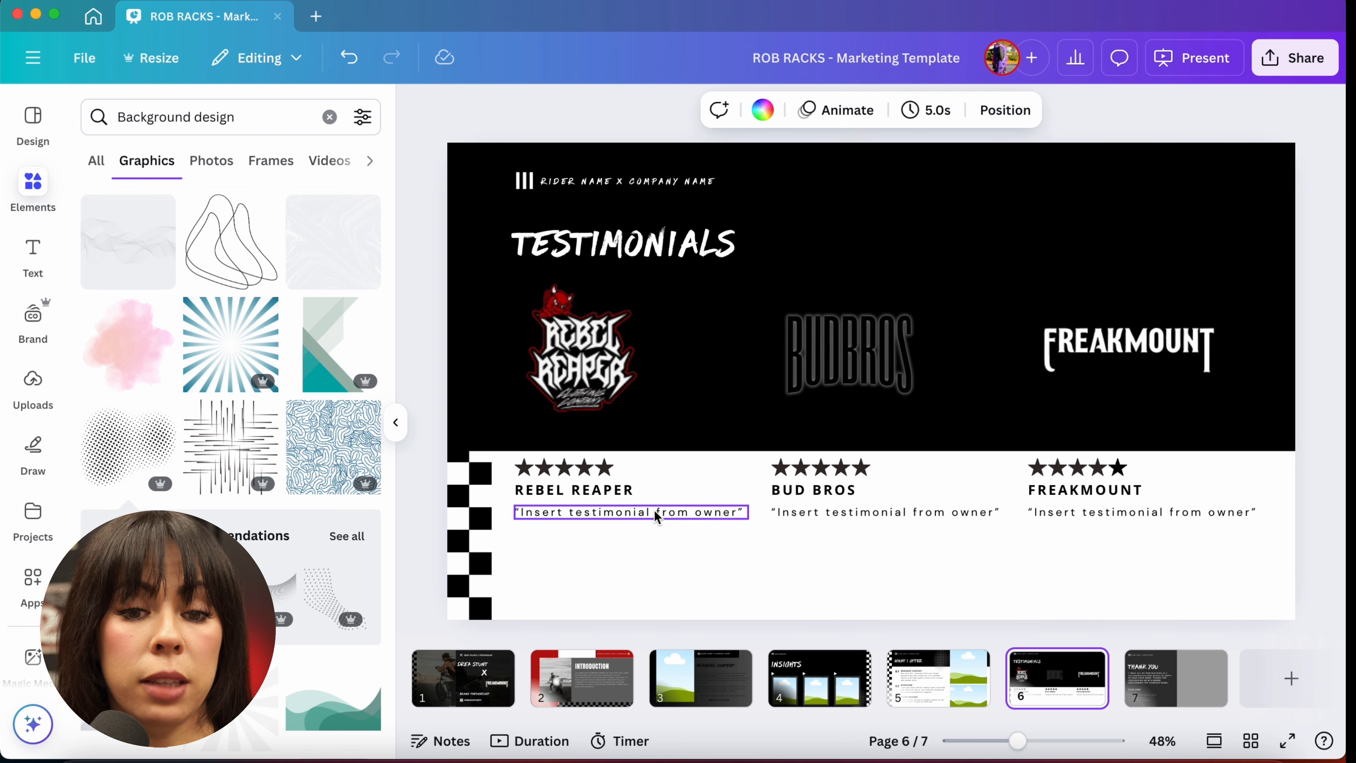
pyautogui.click(575, 477)
pyautogui.click(790, 110)
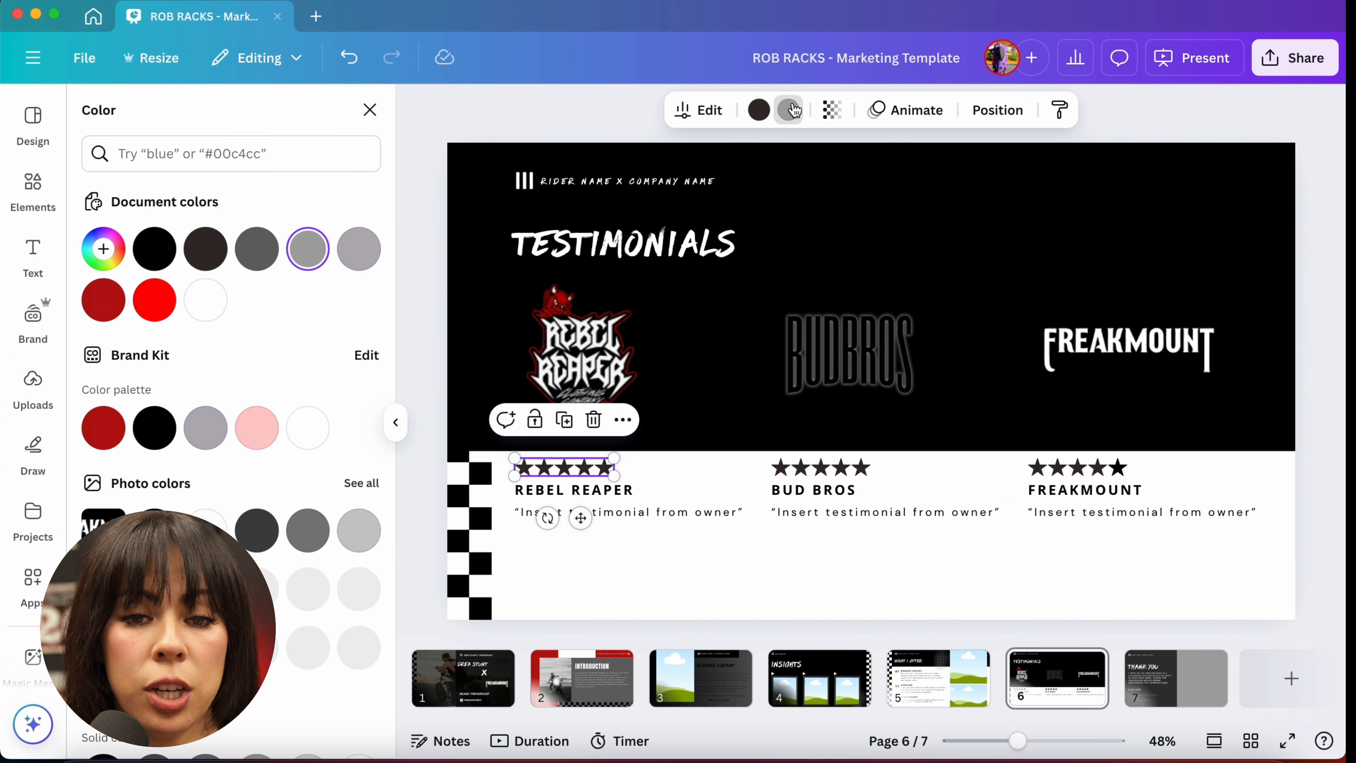
pyautogui.click(449, 124)
pyautogui.click(448, 125)
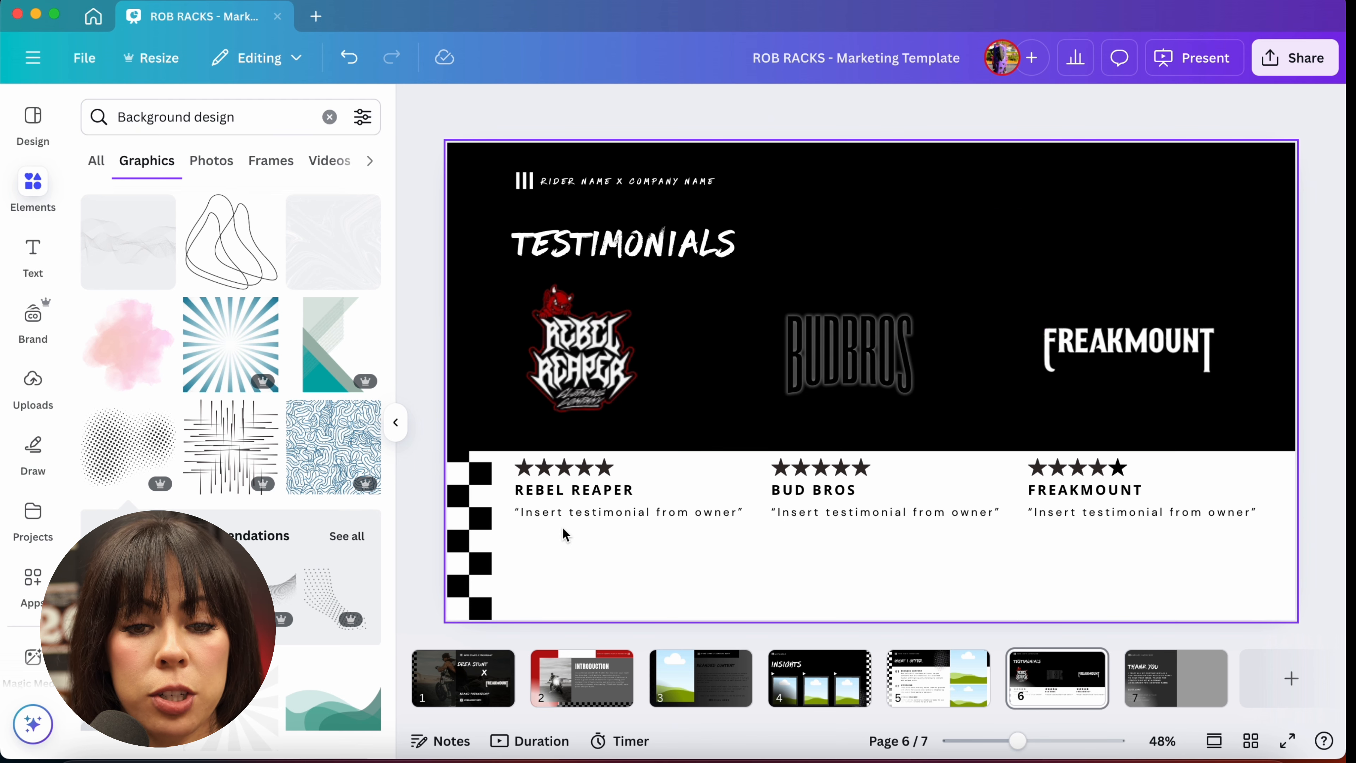
pyautogui.click(567, 515)
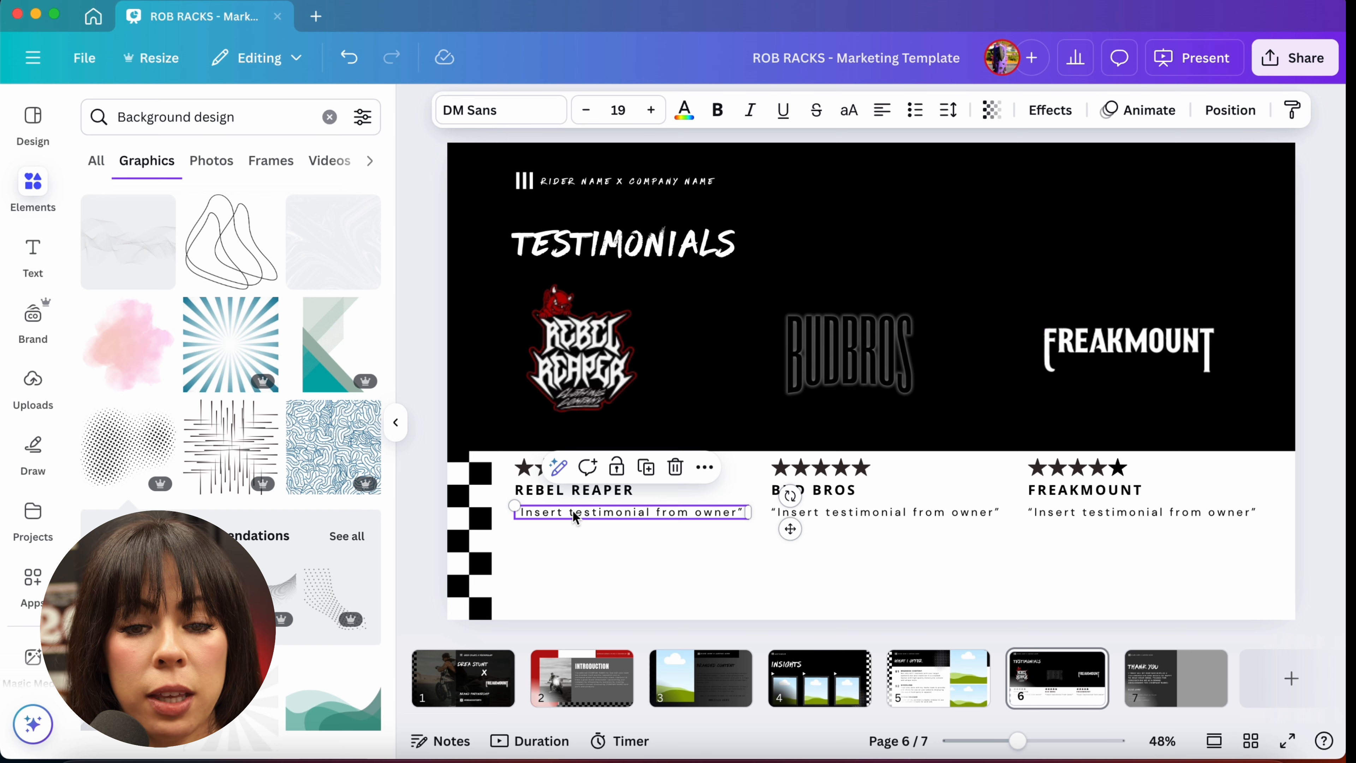
pyautogui.doubleClick(570, 512)
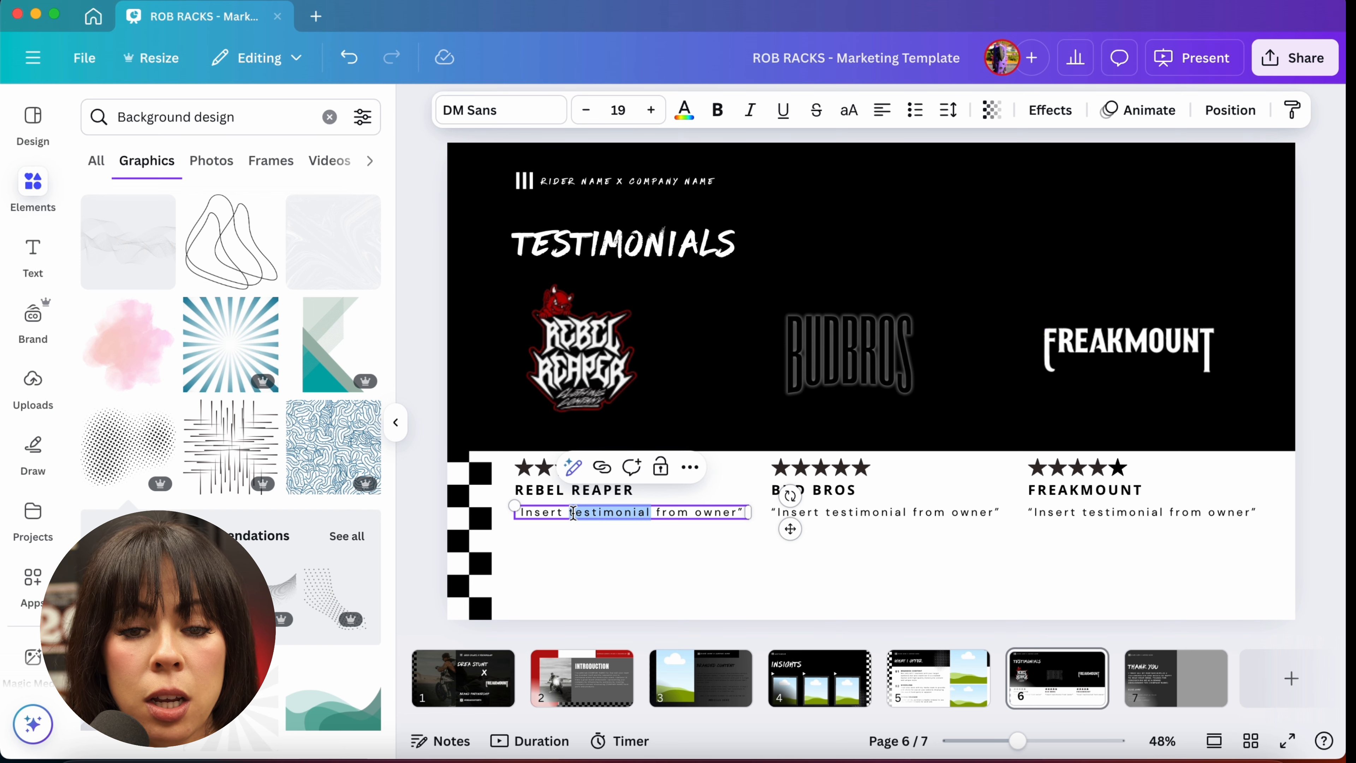
pyautogui.click(550, 561)
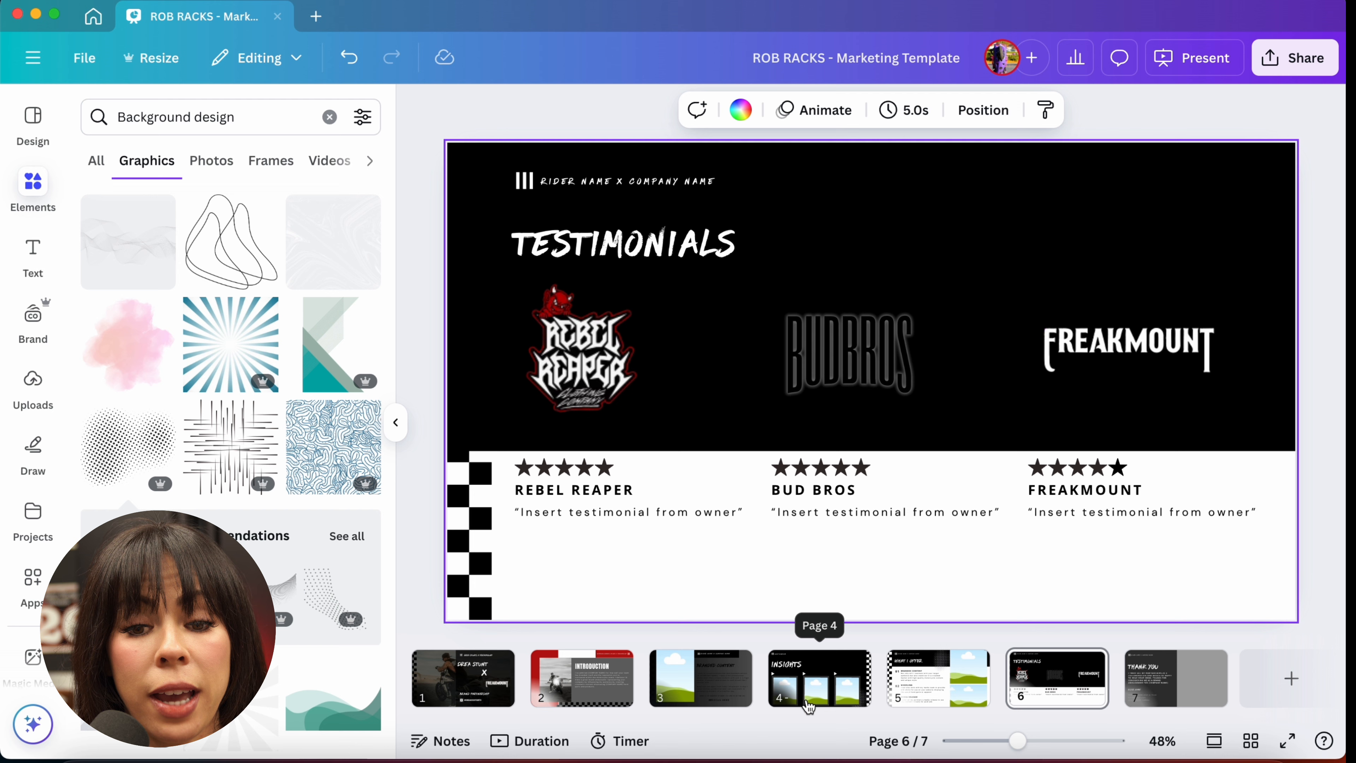
pyautogui.click(834, 681)
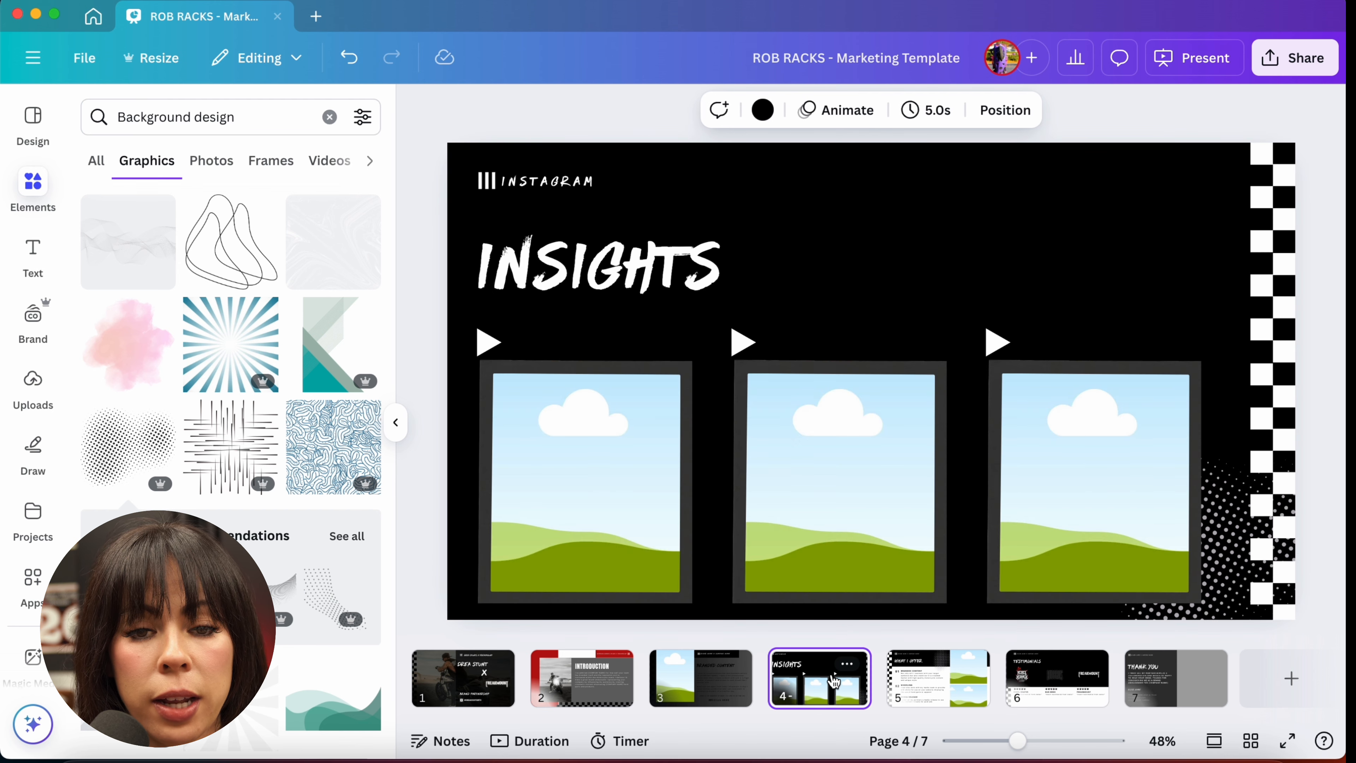
pyautogui.rightClick(907, 689)
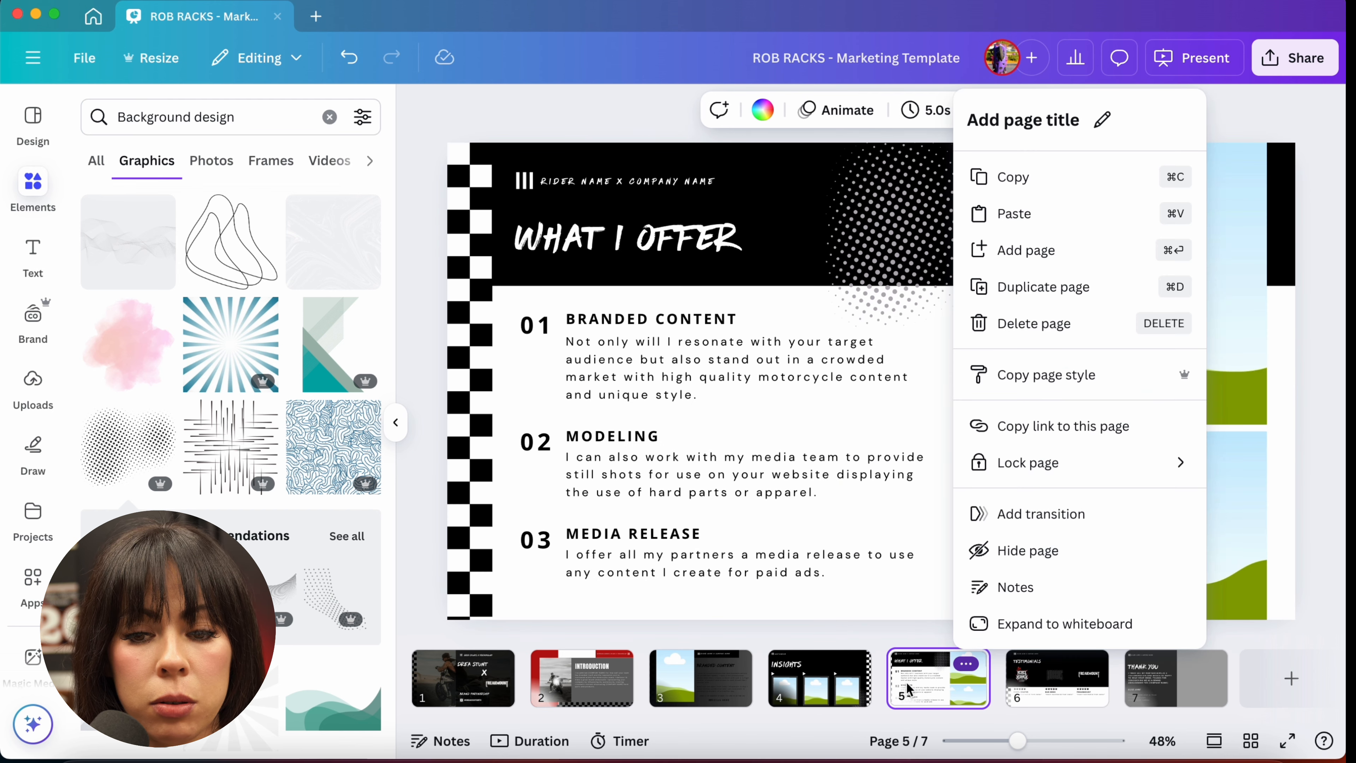
pyautogui.click(1077, 686)
pyautogui.click(1077, 685)
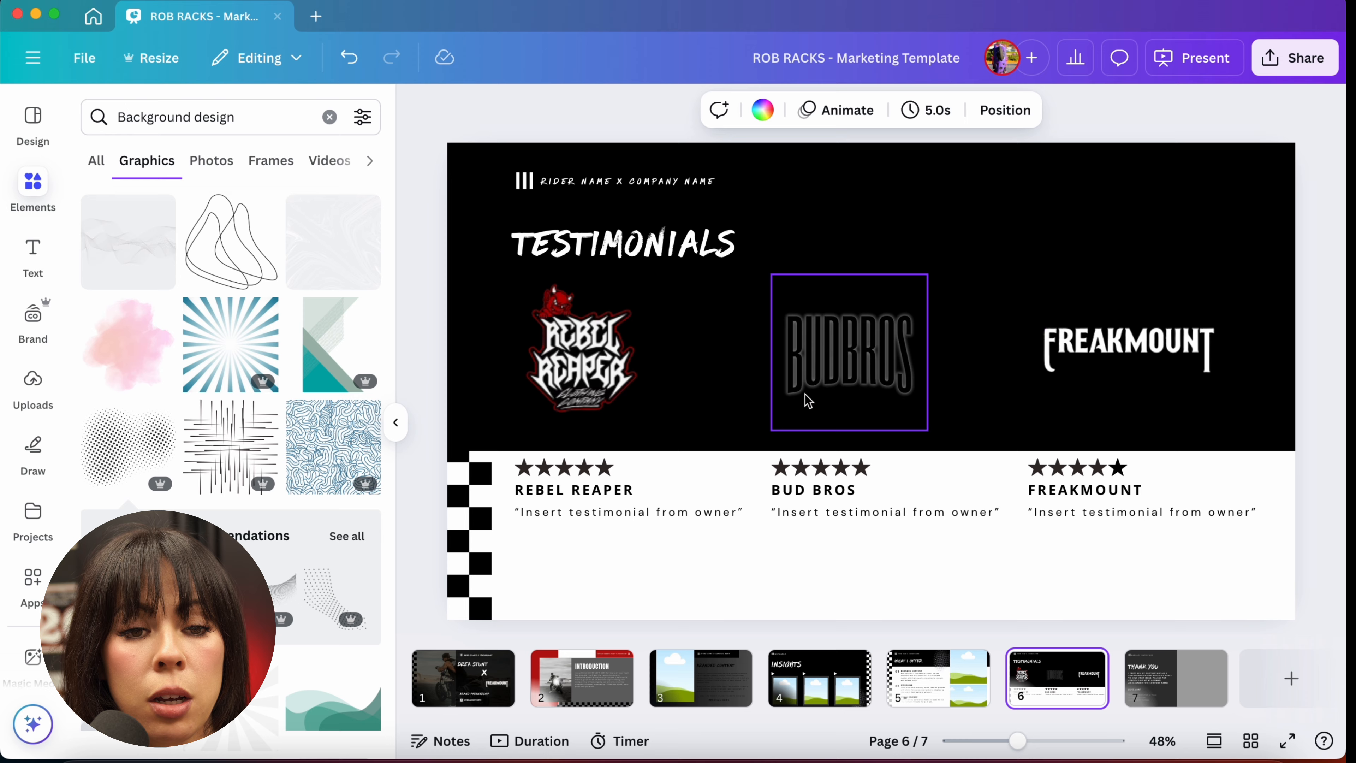
# Step: Duplicate the testimonials slide
pyautogui.click(396, 422)
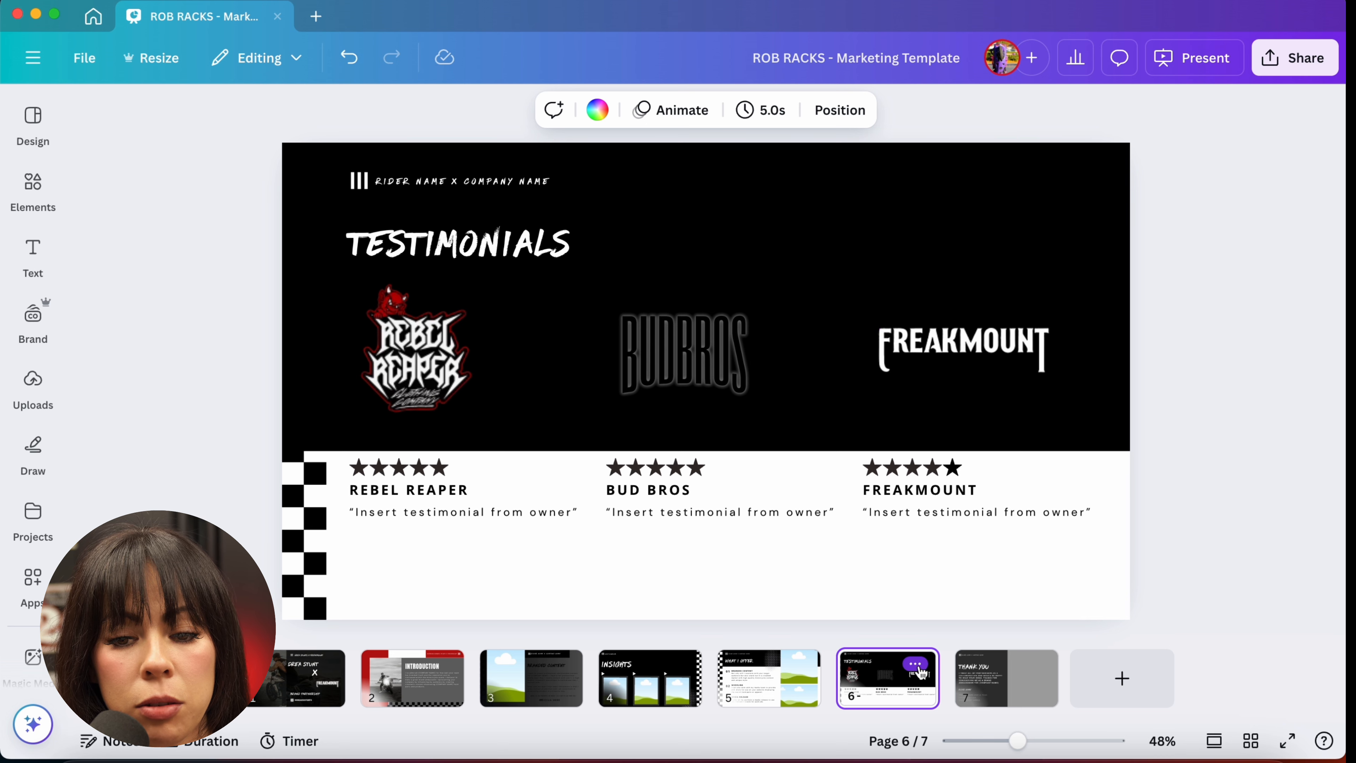
pyautogui.click(915, 668)
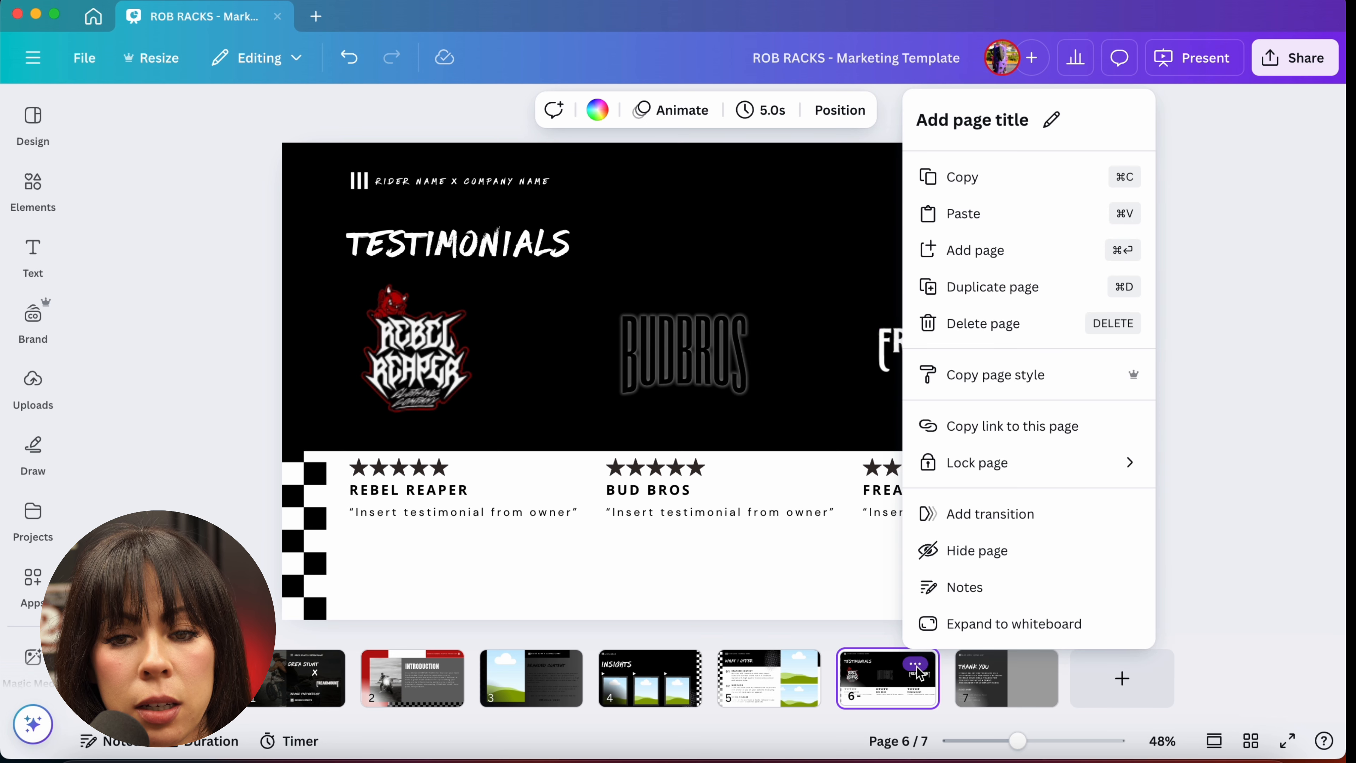
pyautogui.click(954, 288)
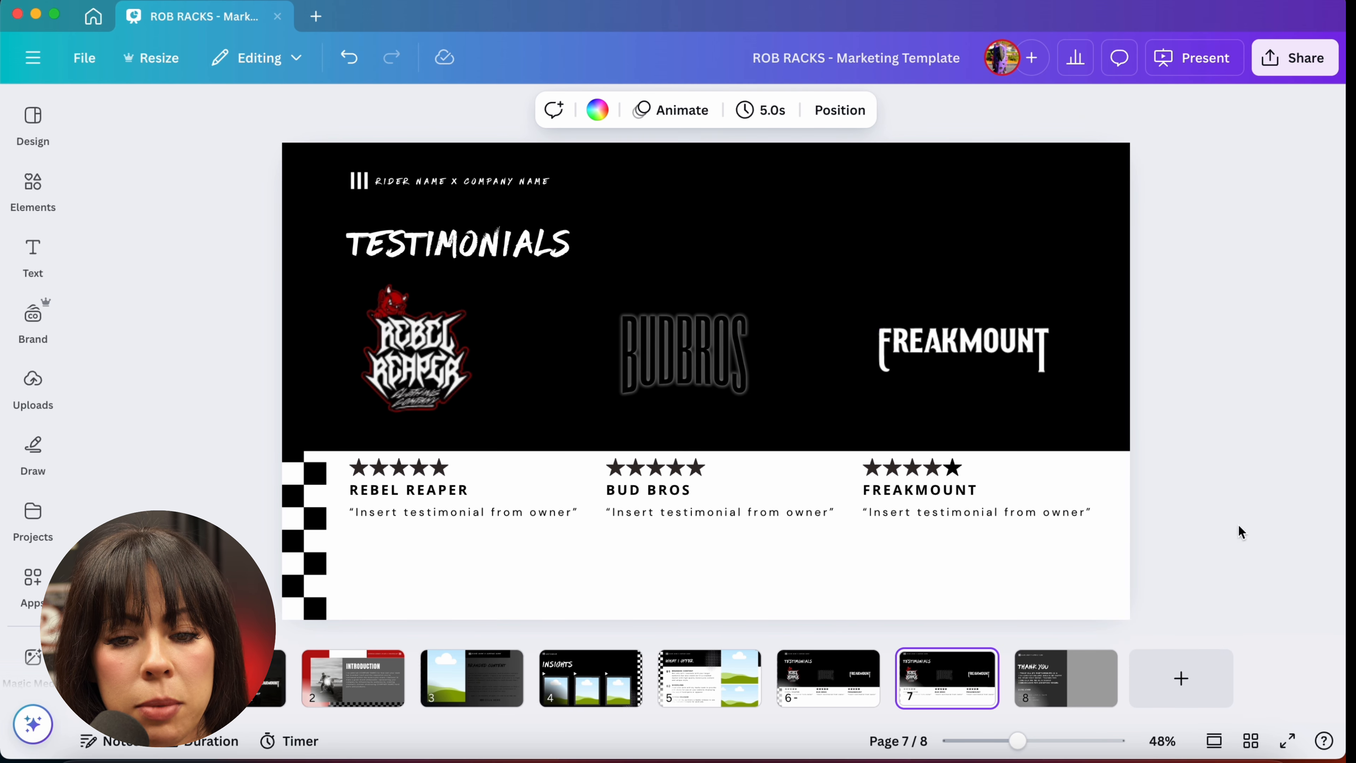
# Step: Delete the three partner logos from the duplicated testimonials slide and move it to fourth position
pyautogui.click(807, 692)
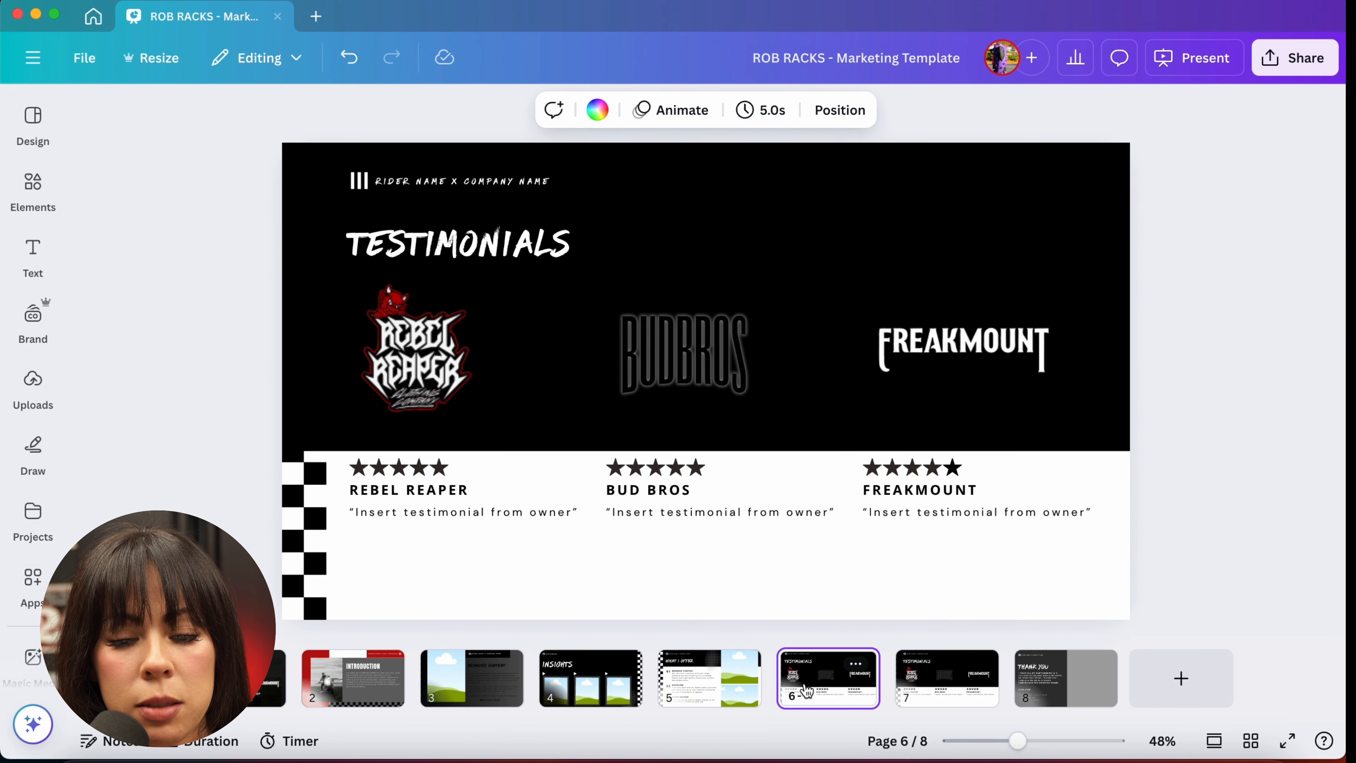
pyautogui.click(958, 687)
pyautogui.click(942, 323)
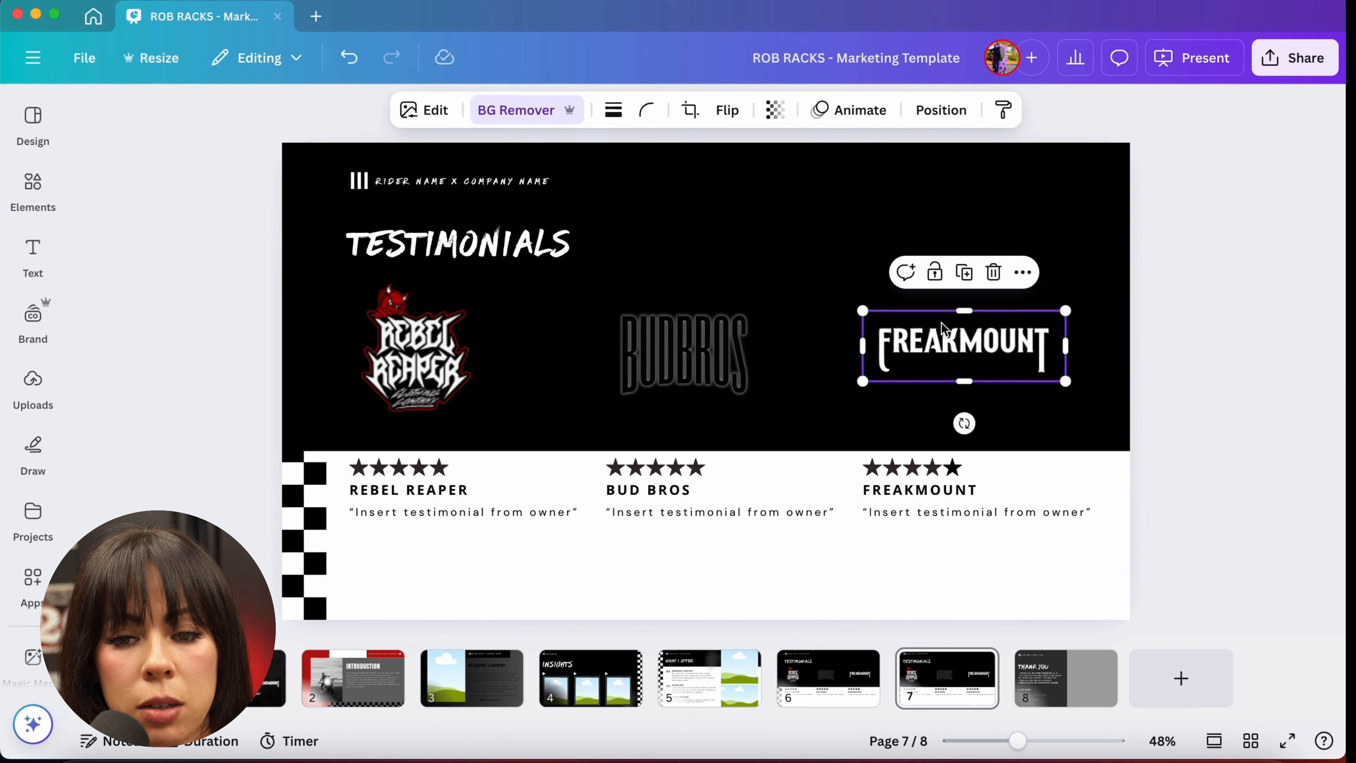
pyautogui.press('Delete')
pyautogui.click(636, 364)
pyautogui.press('Delete')
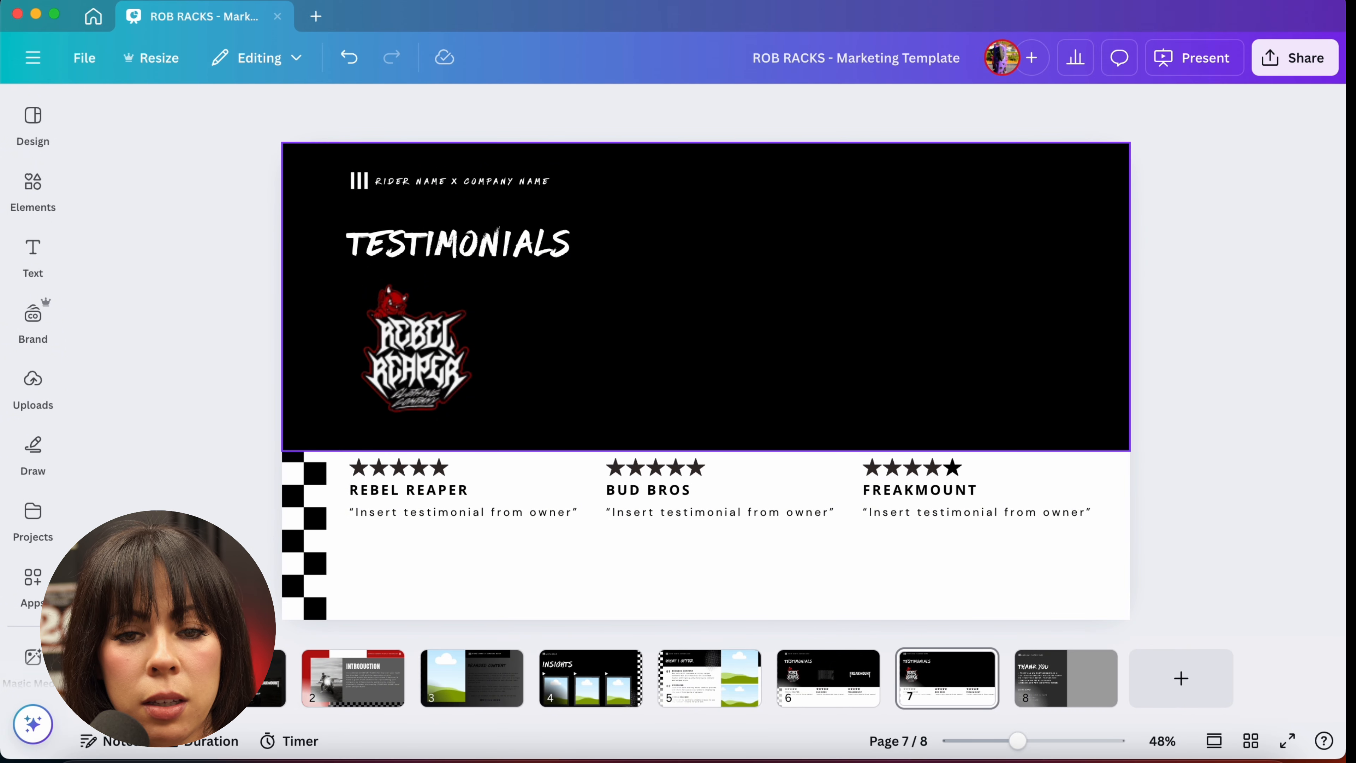
pyautogui.click(365, 380)
pyautogui.press('Delete')
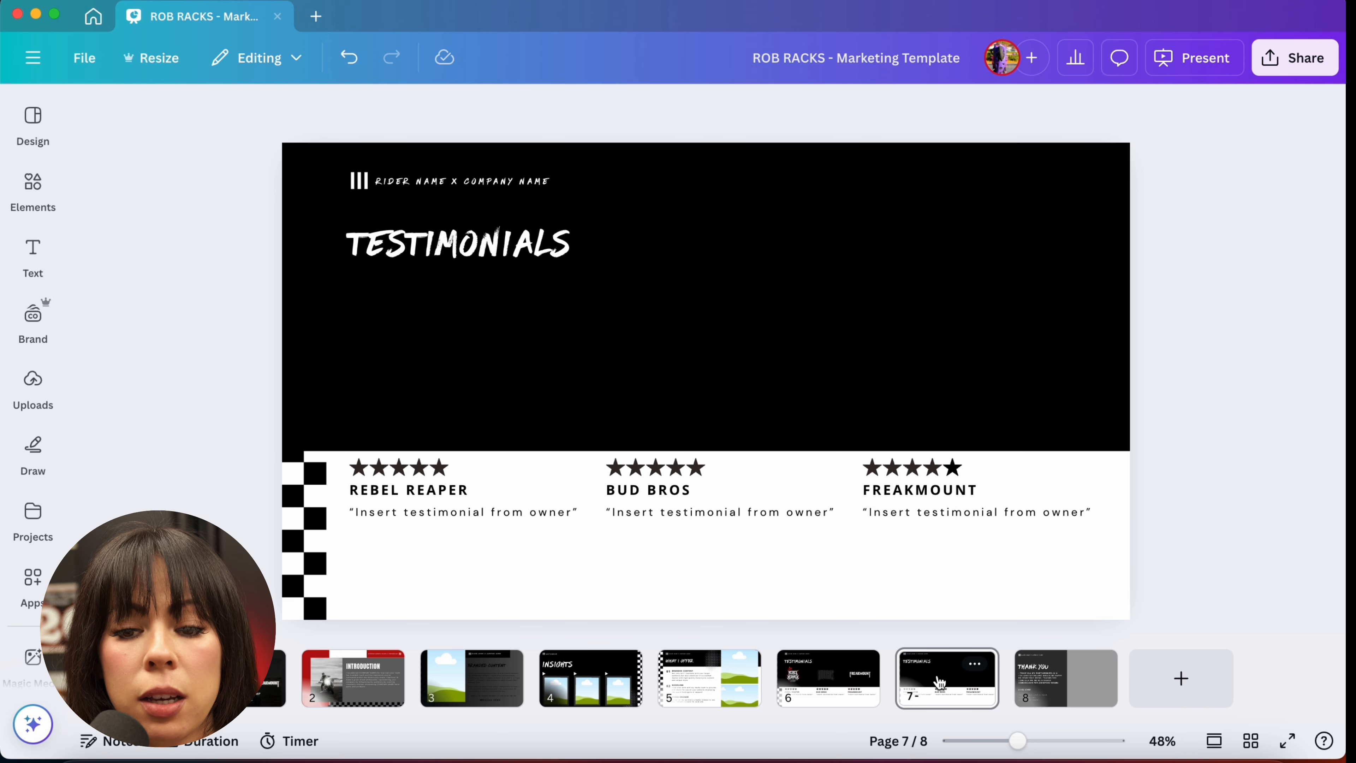
pyautogui.moveTo(939, 682); pyautogui.dragTo(514, 649)
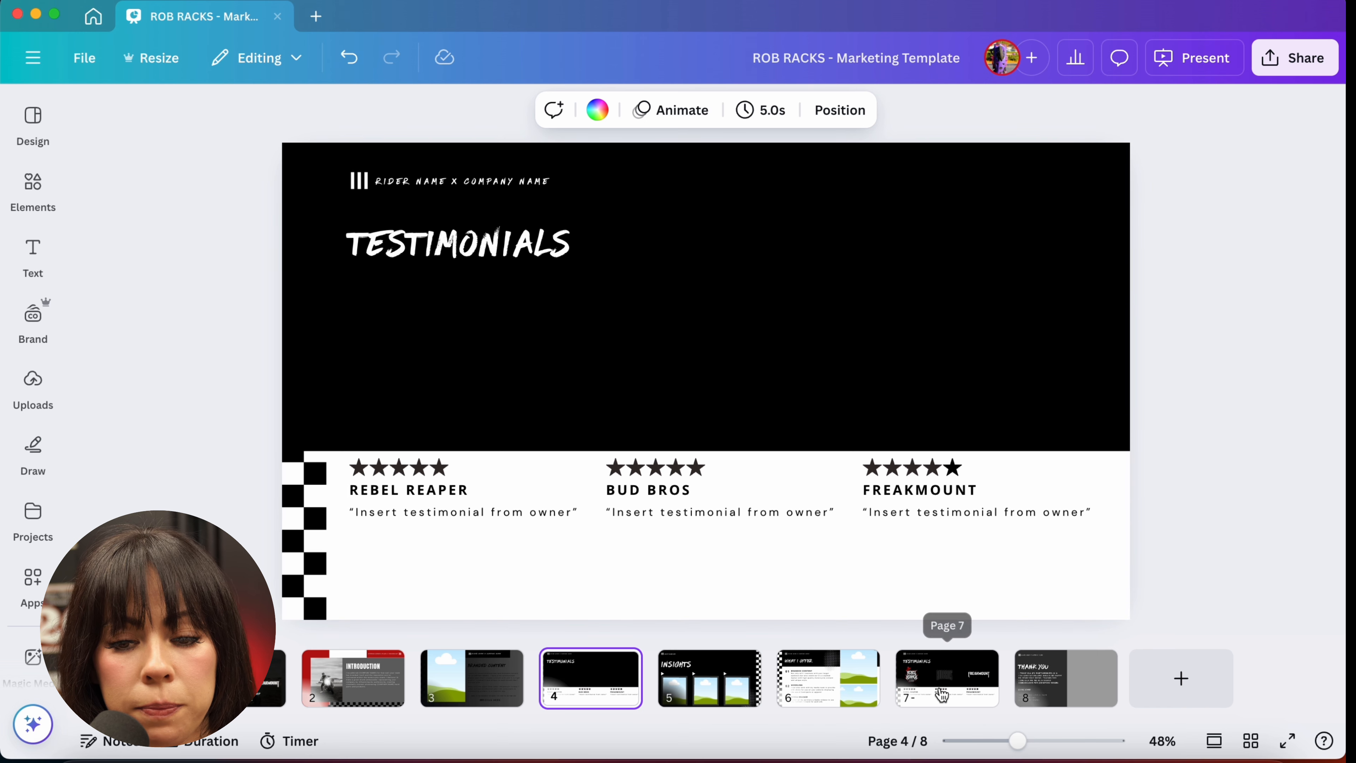
# Step: On the thank-you slide, add the uploaded Instagram post screenshot
pyautogui.click(1042, 689)
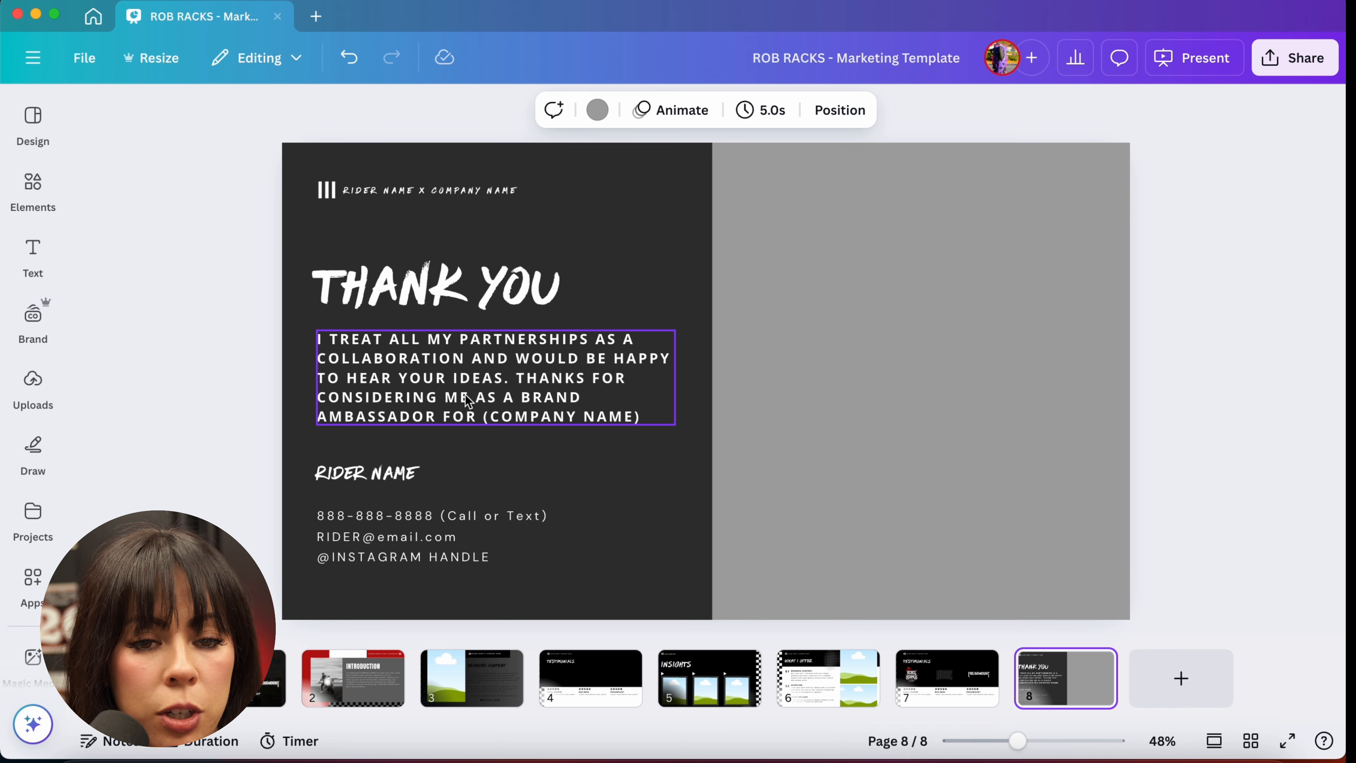
pyautogui.click(33, 382)
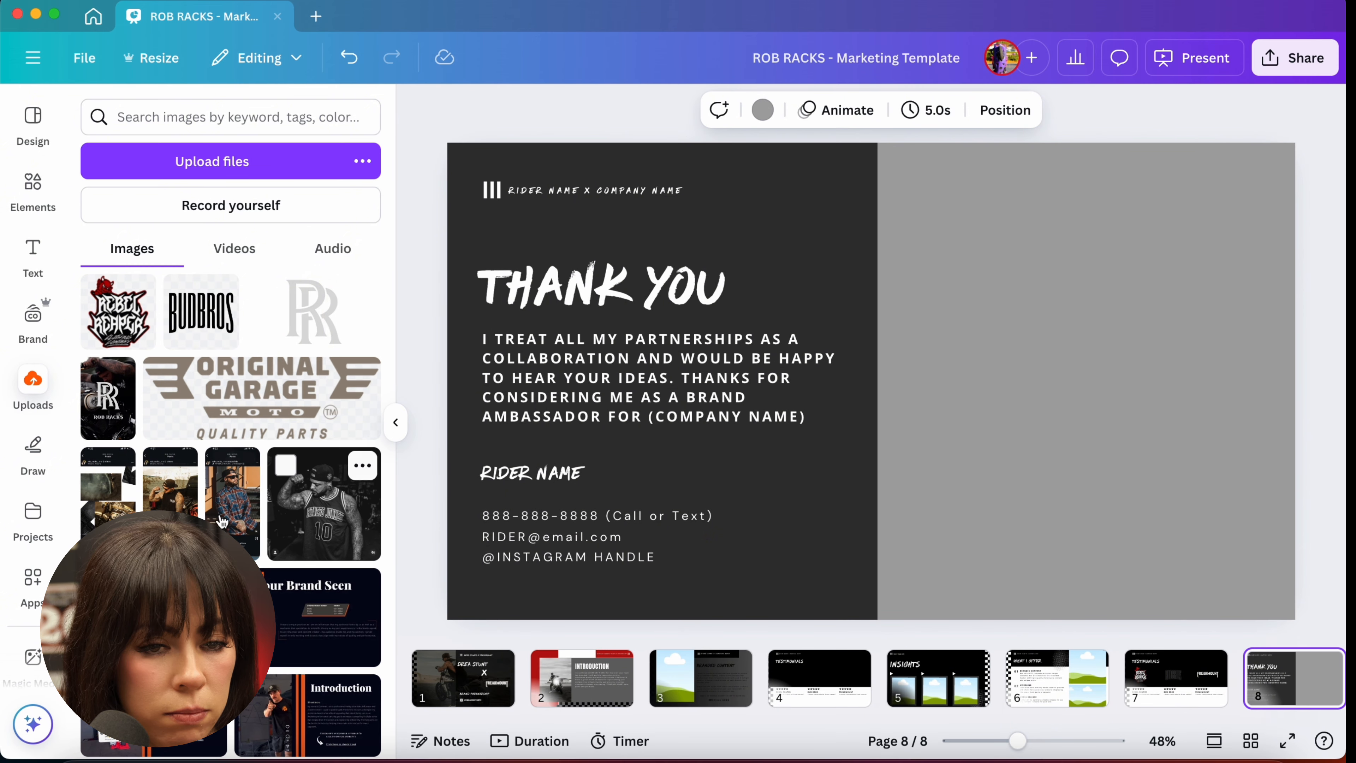
pyautogui.click(170, 486)
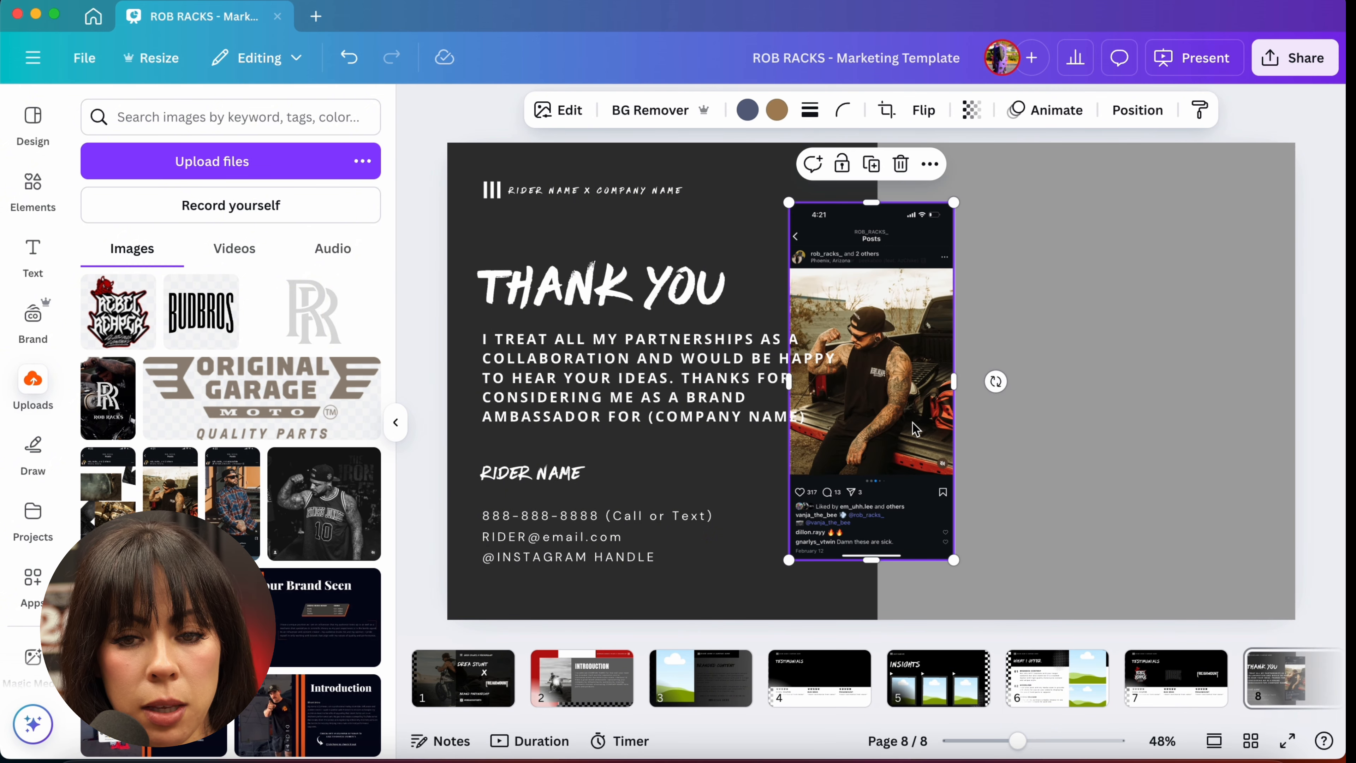
# Step: Crop the Instagram screenshot down to just the photo and enlarge it over the slide's right side
pyautogui.moveTo(872, 560); pyautogui.dragTo(872, 458)
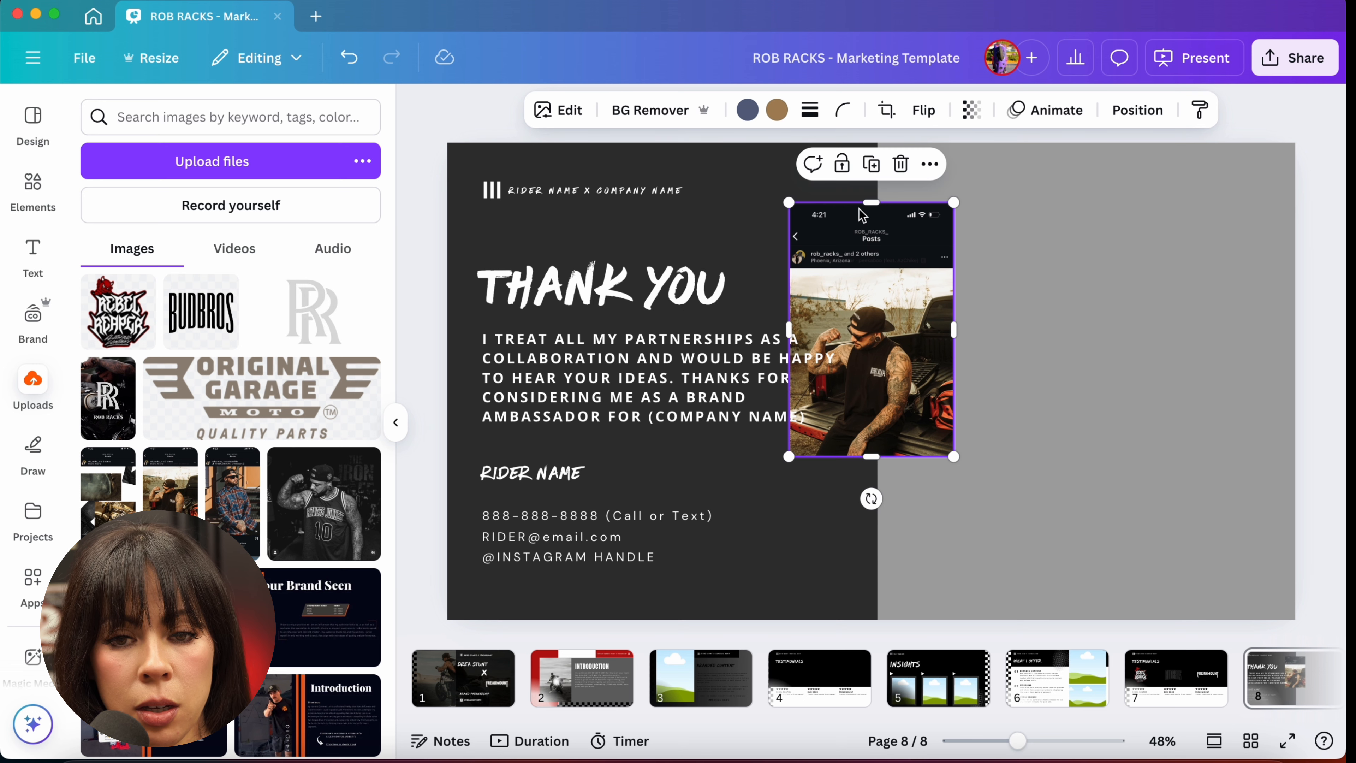
pyautogui.moveTo(871, 203); pyautogui.dragTo(874, 272)
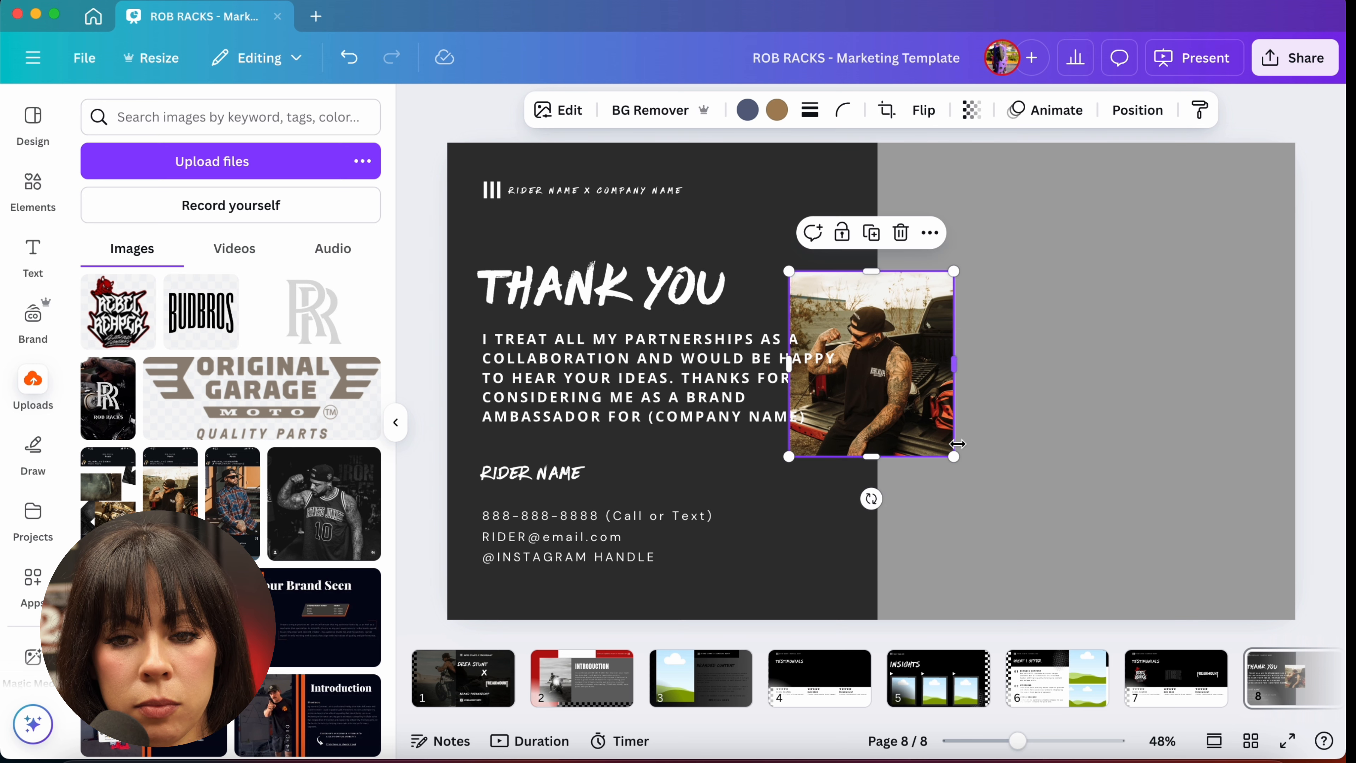
pyautogui.moveTo(953, 457); pyautogui.dragTo(1341, 729)
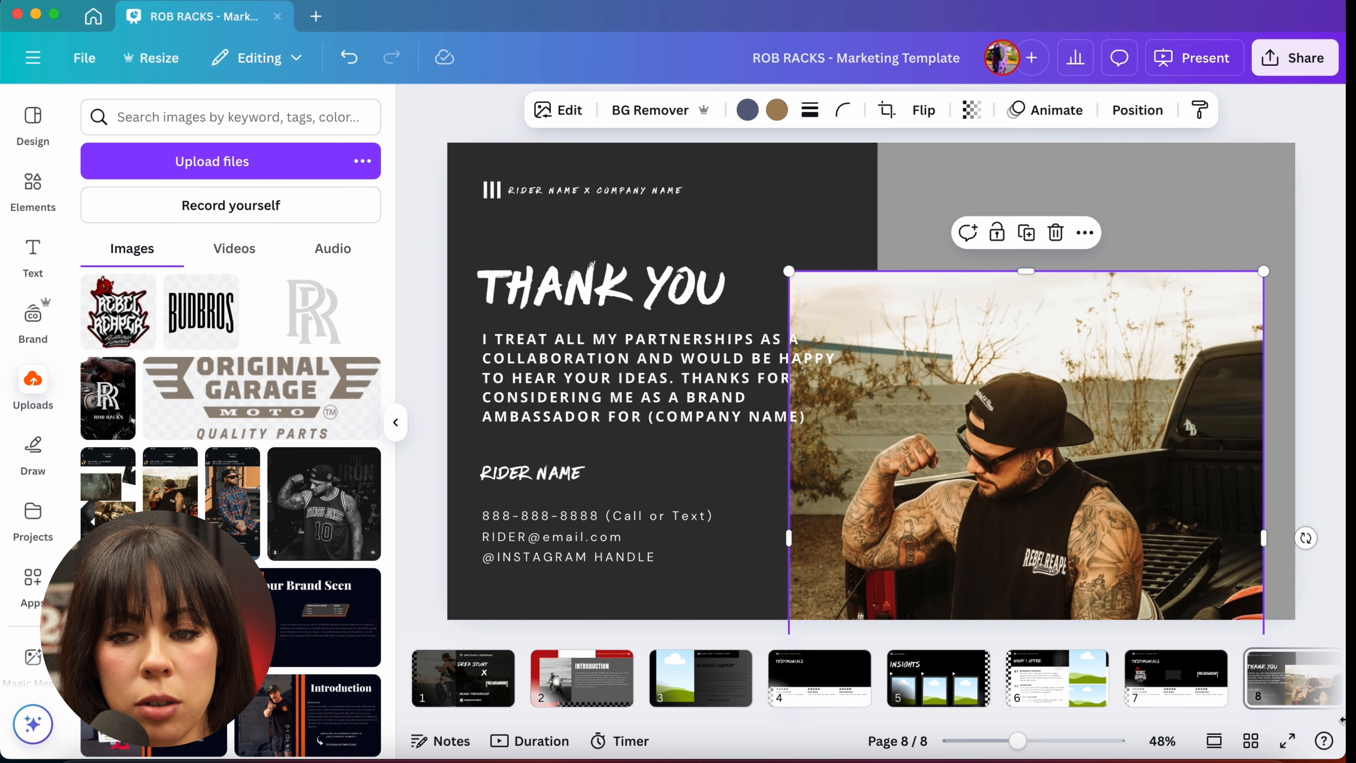
pyautogui.moveTo(1262, 271); pyautogui.dragTo(1343, 22)
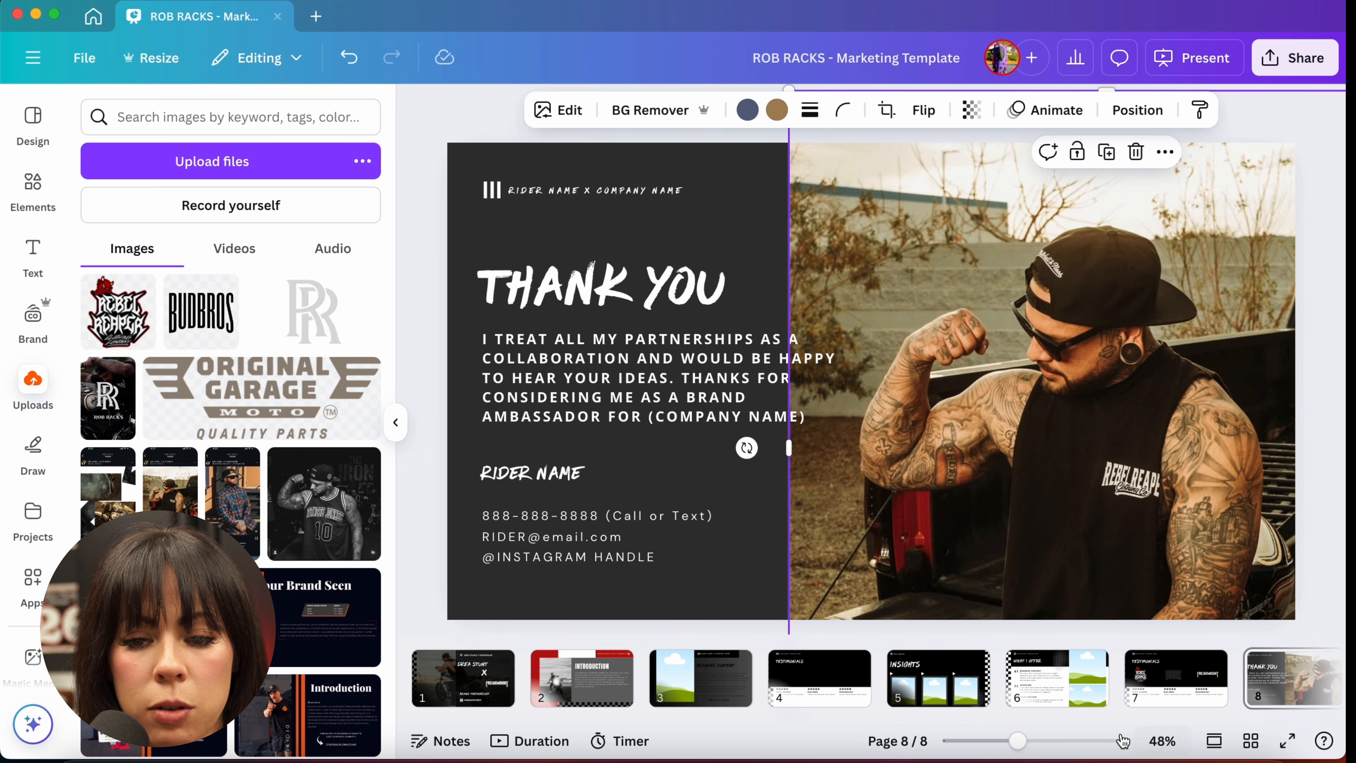
# Step: Enlarge and reposition the photo so it covers the whole thank-you slide
pyautogui.moveTo(1018, 742); pyautogui.dragTo(969, 743)
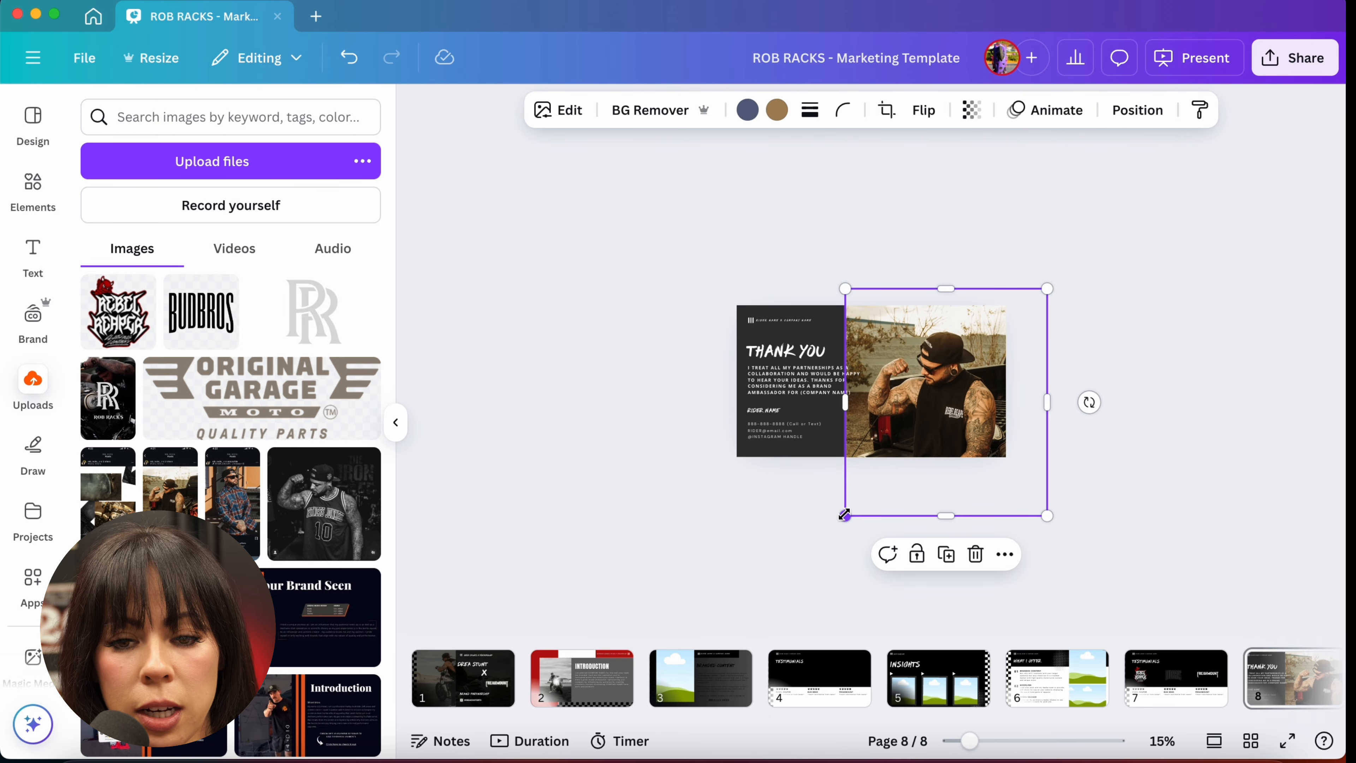
pyautogui.moveTo(844, 515); pyautogui.dragTo(560, 501)
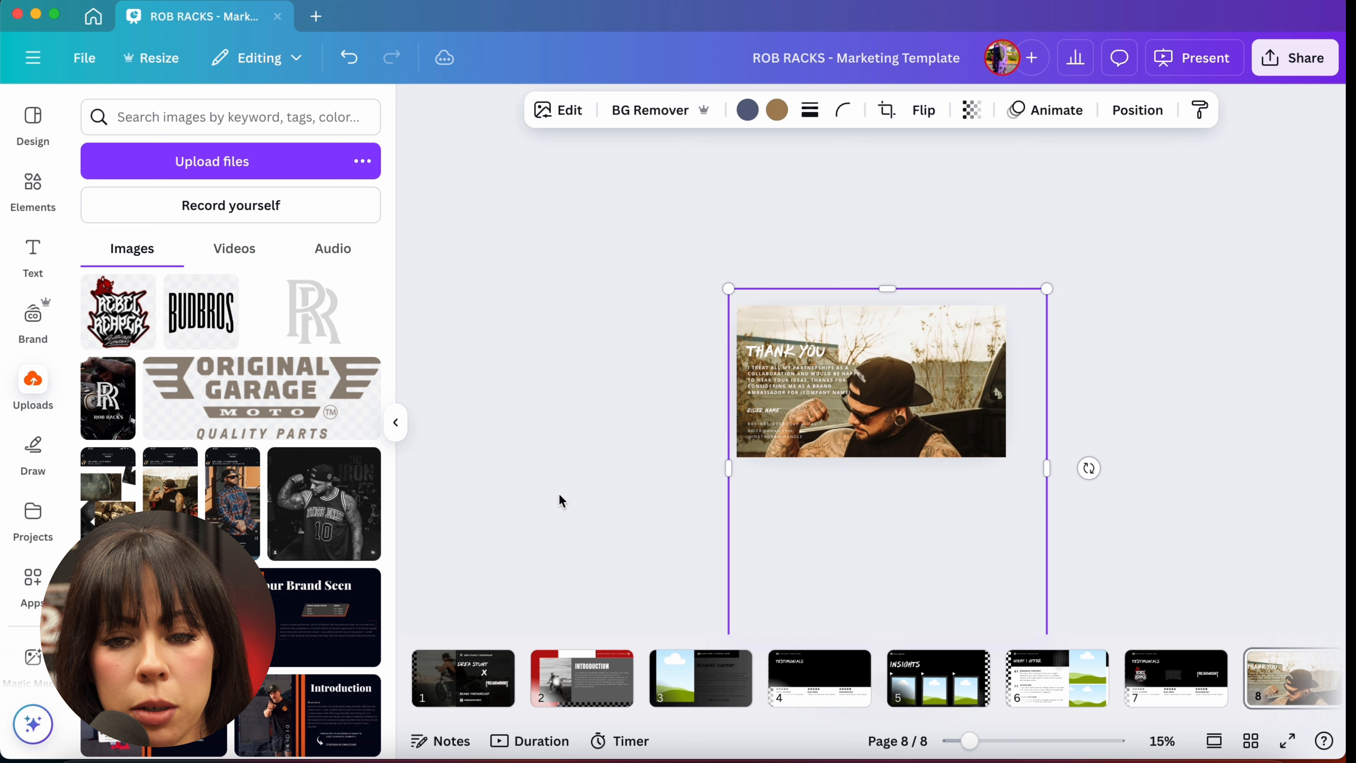
pyautogui.moveTo(790, 526); pyautogui.dragTo(796, 470)
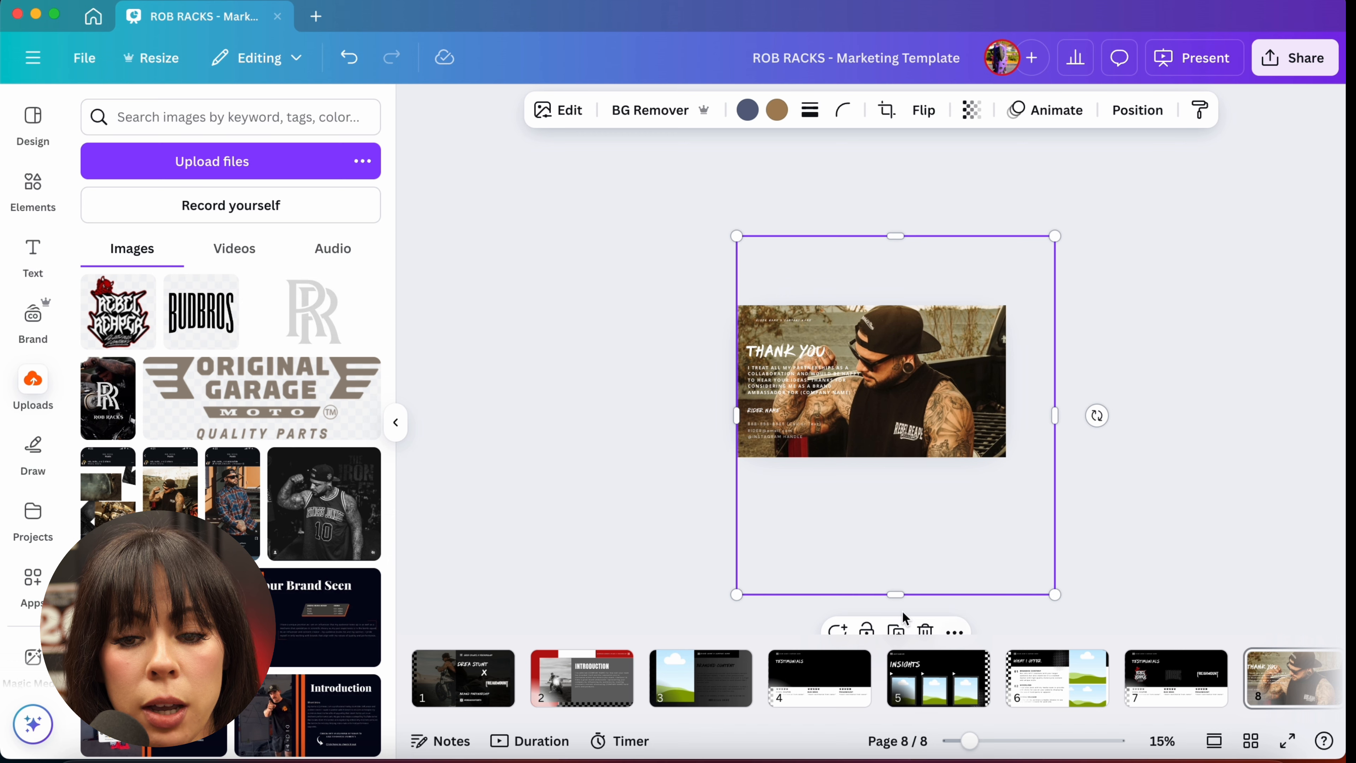
pyautogui.click(1039, 744)
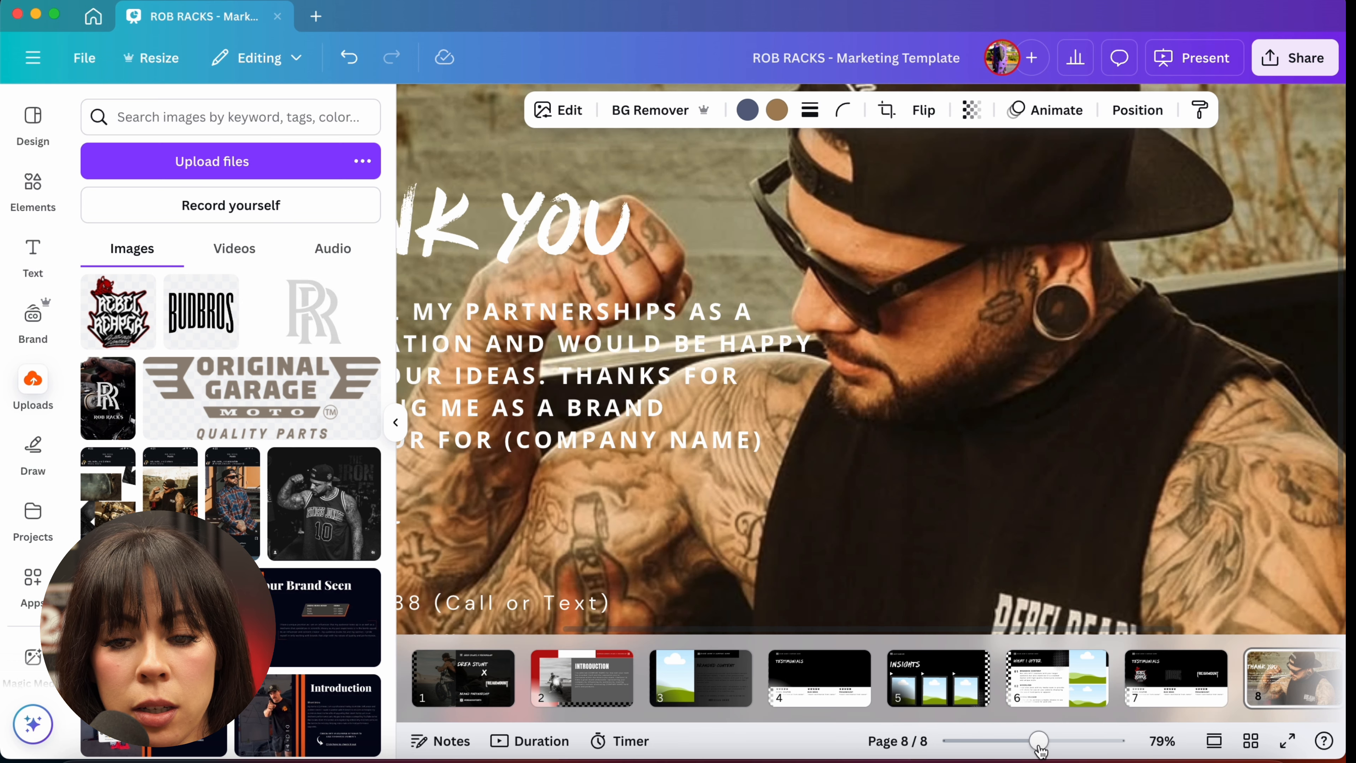
pyautogui.moveTo(1040, 748); pyautogui.dragTo(1018, 746)
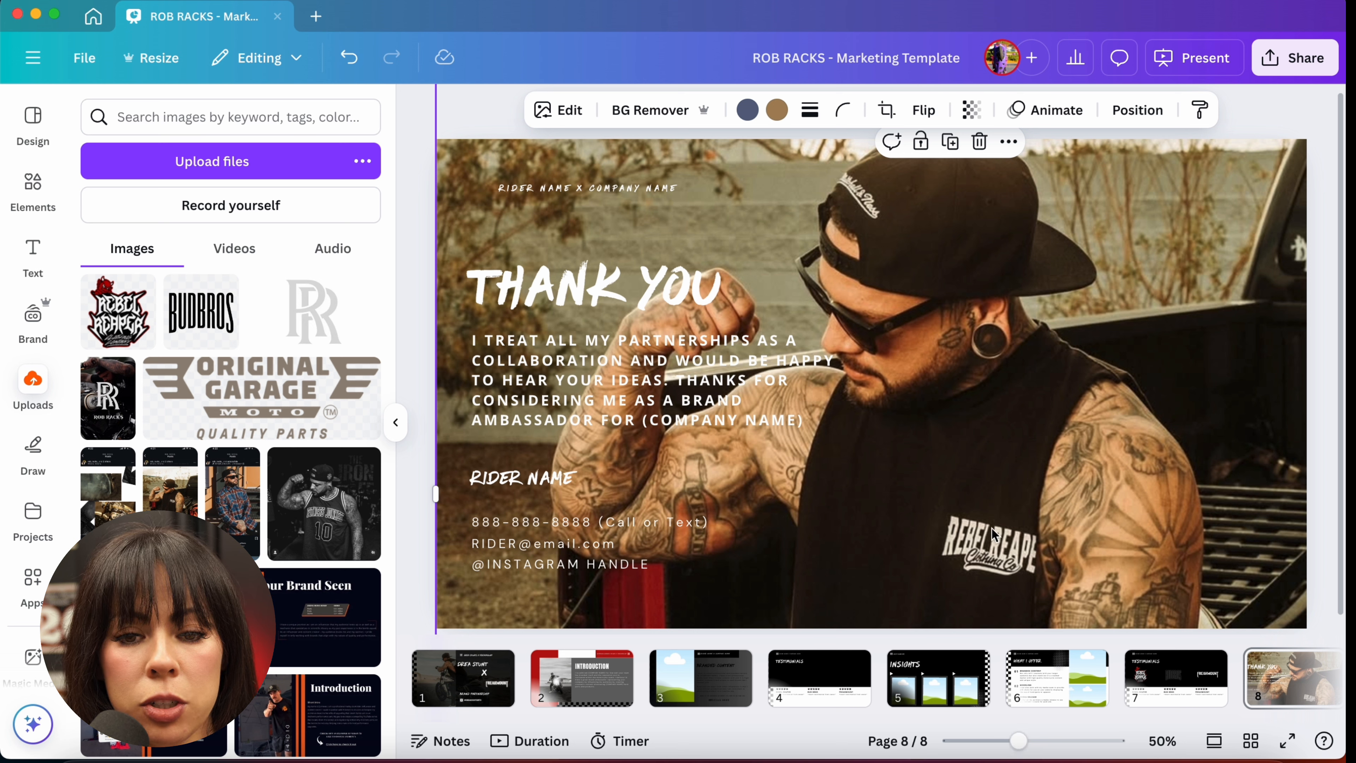
# Step: Send the photo to the back so the thank-you text sits on top of it
pyautogui.rightClick(1062, 496)
pyautogui.moveTo(1098, 380)
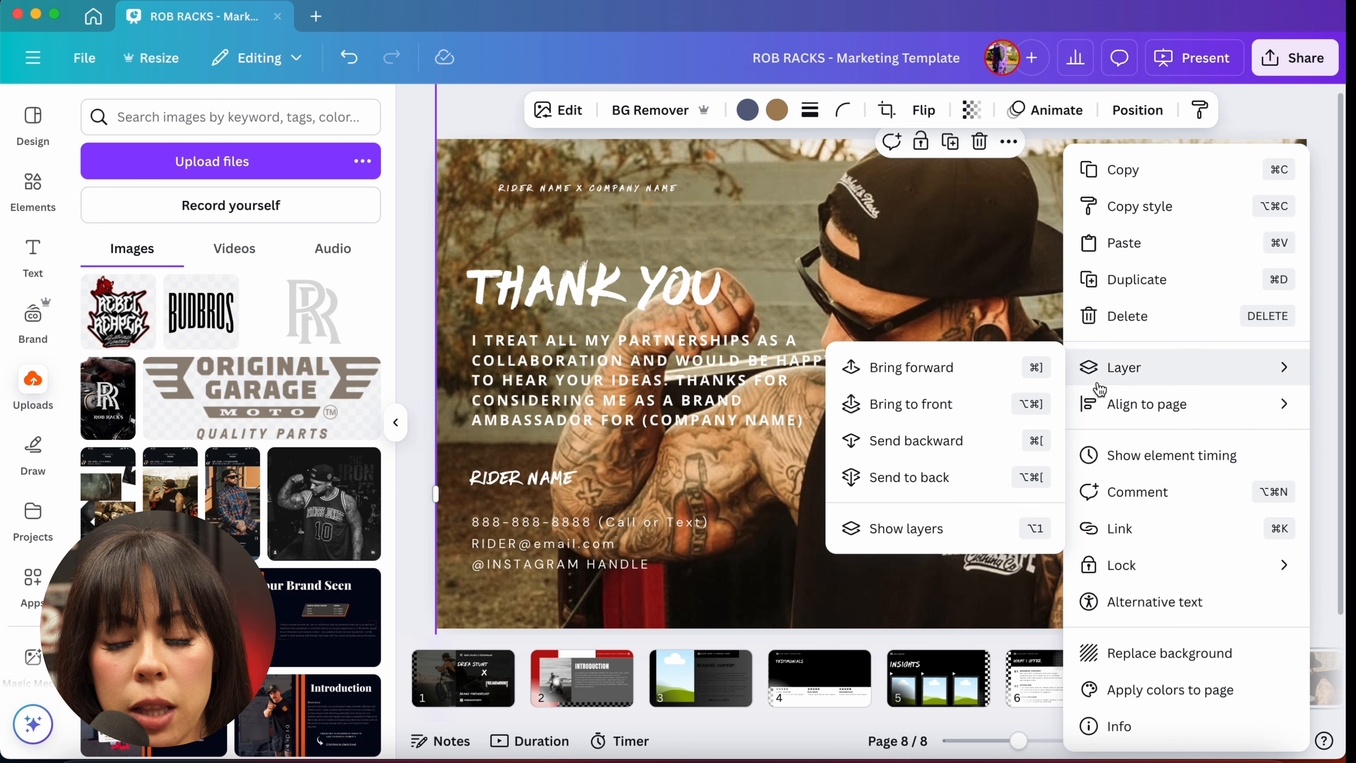
pyautogui.click(853, 490)
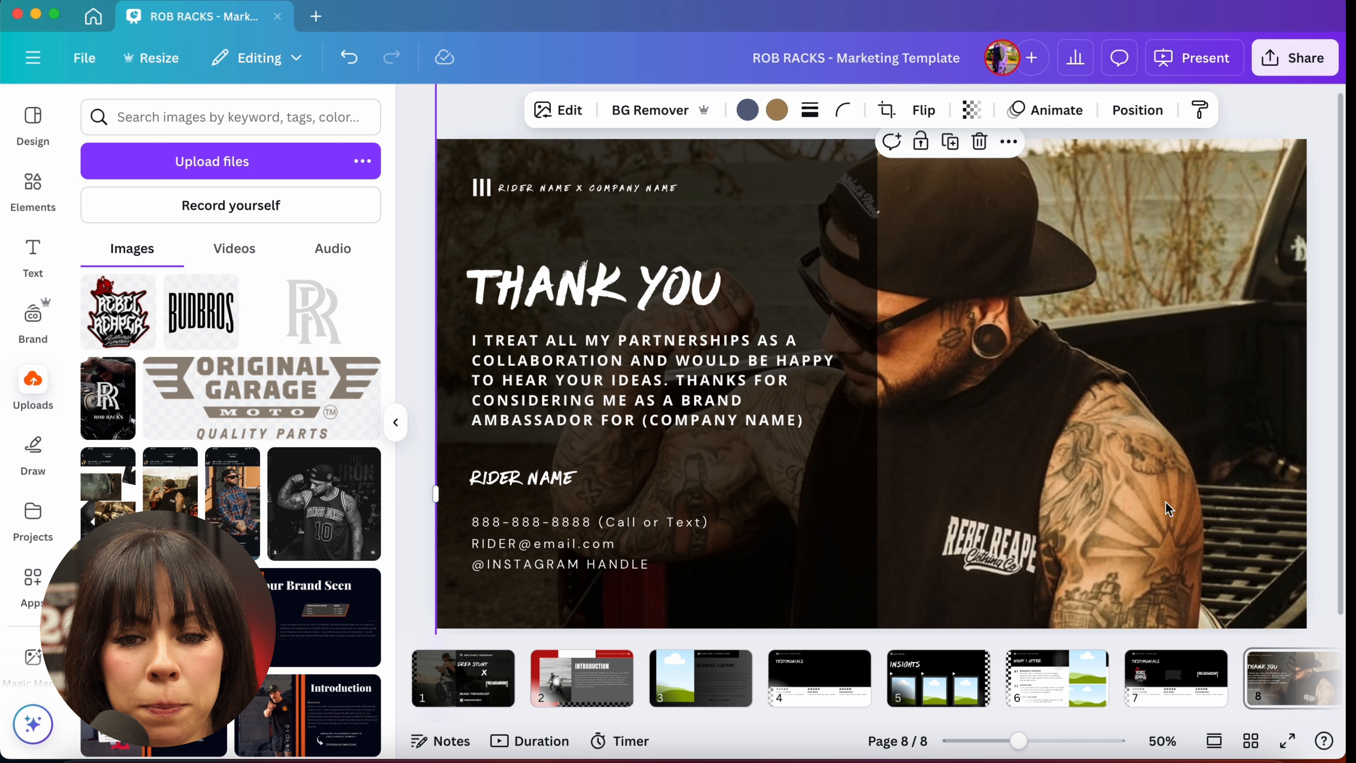
pyautogui.scroll(-10, 1168, 507)
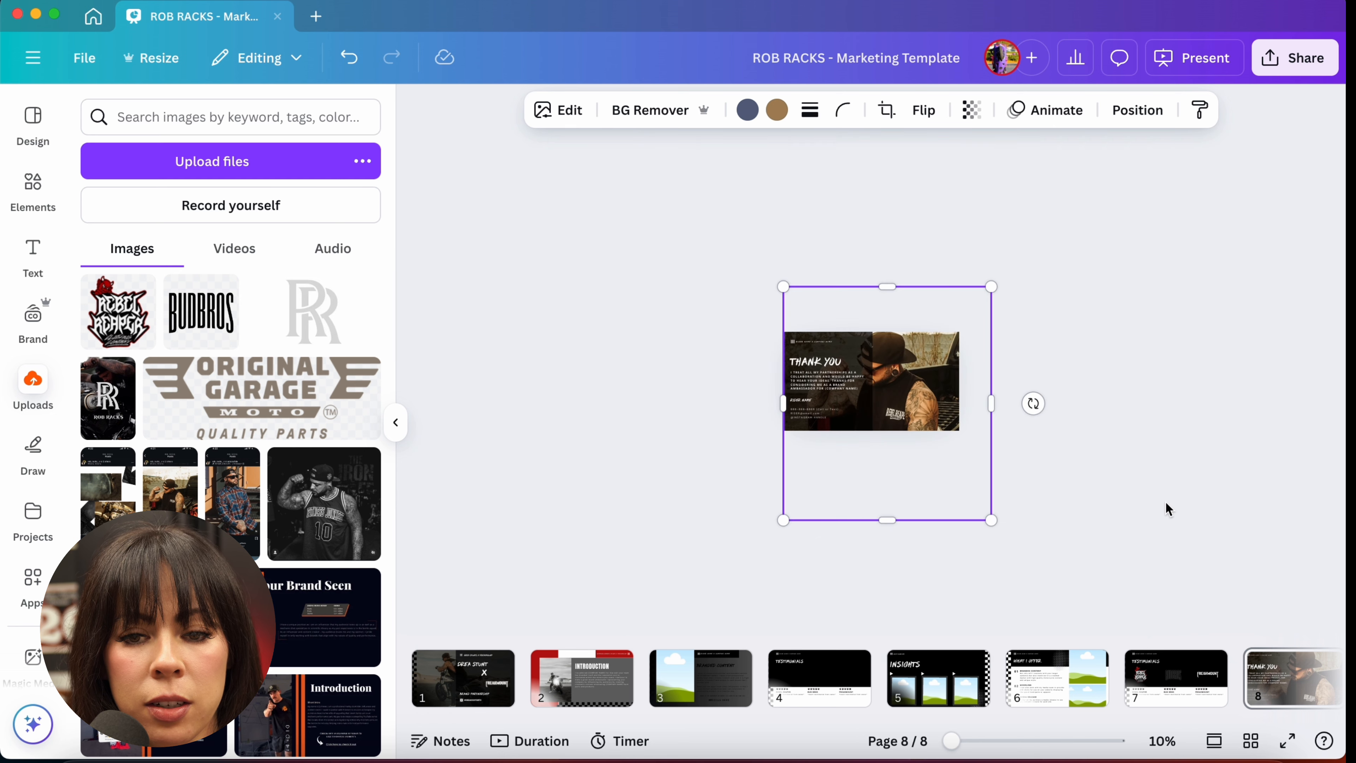
pyautogui.scroll(4, 1169, 508)
pyautogui.click(1234, 498)
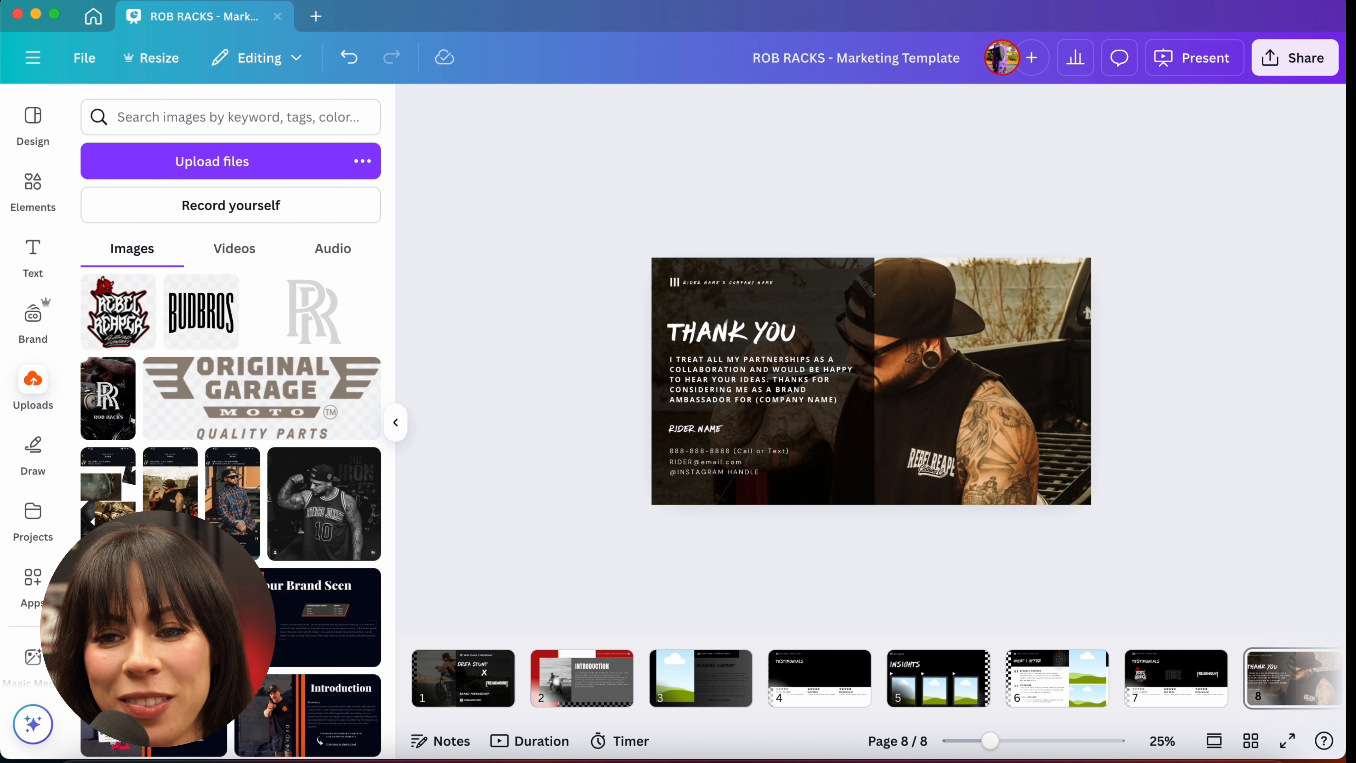
# Step: Download all pages of the design as a PDF Standard file
pyautogui.click(1291, 59)
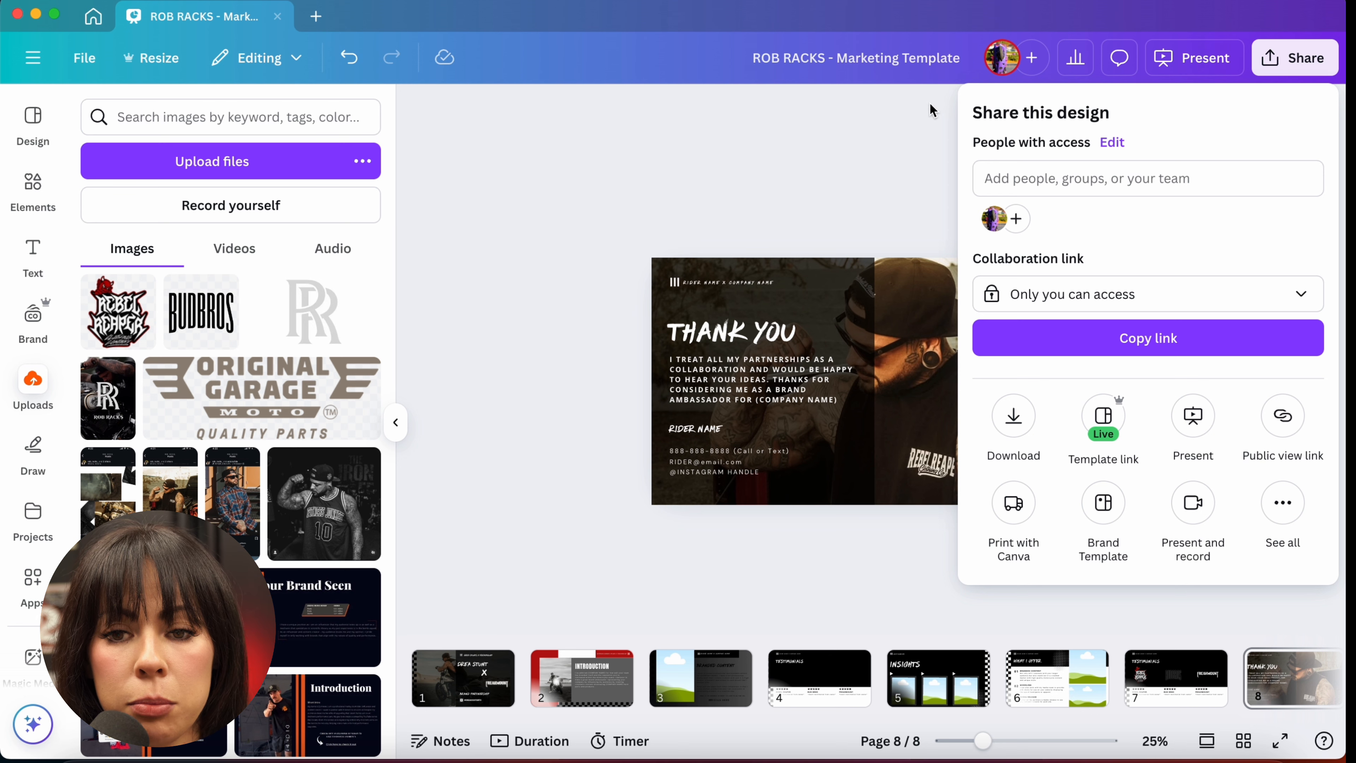
pyautogui.click(865, 143)
pyautogui.click(1290, 58)
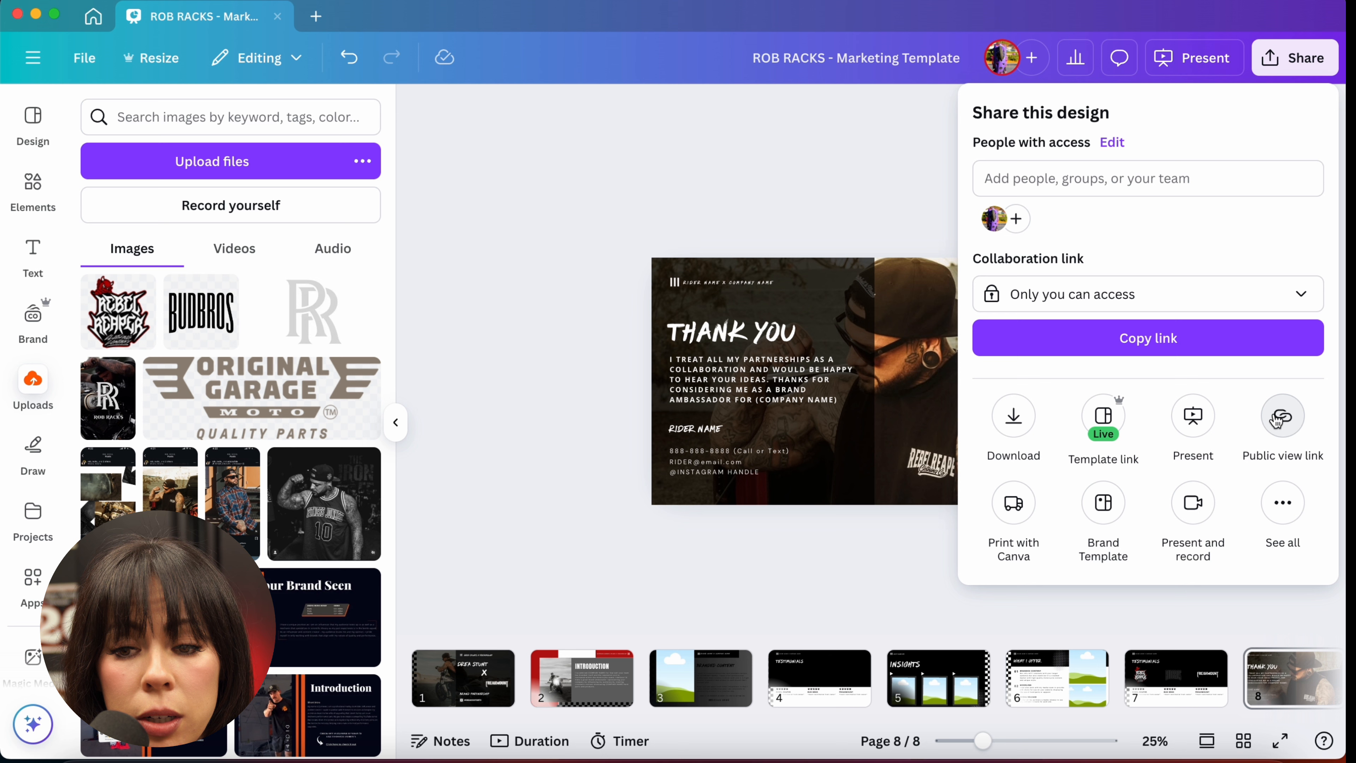
pyautogui.click(1282, 504)
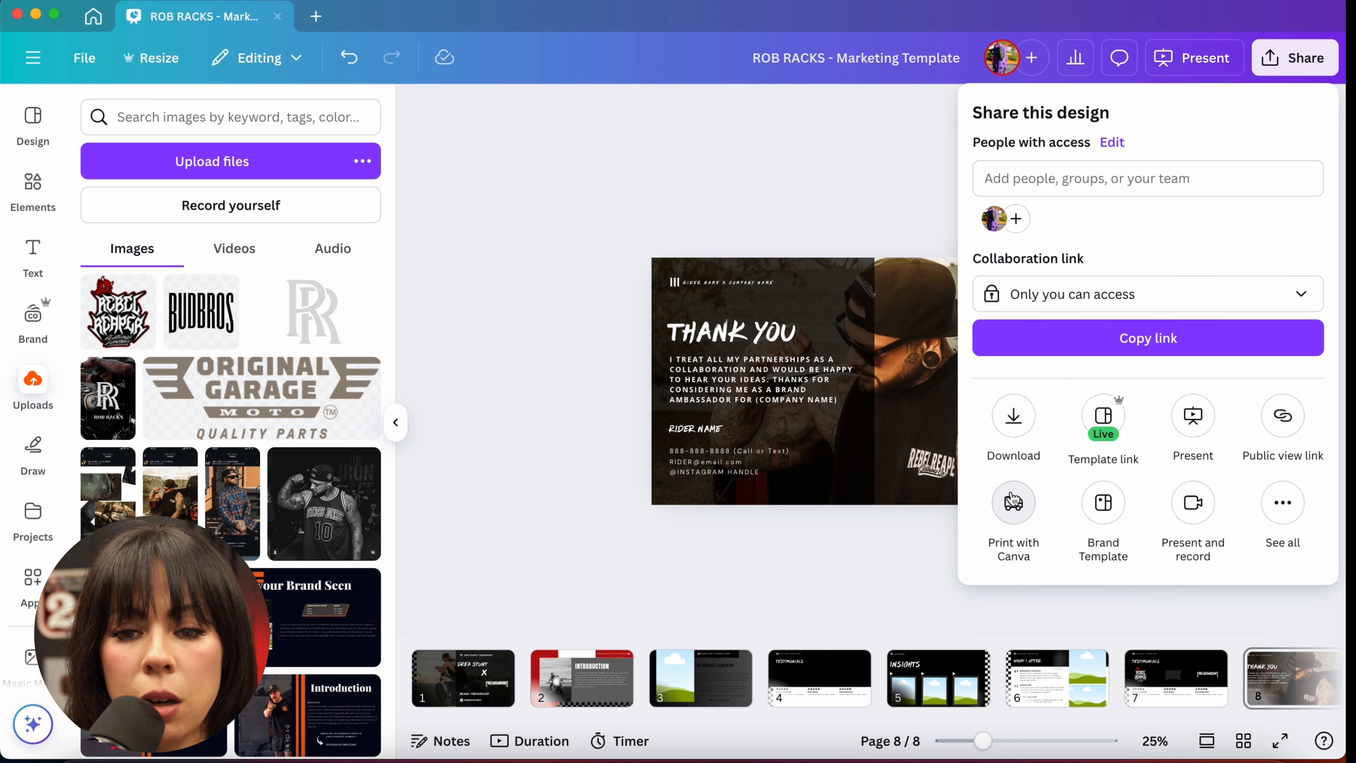
pyautogui.click(1013, 419)
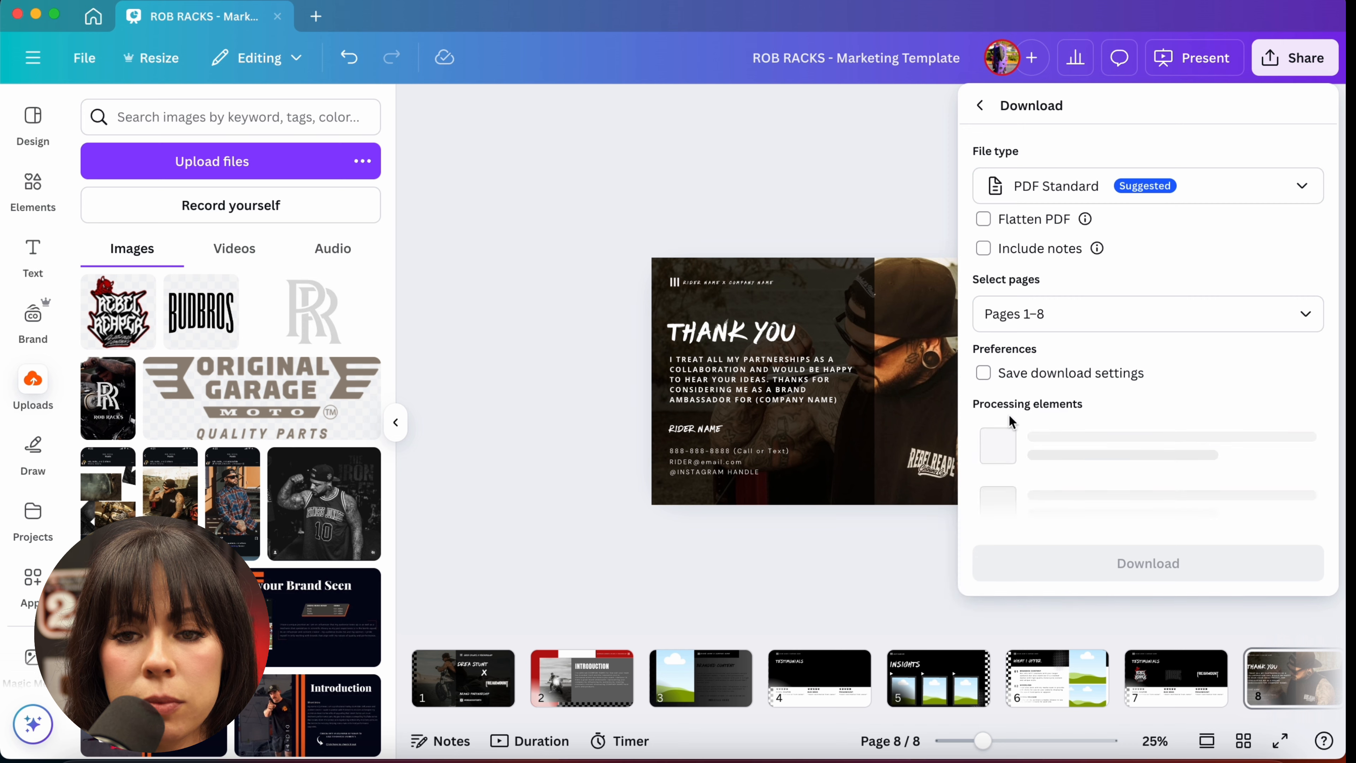
pyautogui.click(1169, 190)
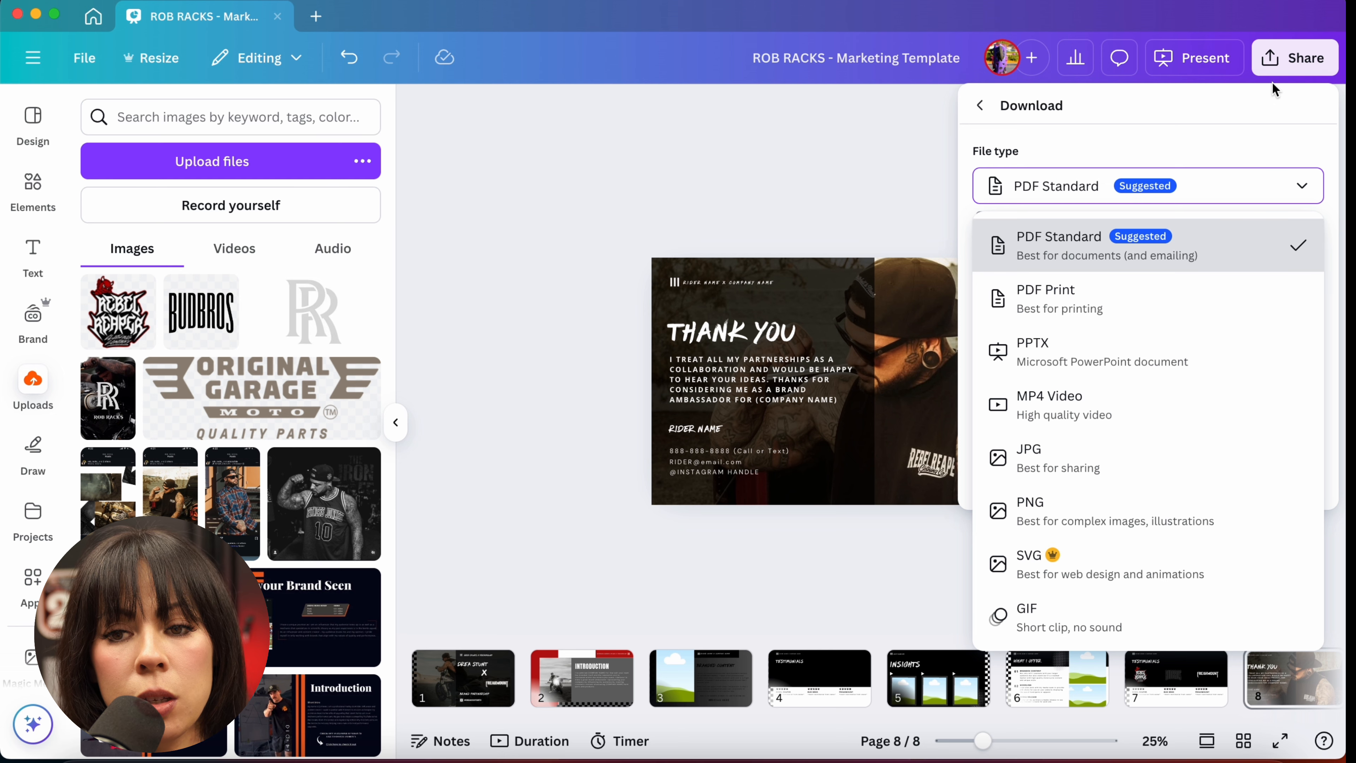
pyautogui.click(1163, 264)
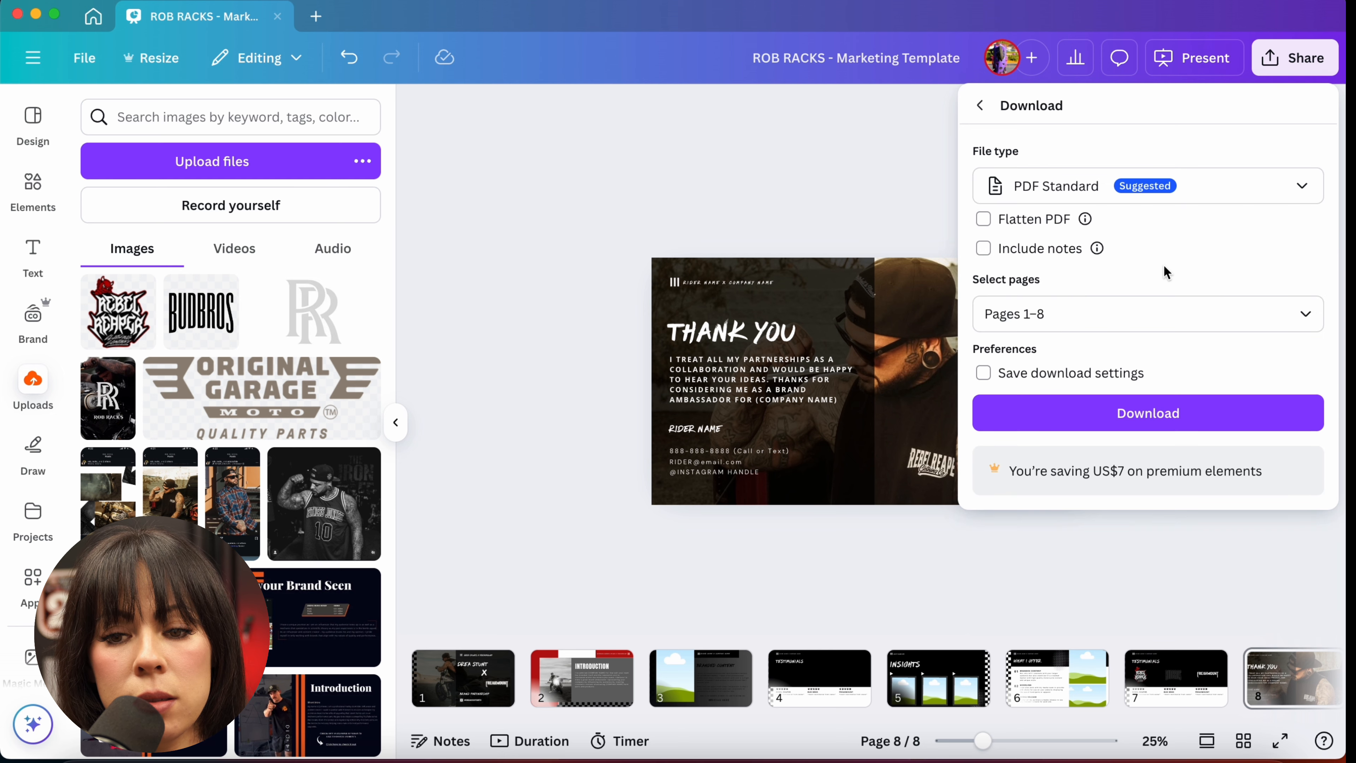
pyautogui.click(1110, 423)
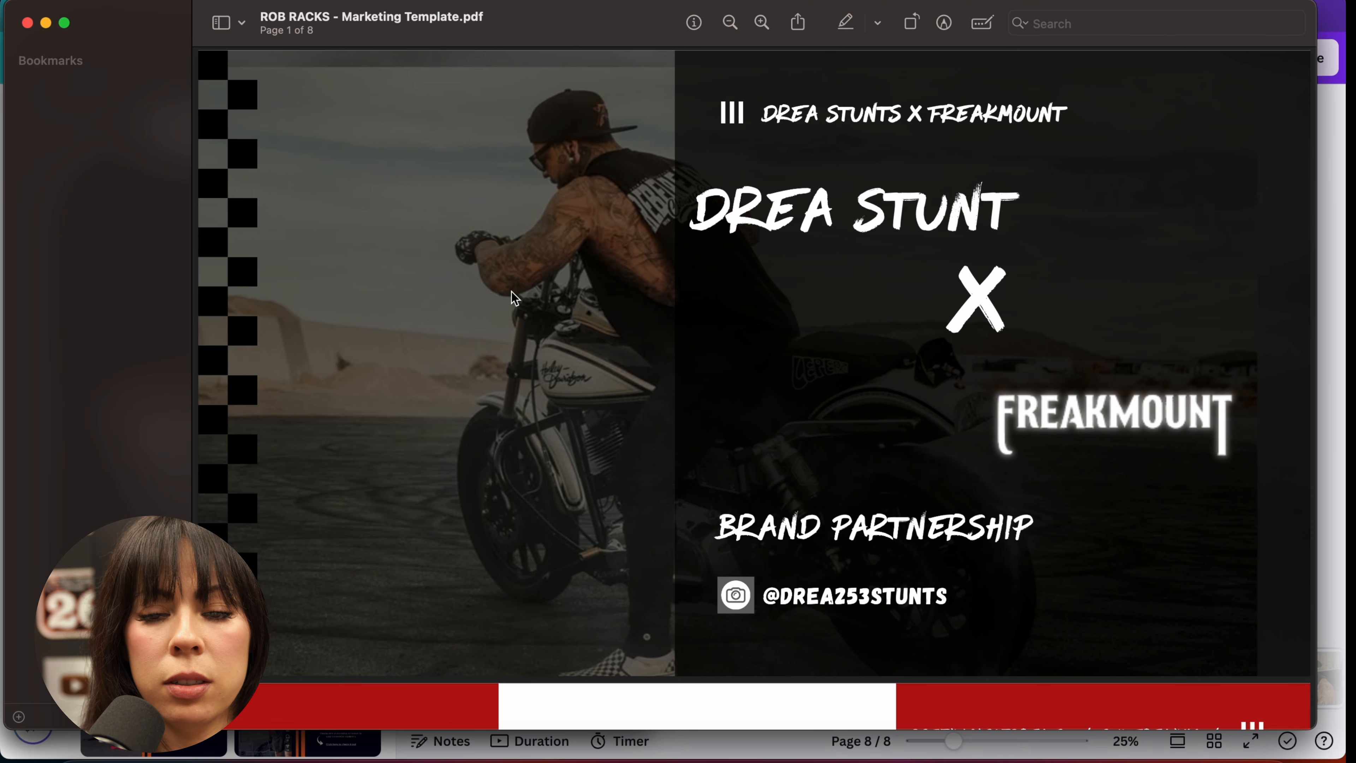
# Step: Scroll through the downloaded PDF's pages and close the viewer
pyautogui.scroll(-20, 1001, 208)
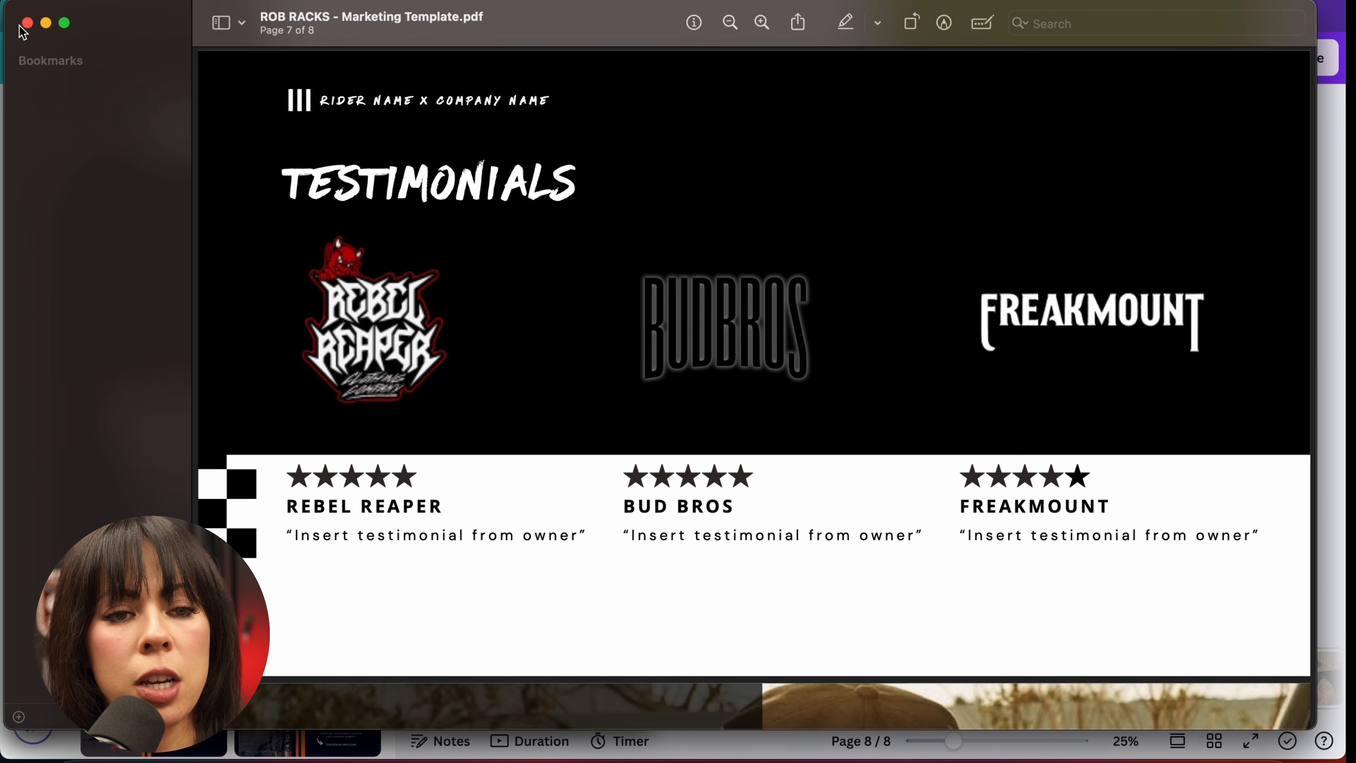
pyautogui.click(25, 25)
pyautogui.click(26, 25)
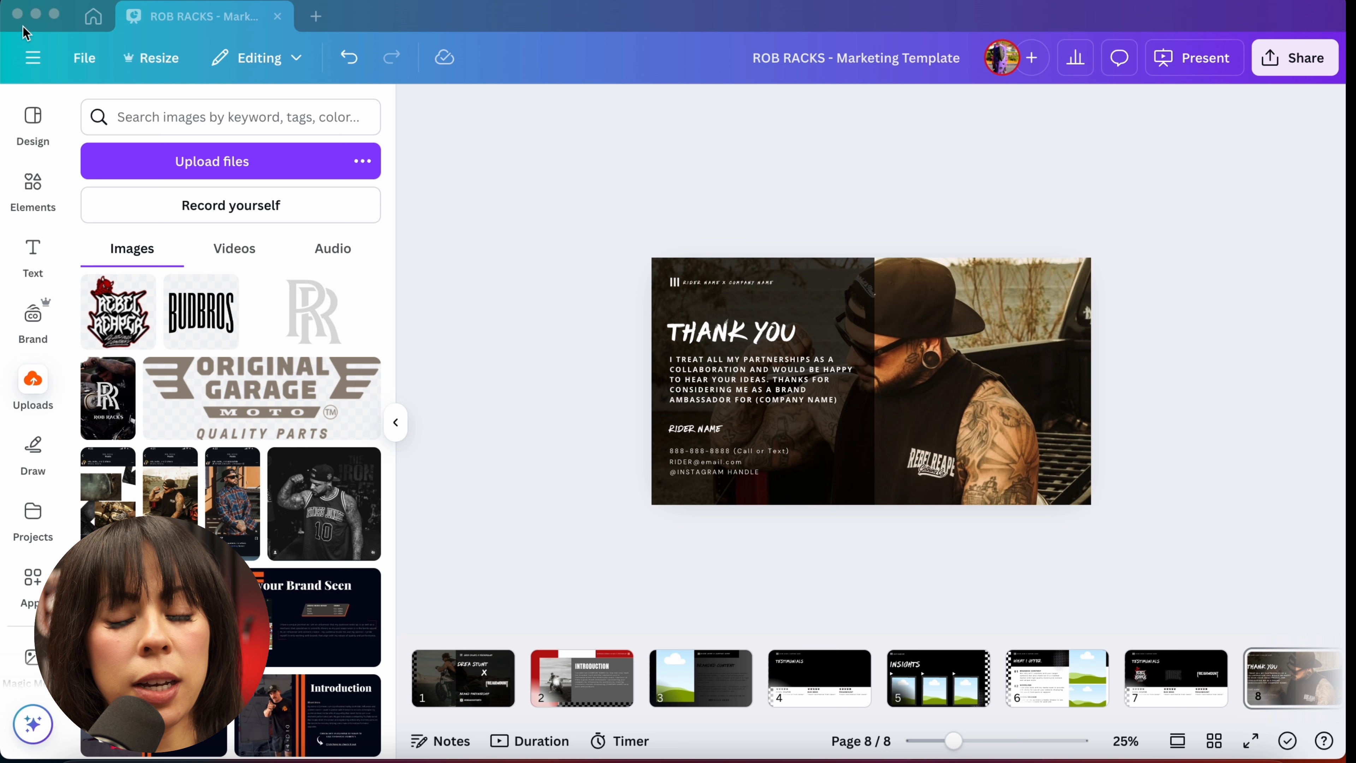